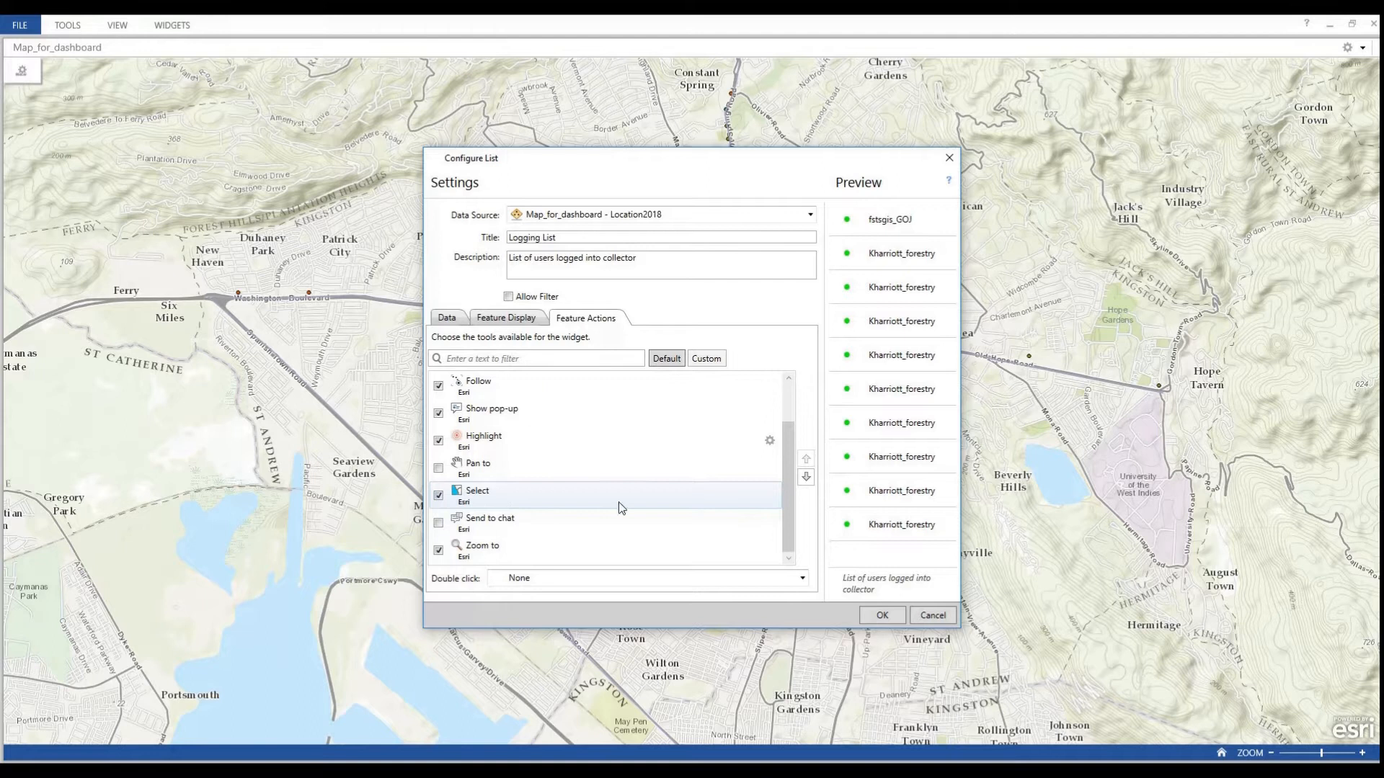
- Apply the list widget settings and reopen the Logging List configuration to allow filtering
{"action": "left_click", "coordinate": [880, 616]}
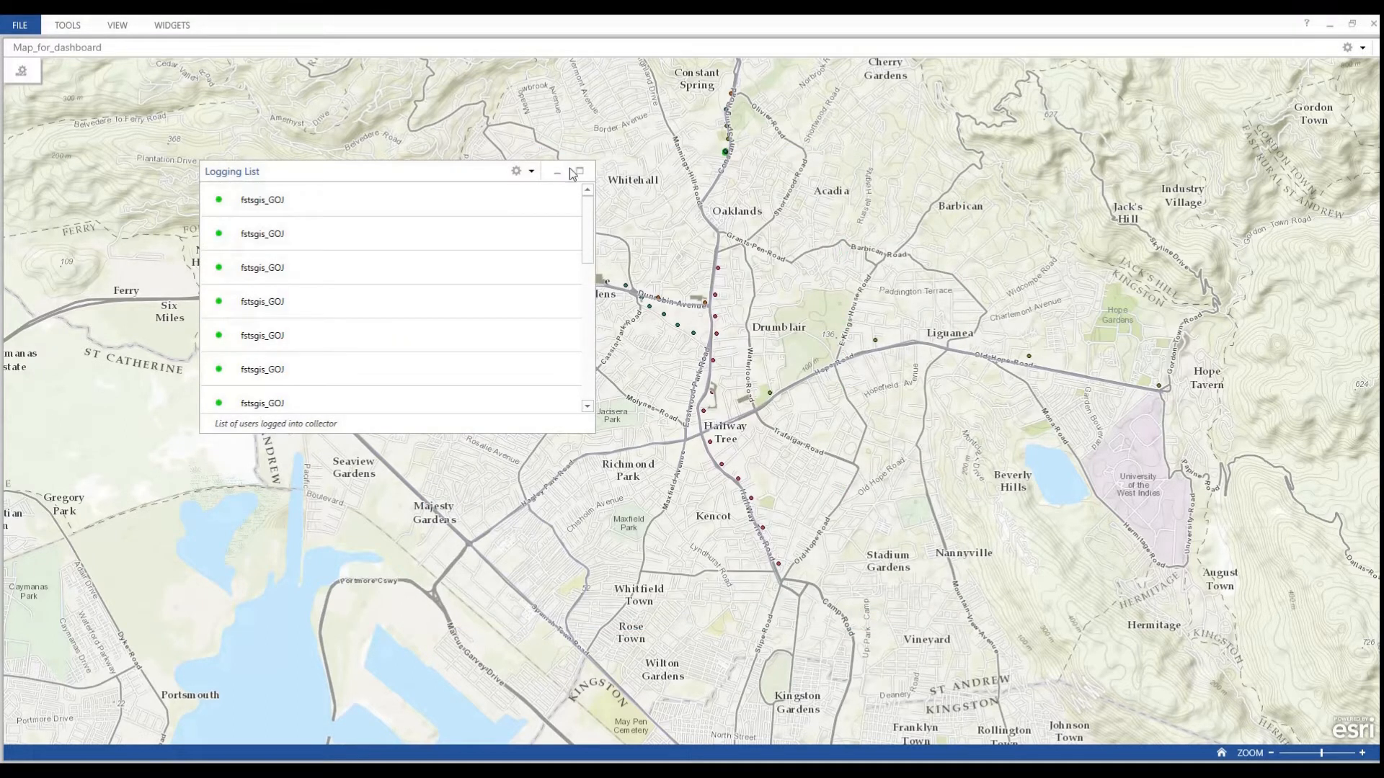
{"action": "left_click", "coordinate": [531, 172]}
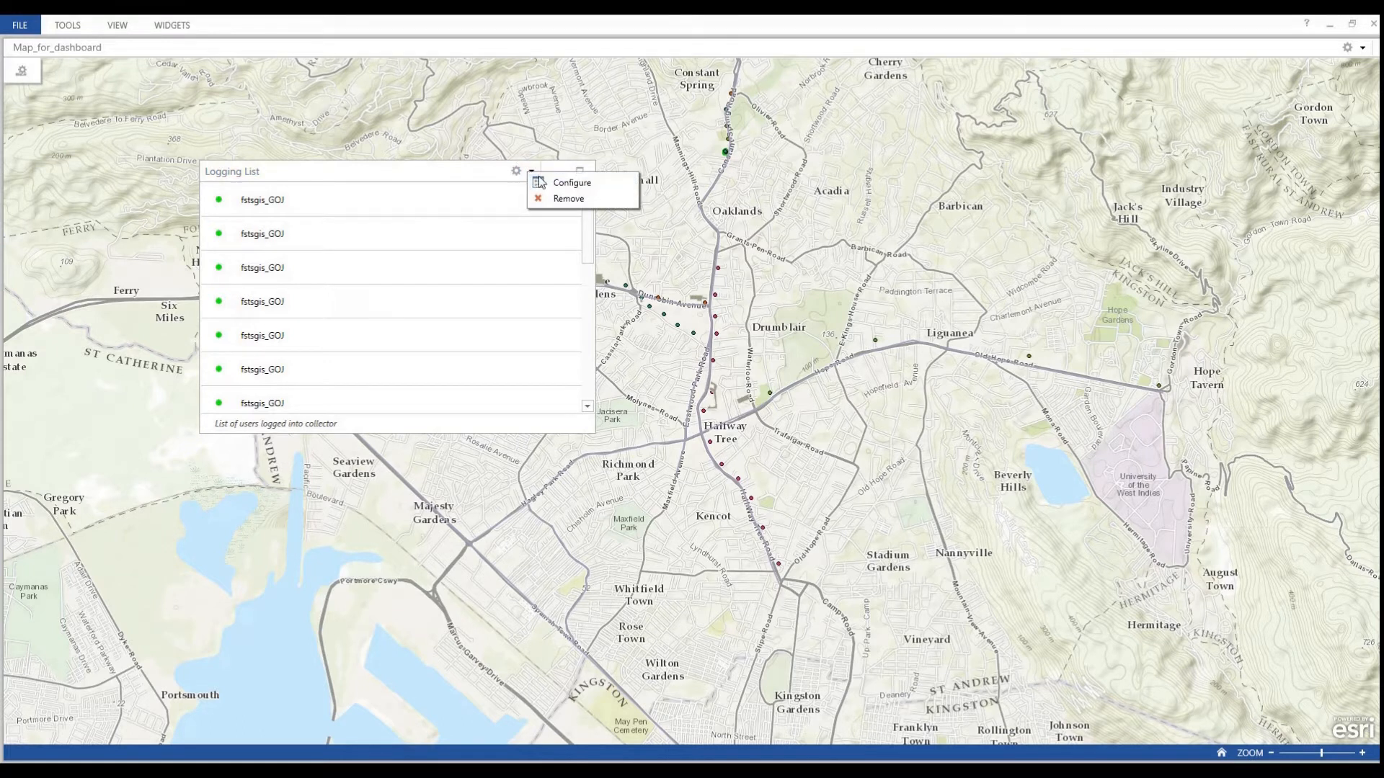
{"action": "left_click", "coordinate": [560, 184]}
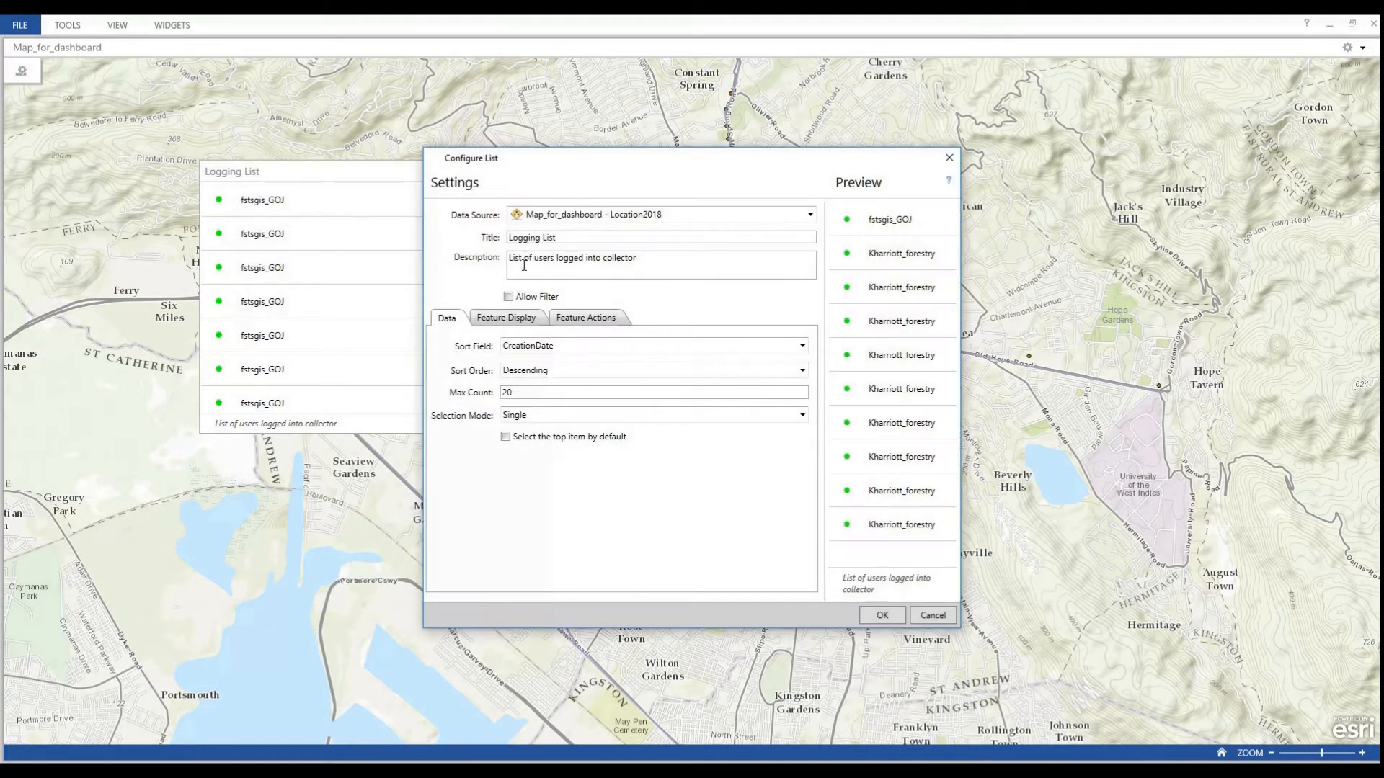
{"action": "left_click", "coordinate": [508, 297]}
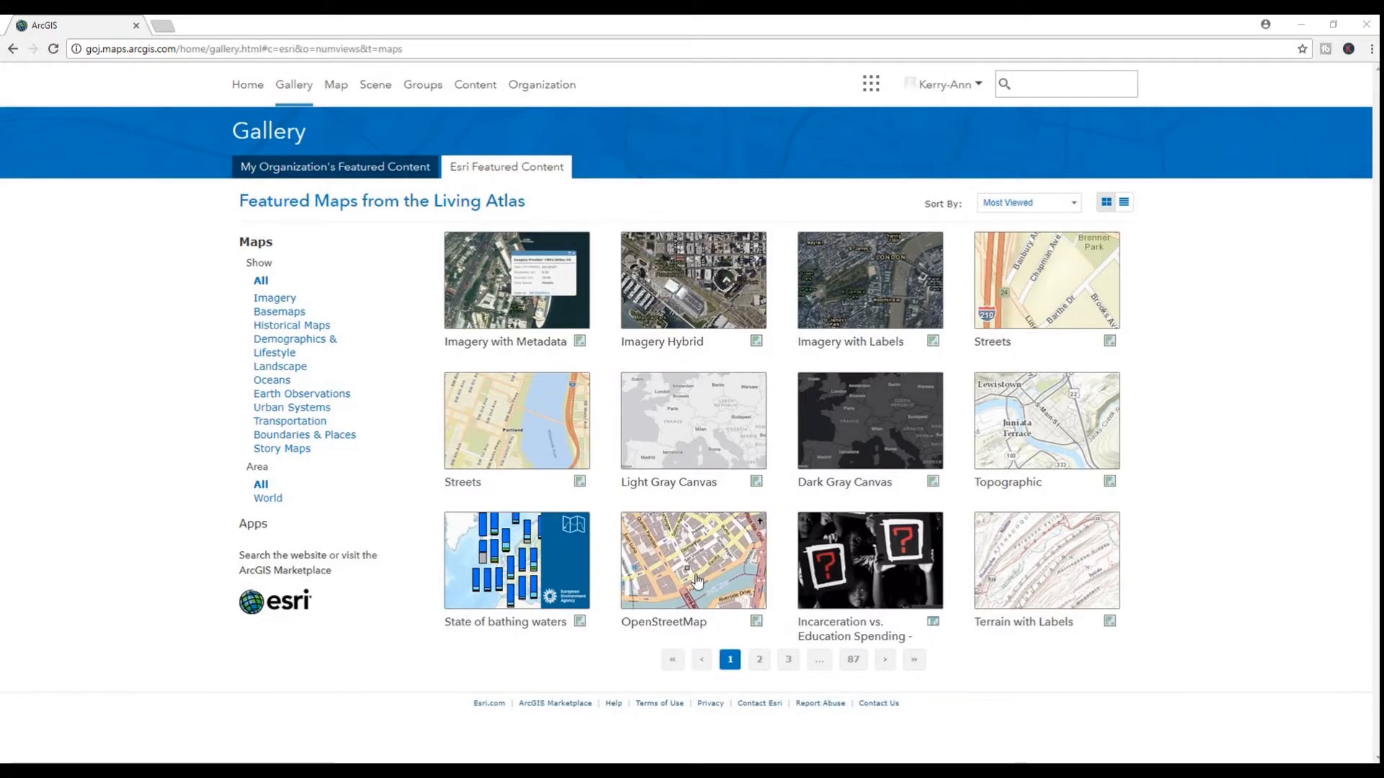
- Open Operations Dashboard from the ArcGIS Online gallery page and start a new dashboard
{"action": "left_click", "coordinate": [870, 83]}
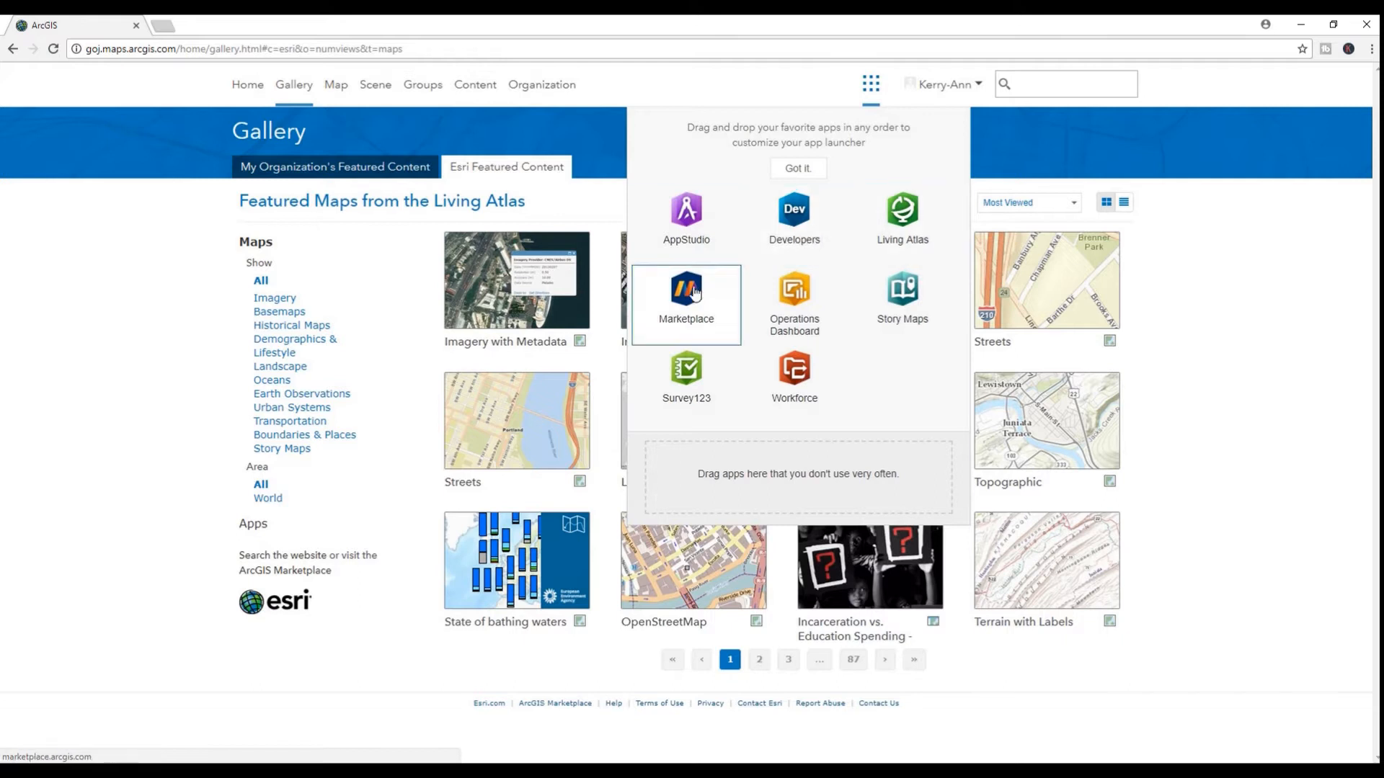
{"action": "left_click", "coordinate": [792, 326]}
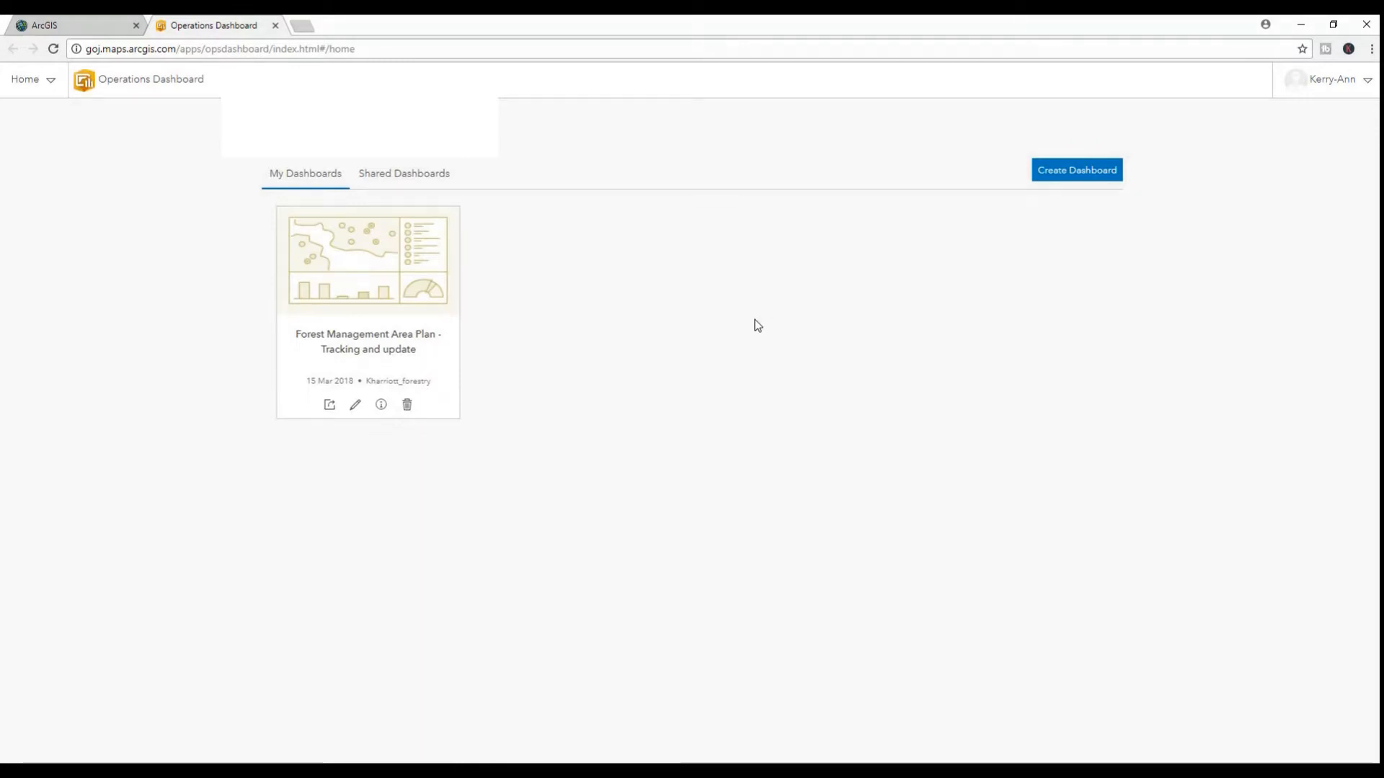
{"action": "left_click", "coordinate": [1063, 173]}
- Create the dashboard titled "Collector Dashboard - Maintenance", tagged "maintenance", with summary "A maintenance dashboard showing roads collected/maintained as well as utility poles"
{"action": "left_click", "coordinate": [897, 208]}
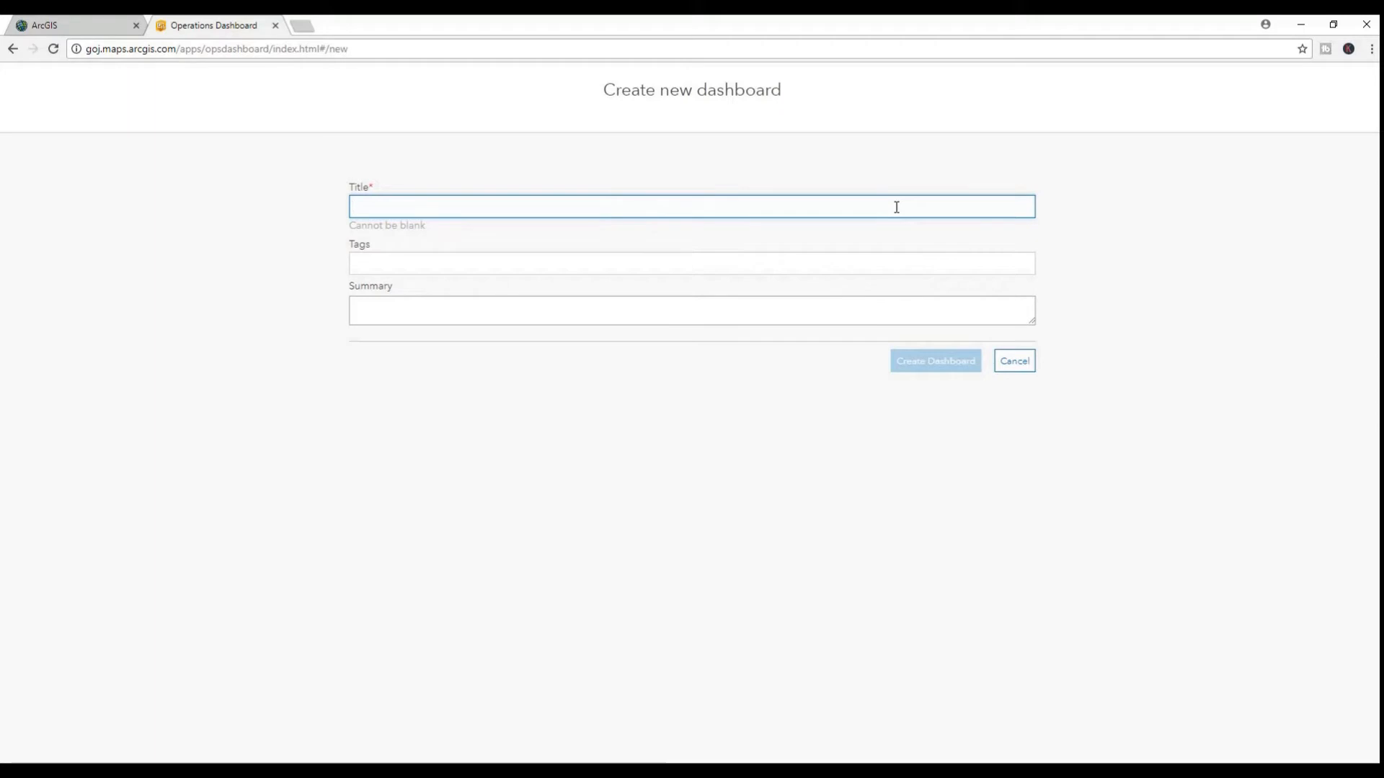
{"action": "type", "text": "Collec"}
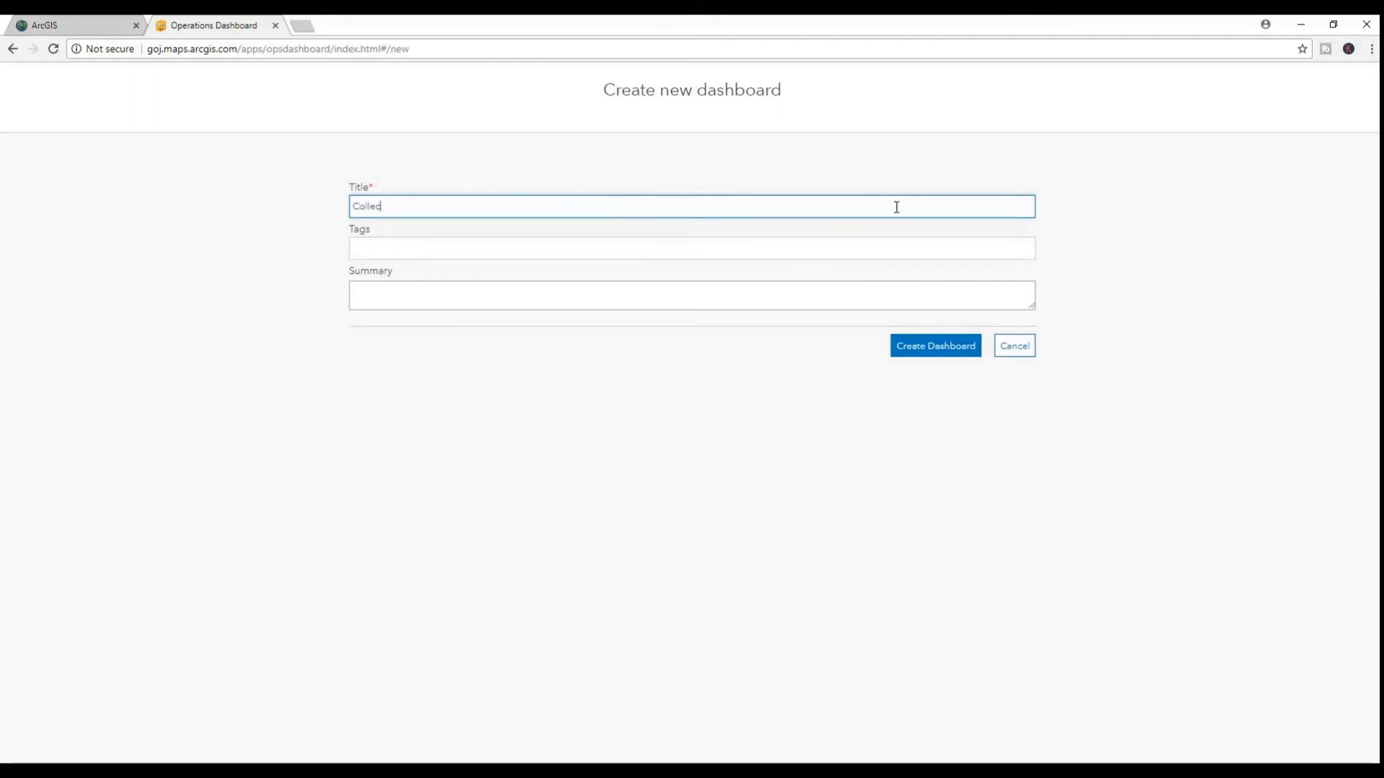
{"action": "type", "text": "tor Dashboard"}
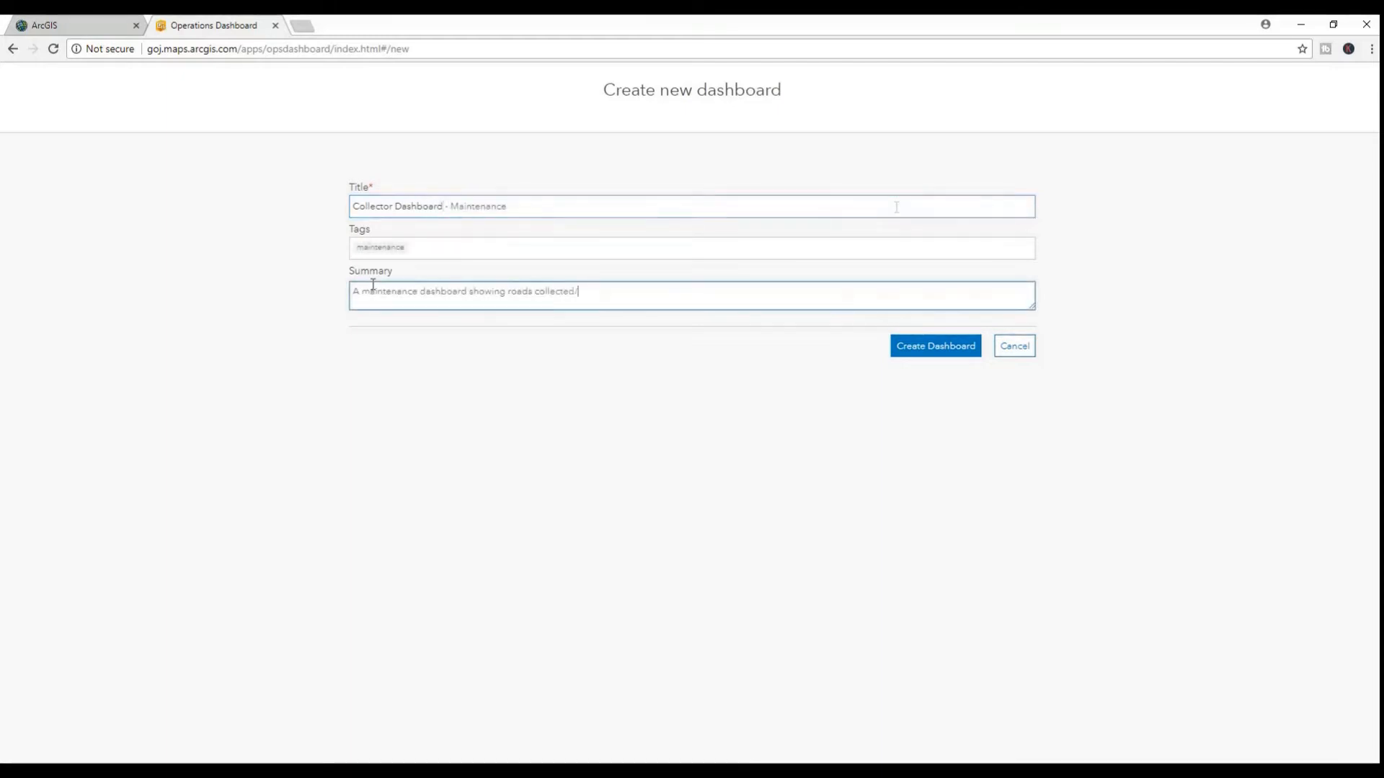
{"action": "type", "text": "maintenance dashboard showing roads collected/maint"}
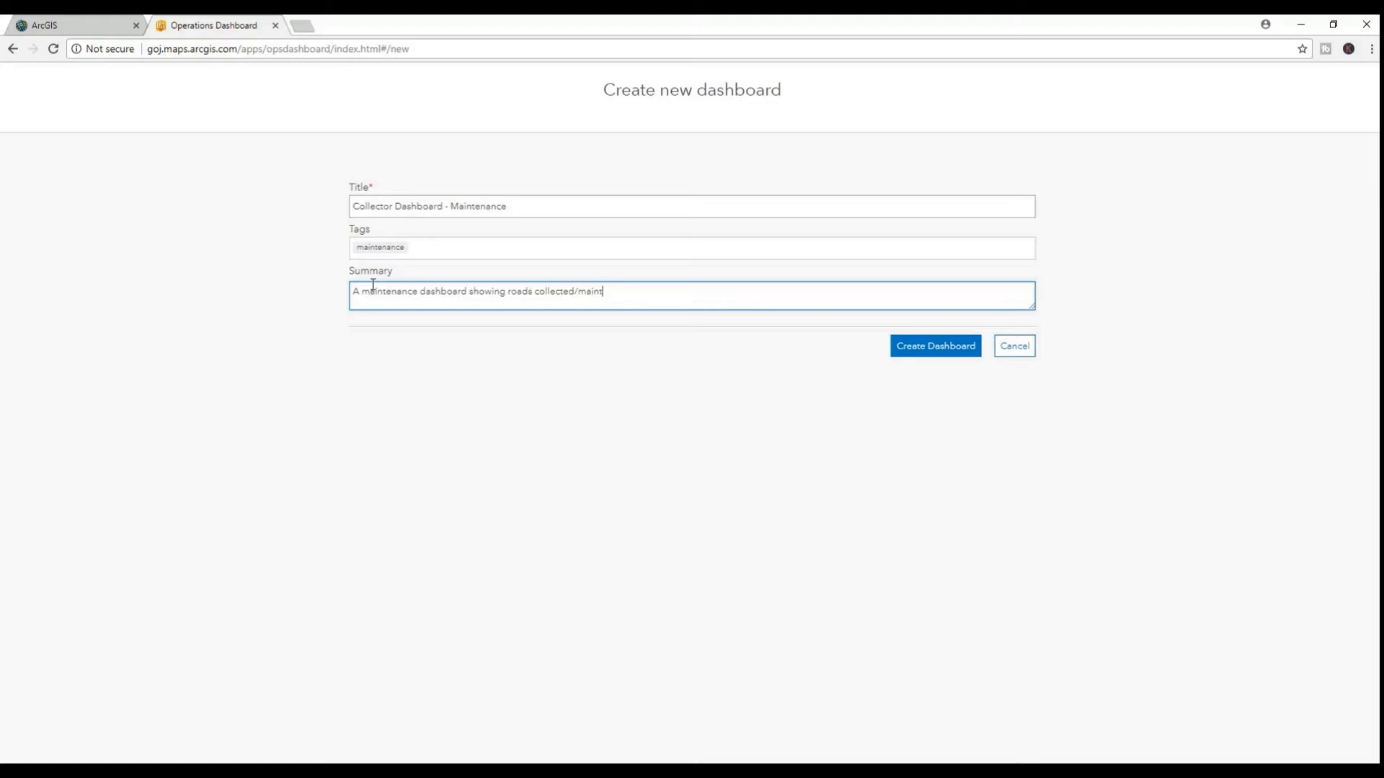
{"action": "type", "text": "ained"}
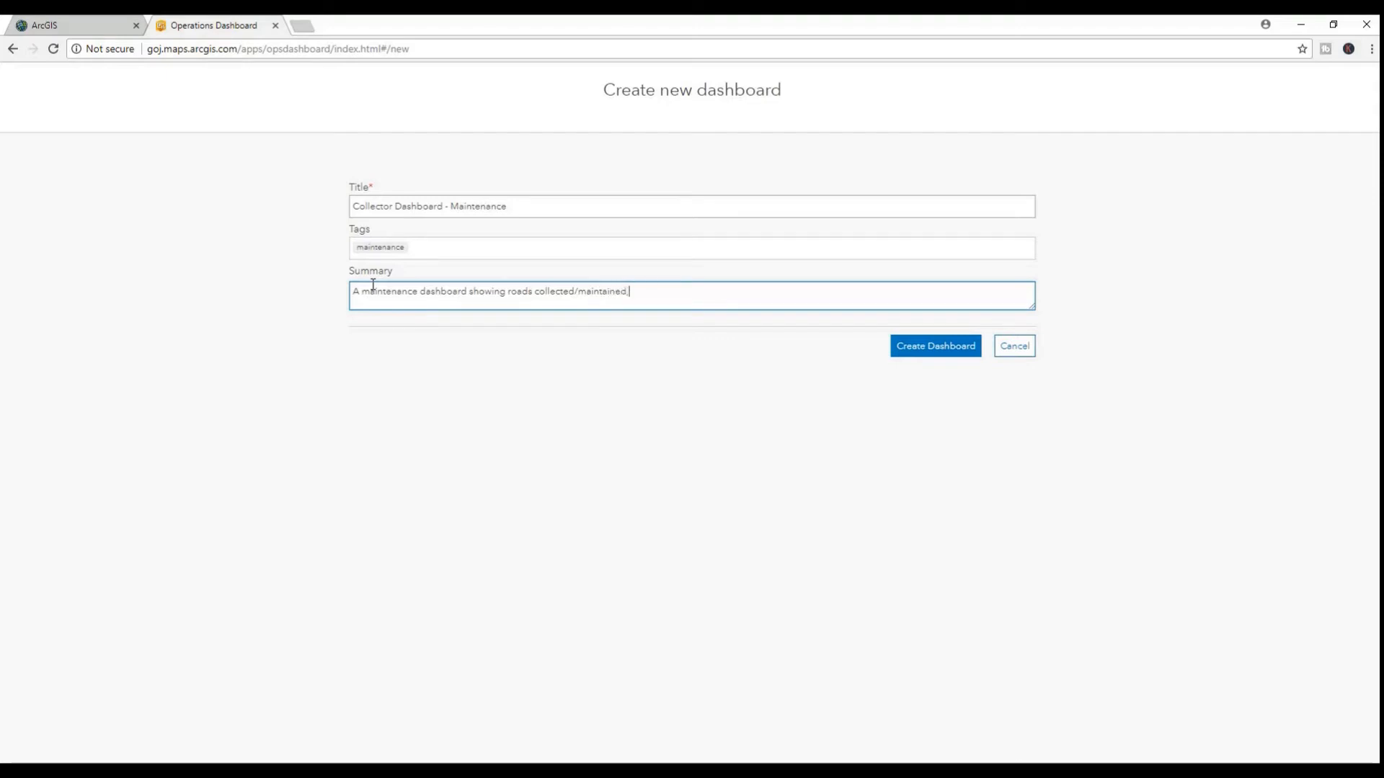
{"action": "type", "text": " as well as utility poles"}
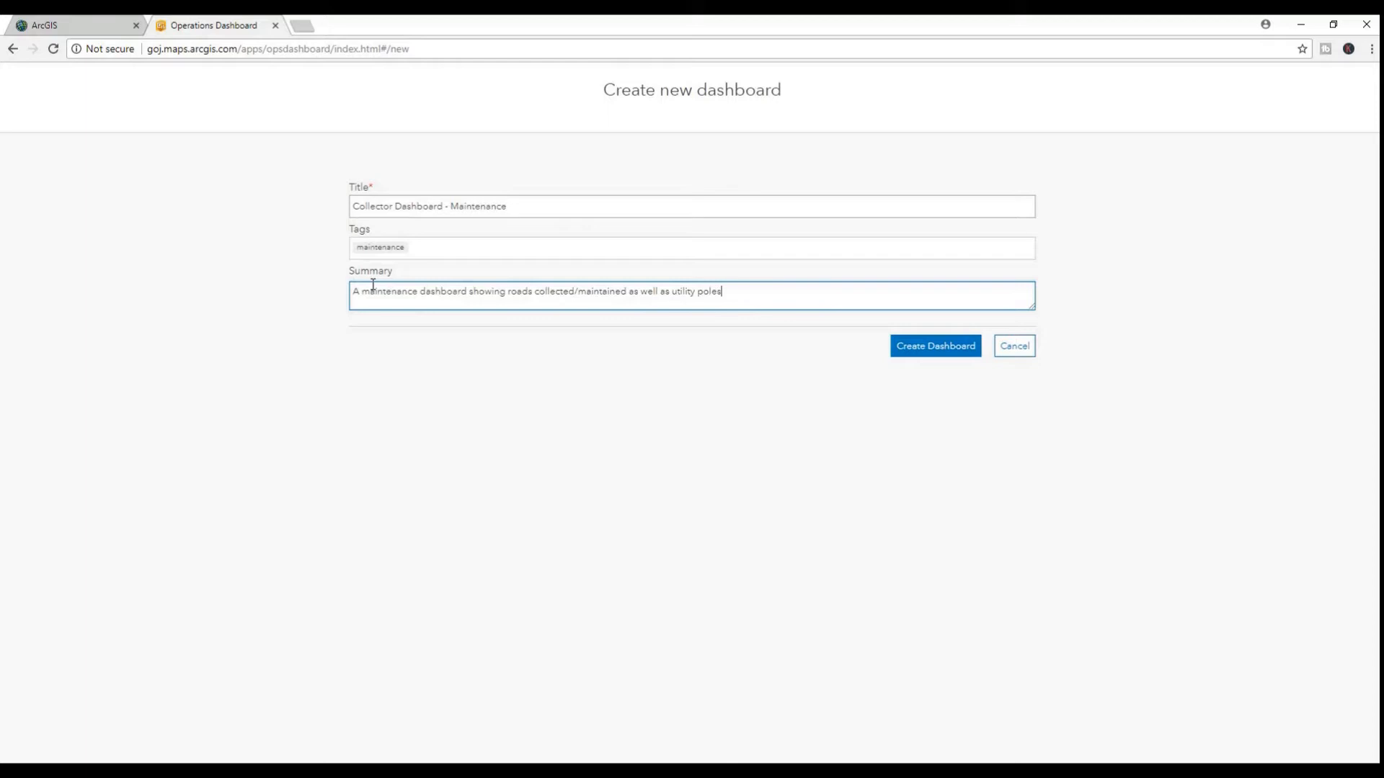
{"action": "left_click", "coordinate": [961, 347]}
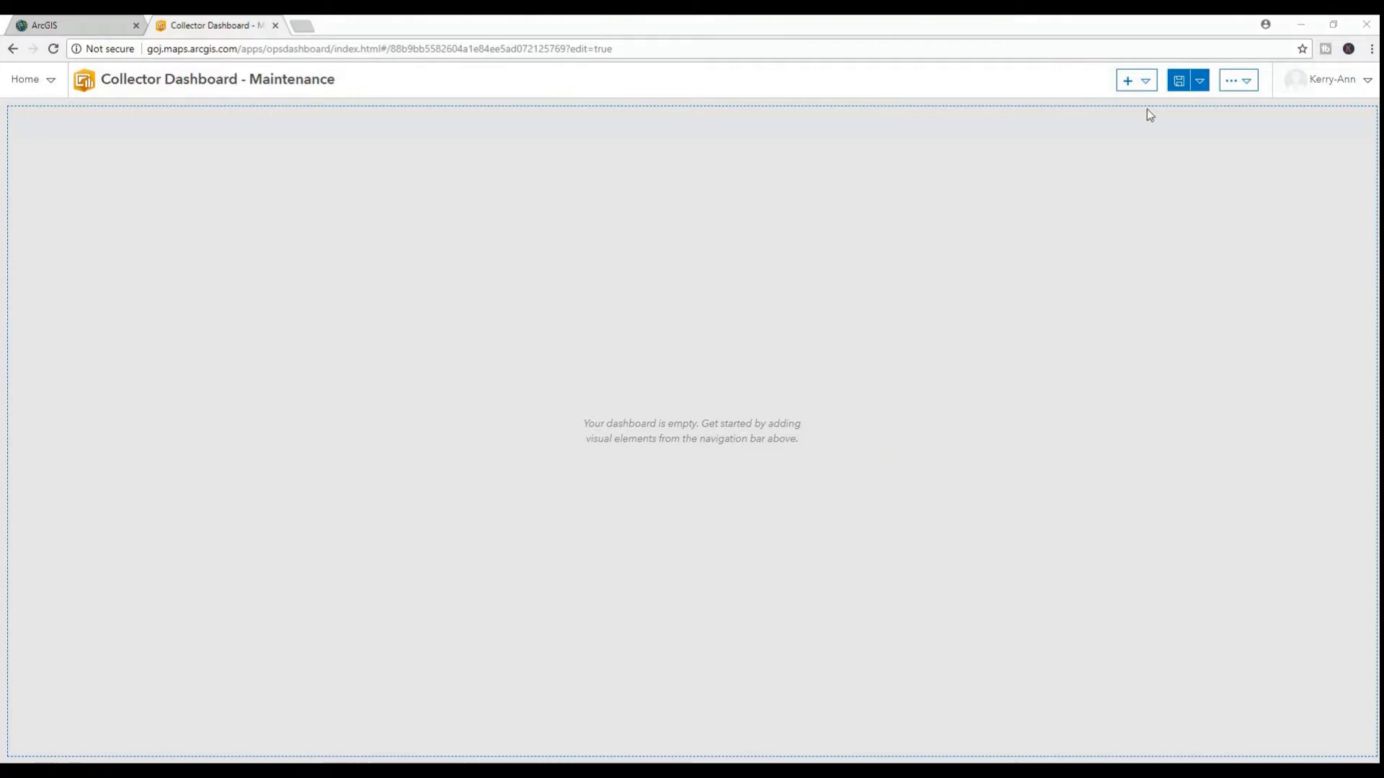
- Add a map element to the empty dashboard, using the web map Map_for_dashboard
{"action": "left_click", "coordinate": [1145, 80]}
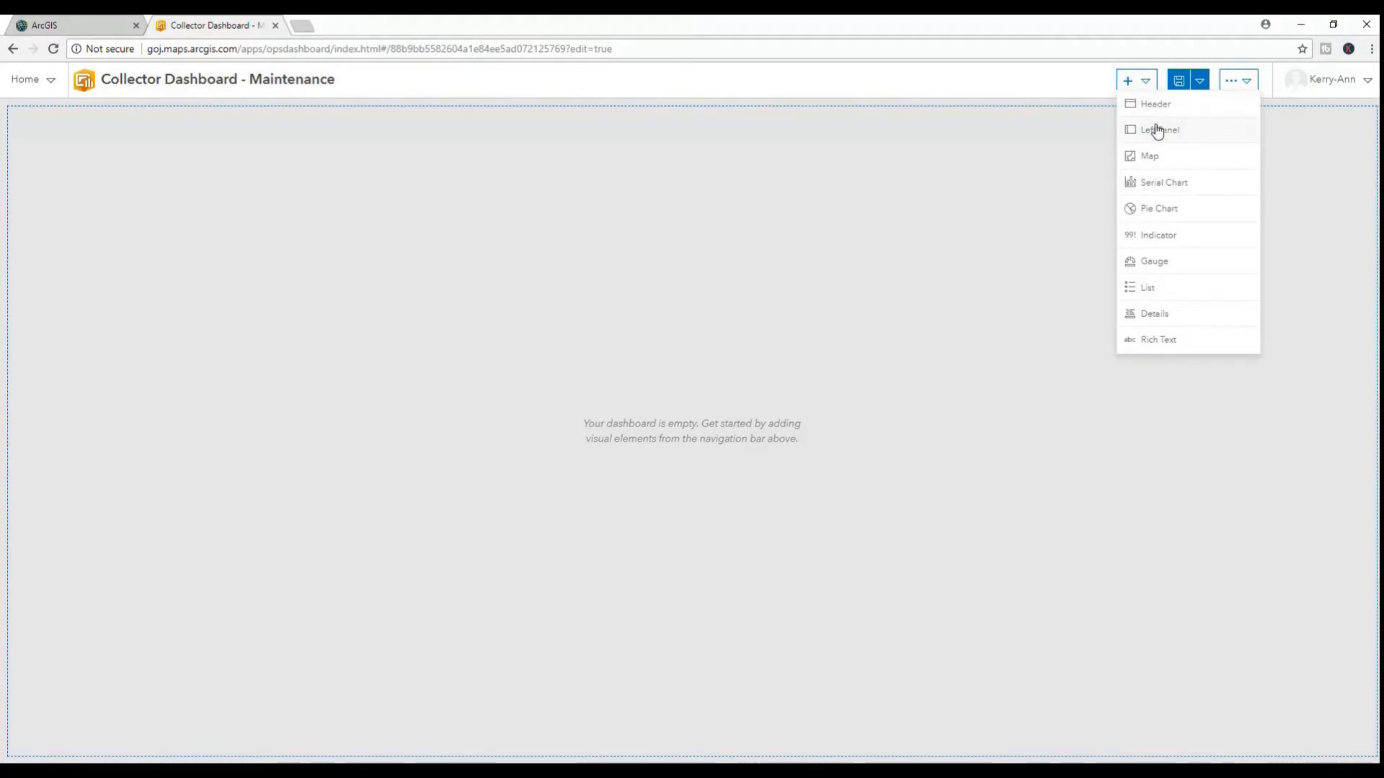
{"action": "left_click", "coordinate": [1156, 157]}
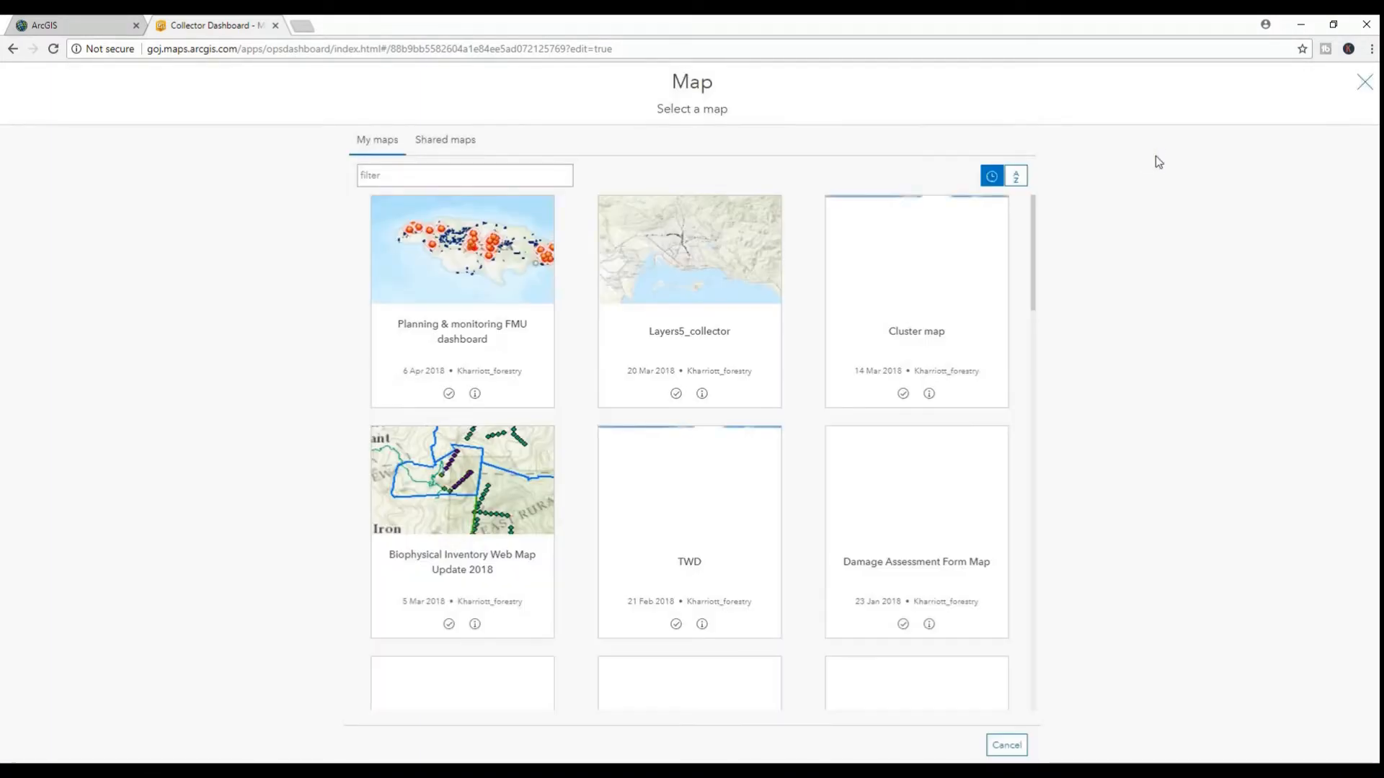
{"action": "scroll", "coordinate": [1031, 264], "scroll_direction": "down", "scroll_amount": 5}
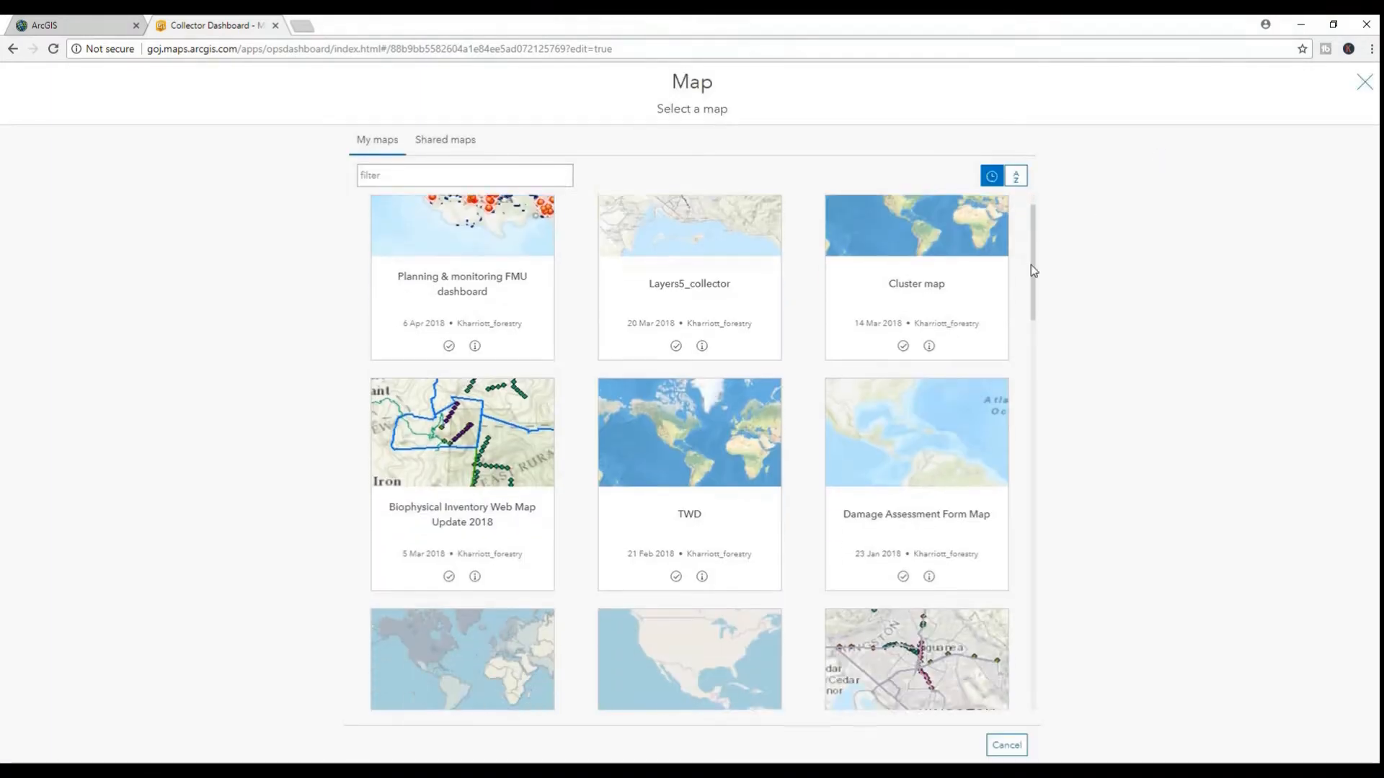
{"action": "scroll", "coordinate": [1031, 265], "scroll_direction": "down", "scroll_amount": 2}
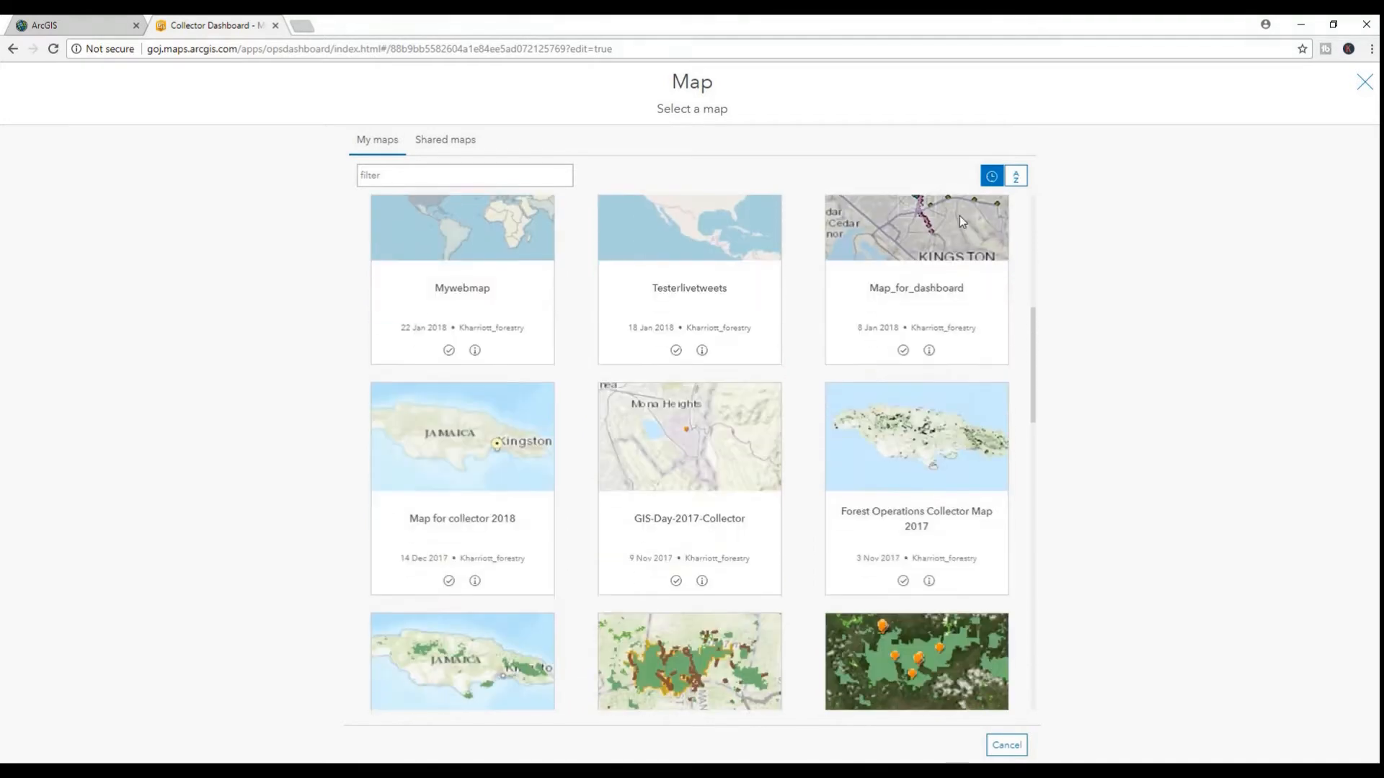
{"action": "left_click", "coordinate": [919, 216]}
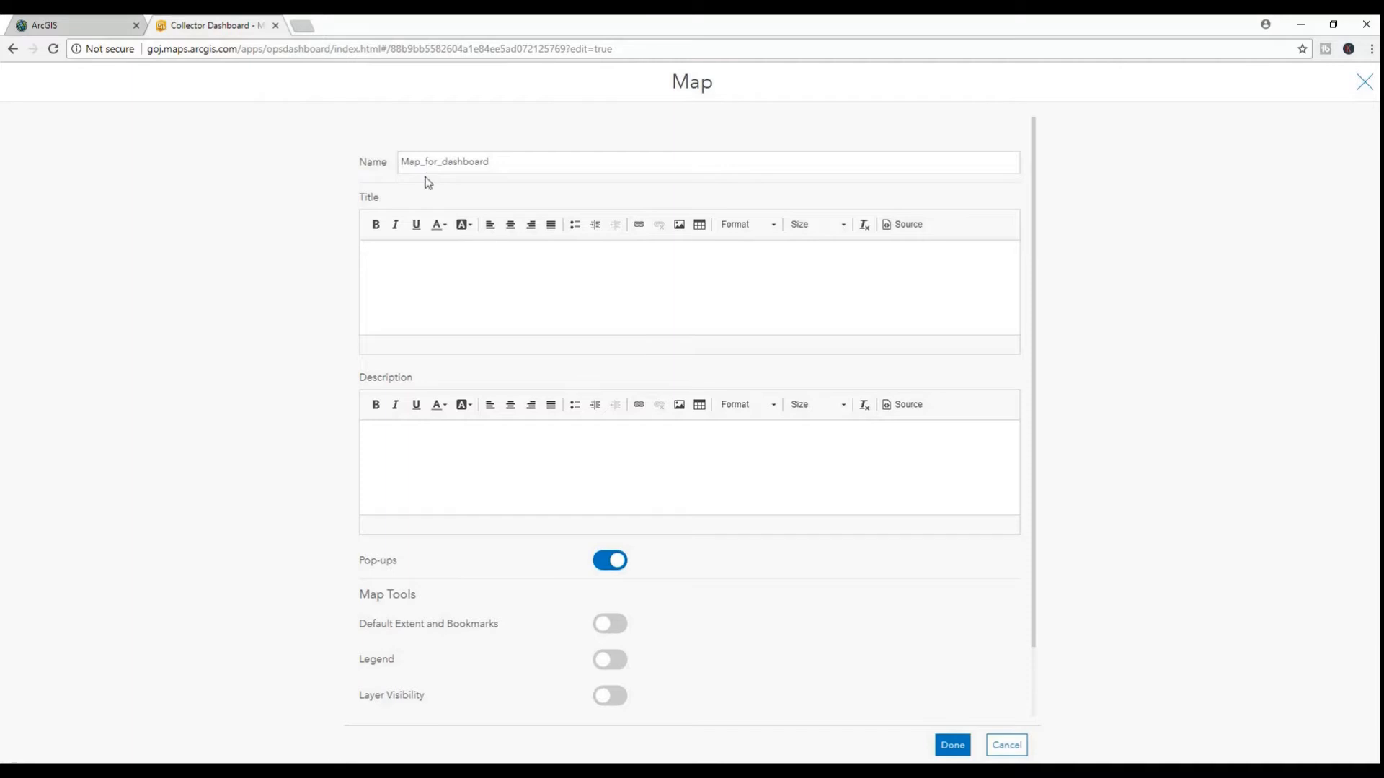
- Enter "Maintenance map" as the title of the map element
{"action": "left_click", "coordinate": [397, 251]}
{"action": "type", "text": "Ma"}
{"action": "type", "text": "intai"}
{"action": "key", "text": "BackSpace"}
{"action": "key", "text": "BackSpace"}
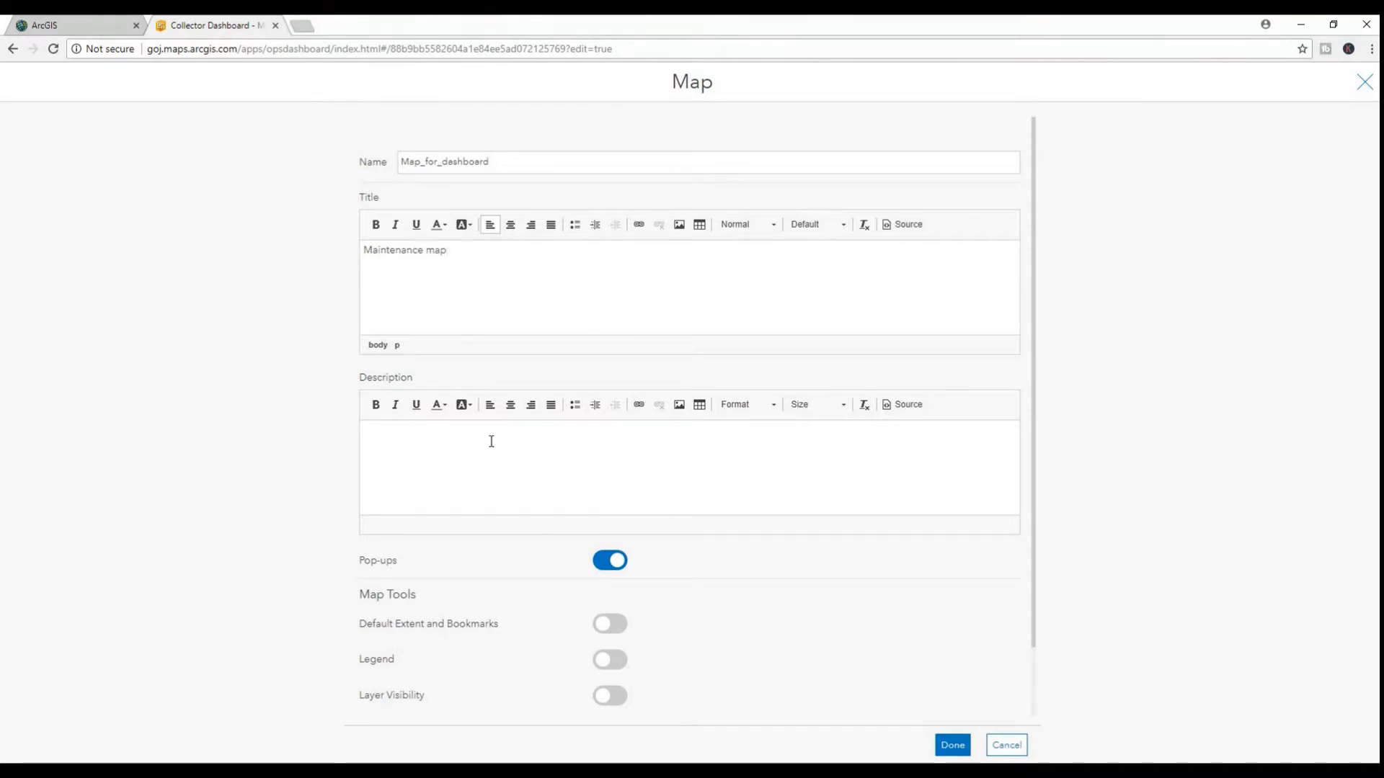
- Enable the Legend, Layer Visibility and Zoom In/Out map tools and finish configuring the map element
{"action": "scroll", "coordinate": [497, 625], "scroll_direction": "down", "scroll_amount": 2}
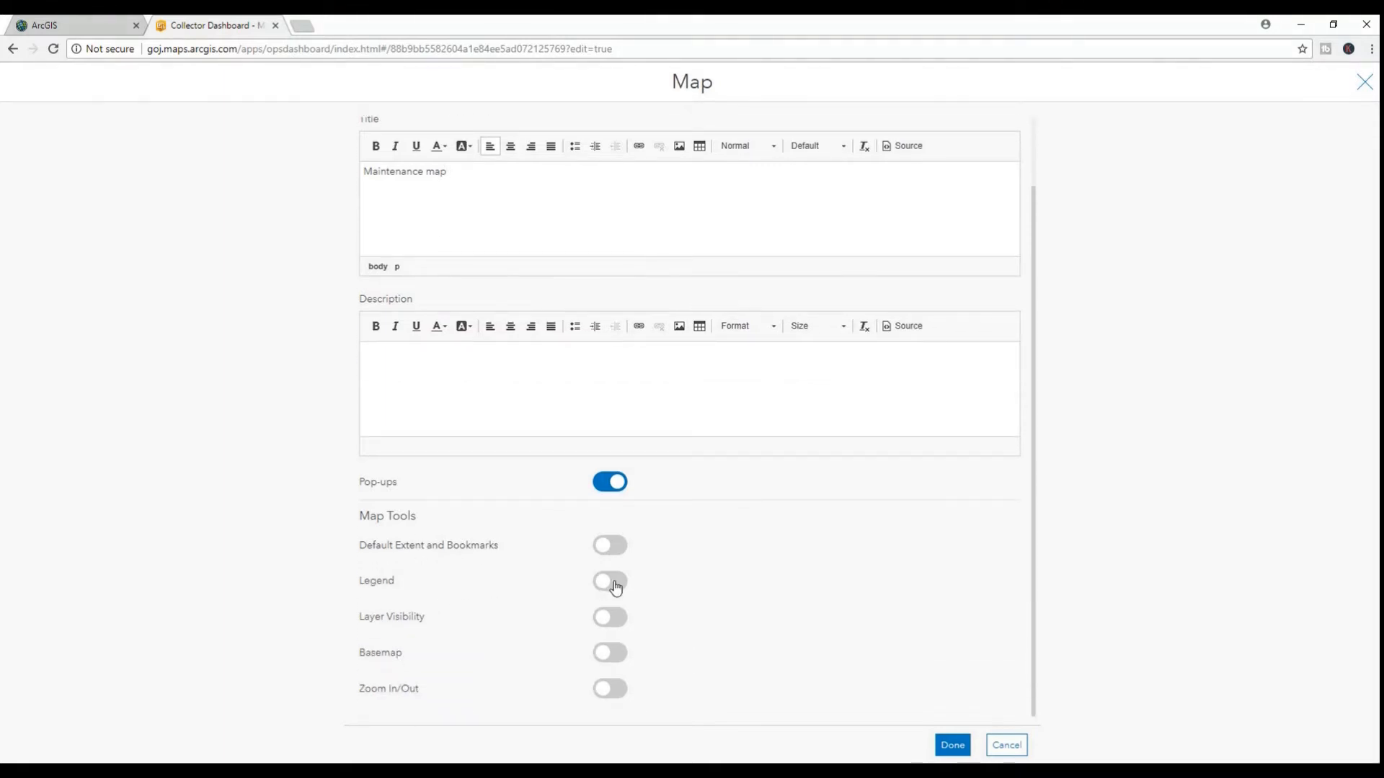
{"action": "left_click", "coordinate": [608, 581]}
{"action": "left_click", "coordinate": [609, 618]}
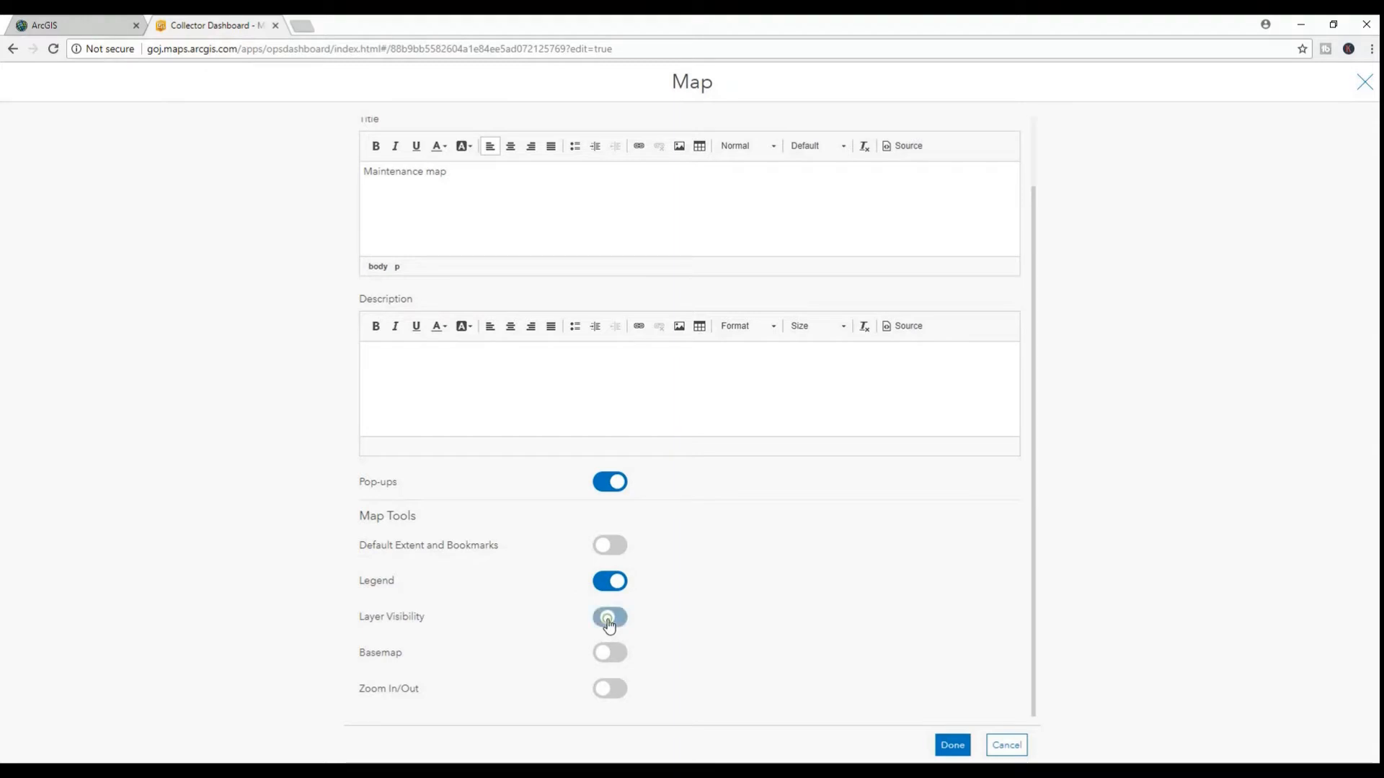
{"action": "left_click", "coordinate": [610, 689]}
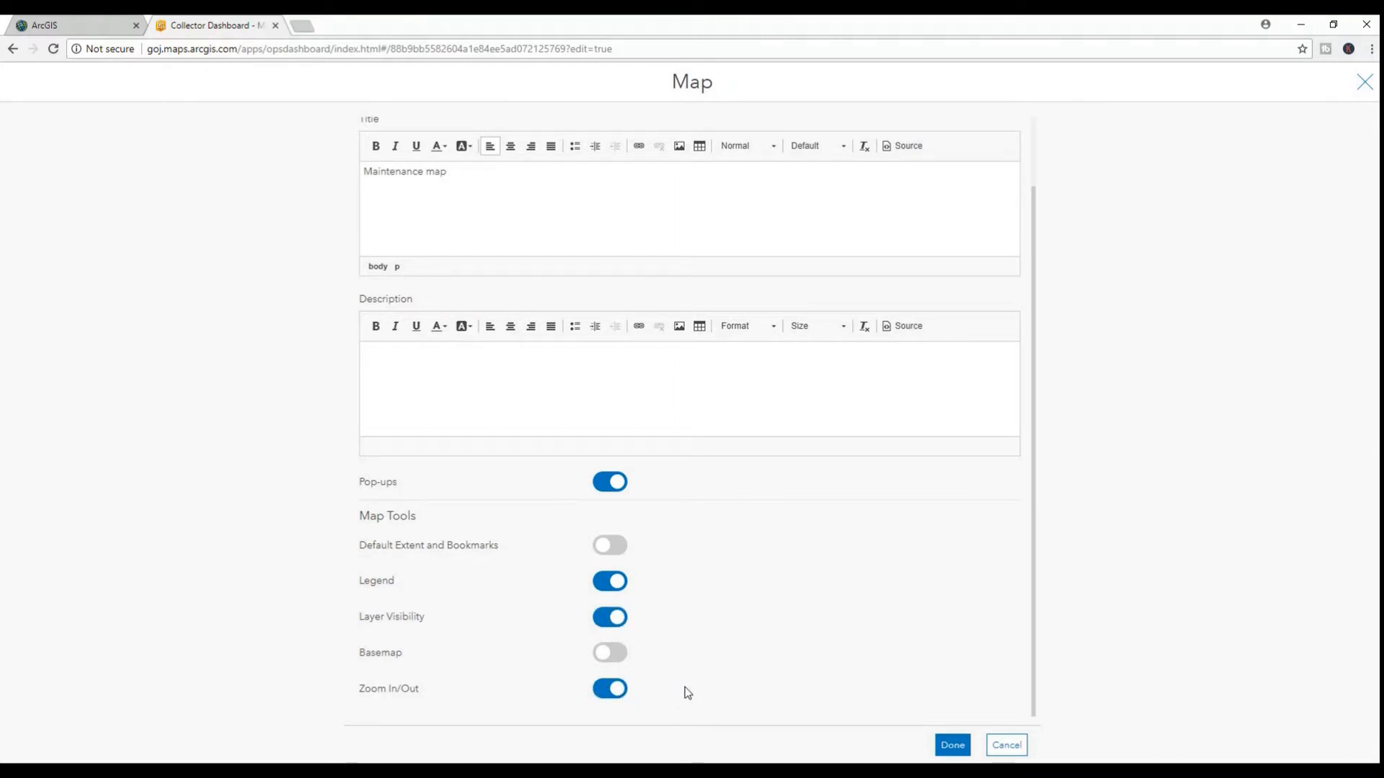
{"action": "left_click", "coordinate": [952, 745]}
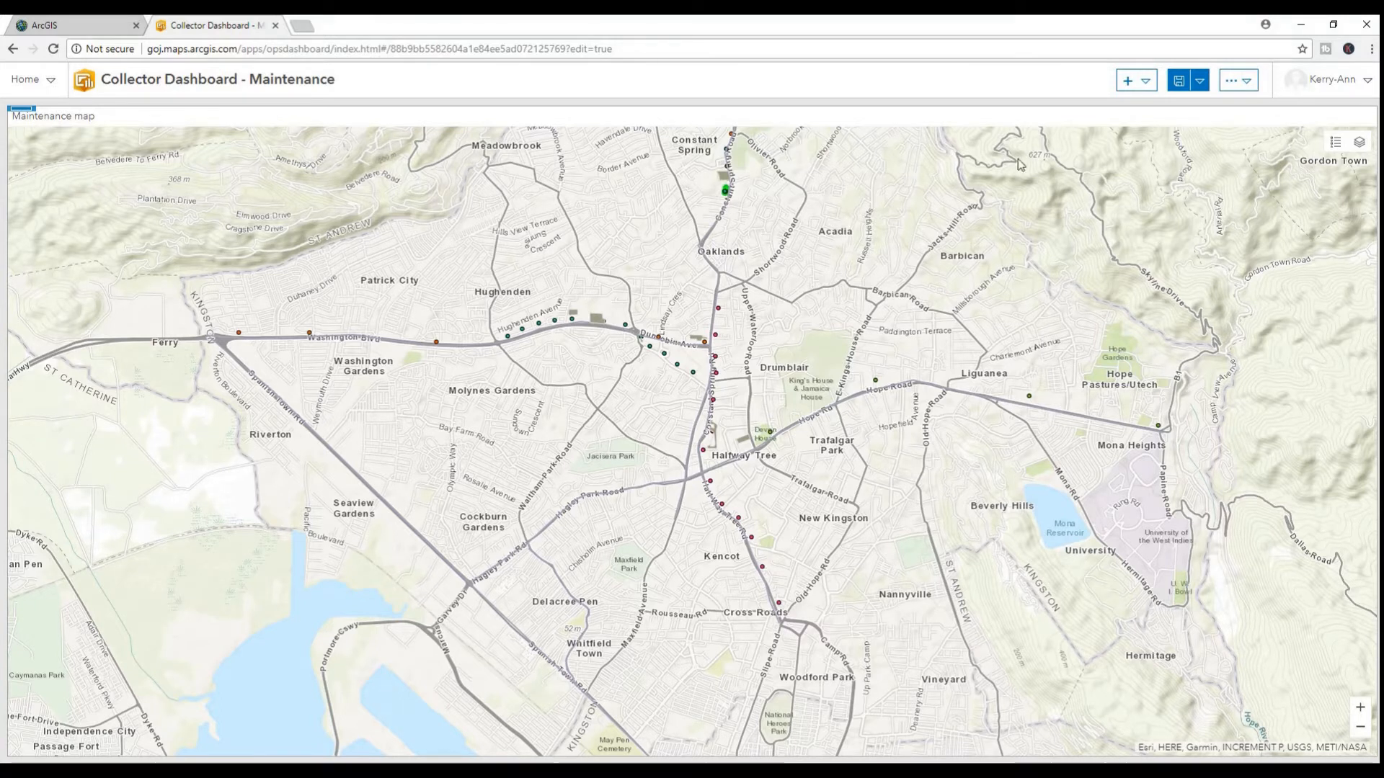
- Examine the legend and the layer list of the maintenance map
{"action": "left_click", "coordinate": [1335, 148]}
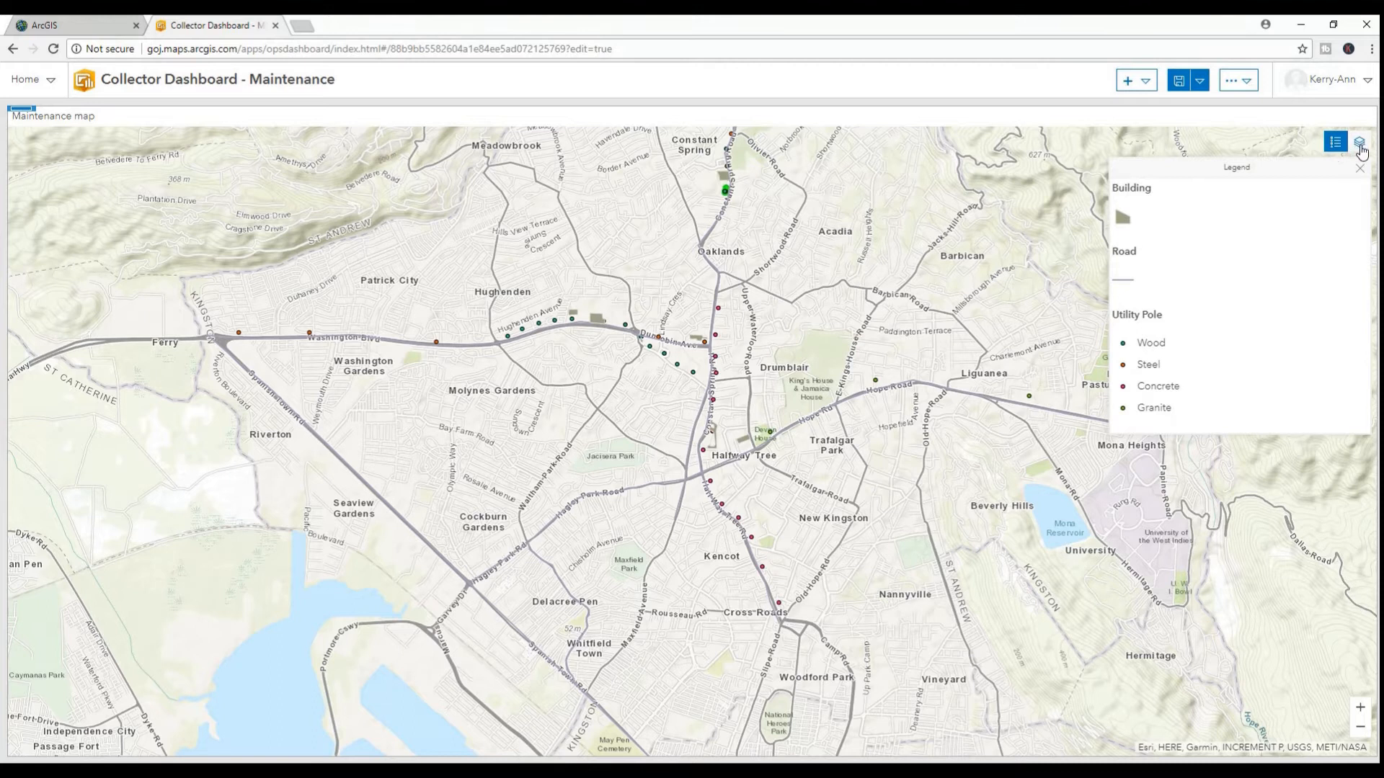
{"action": "left_click", "coordinate": [1360, 147]}
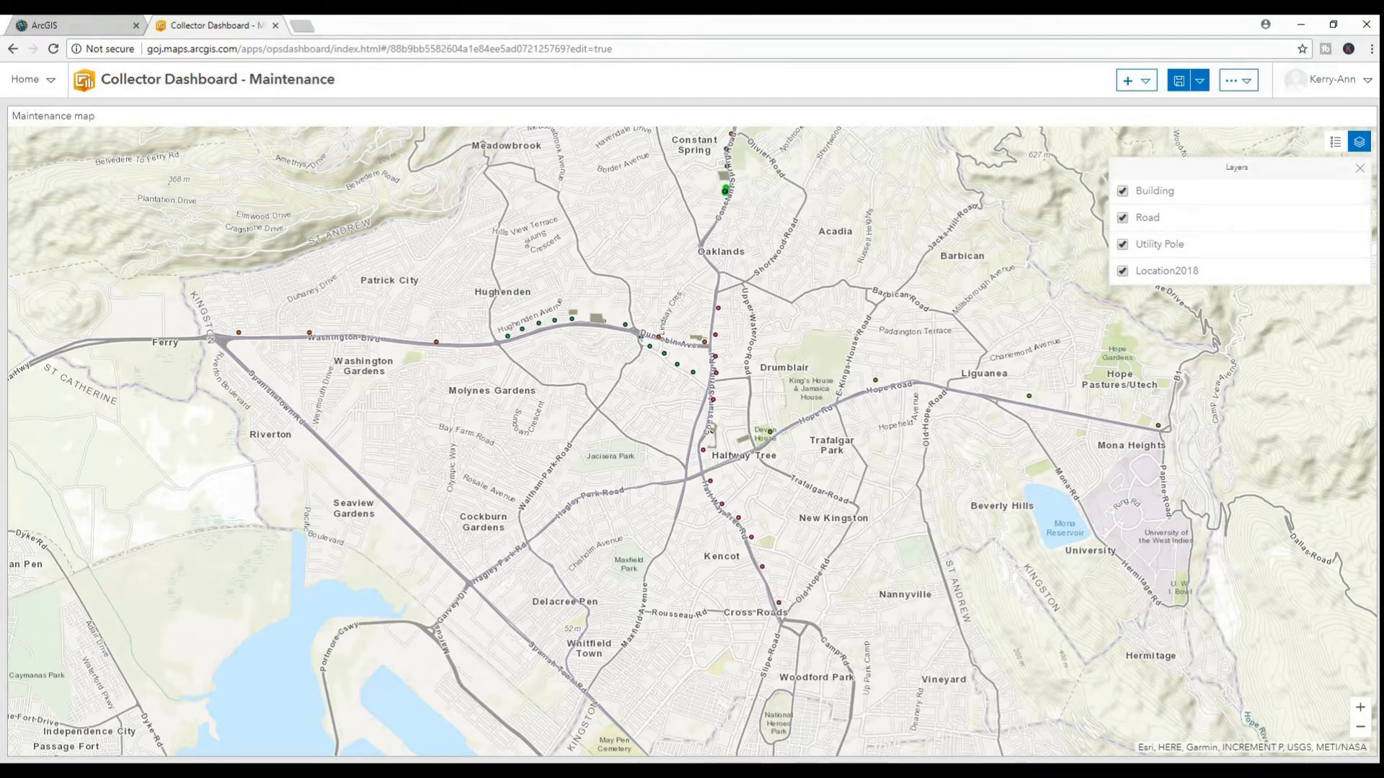
{"action": "left_click", "coordinate": [1359, 168]}
- Add a list element based on the Location2018 layer of the dashboard map
{"action": "left_click", "coordinate": [1132, 82]}
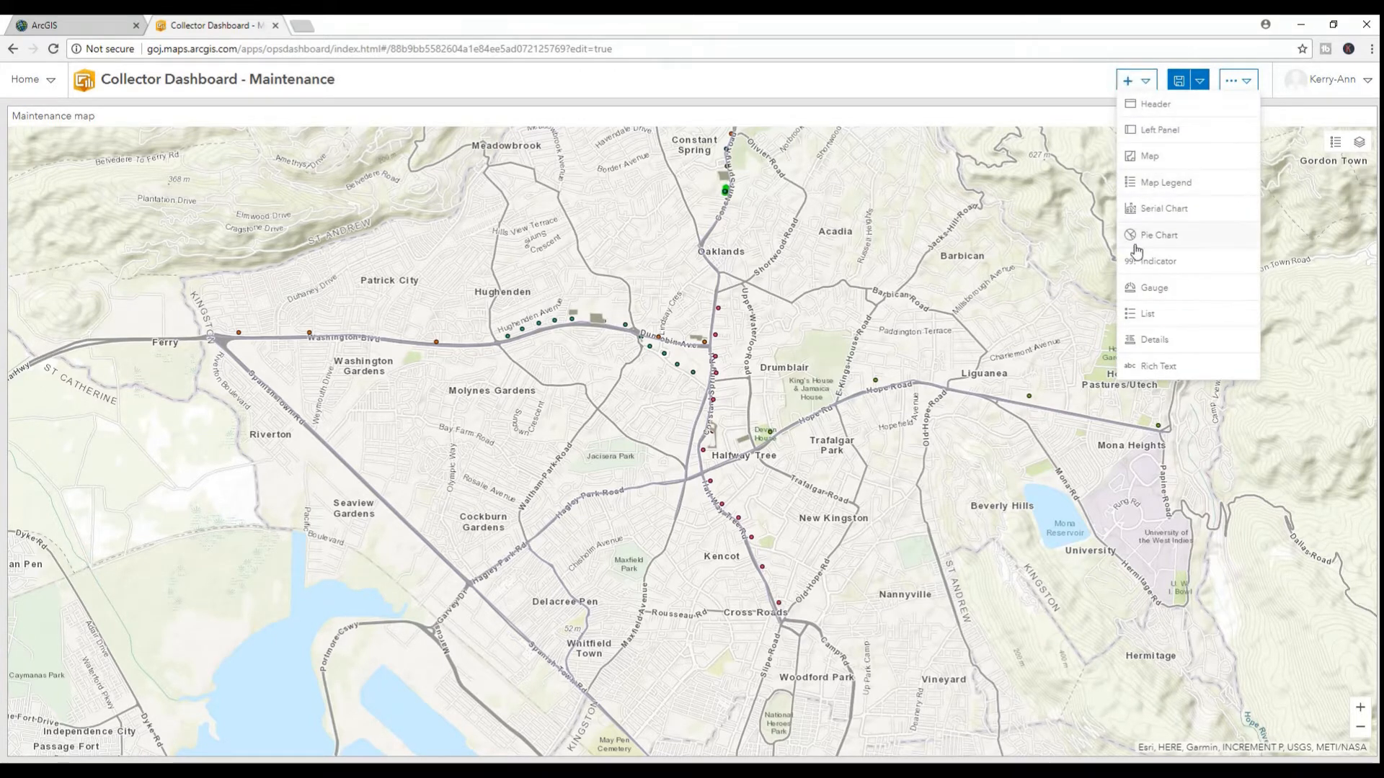
{"action": "left_click", "coordinate": [1146, 315]}
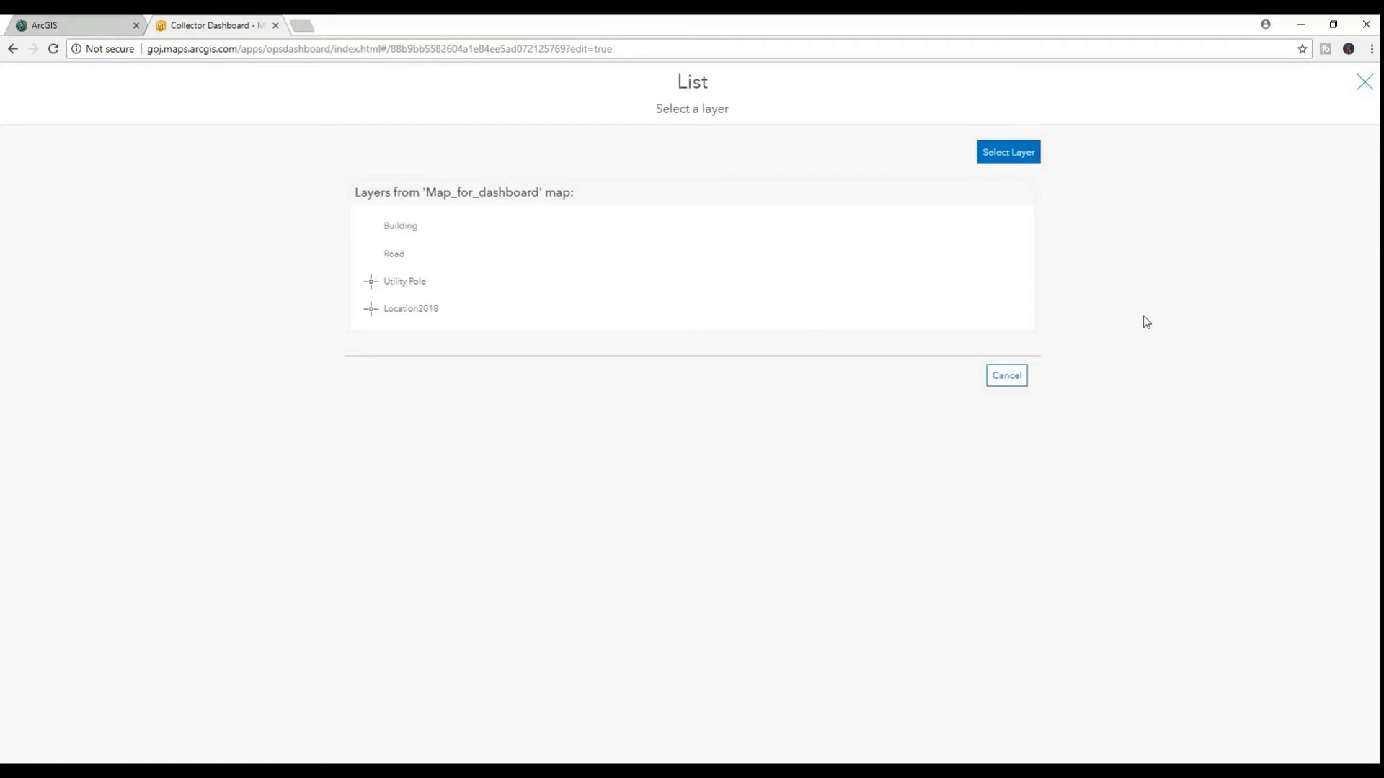
{"action": "left_click", "coordinate": [413, 314]}
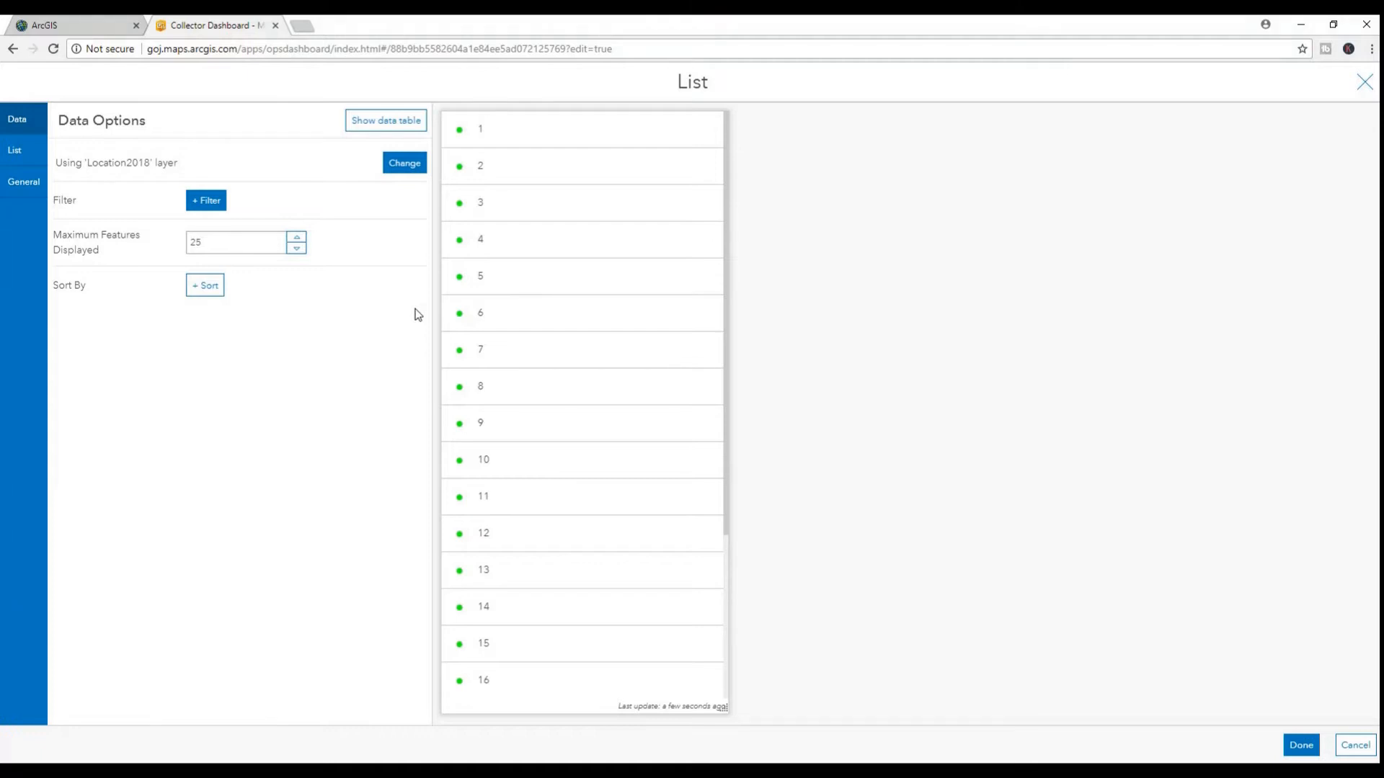
- Insert the Creator field into the list's line item text
{"action": "left_click", "coordinate": [33, 157]}
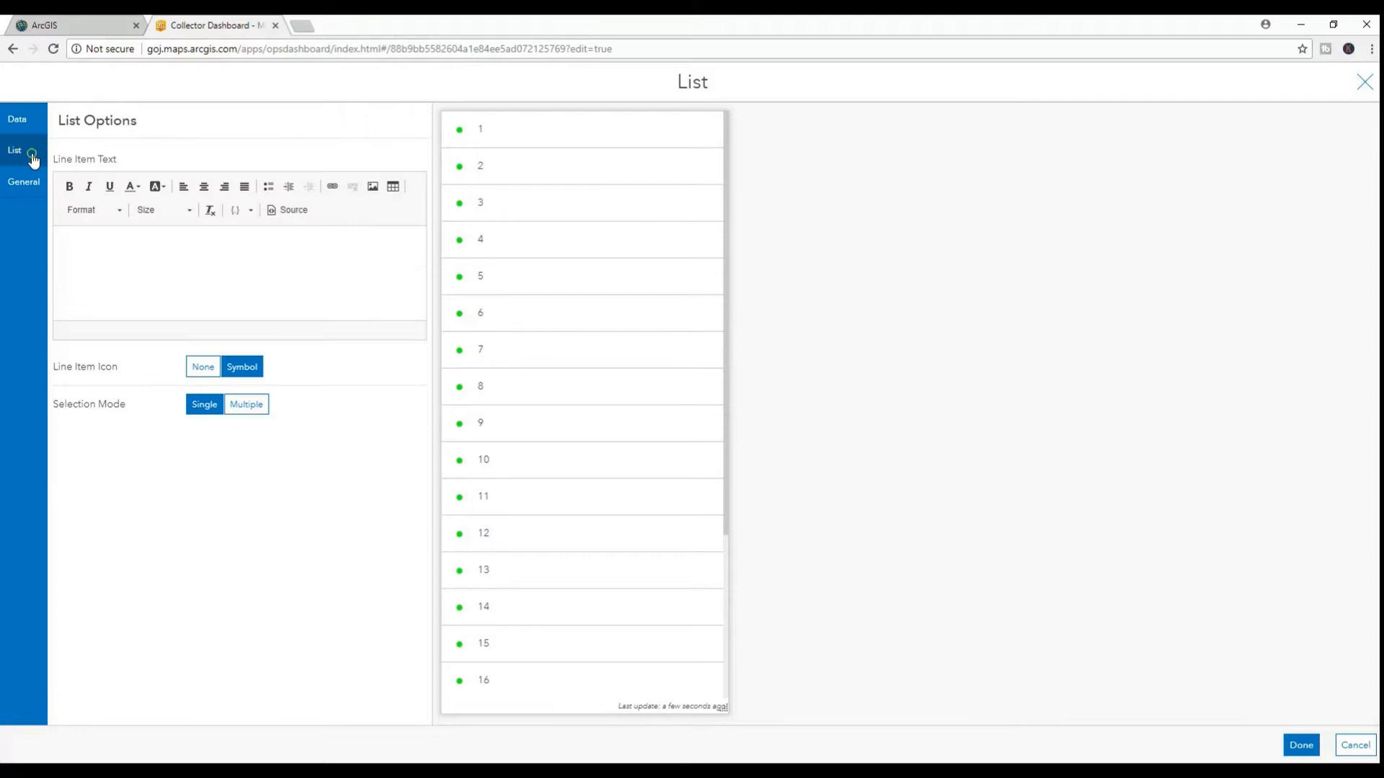
{"action": "left_click", "coordinate": [245, 213]}
{"action": "scroll", "coordinate": [258, 290], "scroll_direction": "down", "scroll_amount": 3}
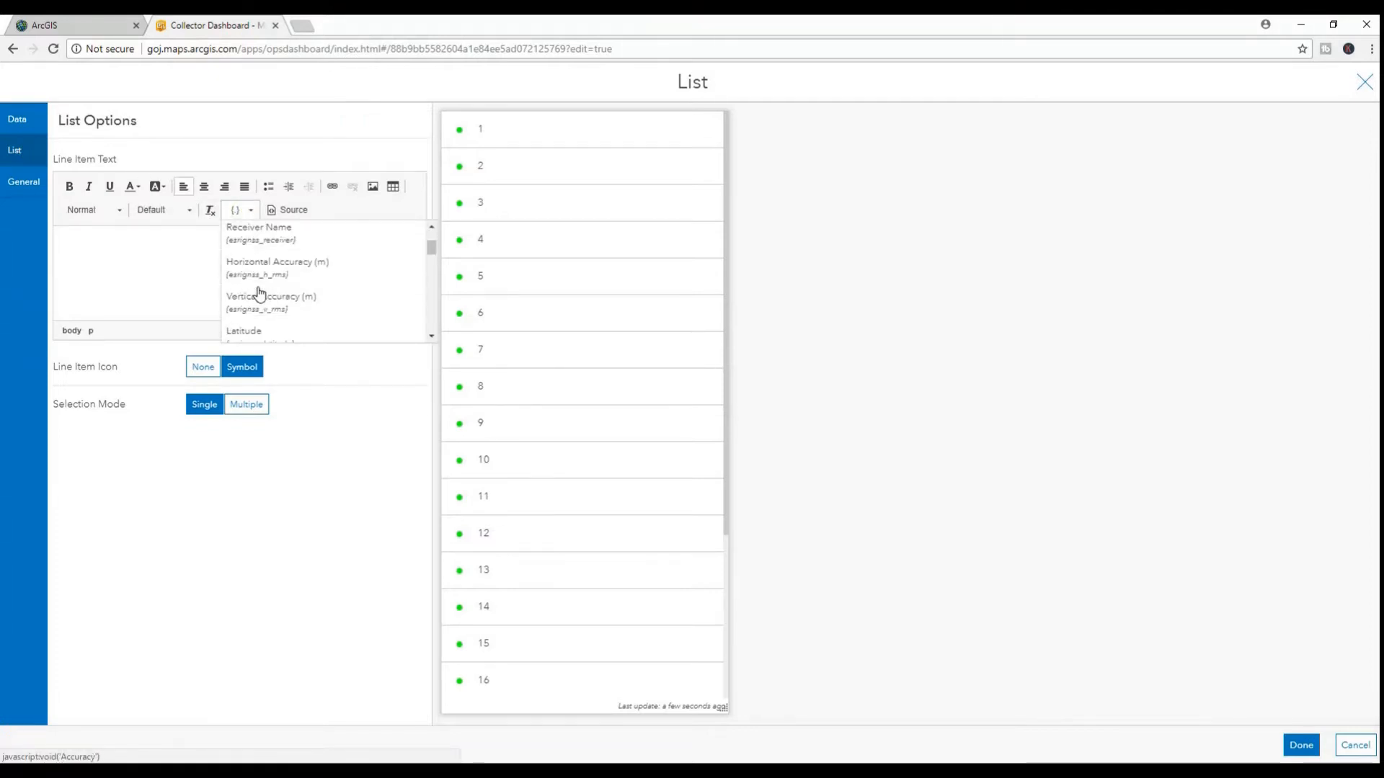
{"action": "scroll", "coordinate": [259, 292], "scroll_direction": "down", "scroll_amount": 5}
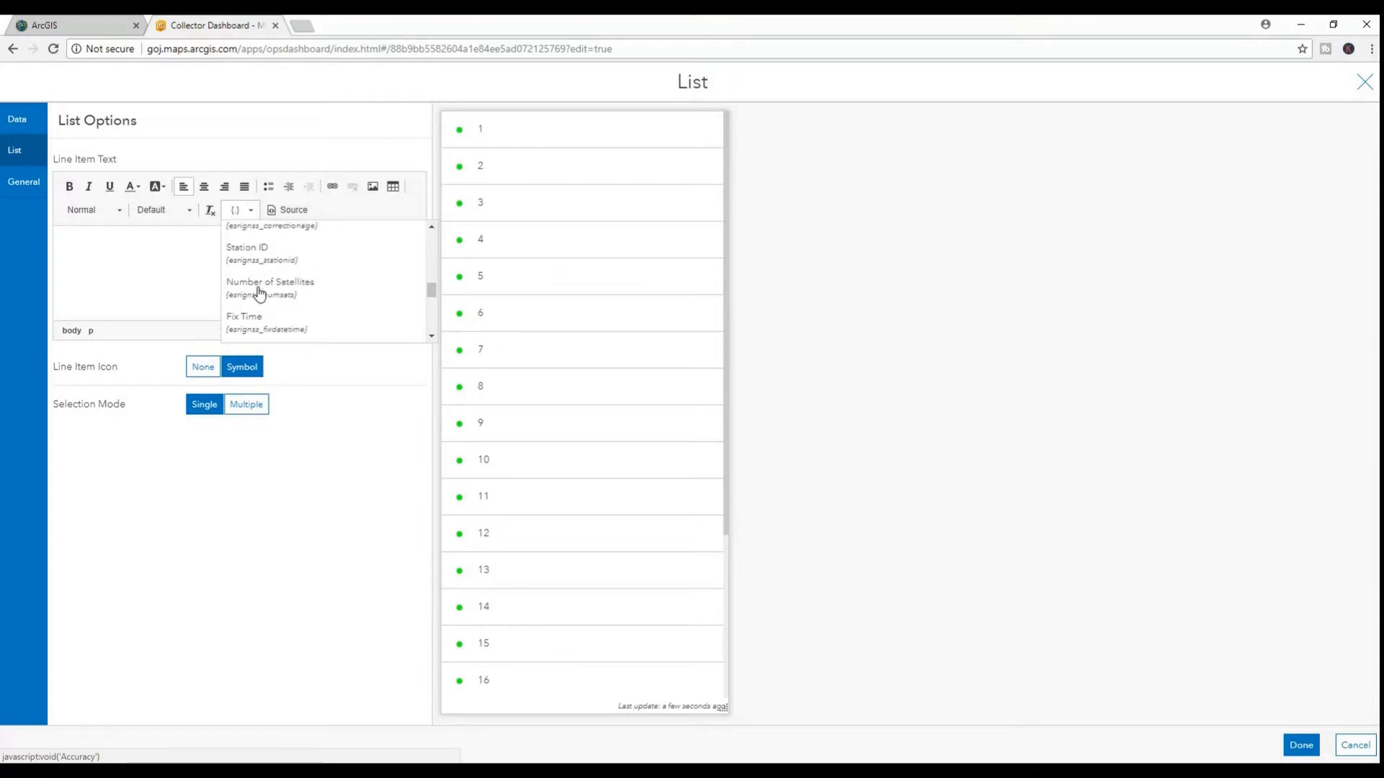
{"action": "scroll", "coordinate": [267, 266], "scroll_direction": "down", "scroll_amount": 8}
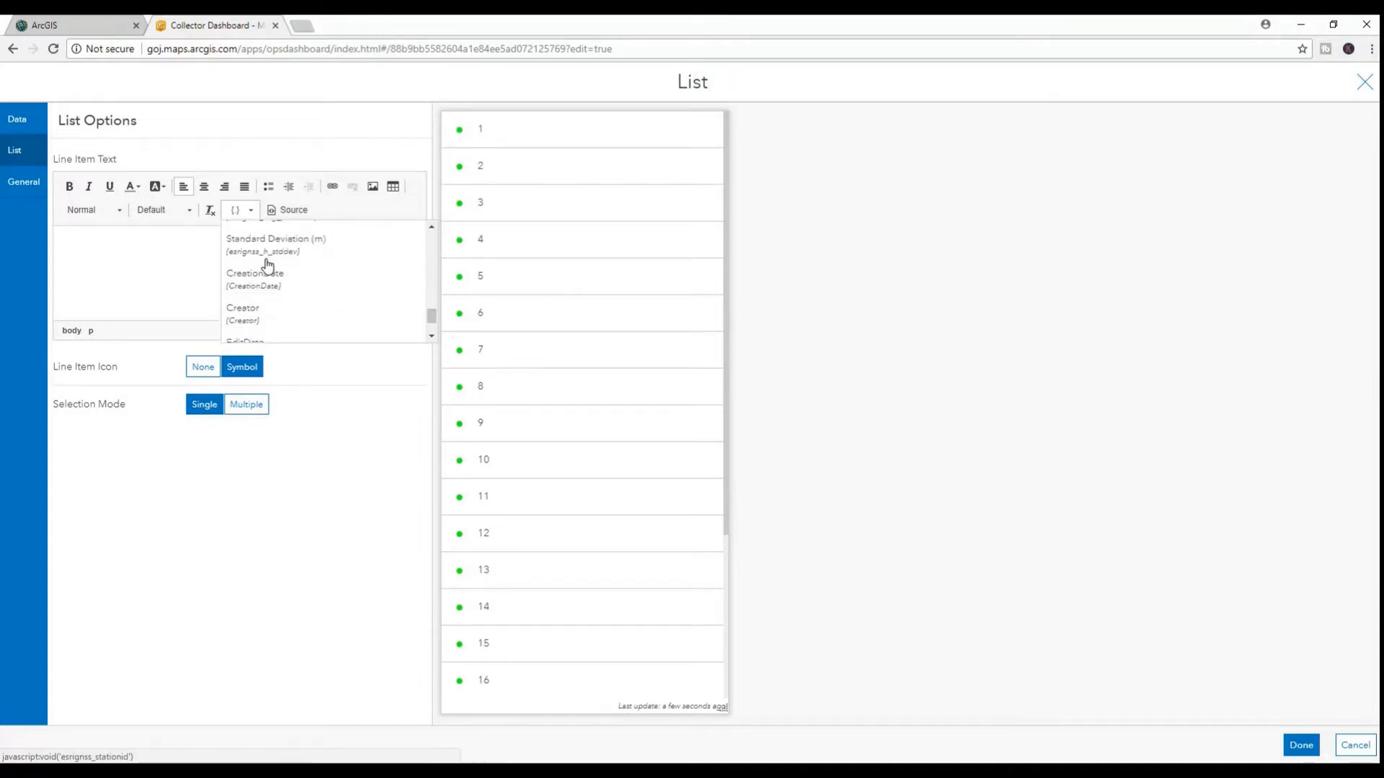
{"action": "left_click", "coordinate": [264, 263]}
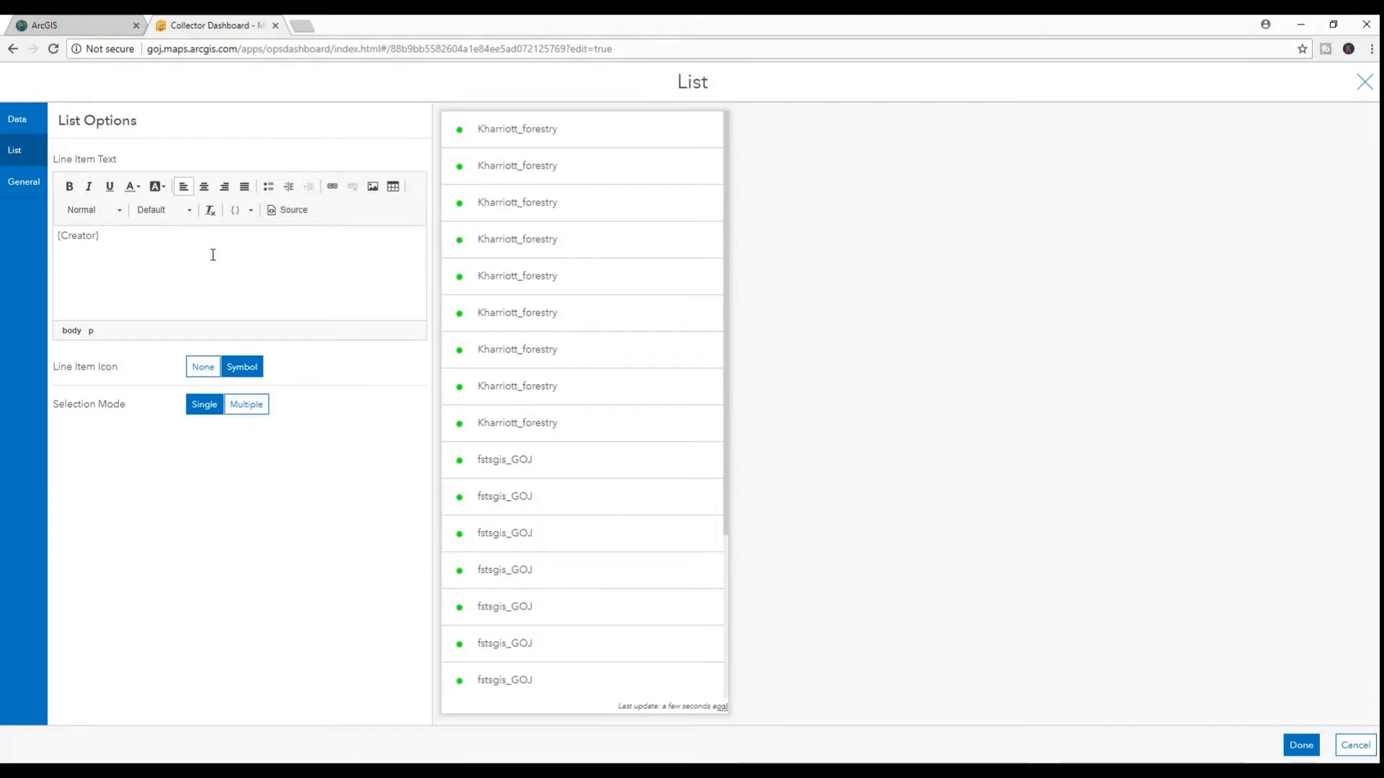
- Add a second line to the list's line item text reading "Positional Accuracy : {Accuracy} m", inserting Accuracy as a field
{"action": "key", "text": "Return"}
{"action": "type", "text": "Po"}
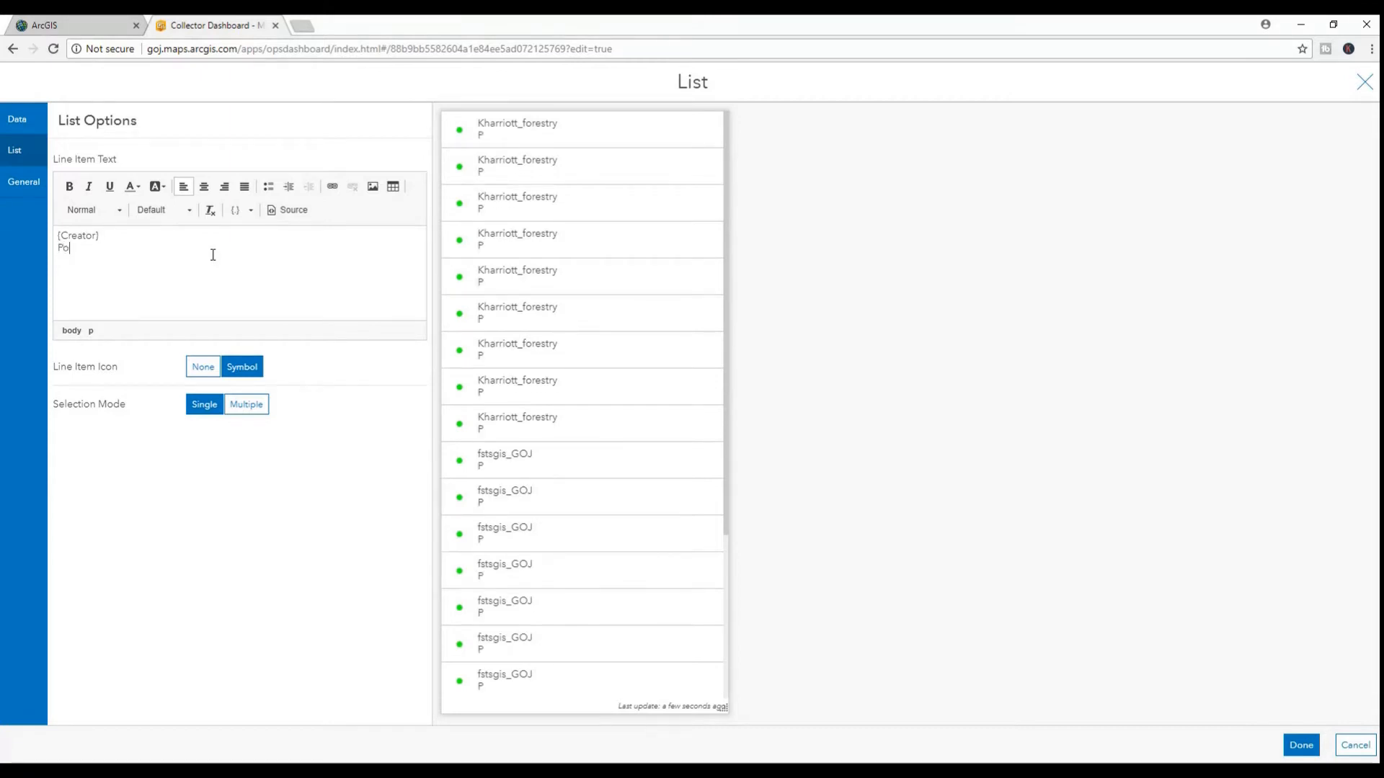
{"action": "type", "text": "si"}
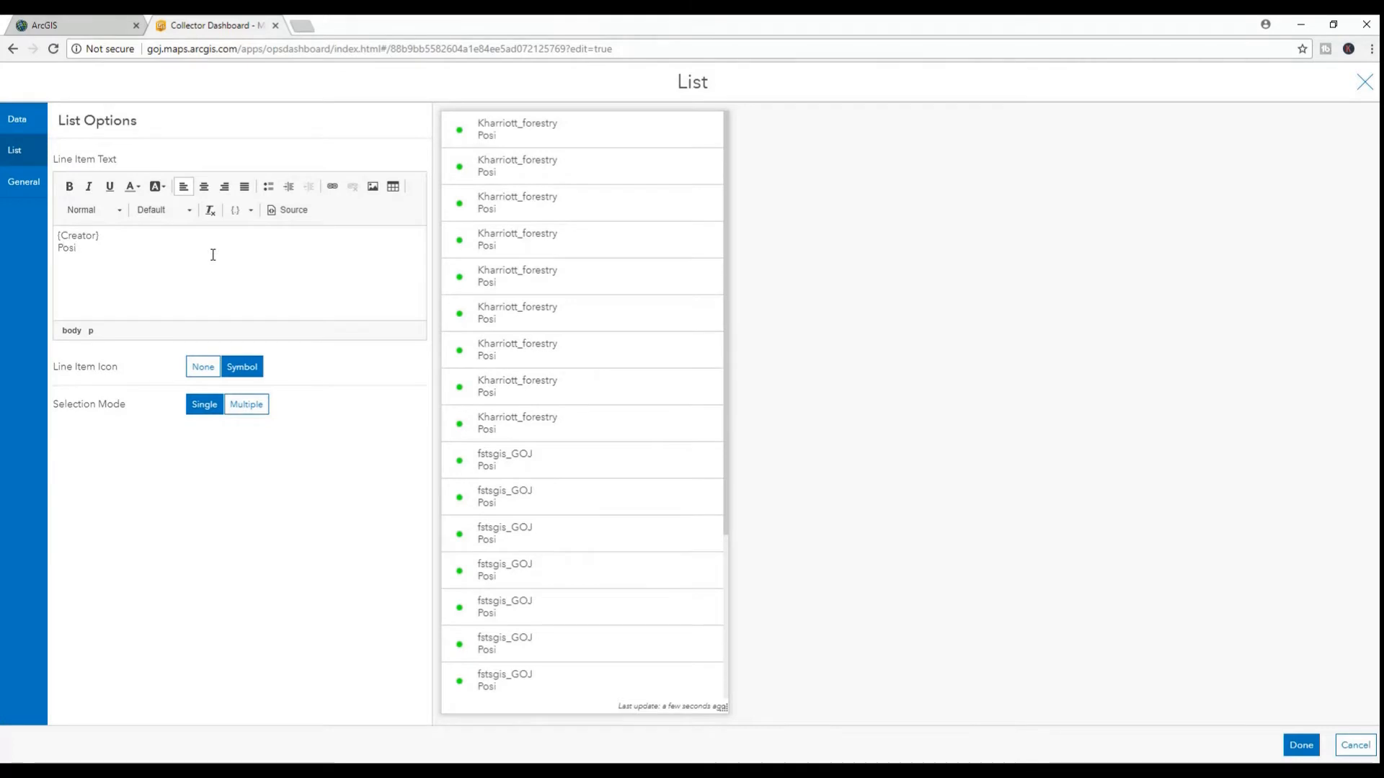
{"action": "type", "text": "tional Accuracy :"}
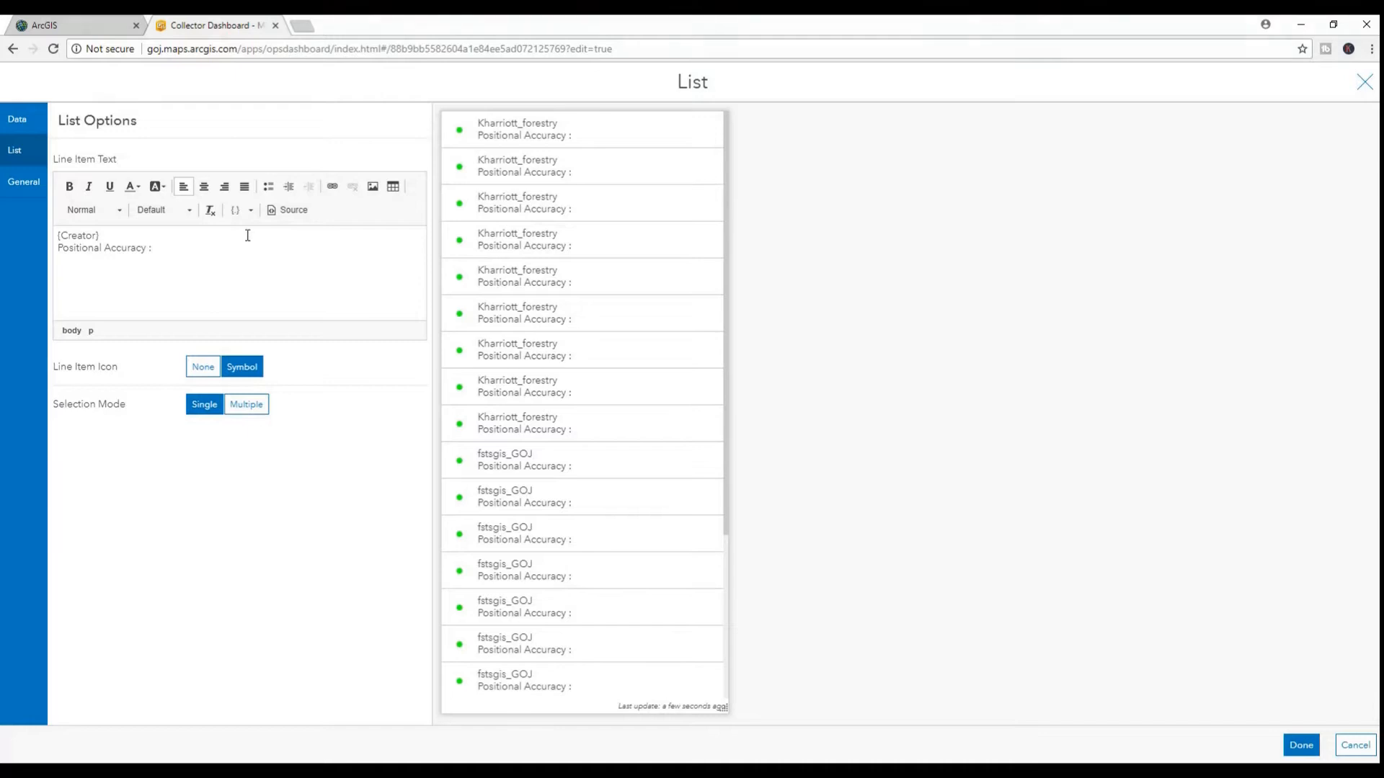
{"action": "left_click", "coordinate": [251, 210]}
{"action": "left_click", "coordinate": [257, 273]}
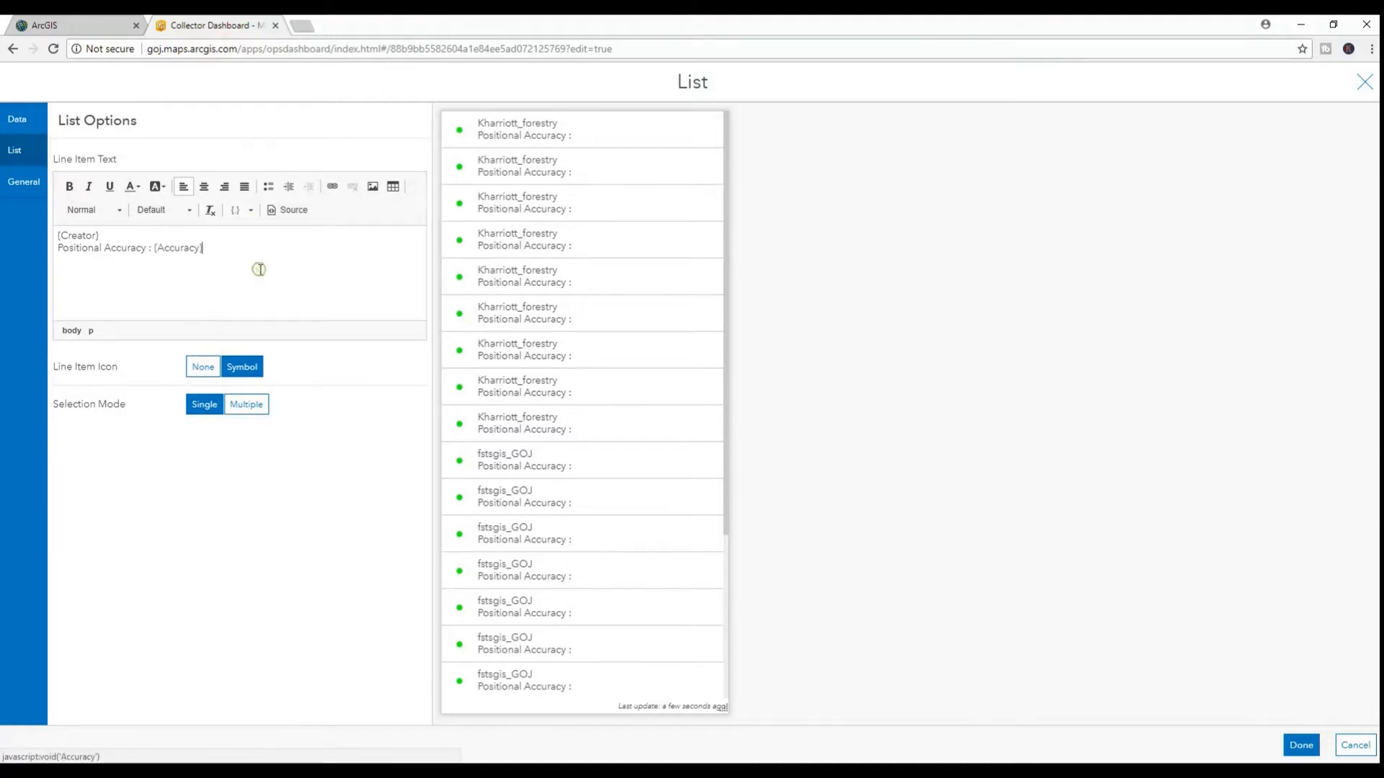
{"action": "type", "text": "m"}
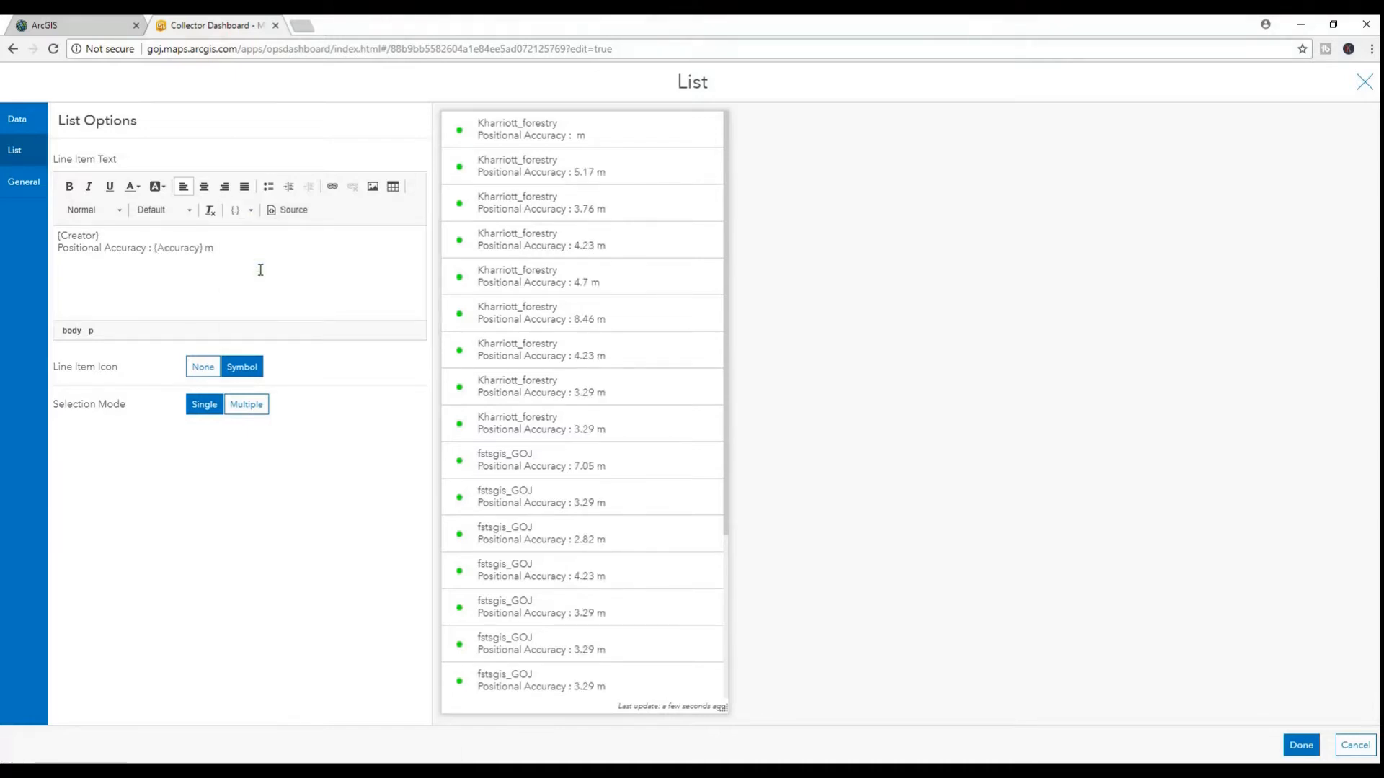
- Format both lines of the line item text as bold italic with font size 12
{"action": "left_click_drag", "start_coordinate": [216, 247], "coordinate": [48, 235]}
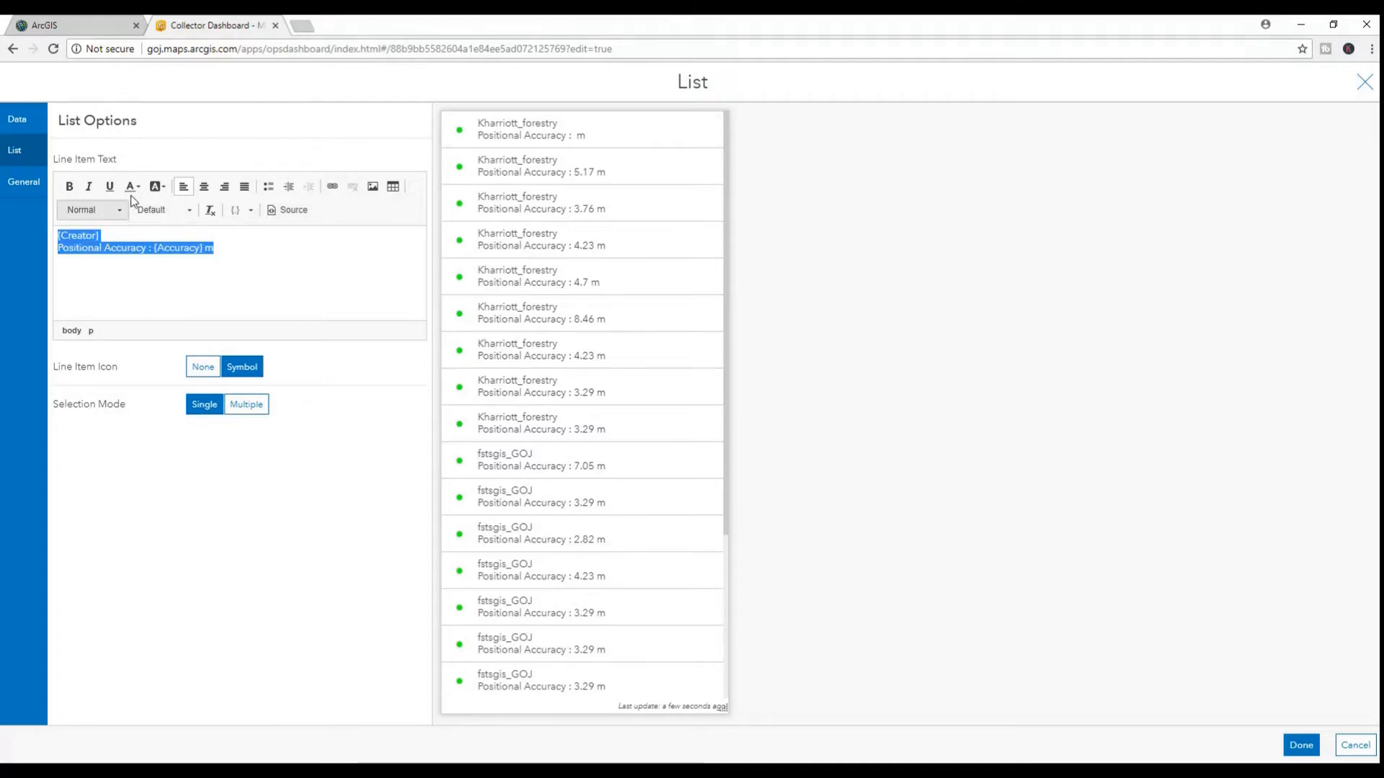
{"action": "left_click", "coordinate": [89, 189]}
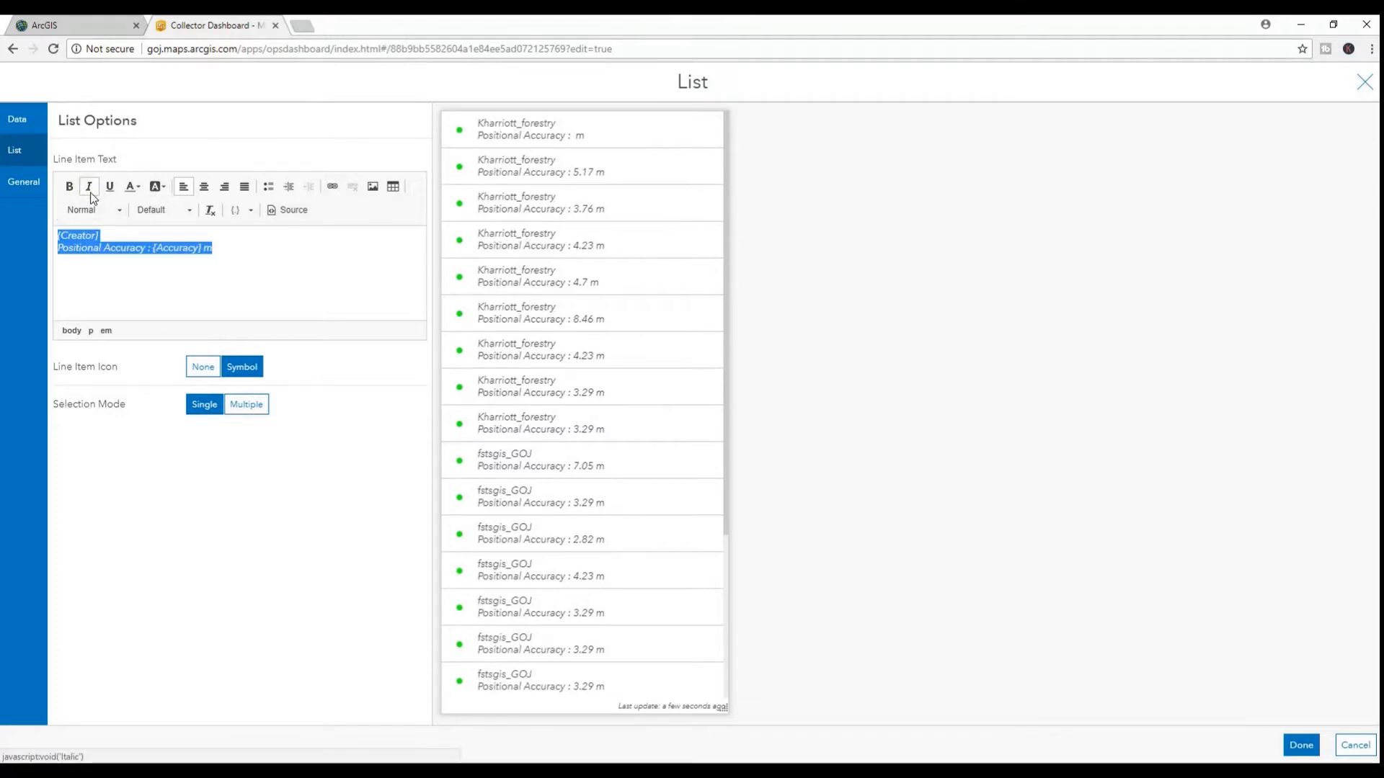
{"action": "left_click", "coordinate": [69, 187]}
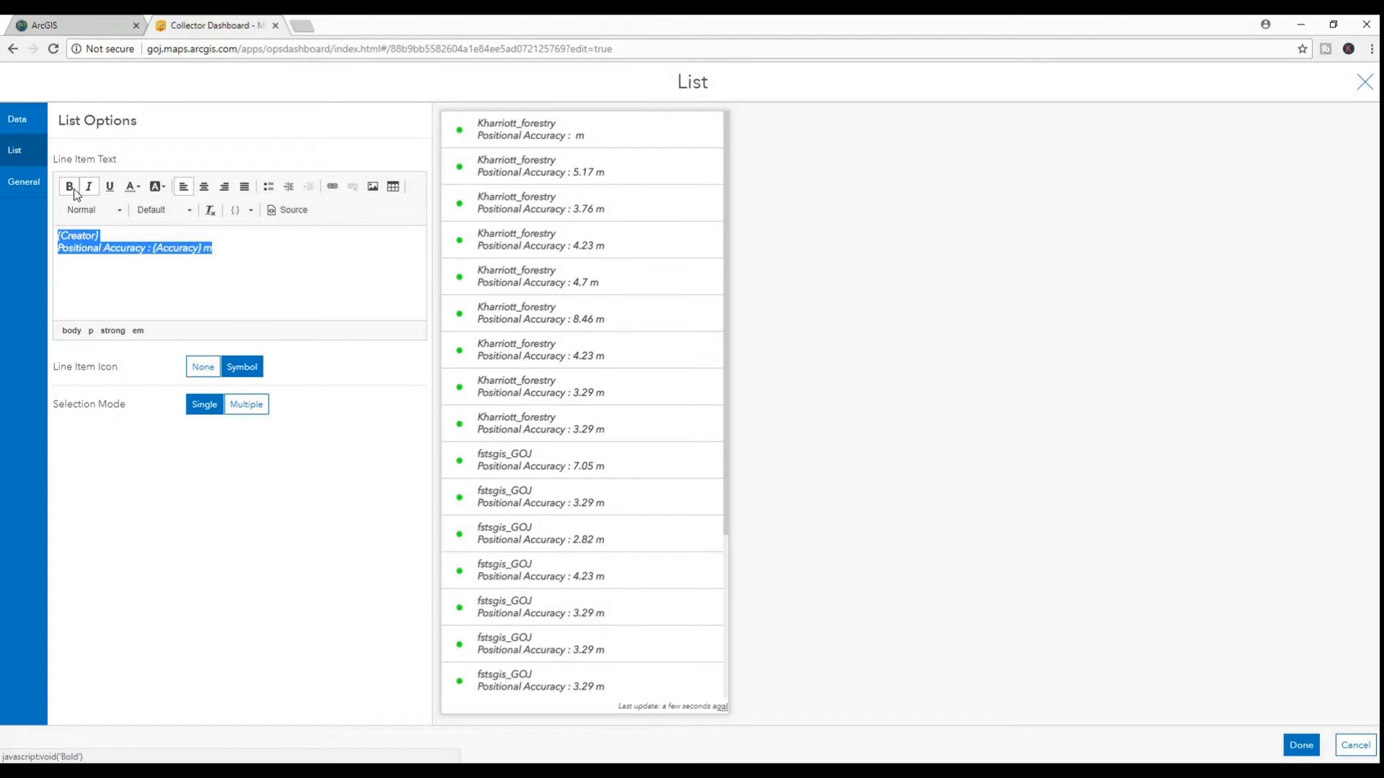
{"action": "left_click", "coordinate": [180, 210]}
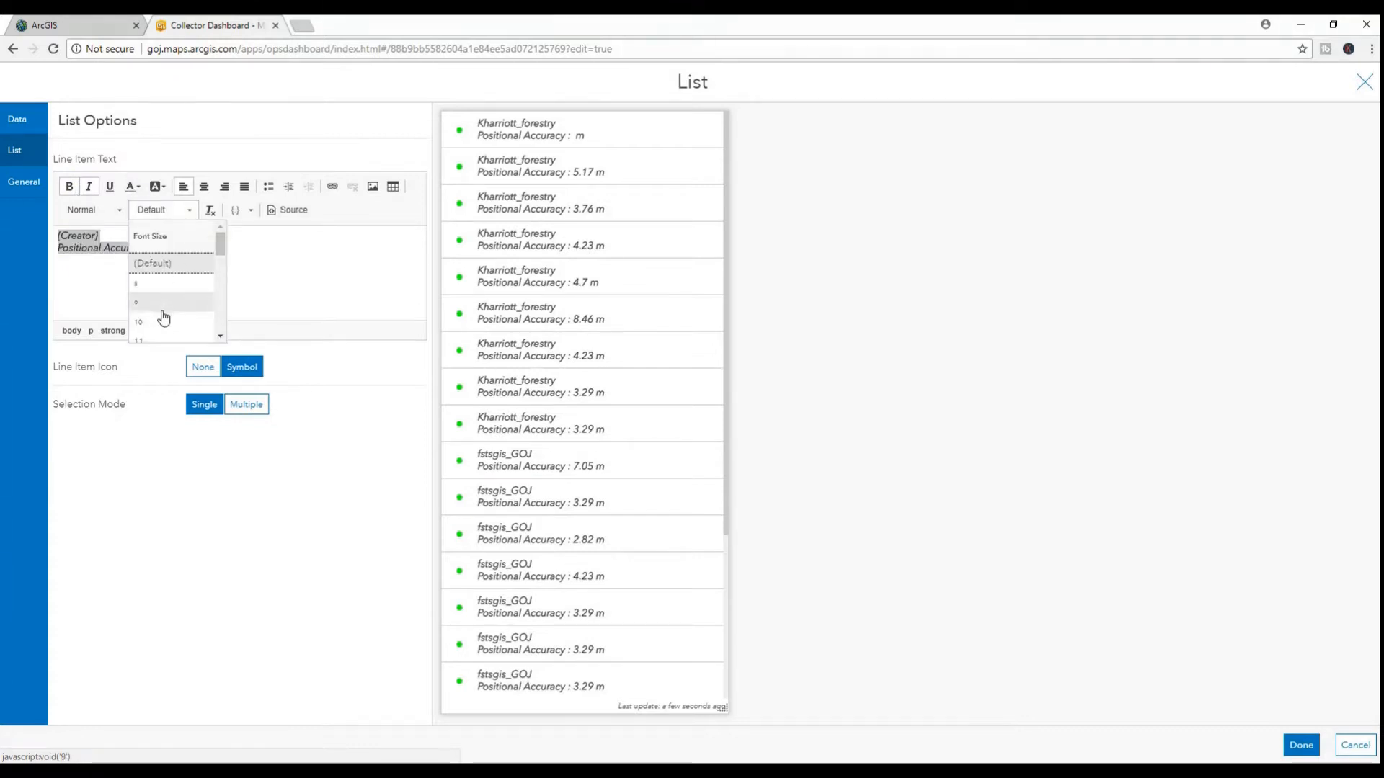
{"action": "left_click", "coordinate": [162, 340]}
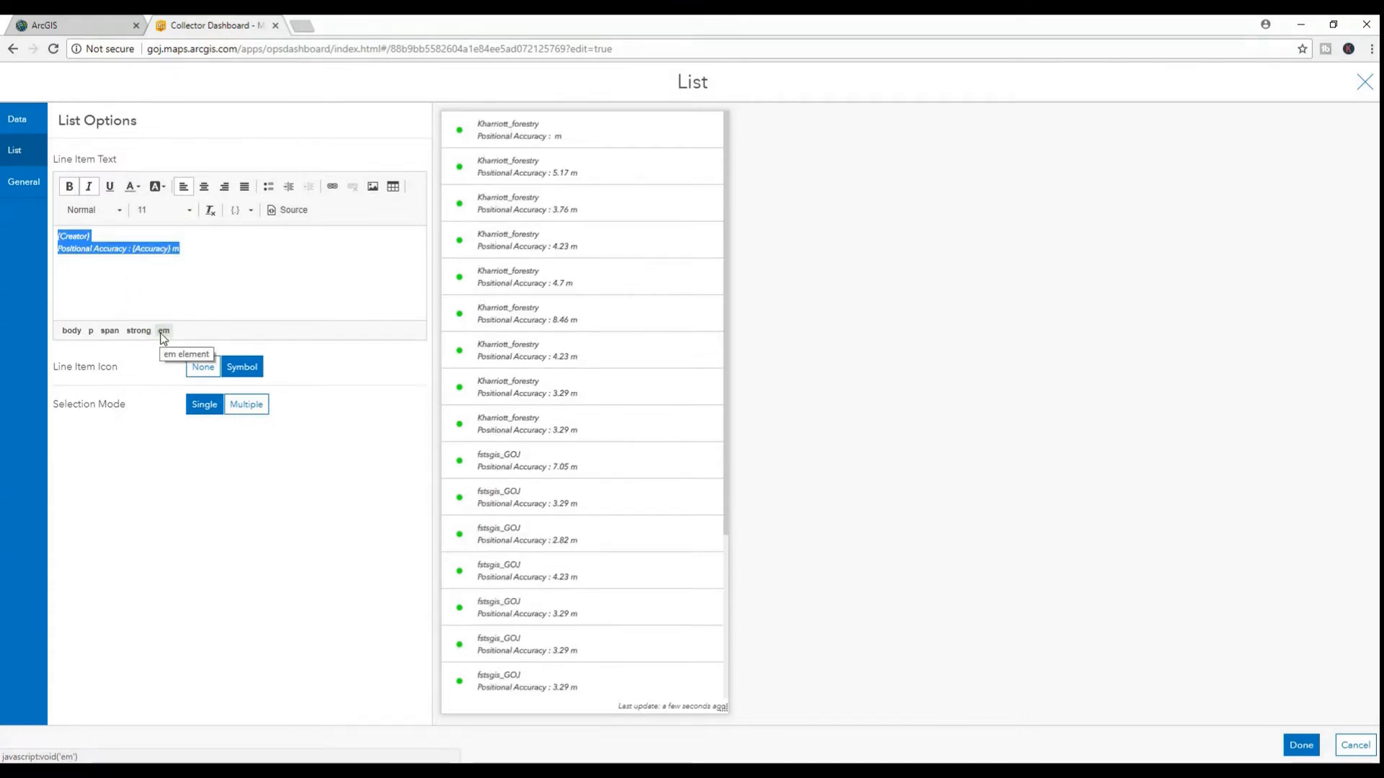
{"action": "left_click", "coordinate": [187, 210]}
{"action": "scroll", "coordinate": [184, 317], "scroll_direction": "down", "scroll_amount": 2}
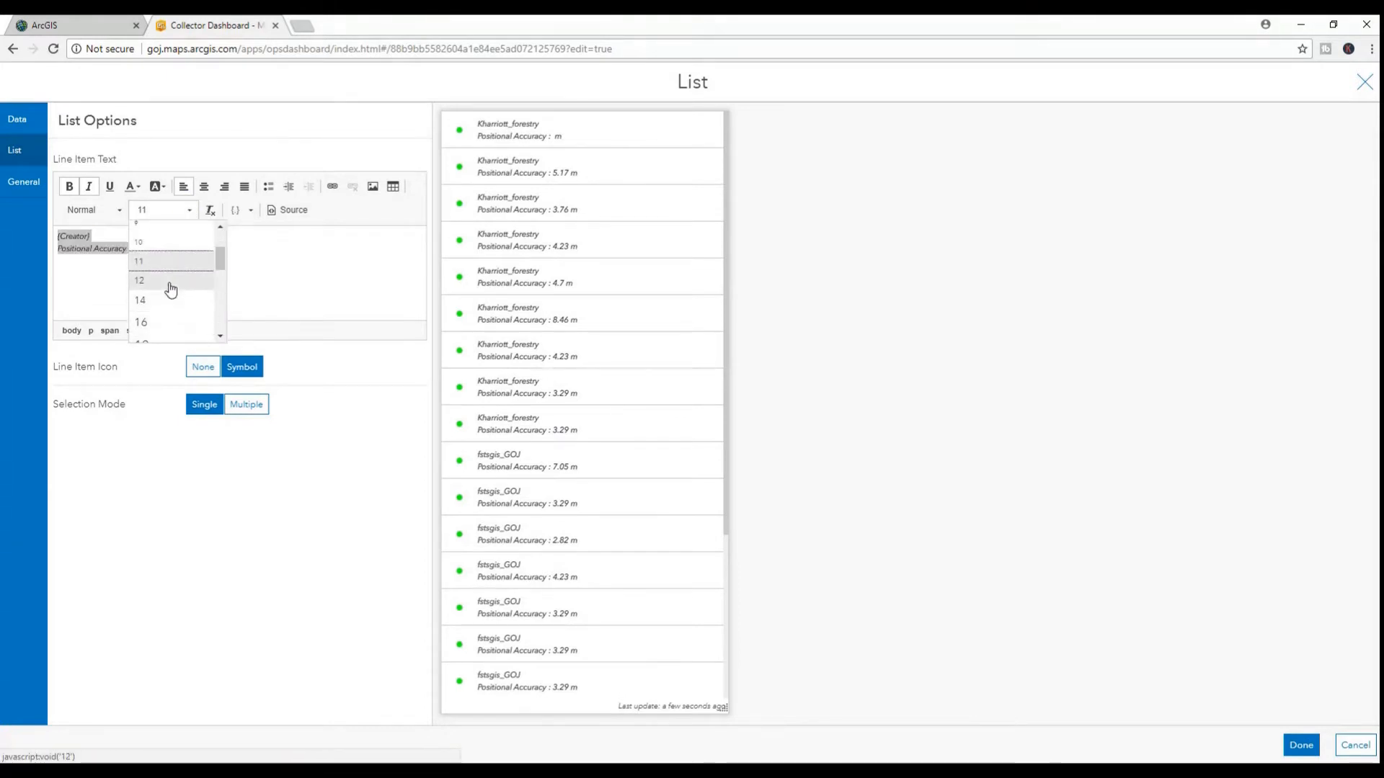
{"action": "left_click", "coordinate": [170, 284]}
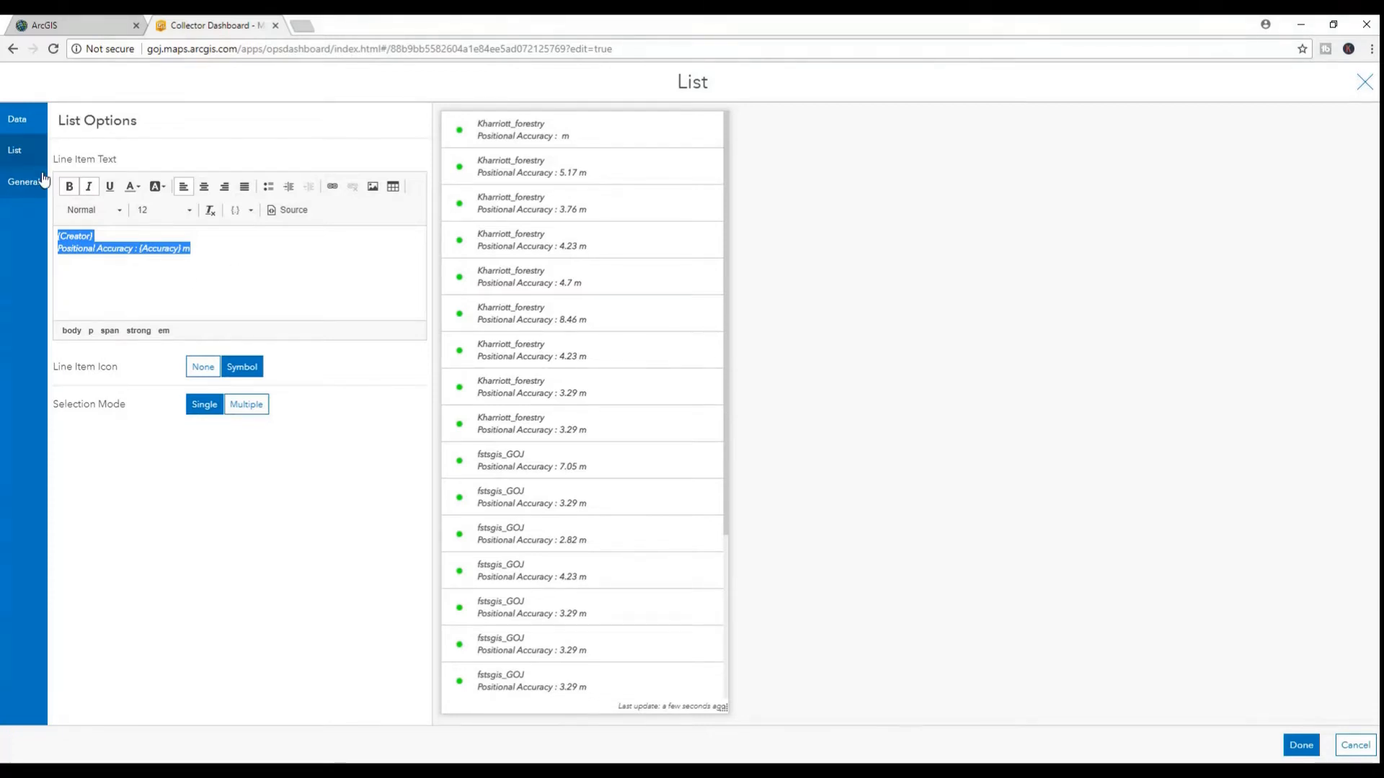
- Try the None line item icon and the Multiple selection mode, returning to Symbol and Single
{"action": "left_click", "coordinate": [194, 372]}
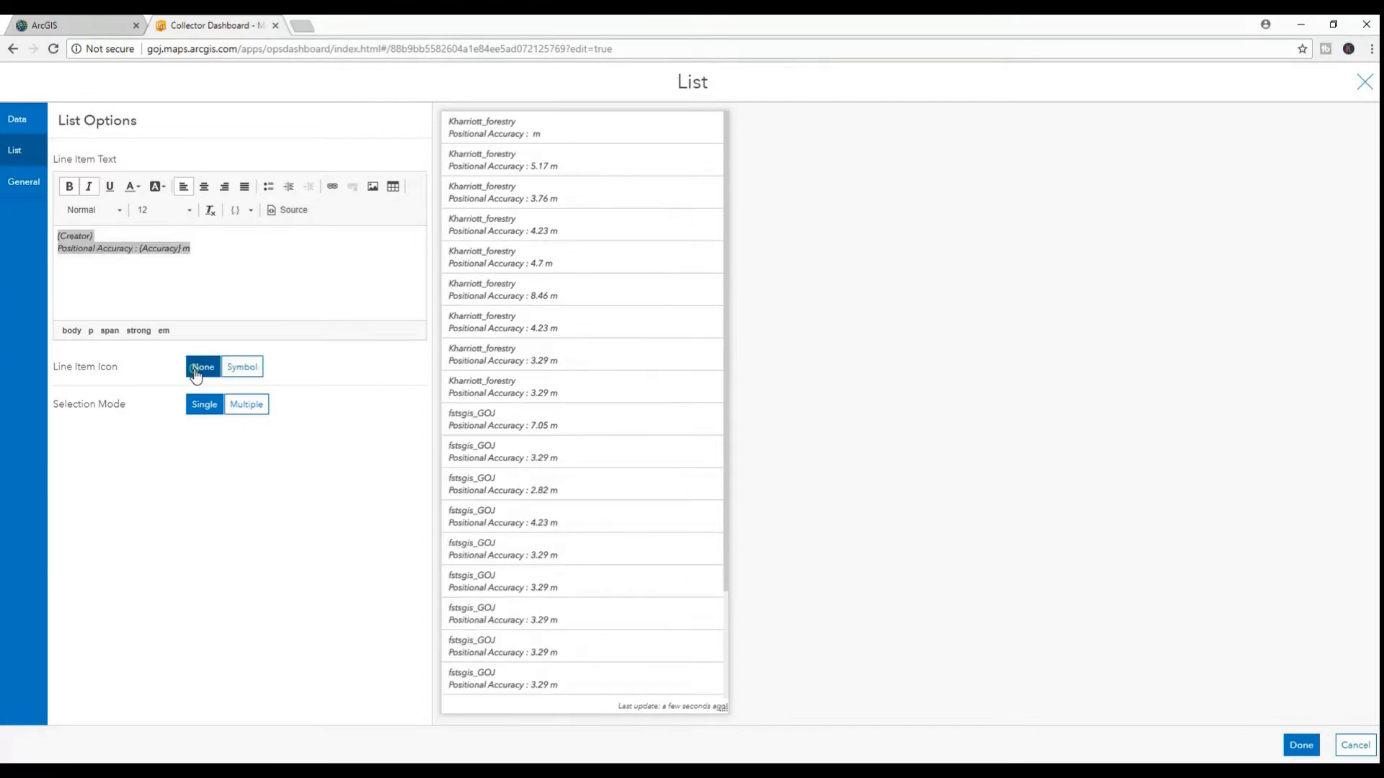
{"action": "left_click", "coordinate": [243, 369]}
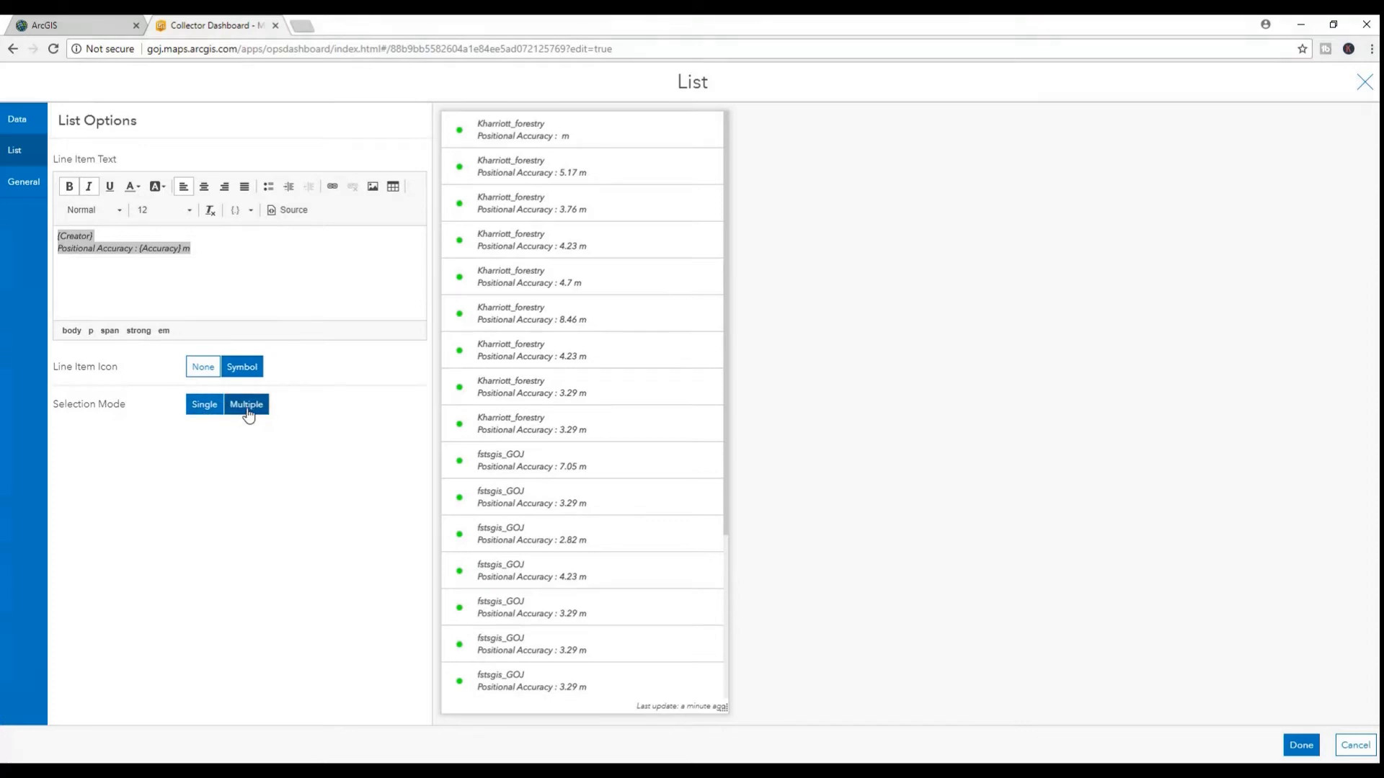
{"action": "left_click", "coordinate": [246, 406]}
{"action": "left_click", "coordinate": [206, 405]}
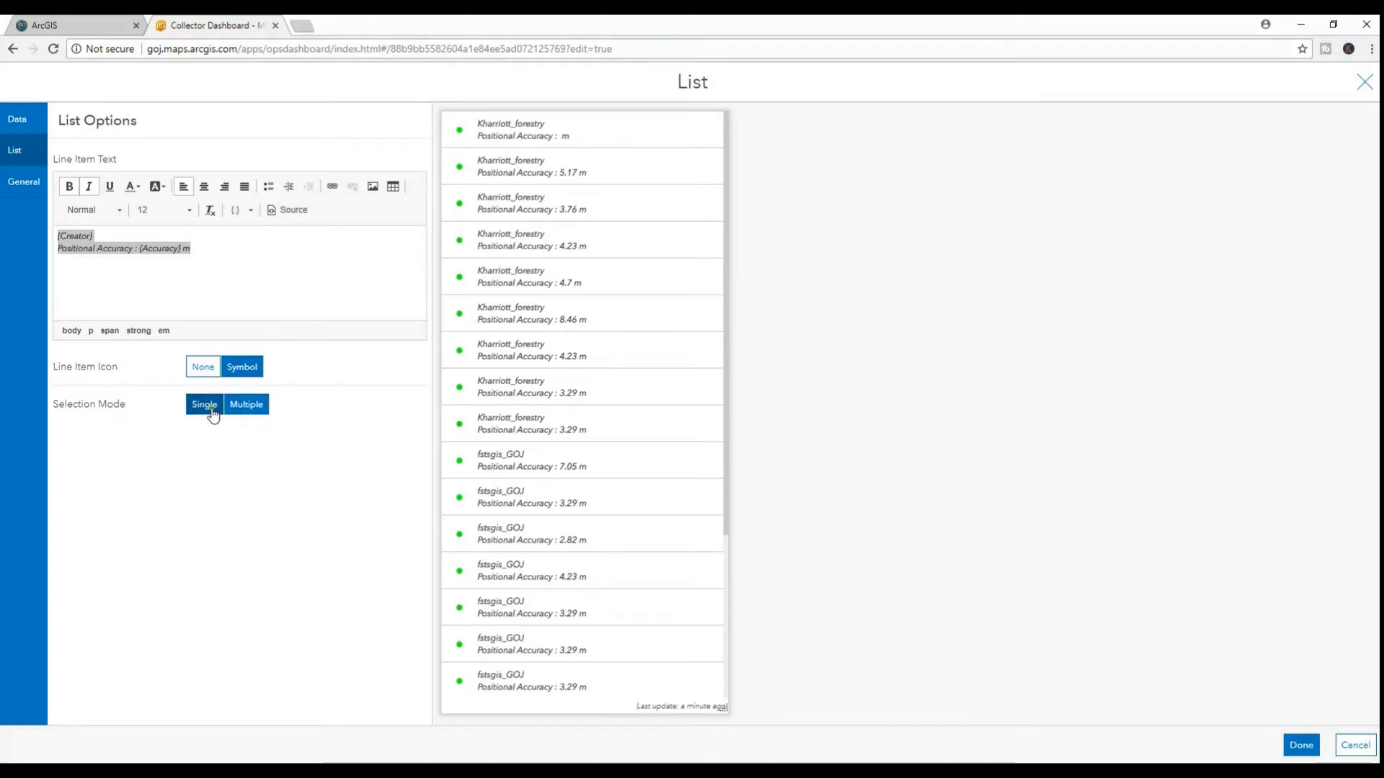
- Enter "Logging List" as the list element's title in its general options
{"action": "left_click", "coordinate": [24, 185]}
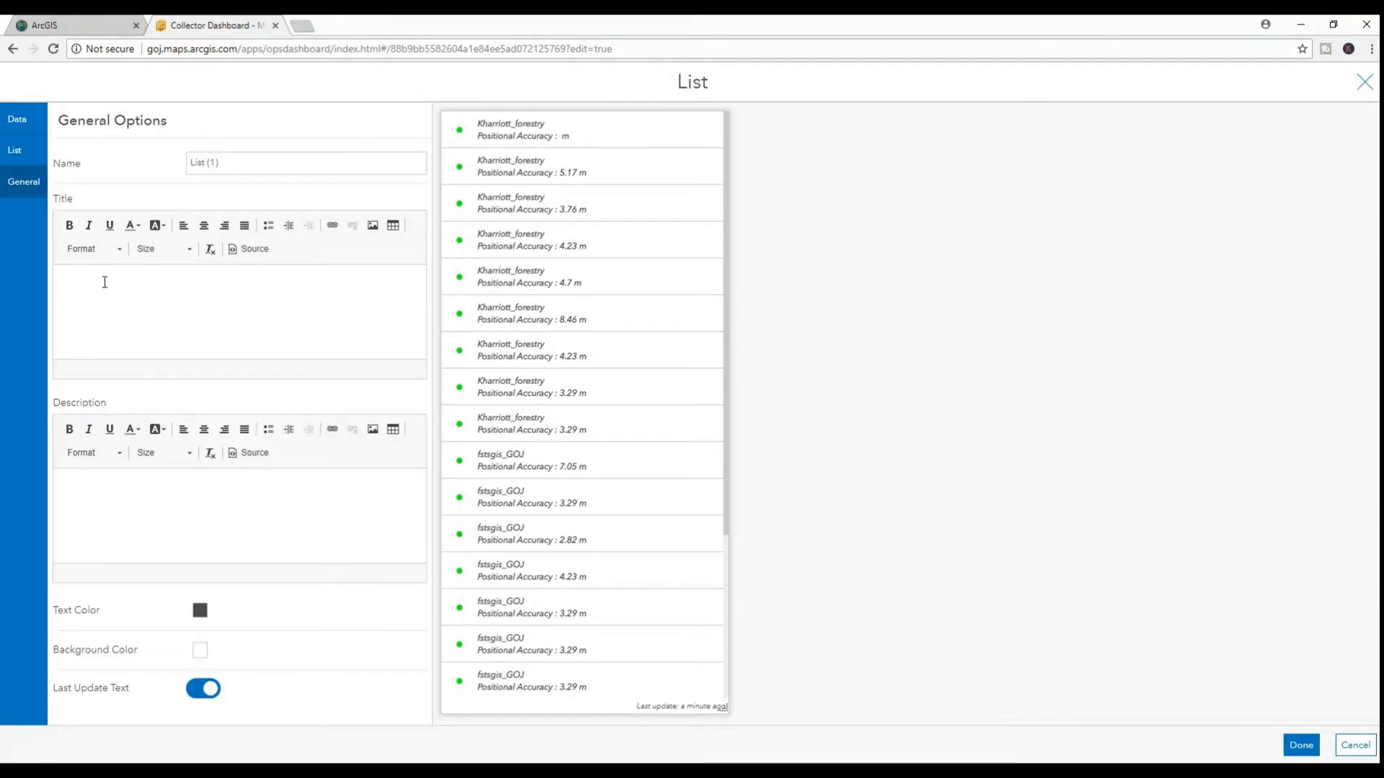
{"action": "left_click", "coordinate": [104, 281]}
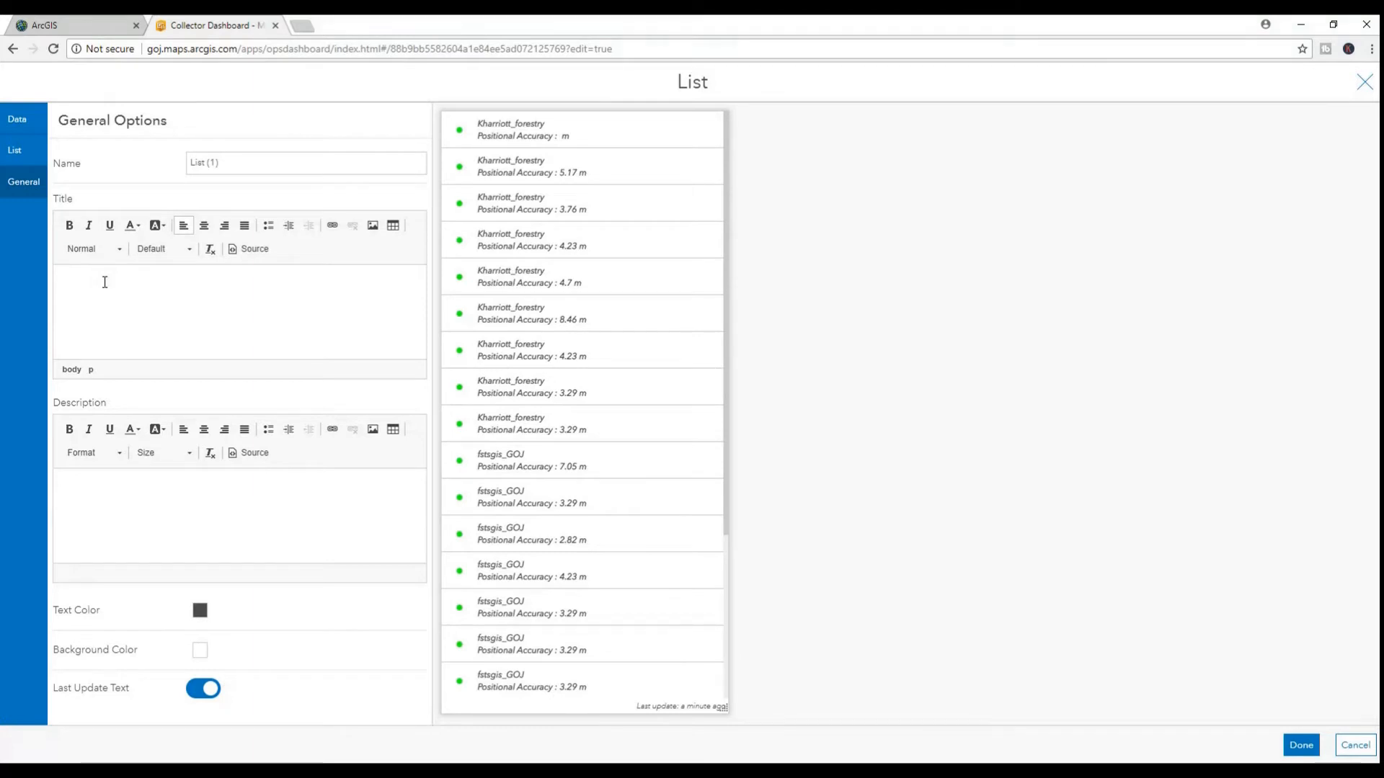
{"action": "type", "text": "Loggin"}
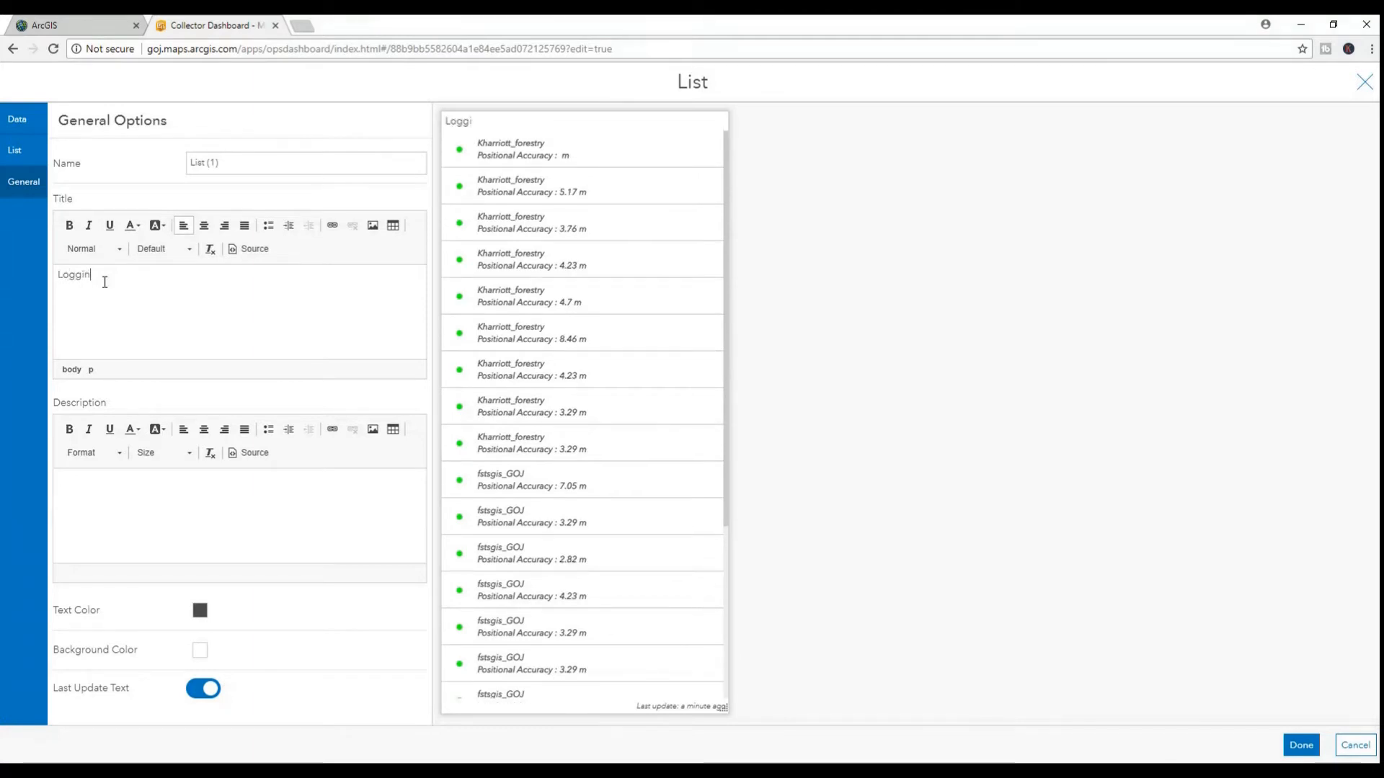
{"action": "type", "text": "g List"}
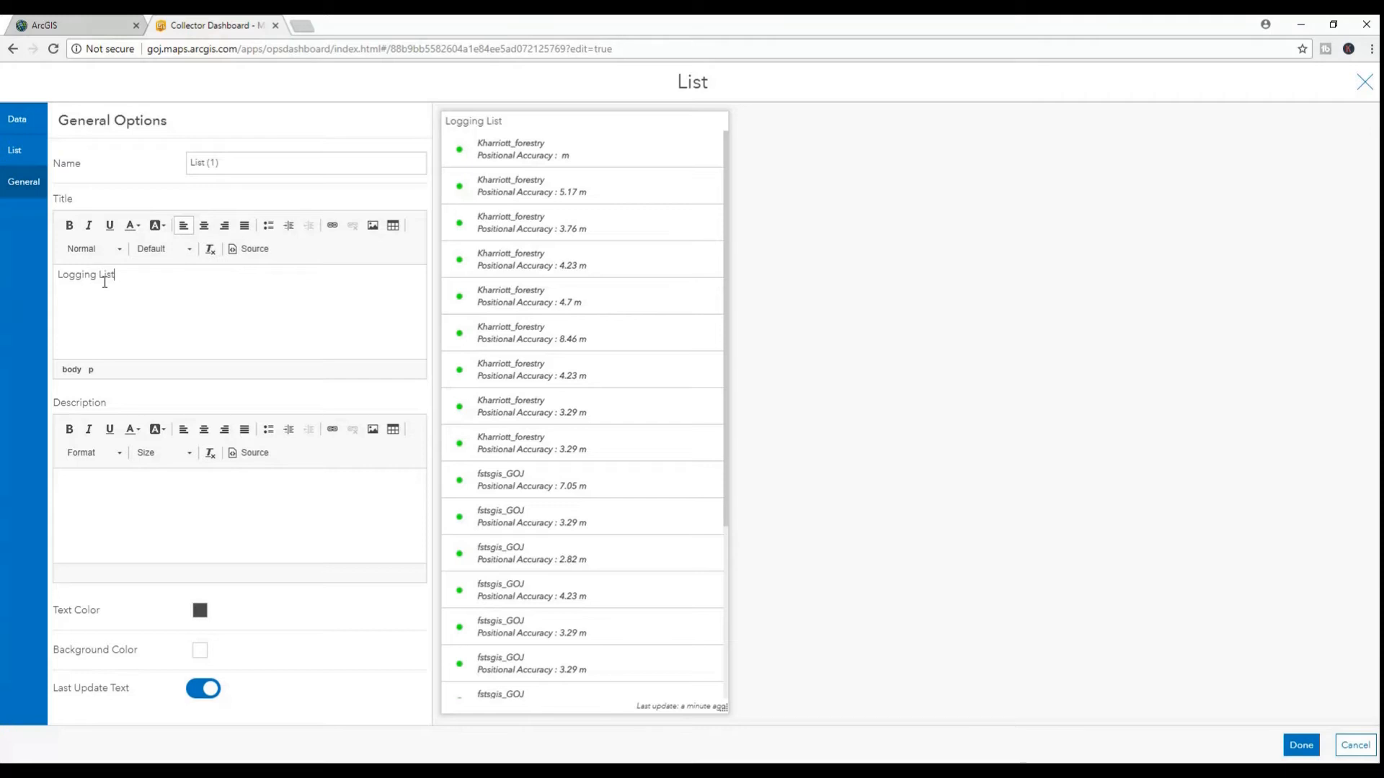
- Format the list title as bold italic with font size 18
{"action": "left_click_drag", "start_coordinate": [128, 281], "coordinate": [58, 283]}
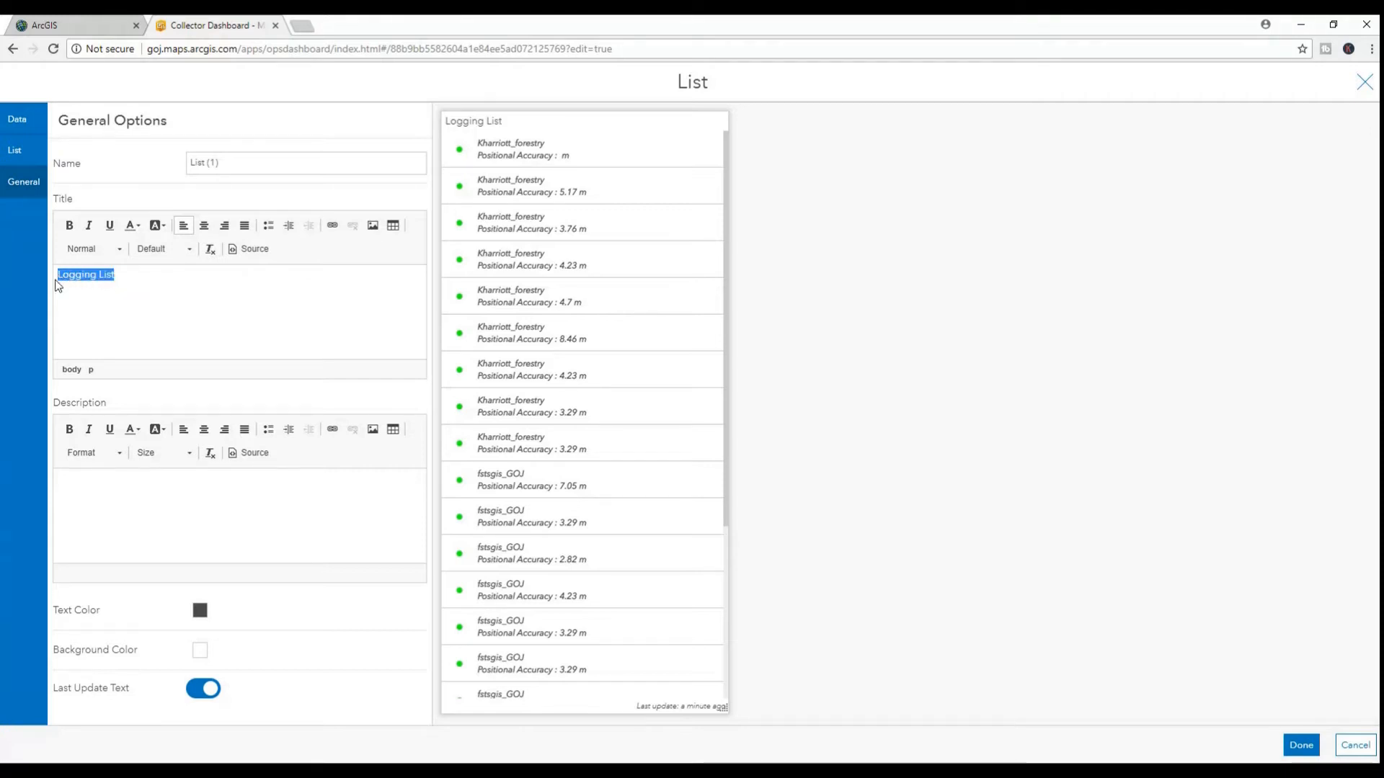
{"action": "left_click", "coordinate": [89, 228]}
{"action": "left_click", "coordinate": [69, 225]}
{"action": "left_click", "coordinate": [168, 251]}
{"action": "scroll", "coordinate": [177, 371], "scroll_direction": "down", "scroll_amount": 1}
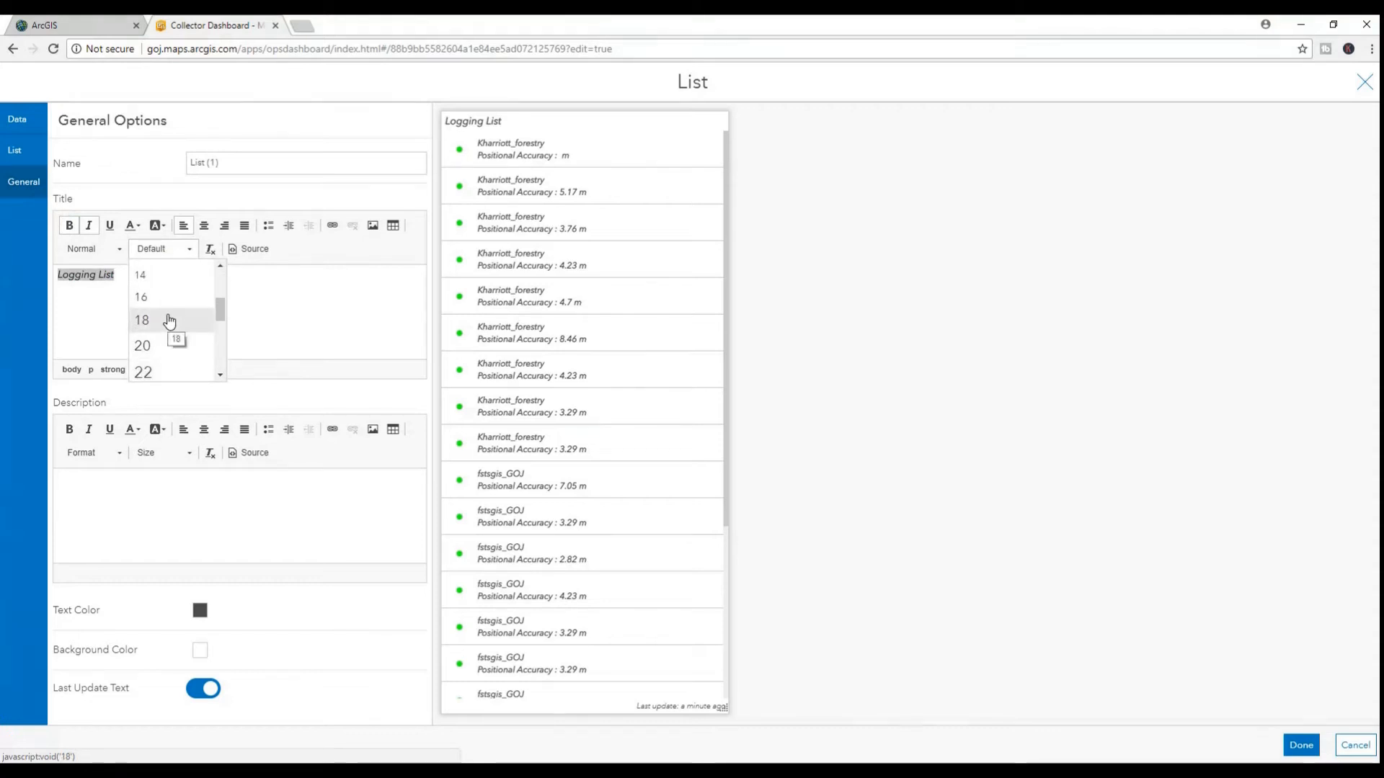
{"action": "left_click", "coordinate": [173, 328]}
- Enter "a list of all users logged into the collector app" as the list's description
{"action": "left_click", "coordinate": [92, 486]}
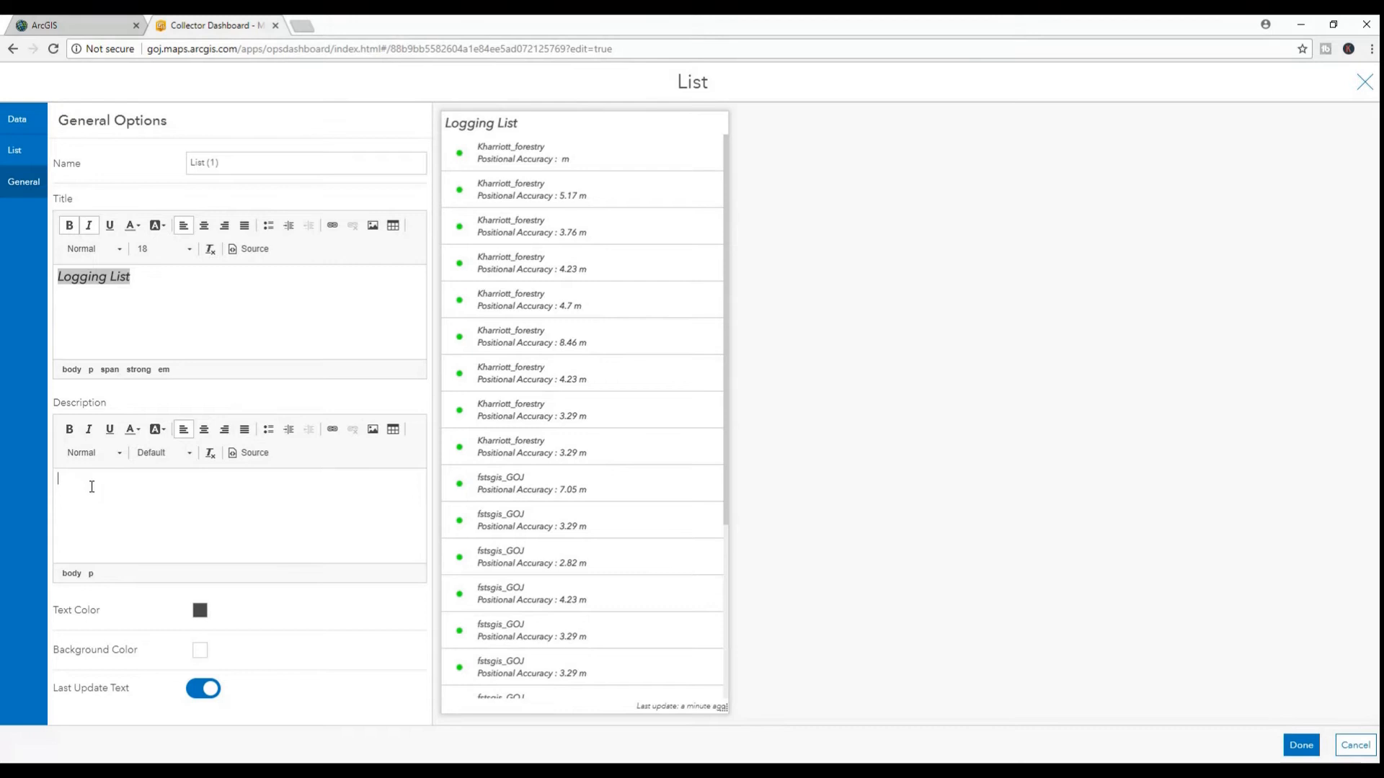
{"action": "type", "text": "a list of all"}
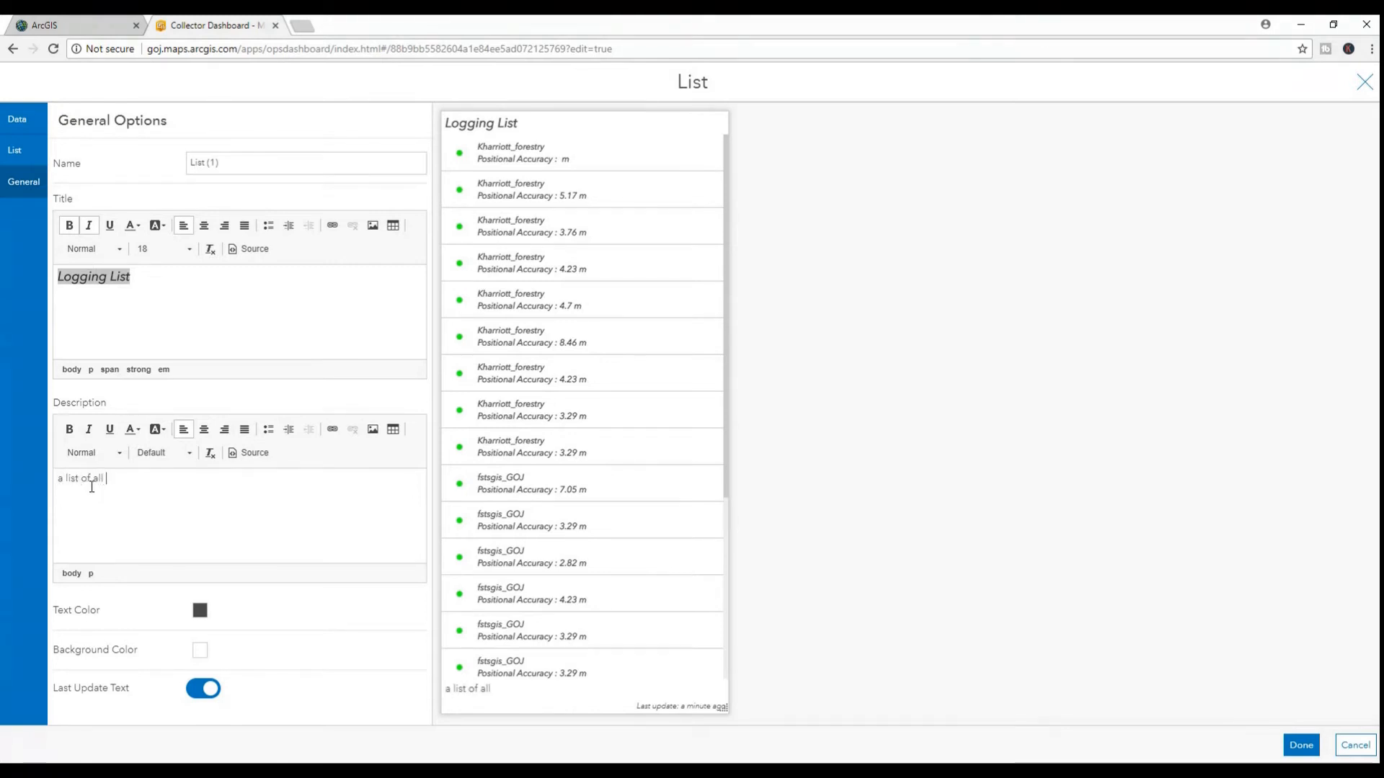
{"action": "type", "text": " users lo"}
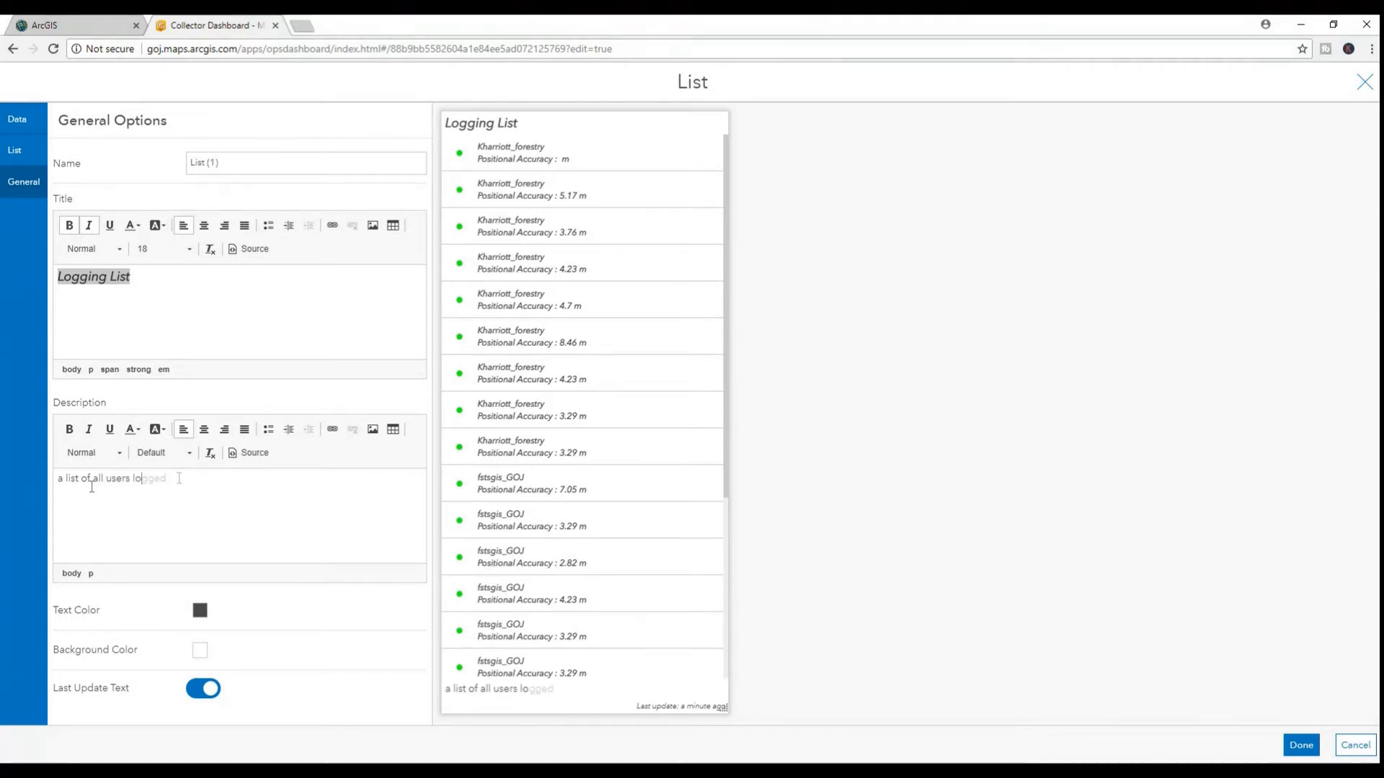
{"action": "type", "text": "gged into the"}
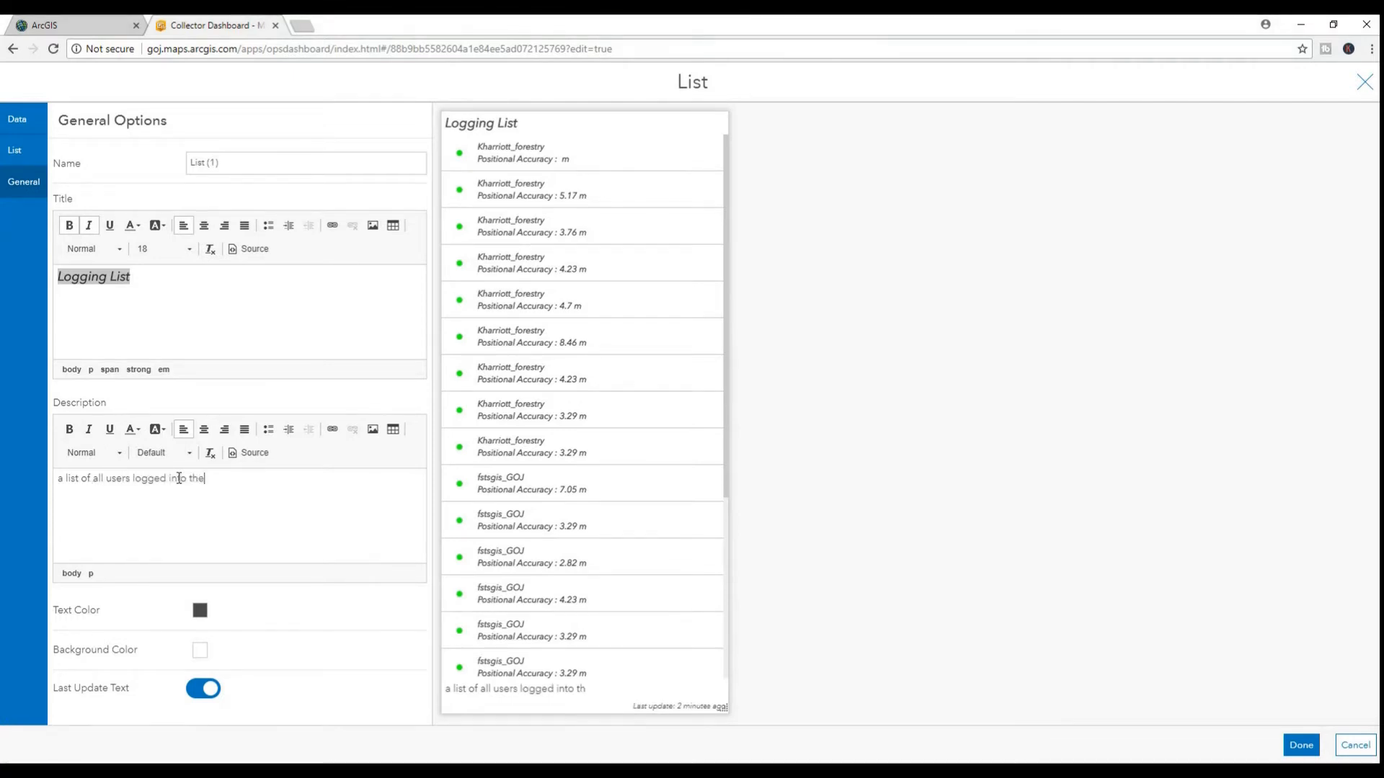
{"action": "type", "text": " colle"}
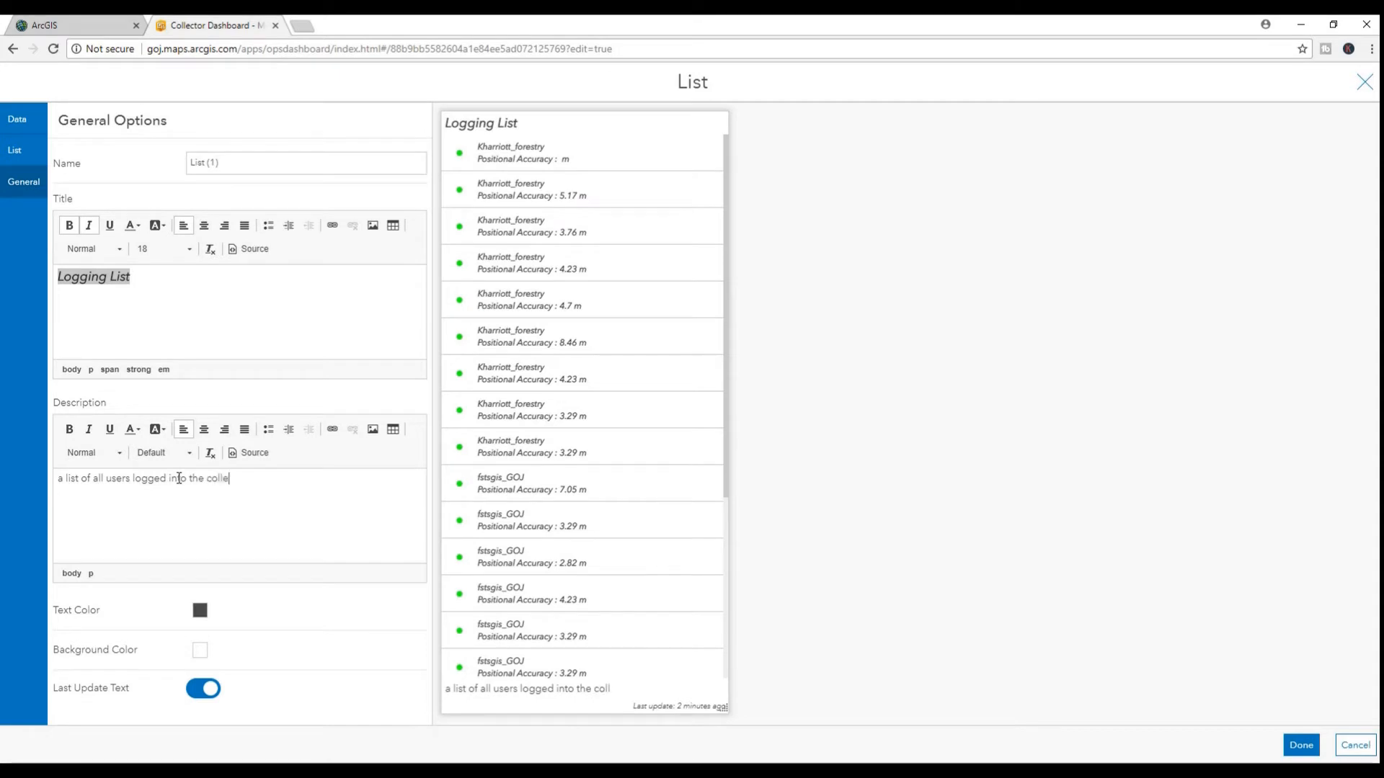
{"action": "type", "text": "ctor app"}
- Make the description italic with font size 10 and finish configuring the list element
{"action": "left_click_drag", "start_coordinate": [277, 481], "coordinate": [57, 490]}
{"action": "left_click", "coordinate": [90, 432]}
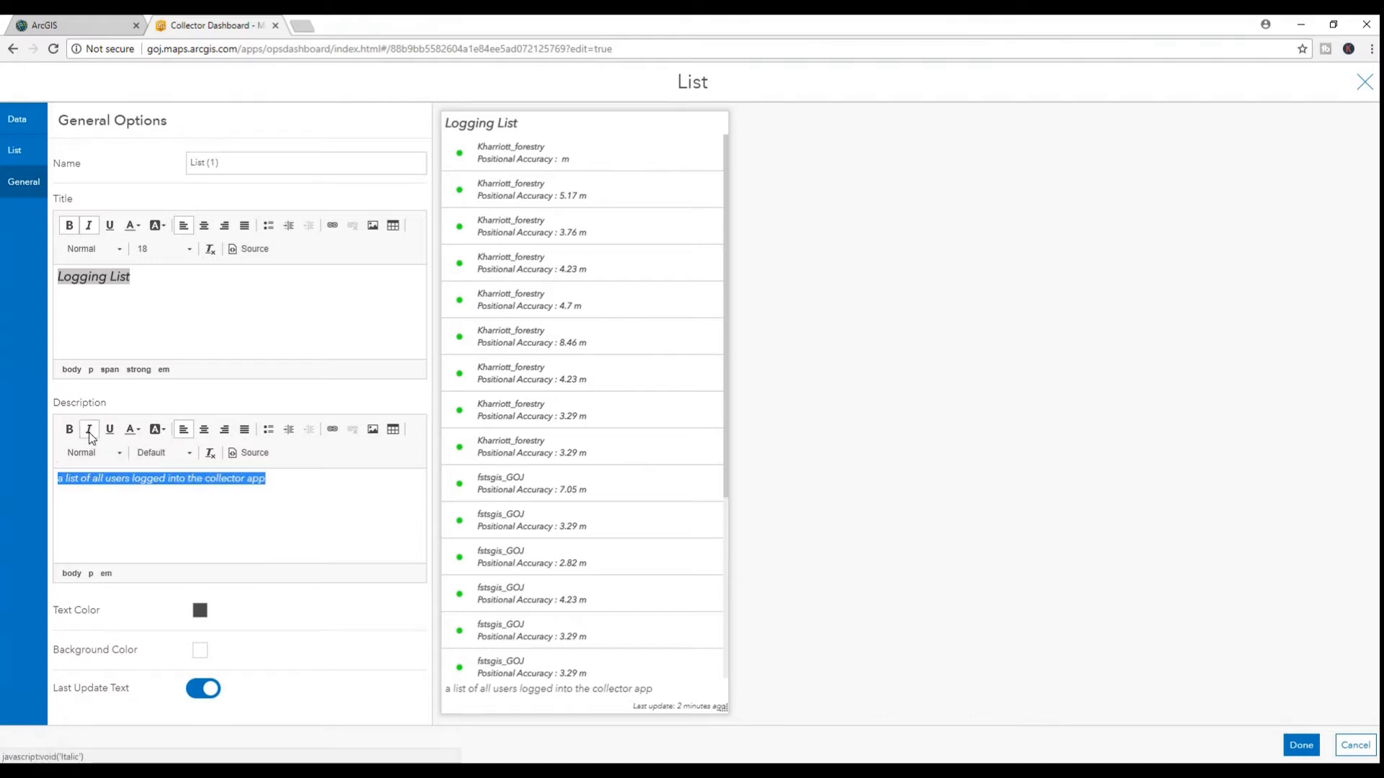
{"action": "left_click", "coordinate": [162, 452]}
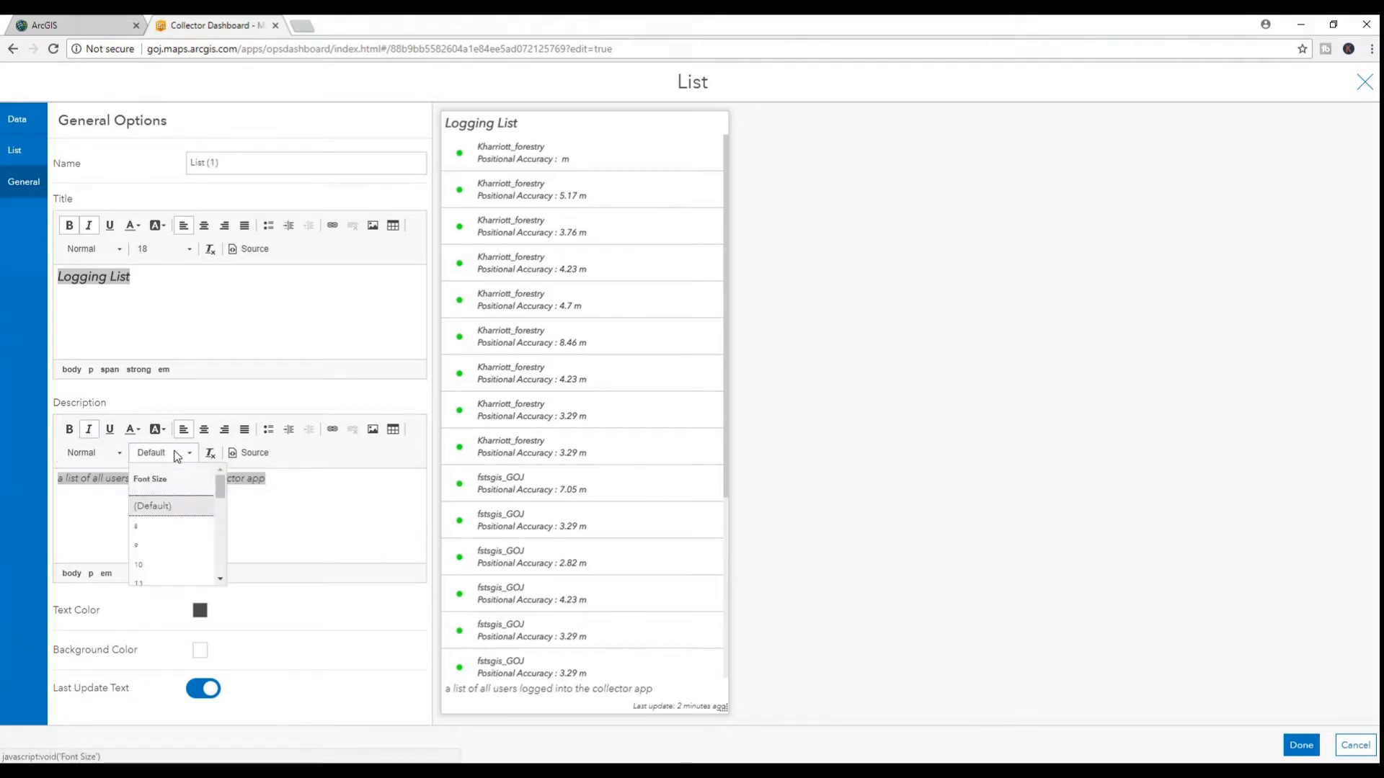
{"action": "left_click", "coordinate": [170, 566]}
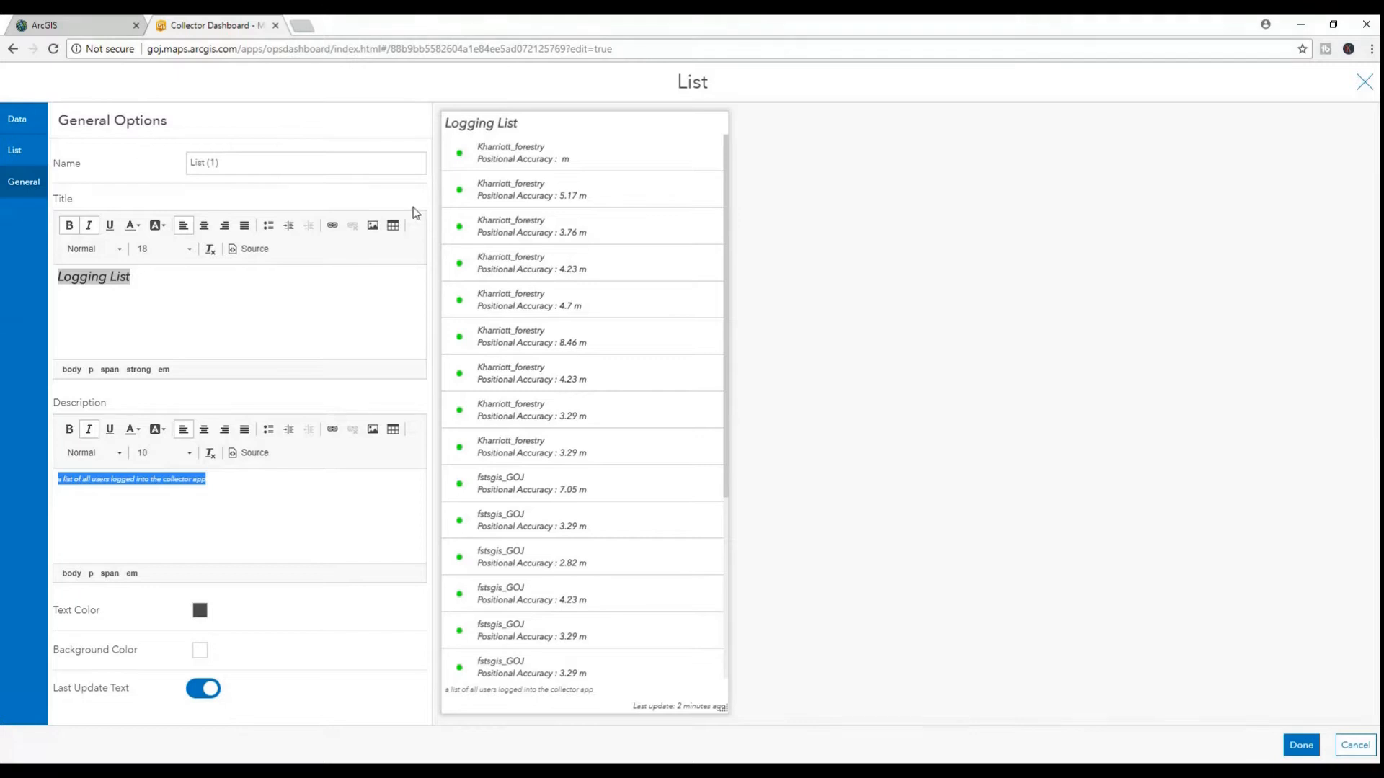
{"action": "left_click", "coordinate": [1300, 747]}
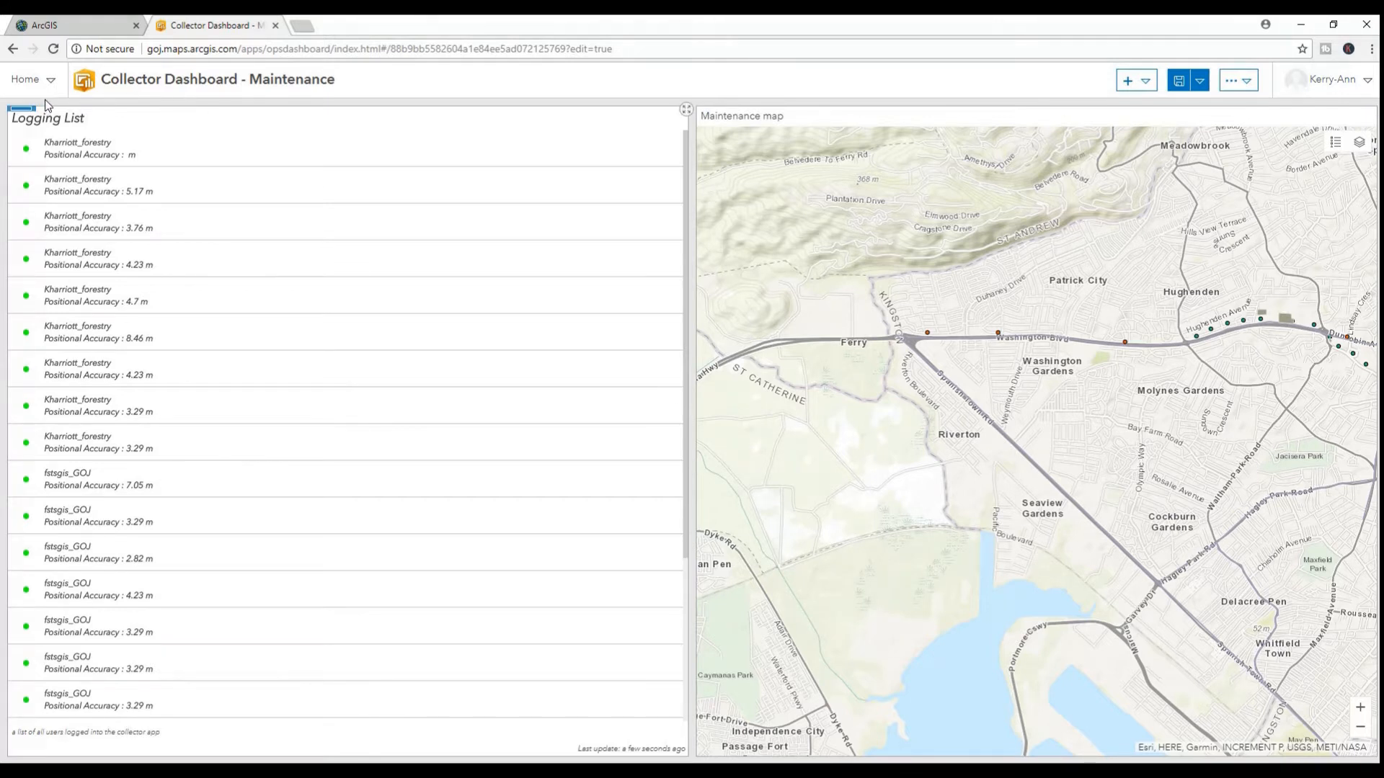
- Configure the list to filter the map's Location2018 layer when its selection changes
{"action": "mouse_move", "coordinate": [22, 110]}
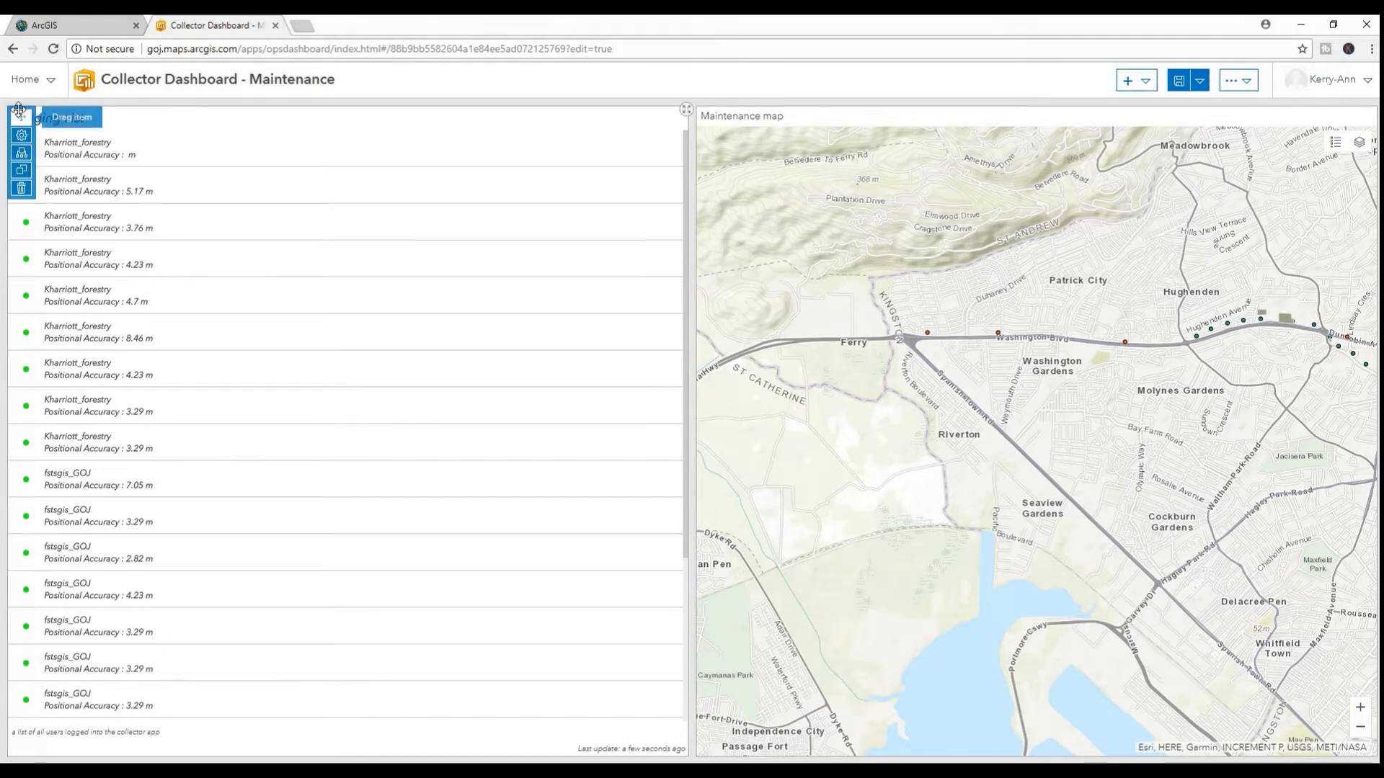
{"action": "left_click", "coordinate": [20, 154]}
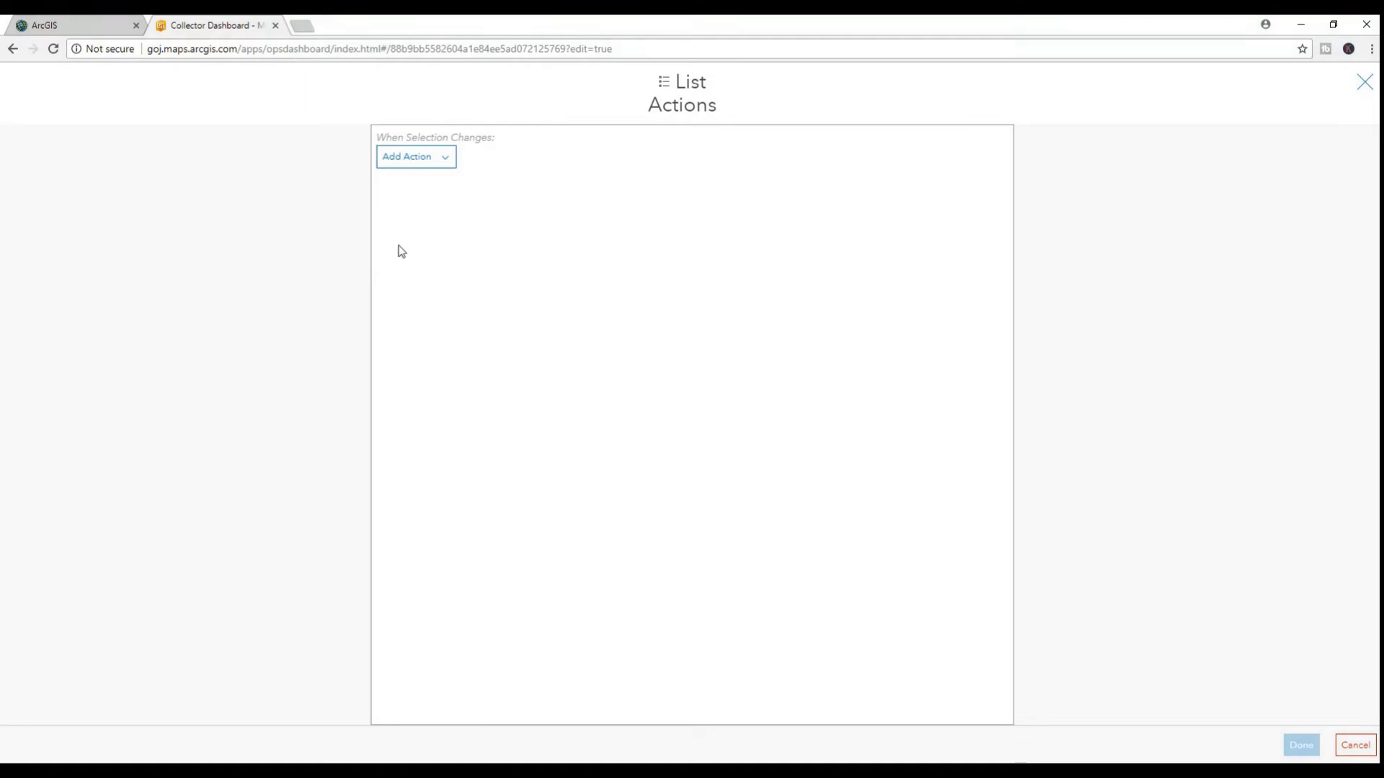
{"action": "left_click", "coordinate": [441, 160]}
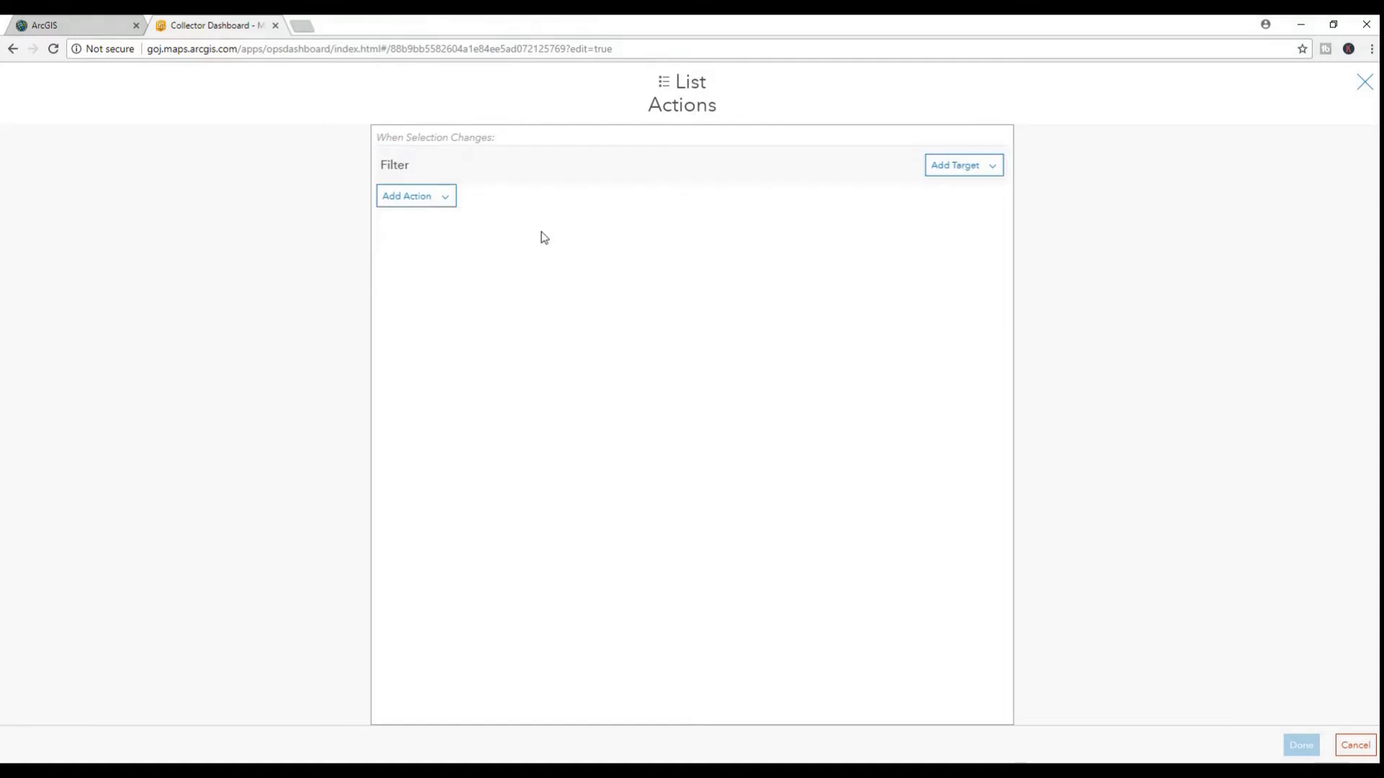
{"action": "left_click", "coordinate": [965, 170]}
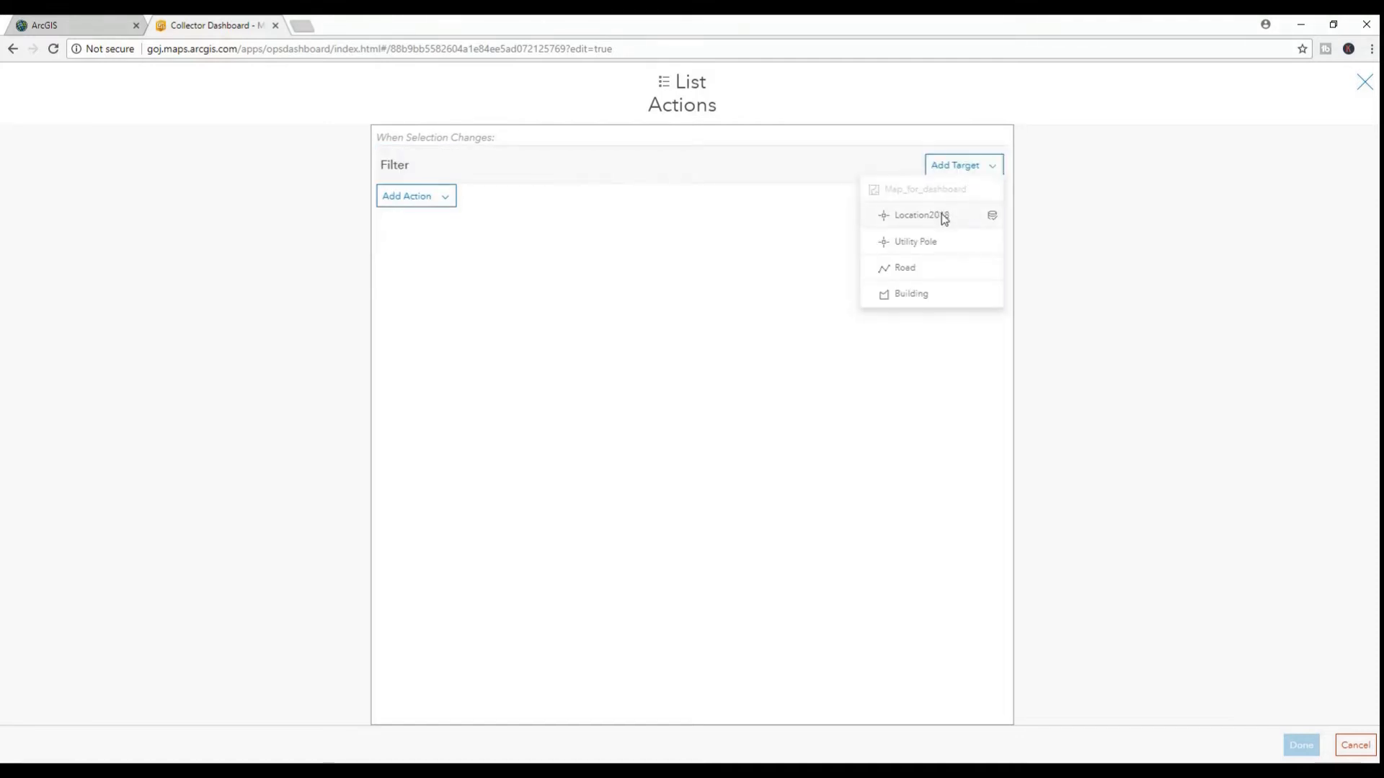
{"action": "left_click", "coordinate": [942, 215]}
- Add a Flash action to the list's selection change, targeting Map_for_dashboard
{"action": "left_click", "coordinate": [434, 232]}
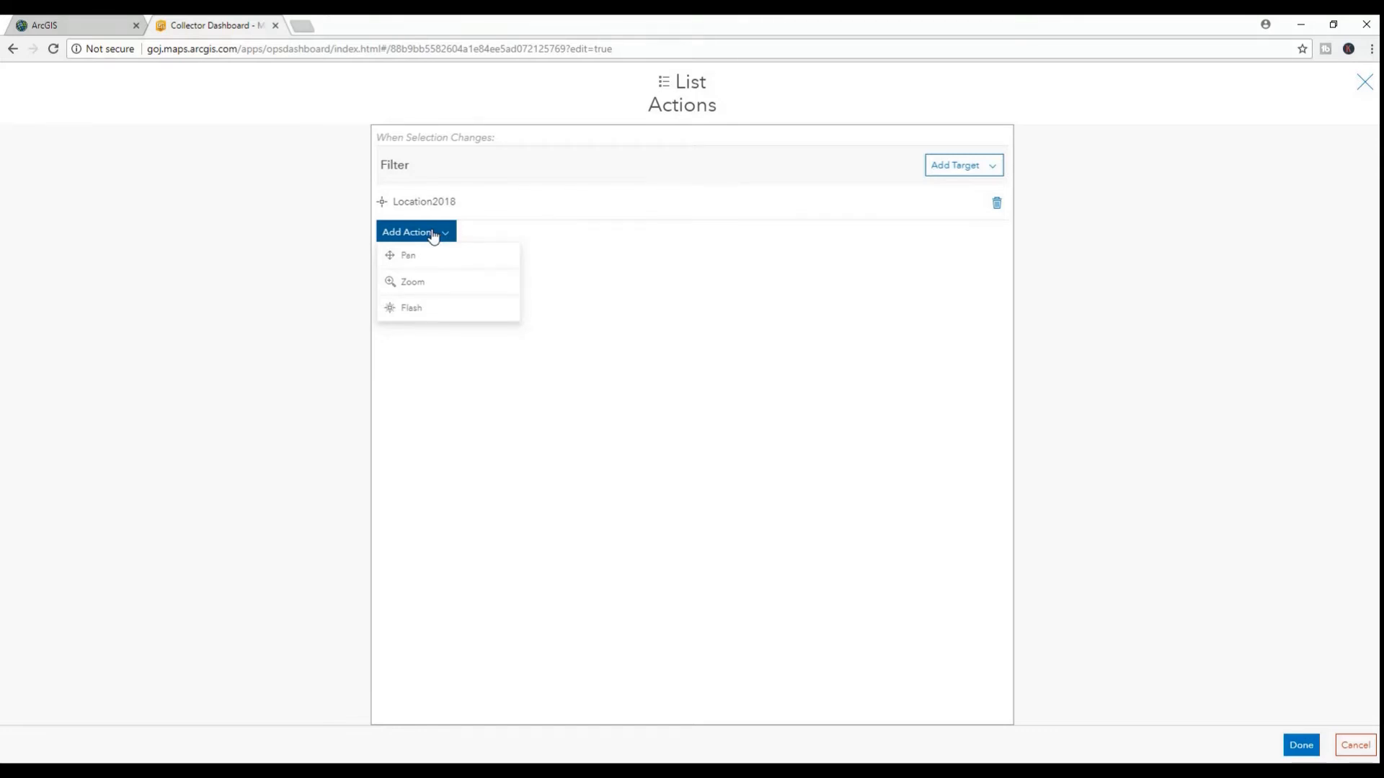
{"action": "left_click", "coordinate": [424, 311]}
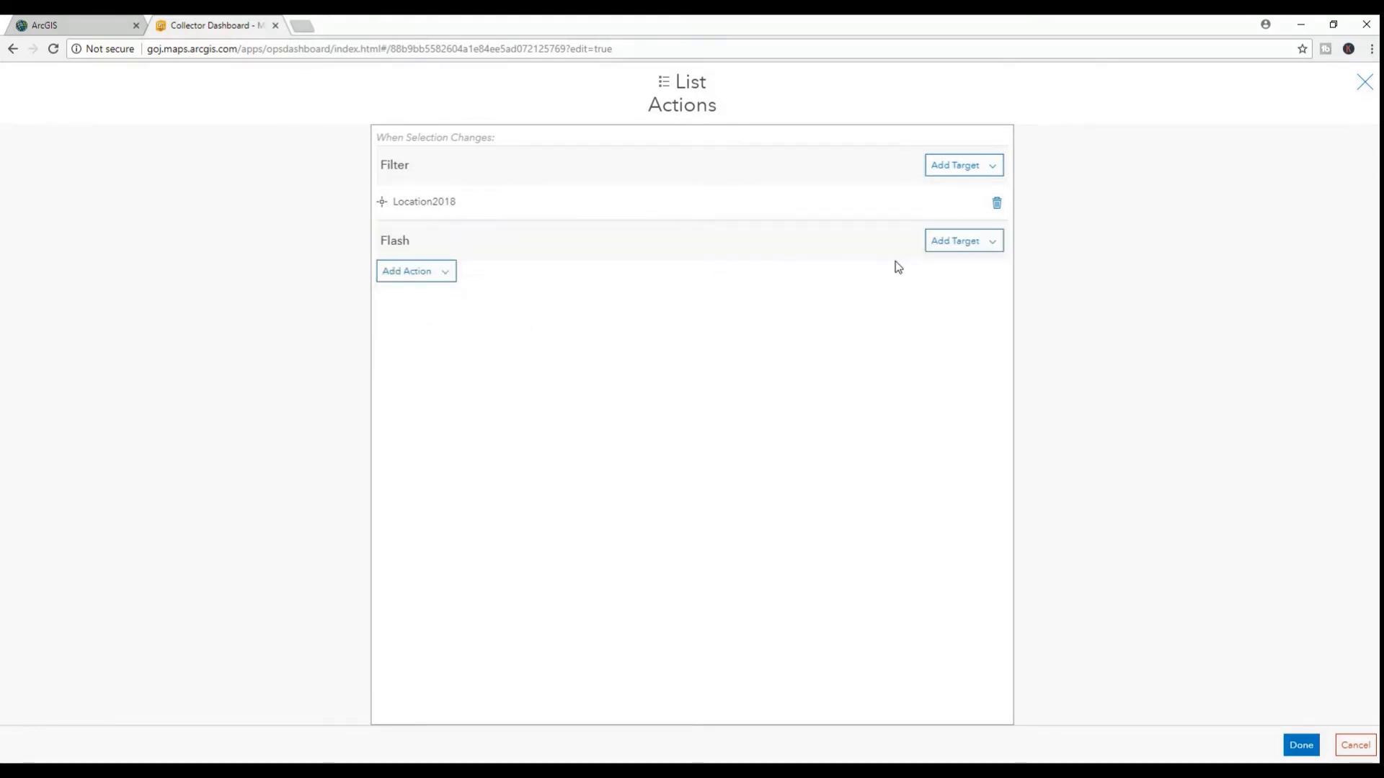
{"action": "left_click", "coordinate": [949, 257]}
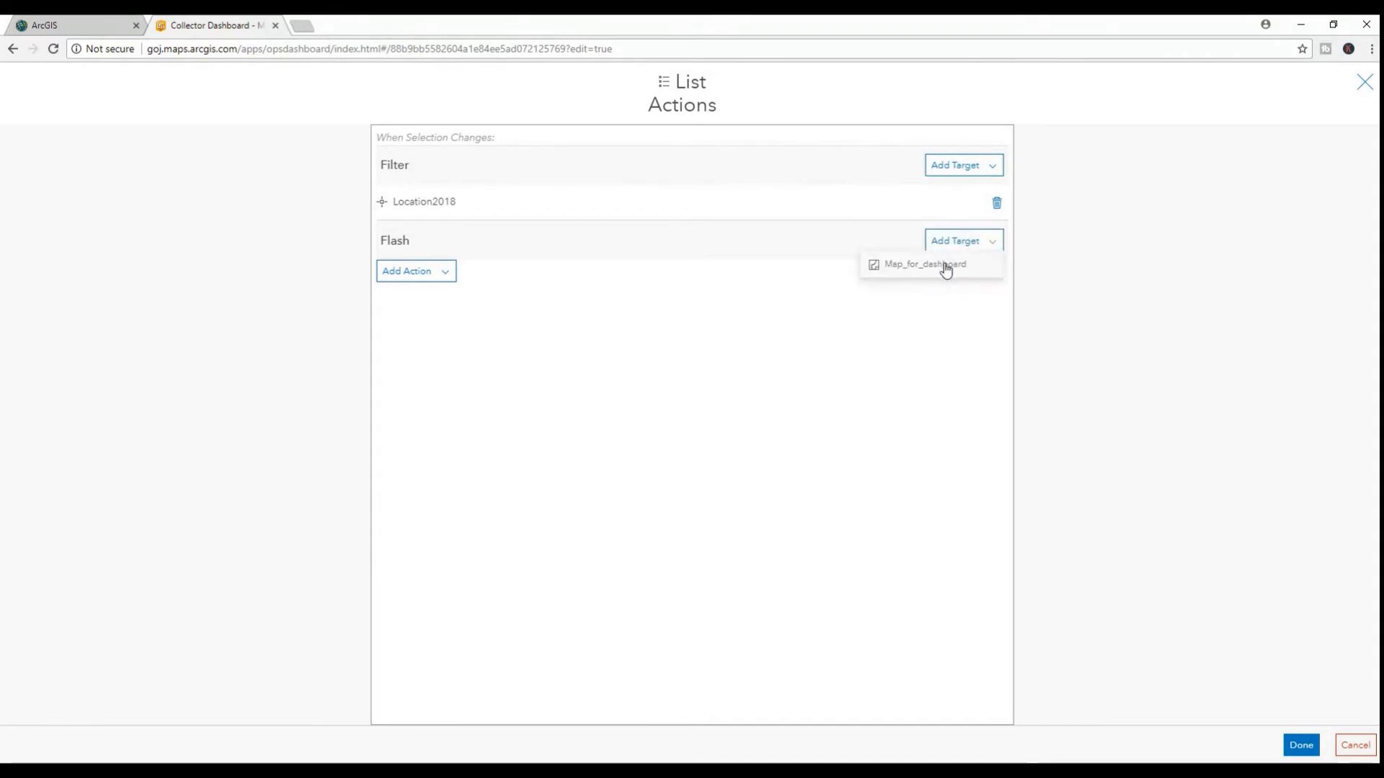
{"action": "left_click", "coordinate": [944, 264]}
- Add a Zoom action targeting Map_for_dashboard and finish configuring the list's actions
{"action": "left_click", "coordinate": [433, 306]}
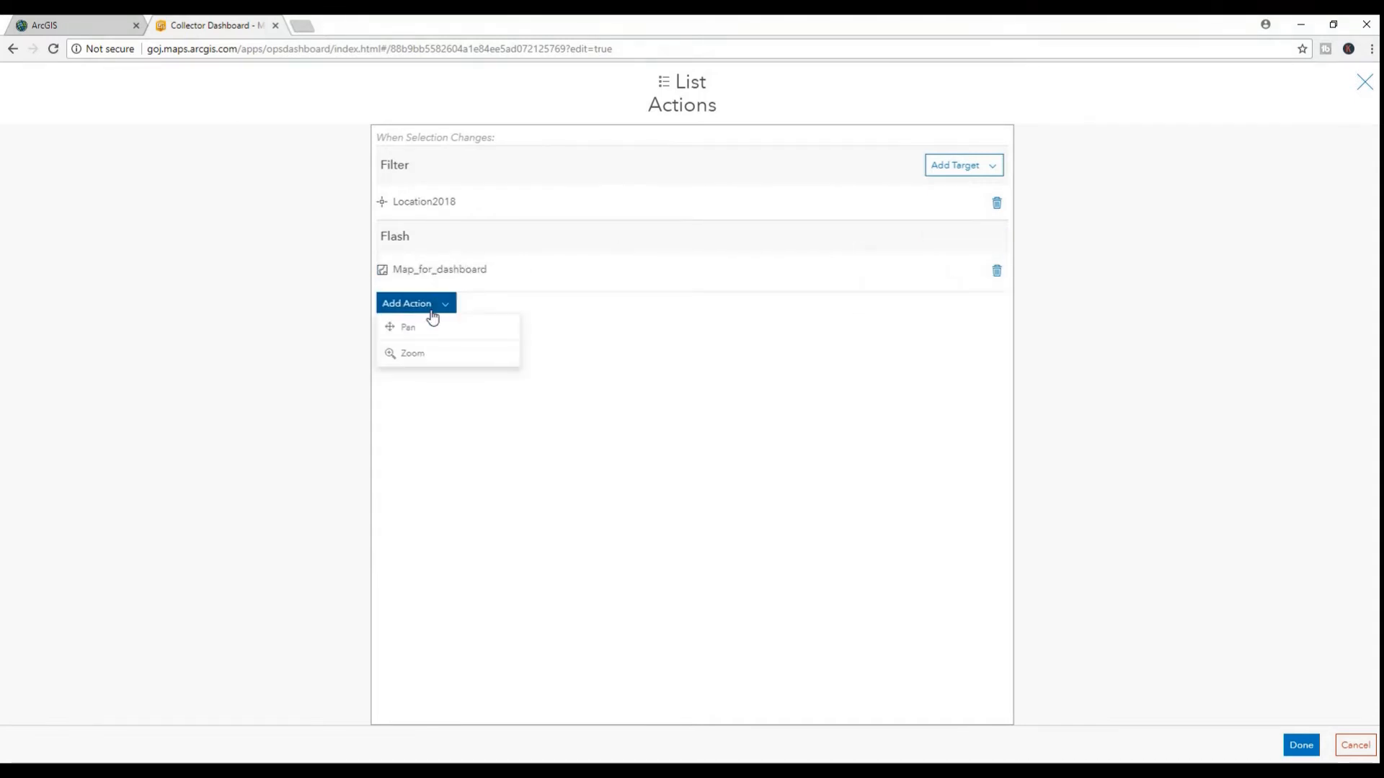
{"action": "left_click", "coordinate": [413, 355]}
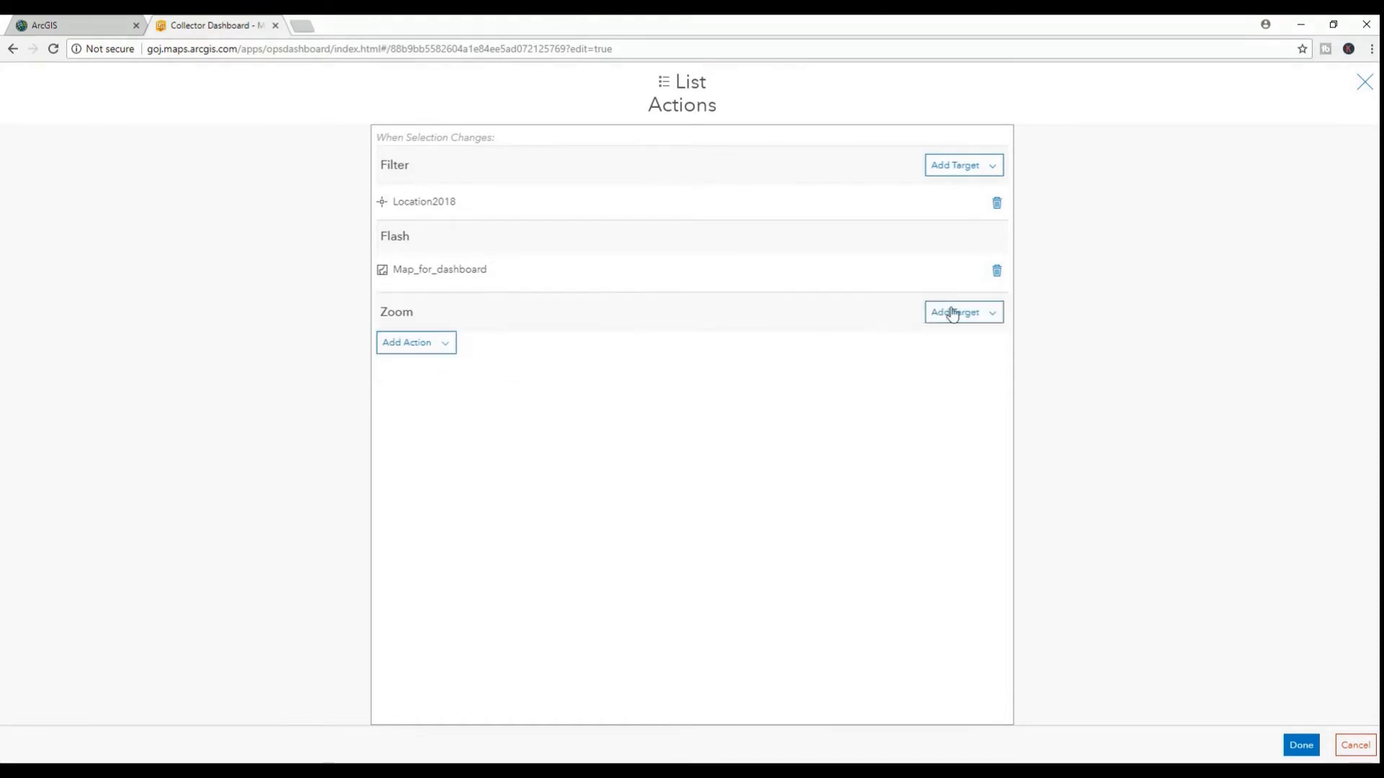
{"action": "left_click", "coordinate": [989, 325]}
{"action": "left_click", "coordinate": [986, 343]}
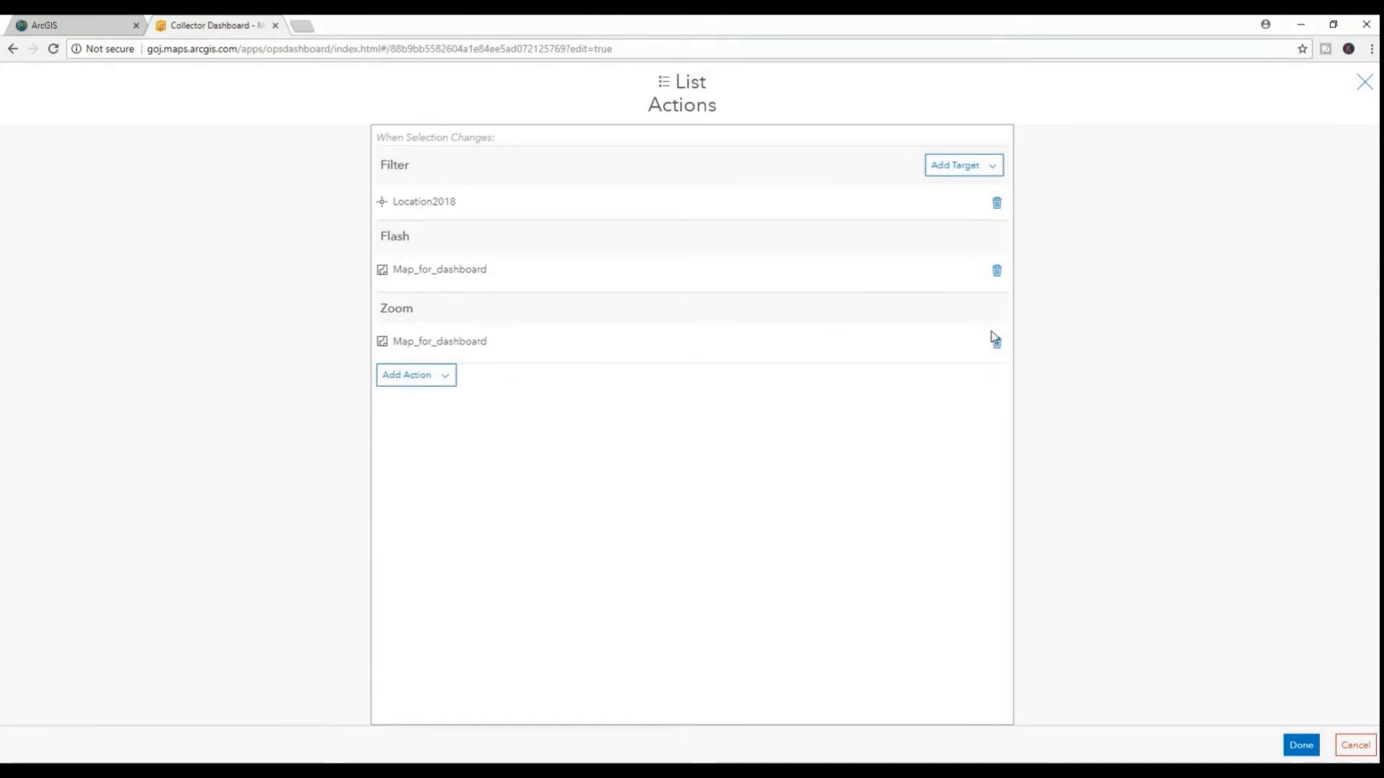
{"action": "left_click", "coordinate": [1300, 744]}
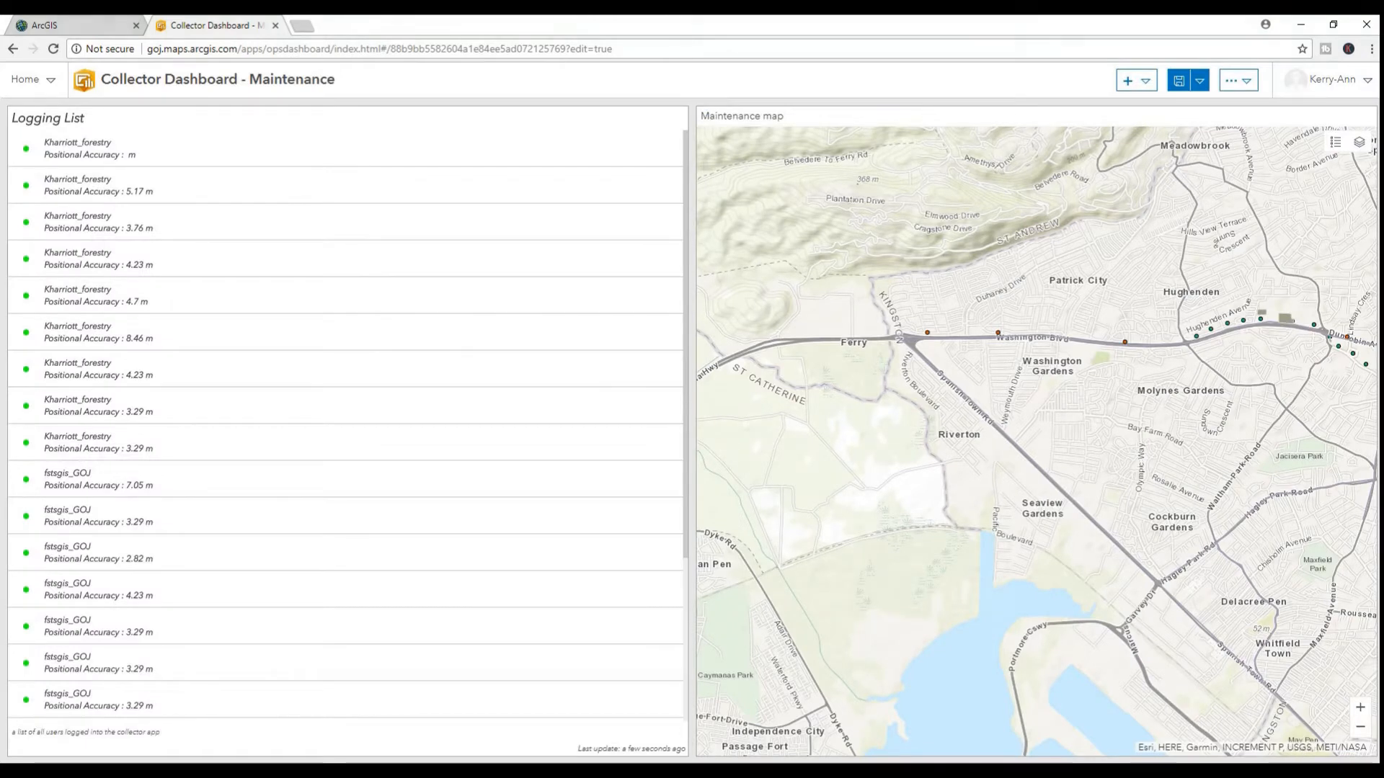
- Select the second entry in the Logging List to test its map actions
{"action": "left_click", "coordinate": [90, 190]}
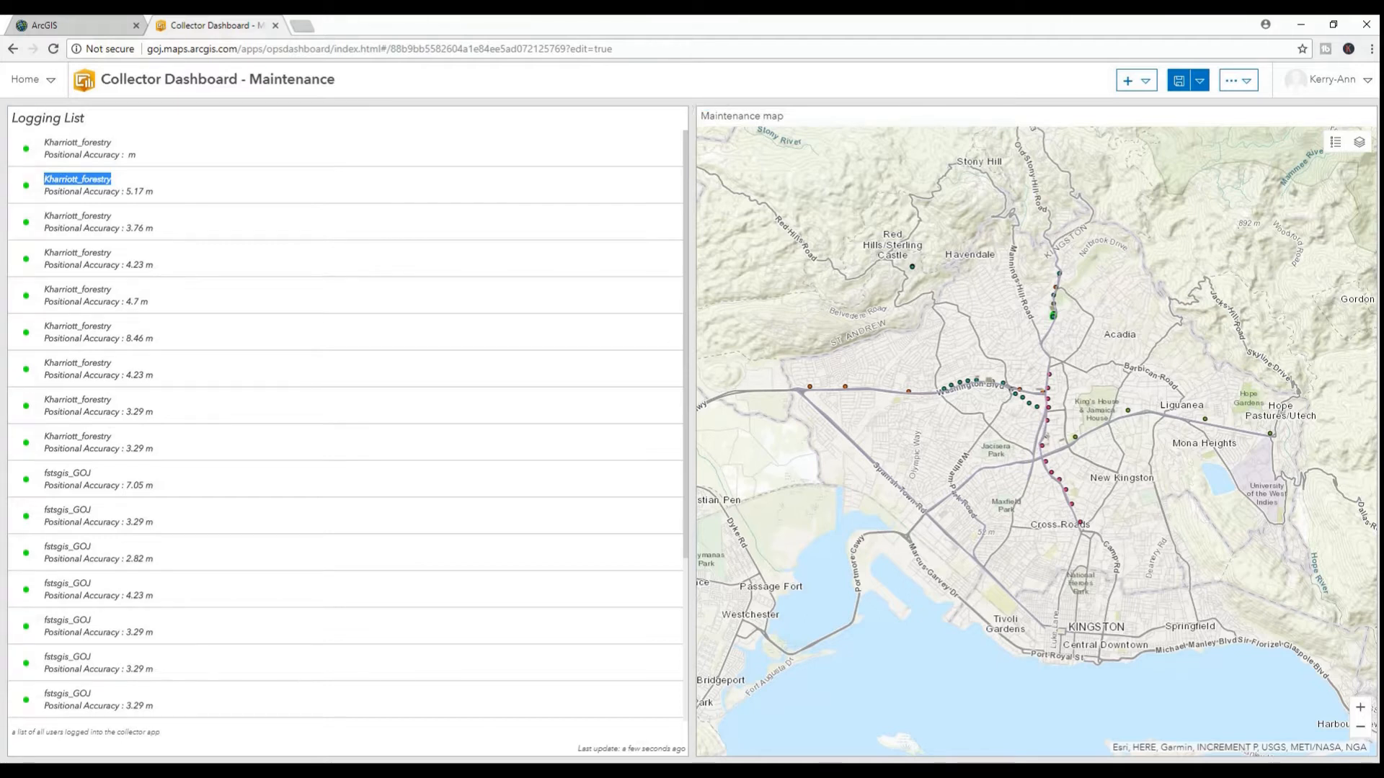
{"action": "left_click", "coordinate": [404, 769]}
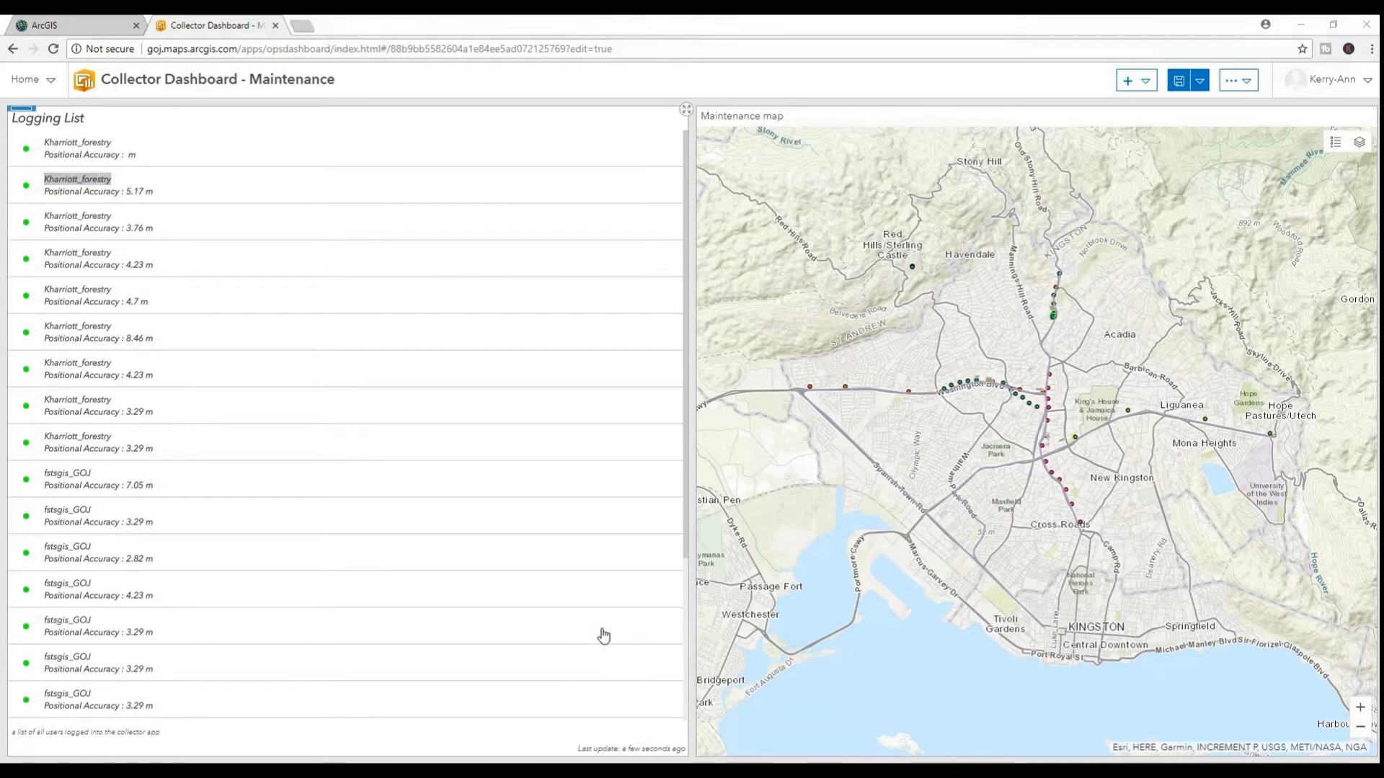
- Add a gauge element to the dashboard based on the Road layer
{"action": "left_click", "coordinate": [1146, 83]}
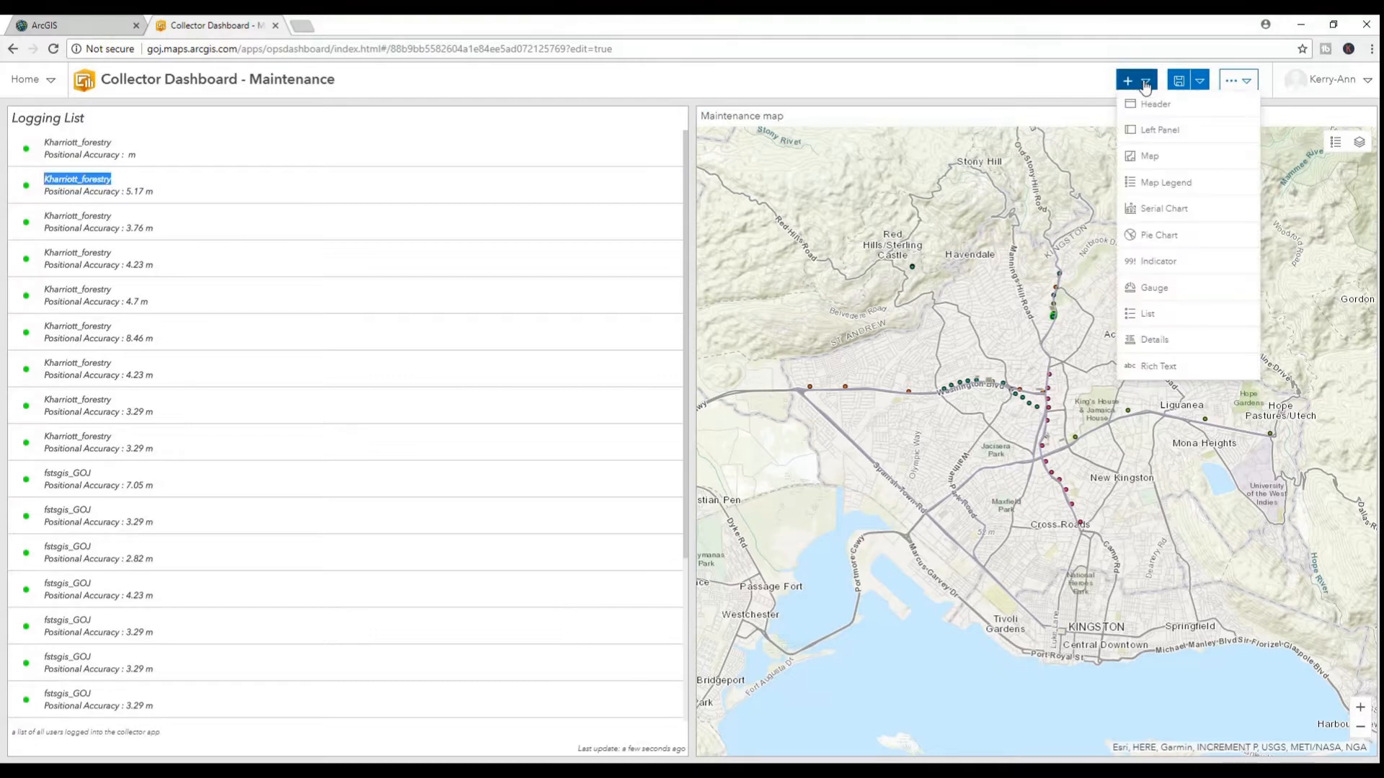
{"action": "left_click", "coordinate": [1154, 292]}
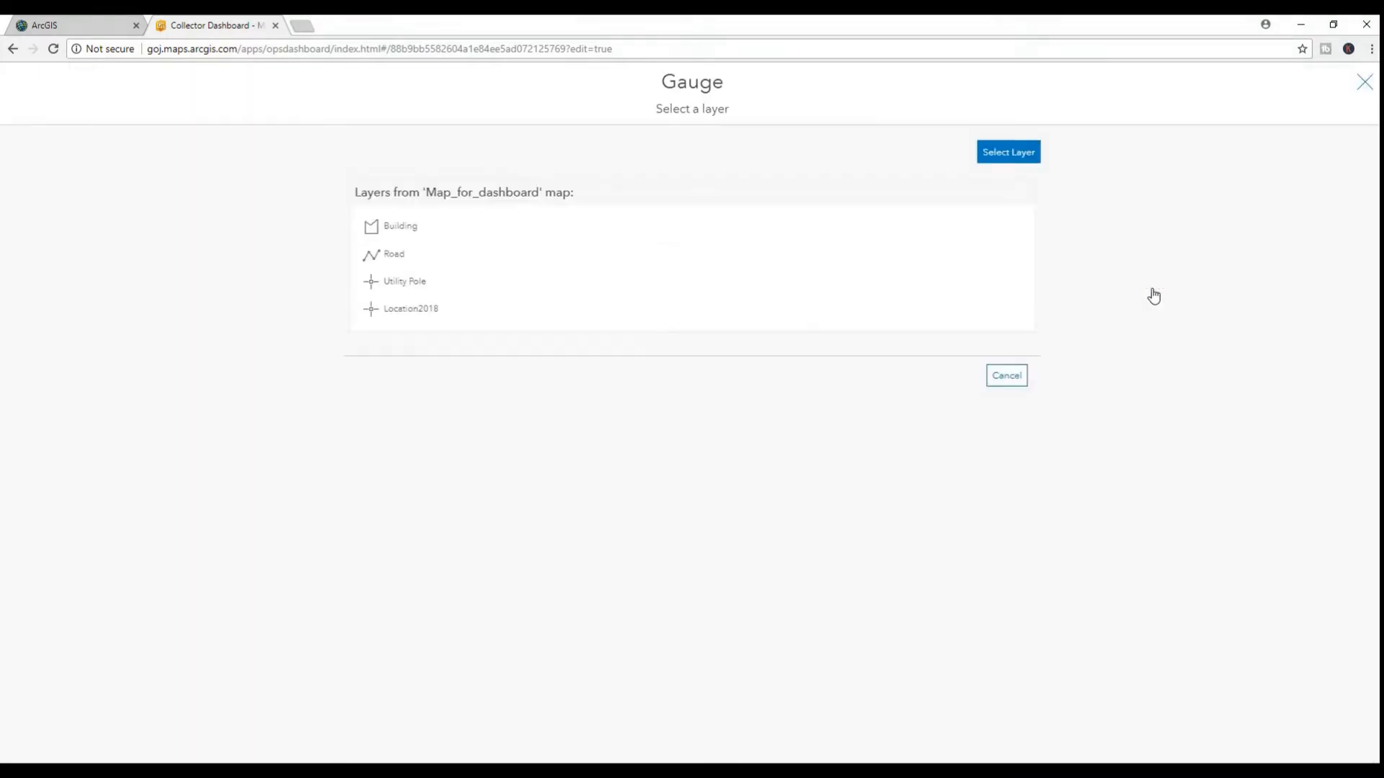
{"action": "left_click", "coordinate": [405, 265]}
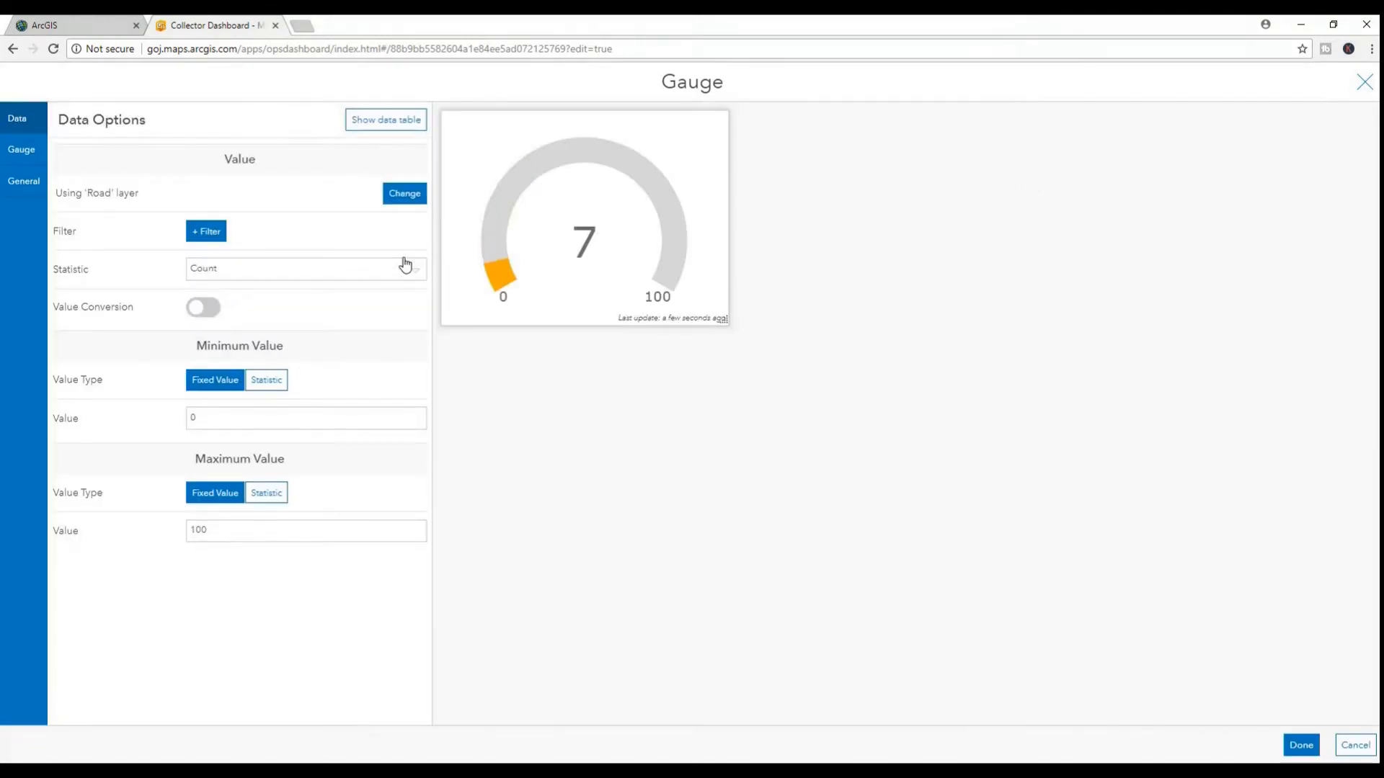
- Add a filter to the gauge data on the Last Maintained field with the "is after" condition
{"action": "left_click", "coordinate": [199, 237]}
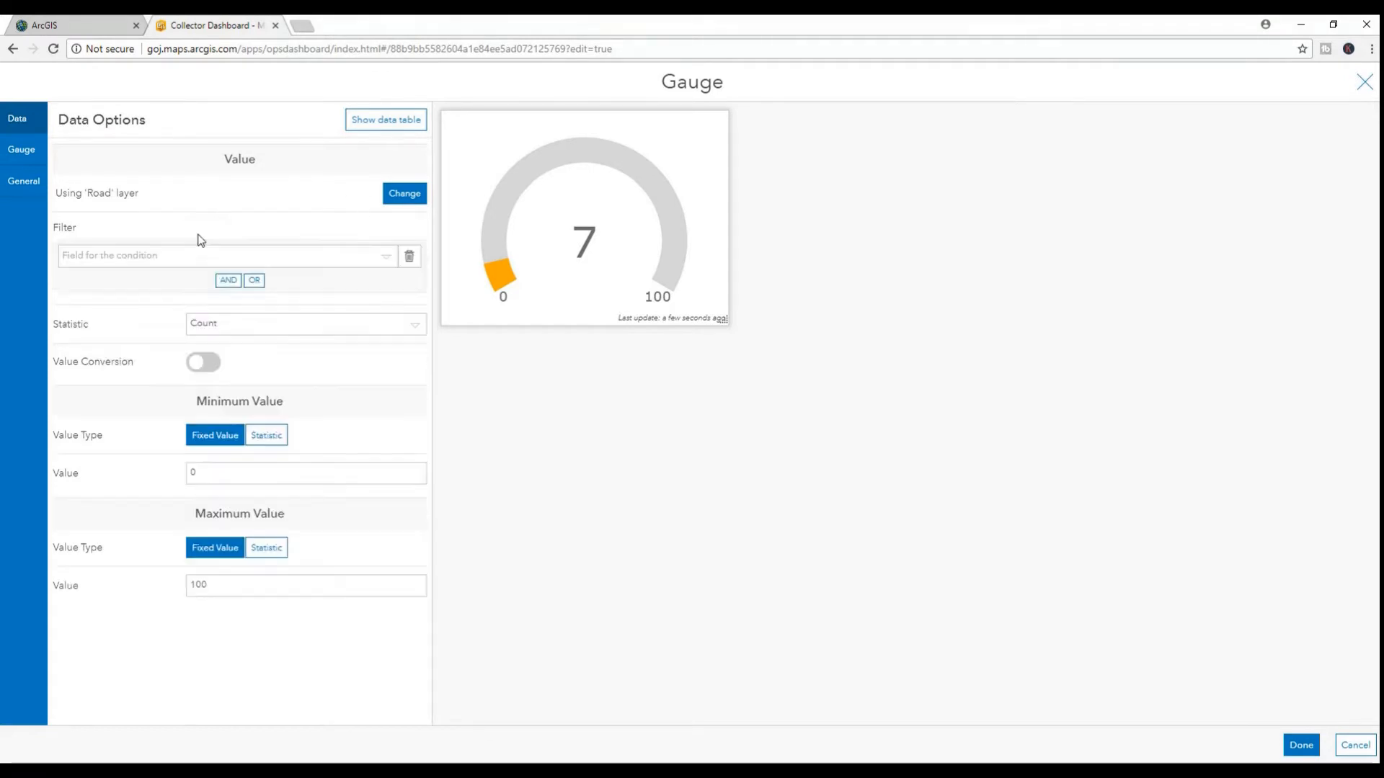
{"action": "left_click", "coordinate": [380, 258]}
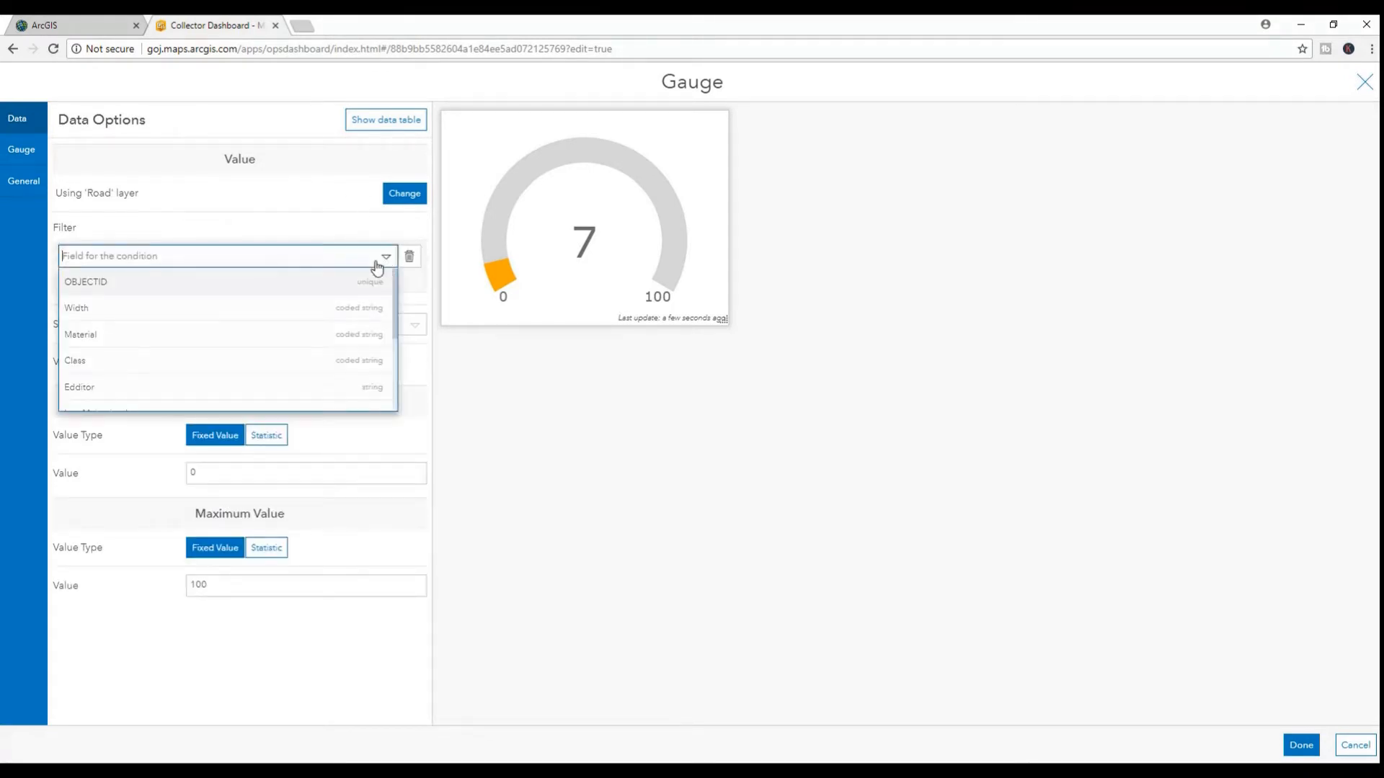
{"action": "scroll", "coordinate": [241, 315], "scroll_direction": "down", "scroll_amount": 3}
{"action": "scroll", "coordinate": [167, 356], "scroll_direction": "up", "scroll_amount": 1}
{"action": "scroll", "coordinate": [168, 356], "scroll_direction": "down", "scroll_amount": 1}
{"action": "scroll", "coordinate": [165, 356], "scroll_direction": "up", "scroll_amount": 1}
{"action": "scroll", "coordinate": [166, 356], "scroll_direction": "down", "scroll_amount": 1}
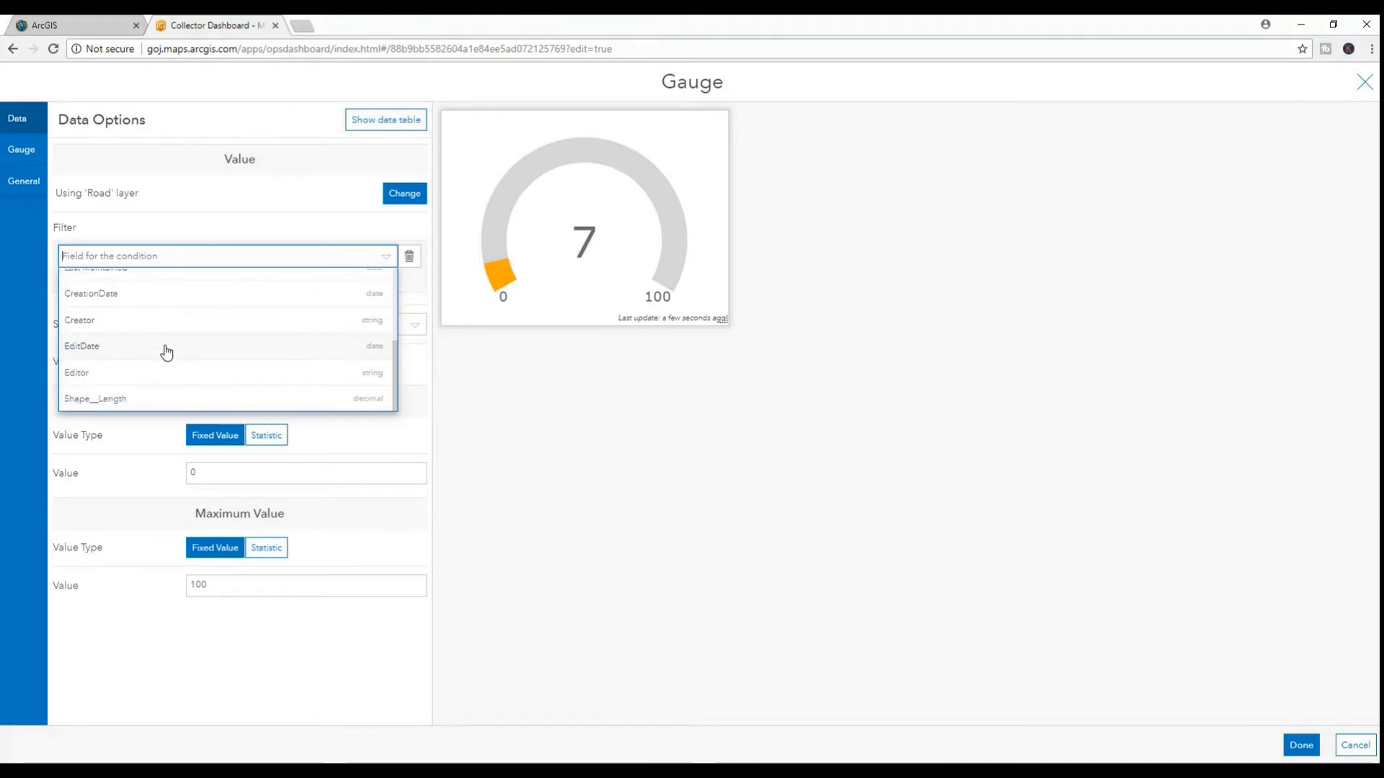
{"action": "scroll", "coordinate": [141, 320], "scroll_direction": "up", "scroll_amount": 2}
{"action": "left_click", "coordinate": [139, 334]}
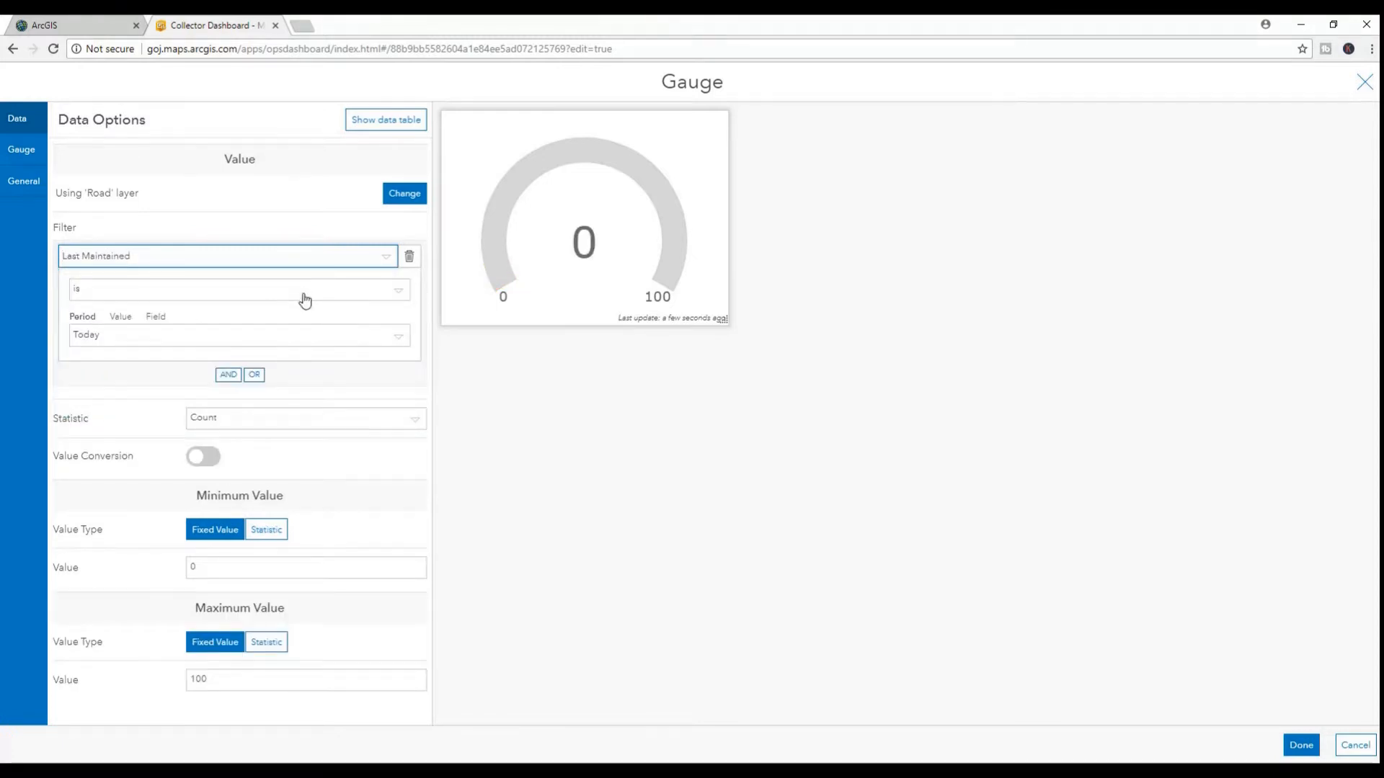
{"action": "left_click", "coordinate": [397, 297]}
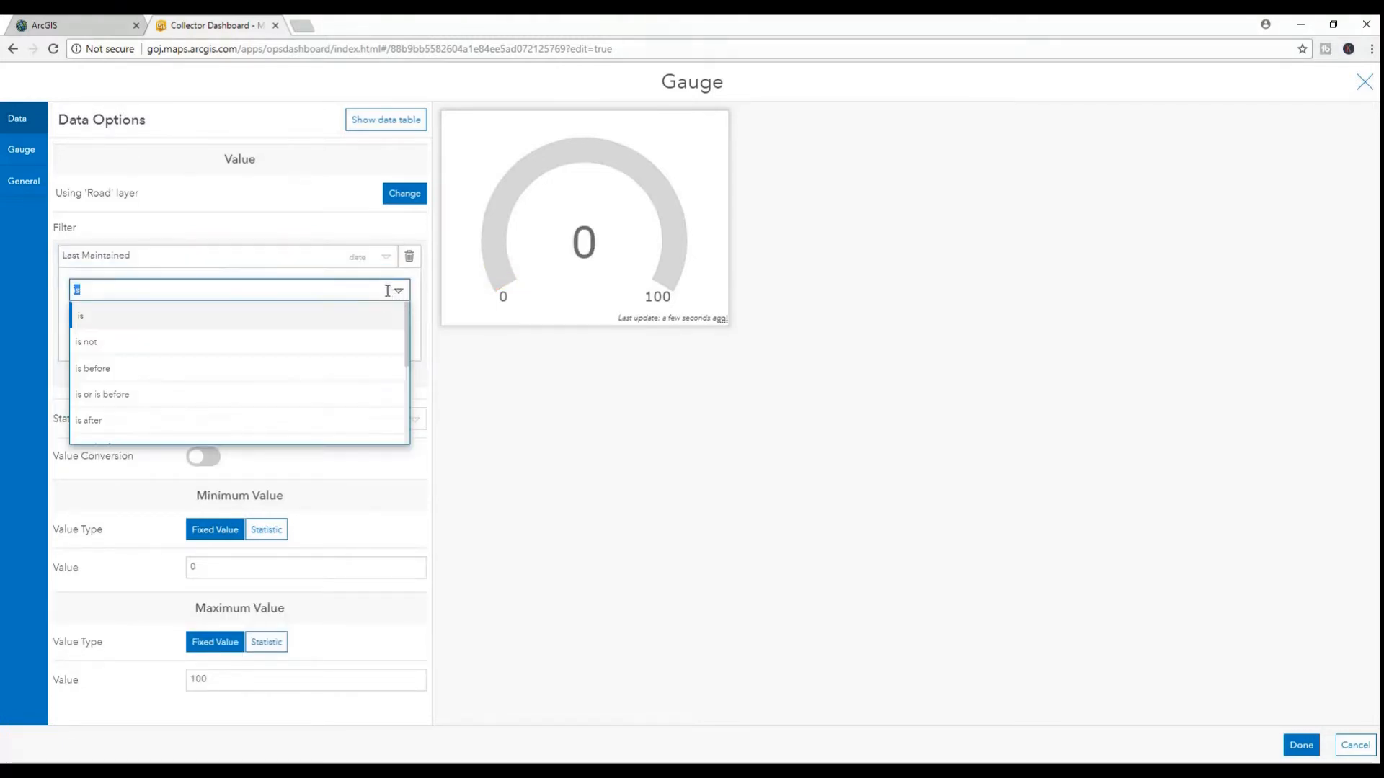
{"action": "left_click", "coordinate": [113, 418]}
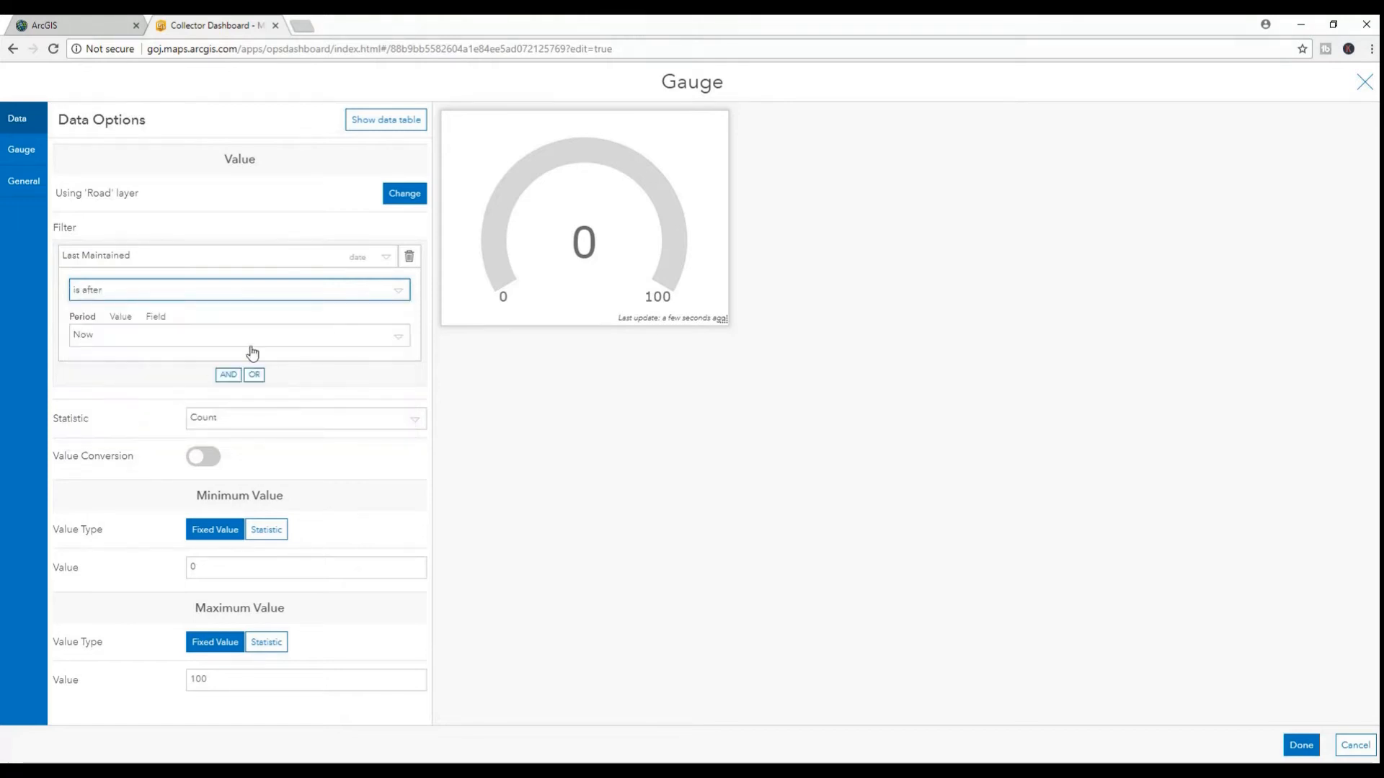
- Make the filter condition compare against a fixed date value of 1/1/2015
{"action": "left_click", "coordinate": [399, 338]}
{"action": "left_click", "coordinate": [400, 340]}
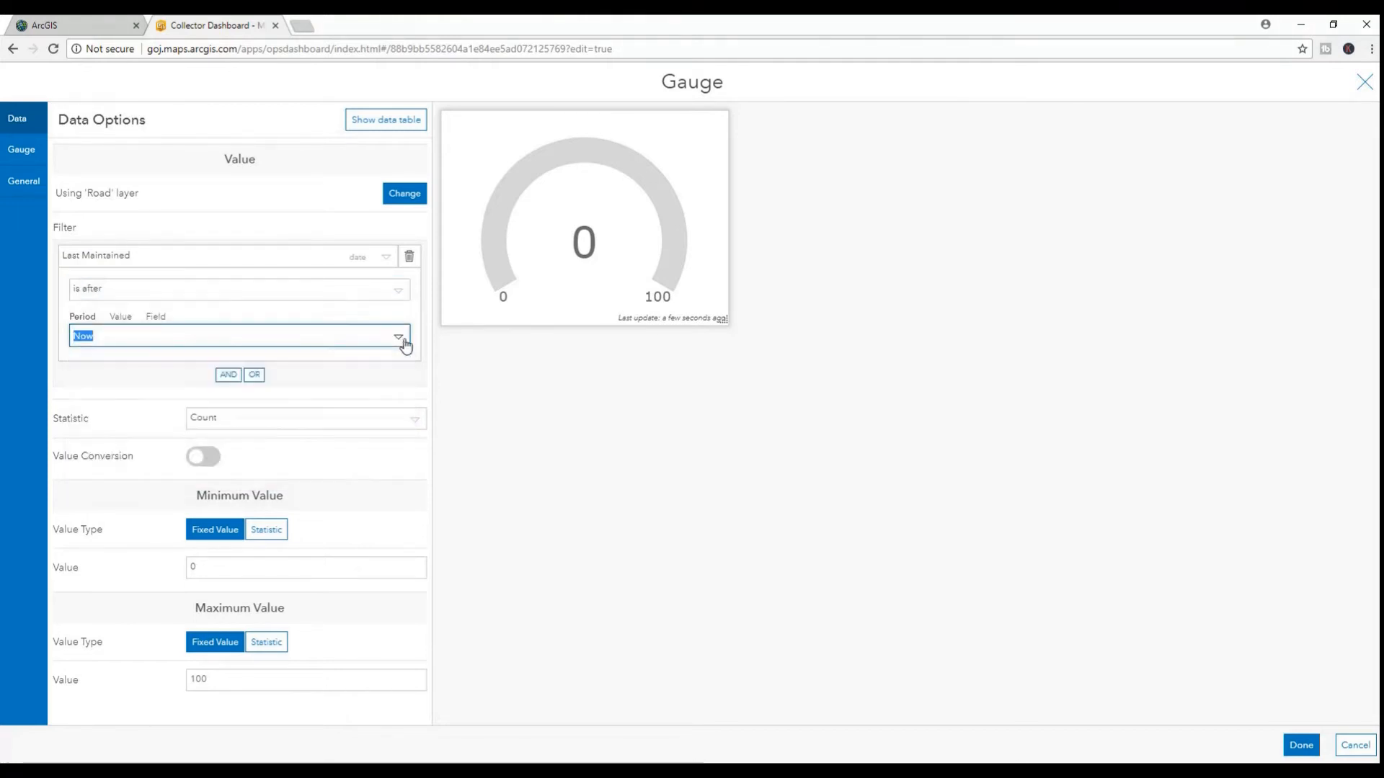
{"action": "left_click", "coordinate": [121, 318]}
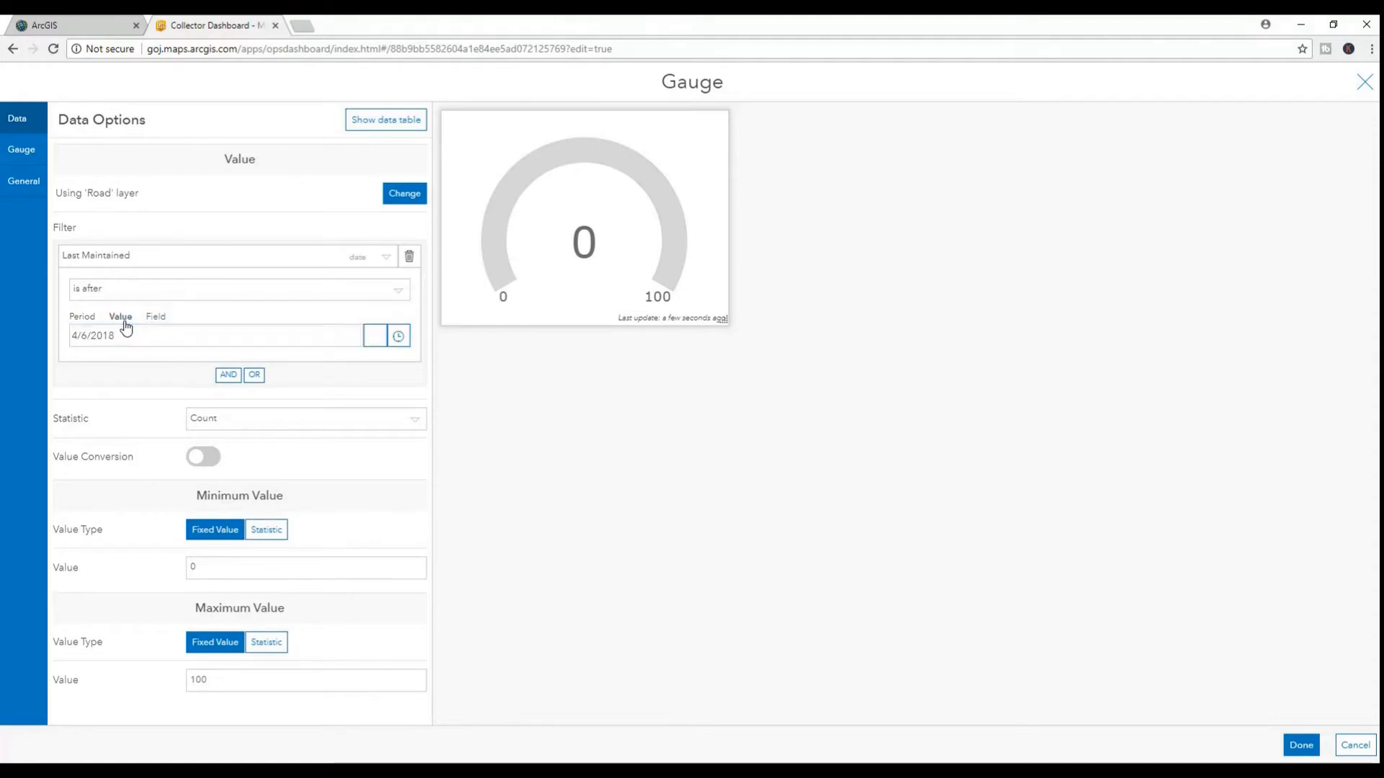
{"action": "left_click", "coordinate": [375, 344]}
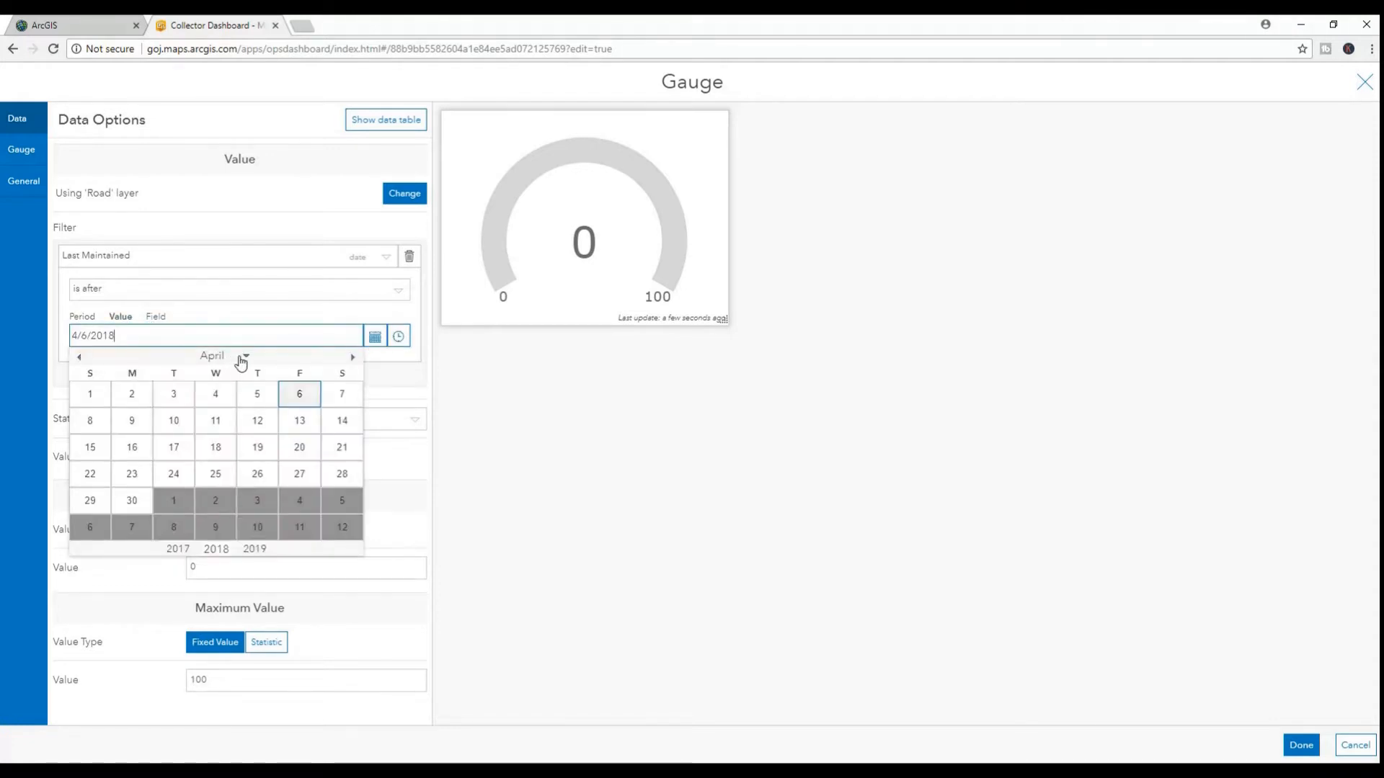
{"action": "left_click", "coordinate": [179, 549]}
{"action": "left_click", "coordinate": [182, 551]}
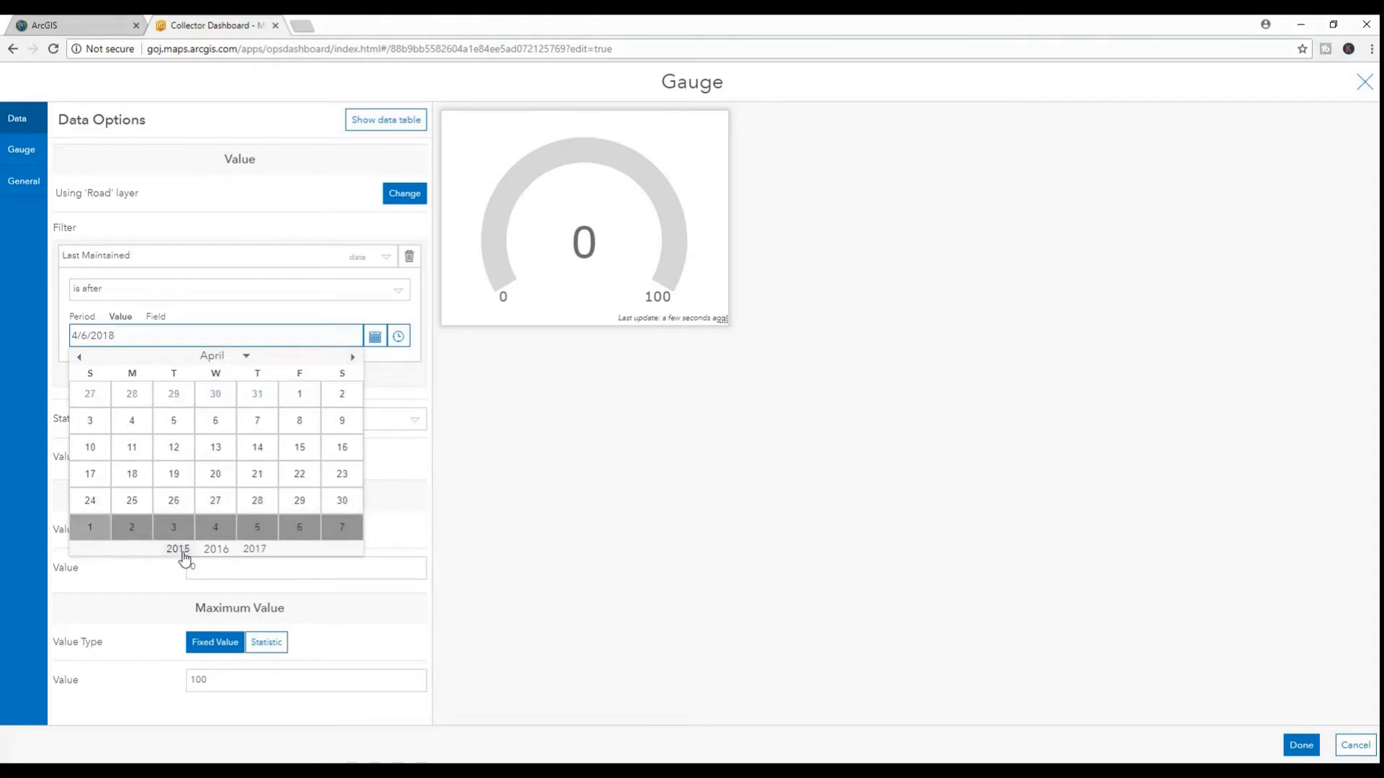
{"action": "left_click", "coordinate": [182, 551]}
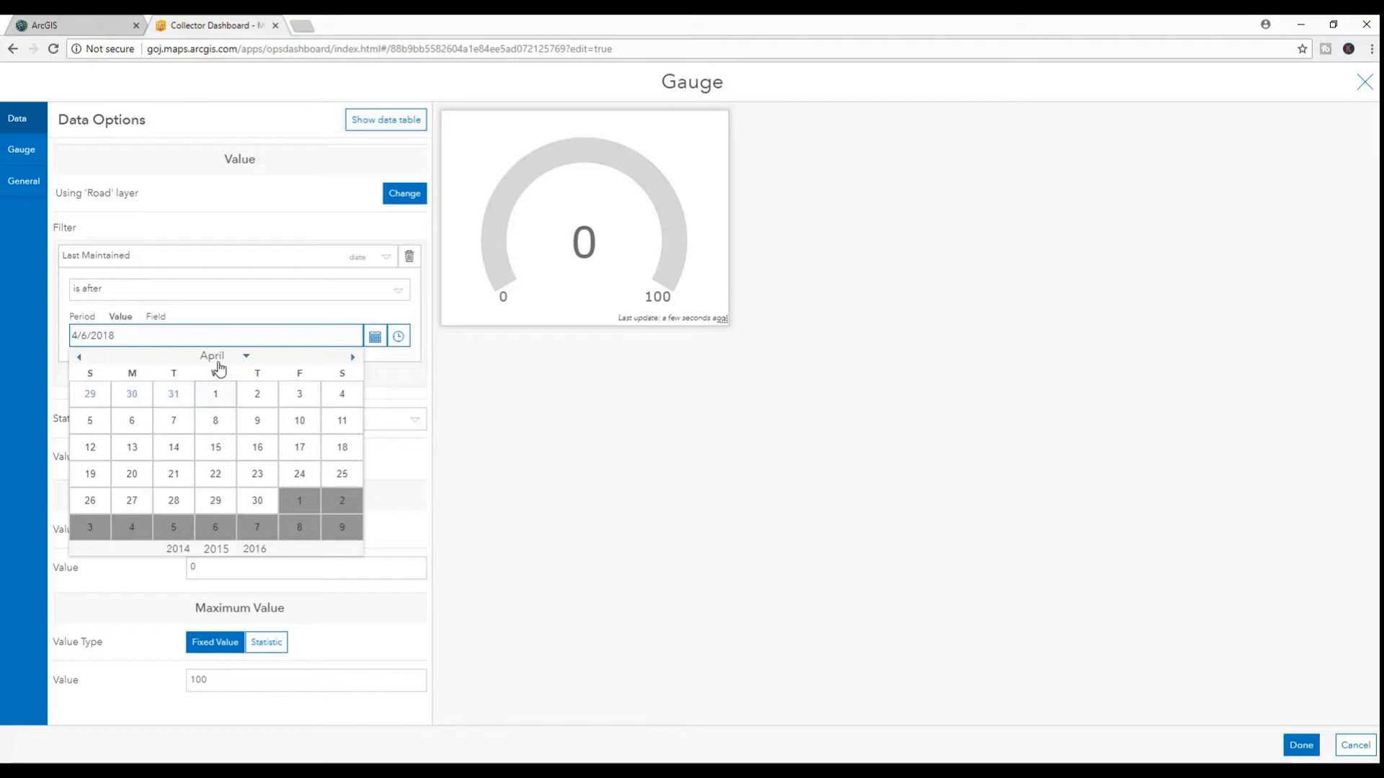
{"action": "left_click", "coordinate": [241, 358]}
{"action": "left_click", "coordinate": [238, 377]}
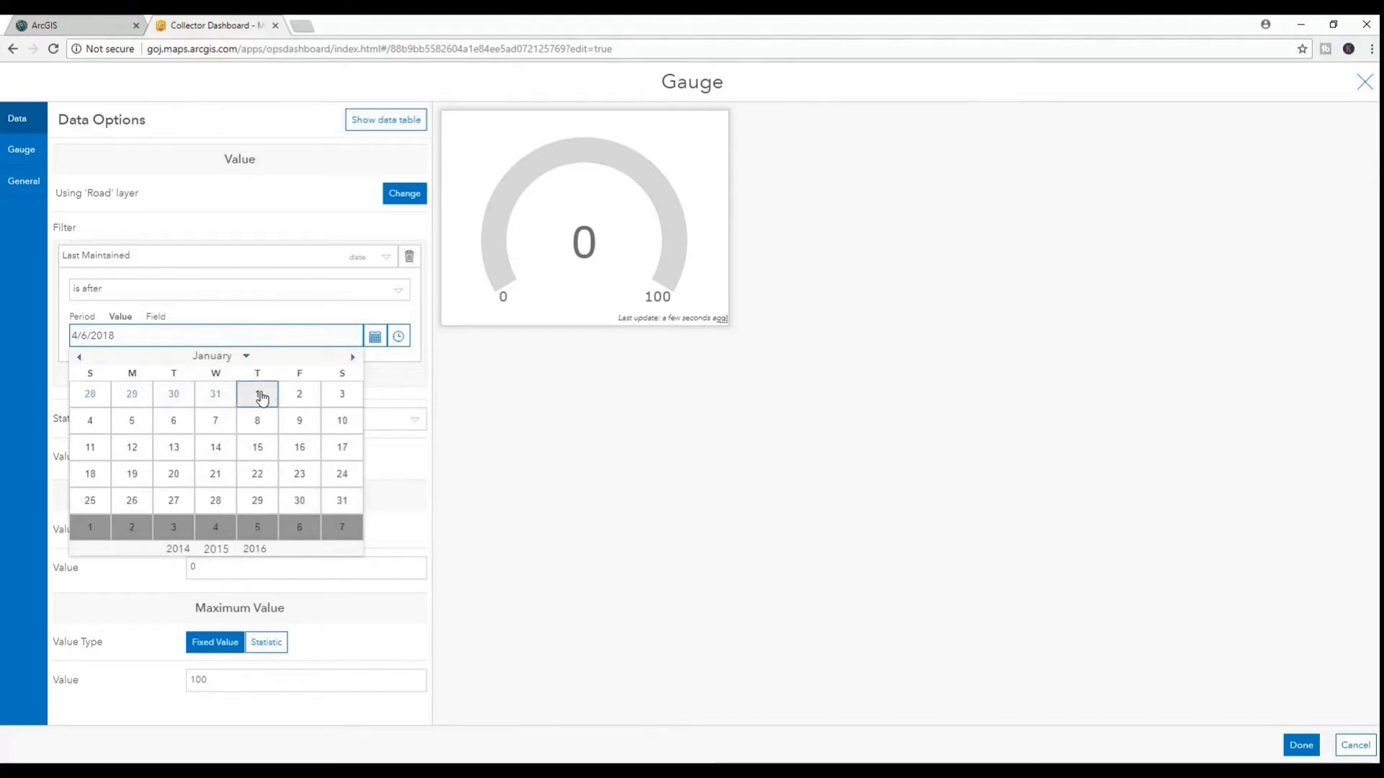
{"action": "left_click", "coordinate": [260, 397]}
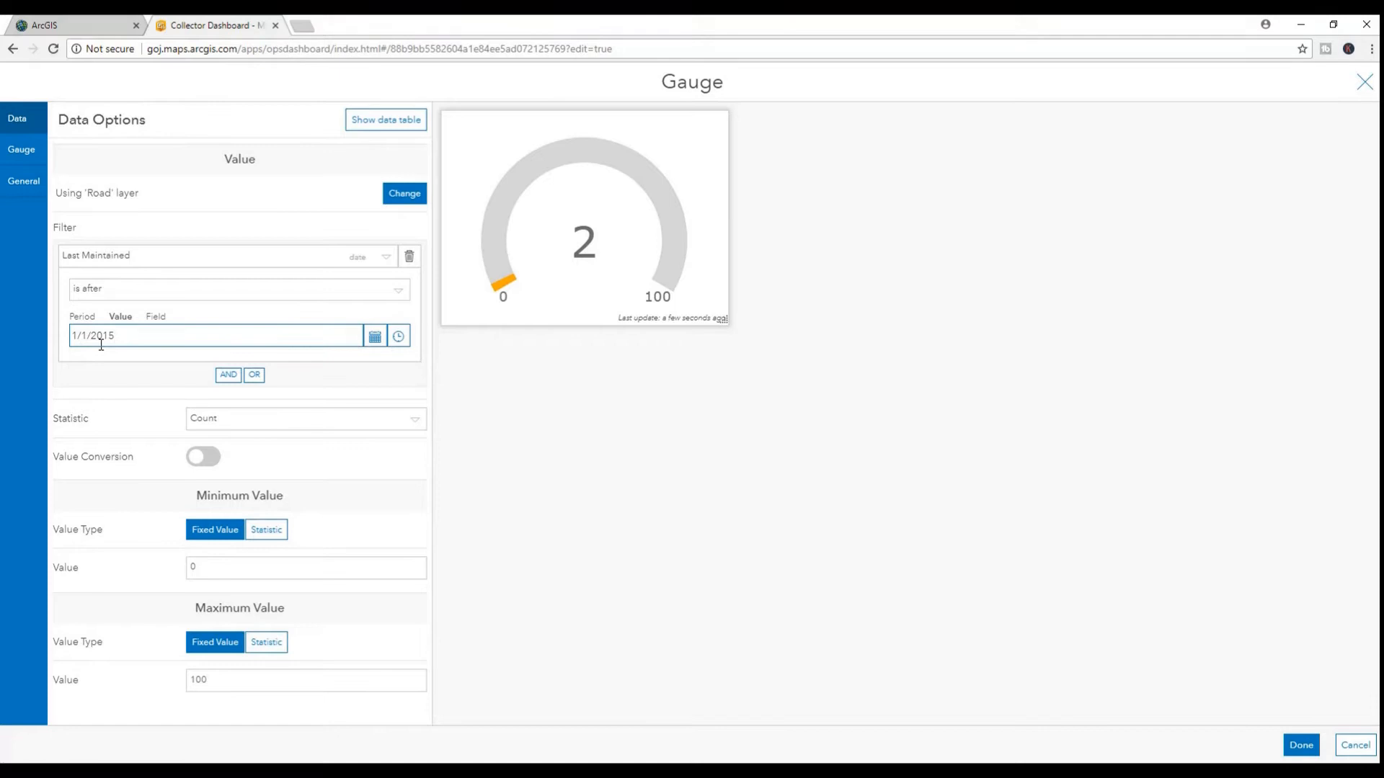
- Set the gauge's statistic to the Sum of the Shape__Length field
{"action": "left_click", "coordinate": [413, 421]}
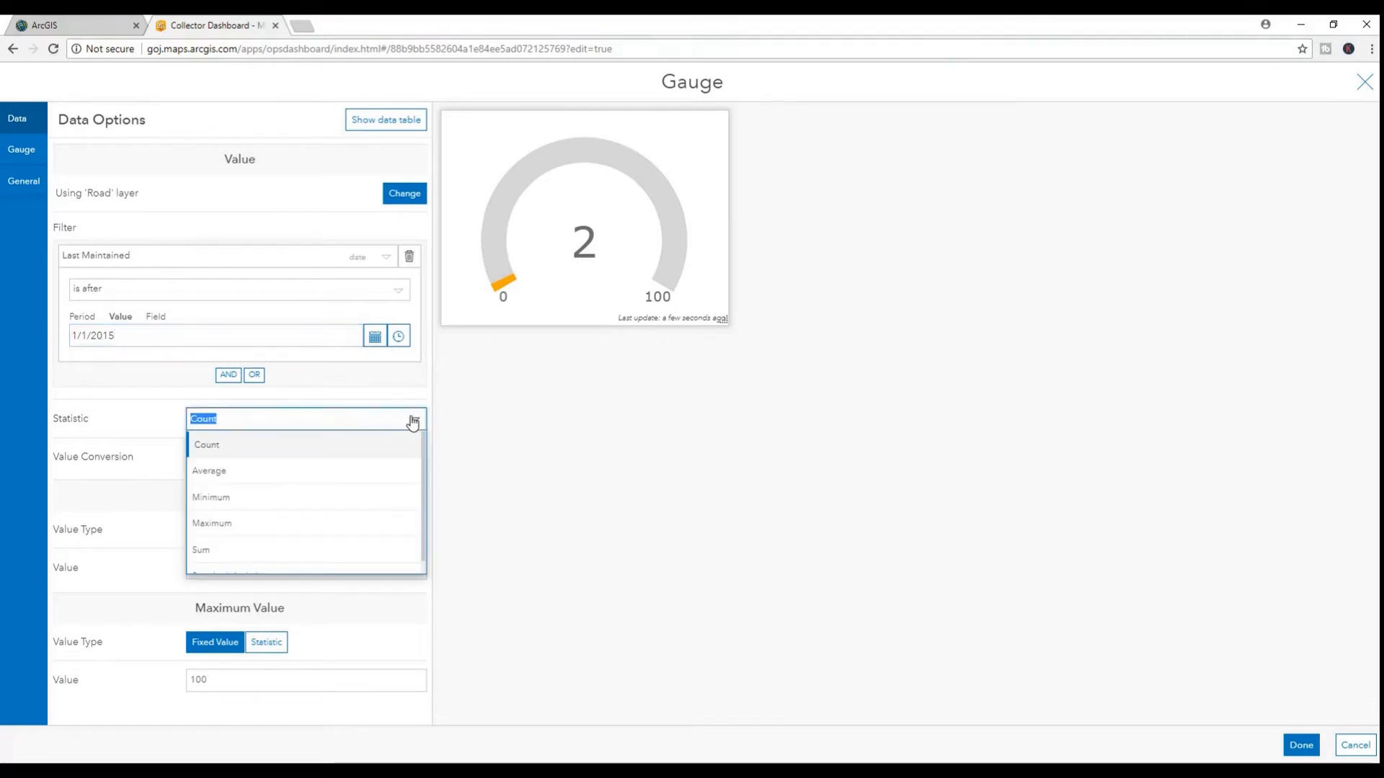
{"action": "left_click", "coordinate": [225, 554]}
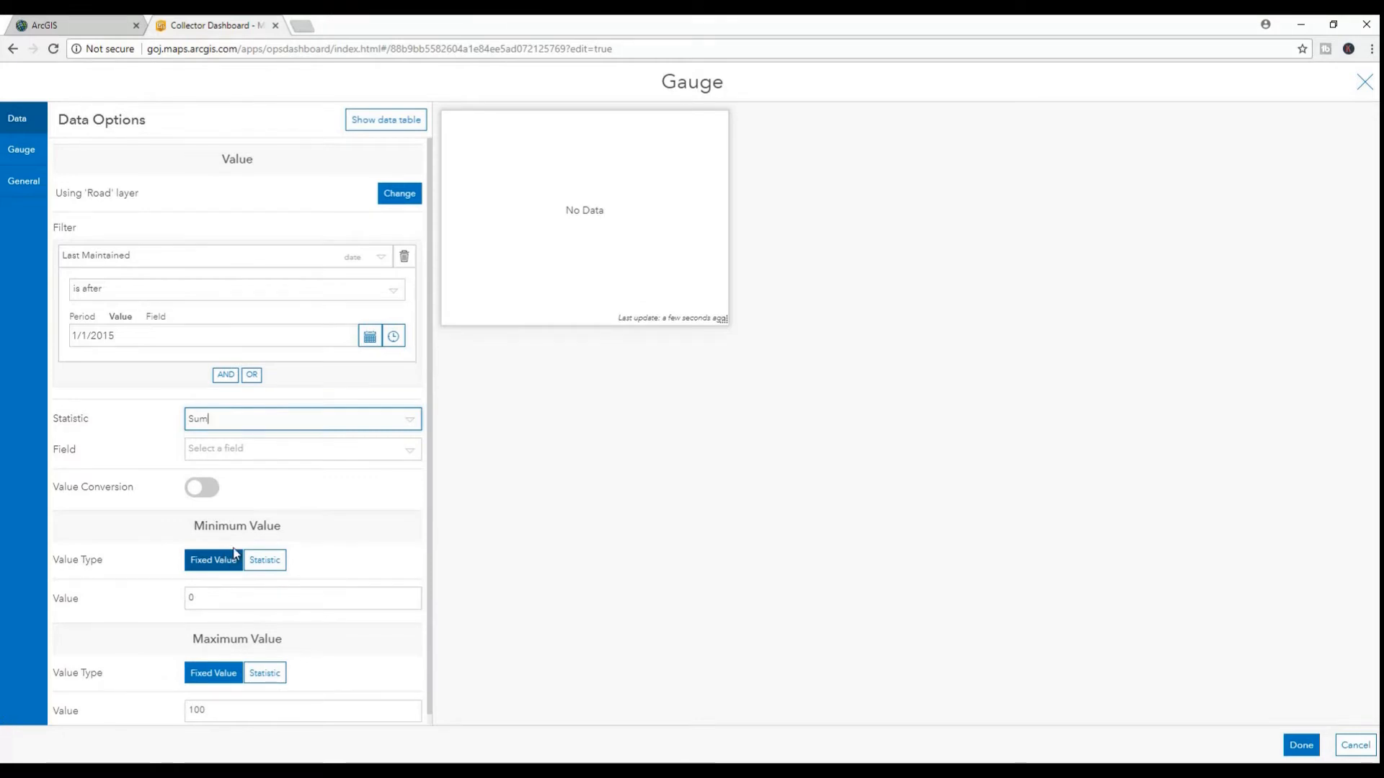
{"action": "left_click", "coordinate": [411, 455]}
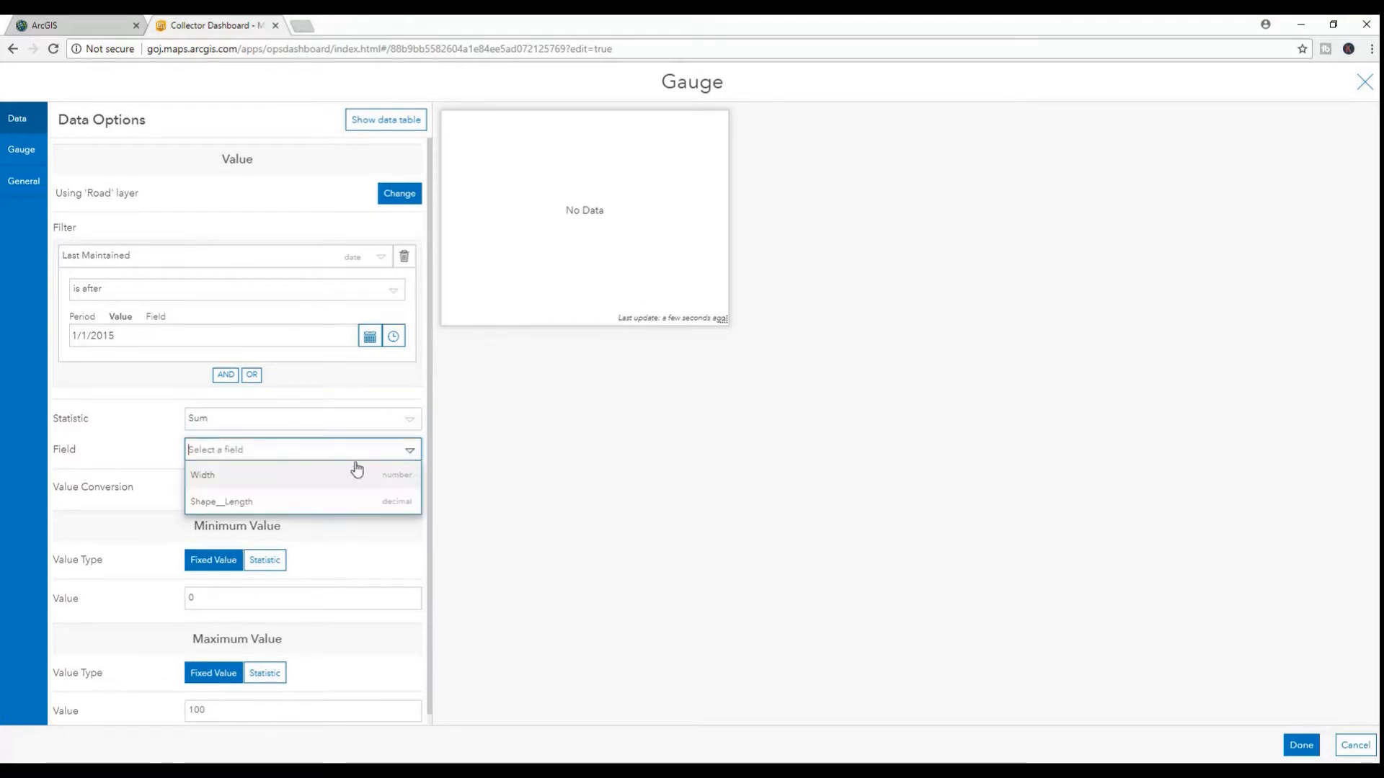
{"action": "left_click", "coordinate": [245, 497]}
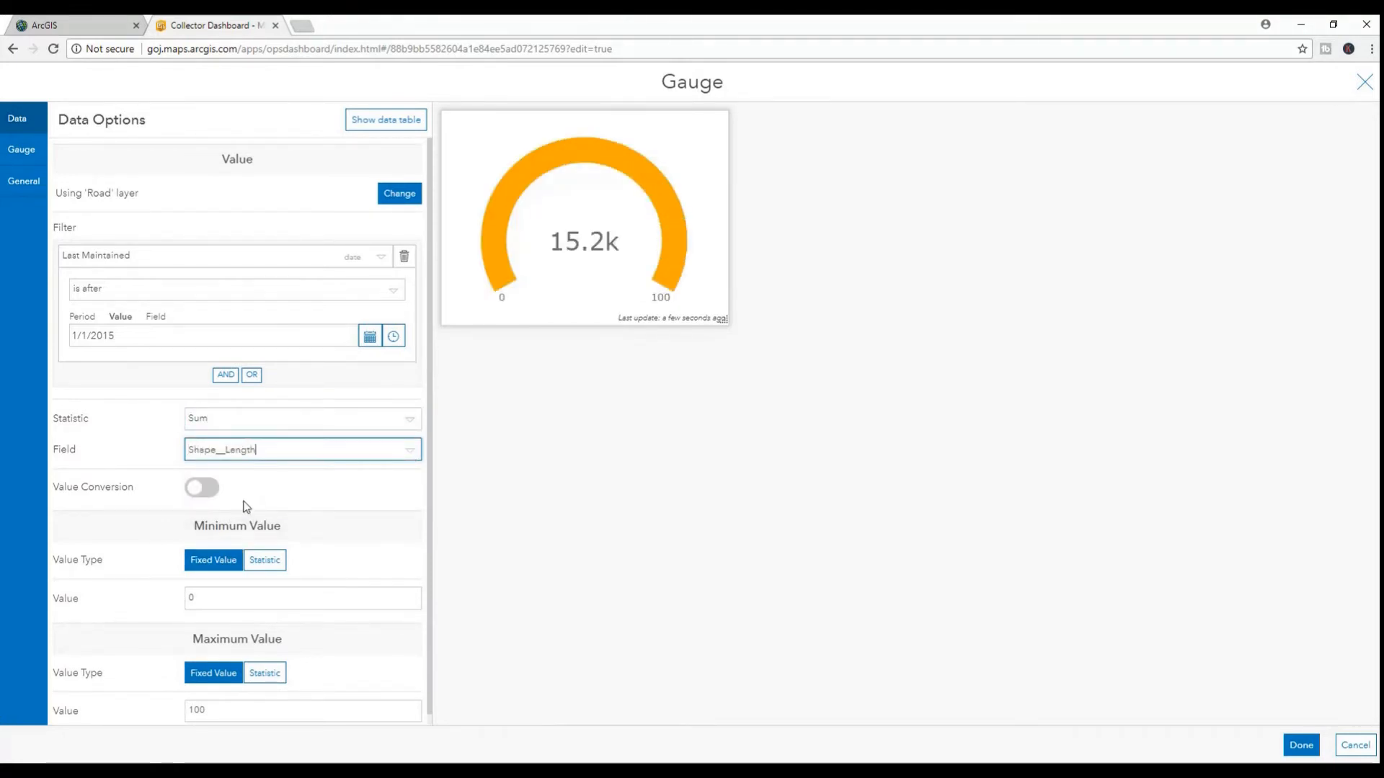
{"action": "scroll", "coordinate": [290, 478], "scroll_direction": "down", "scroll_amount": 1}
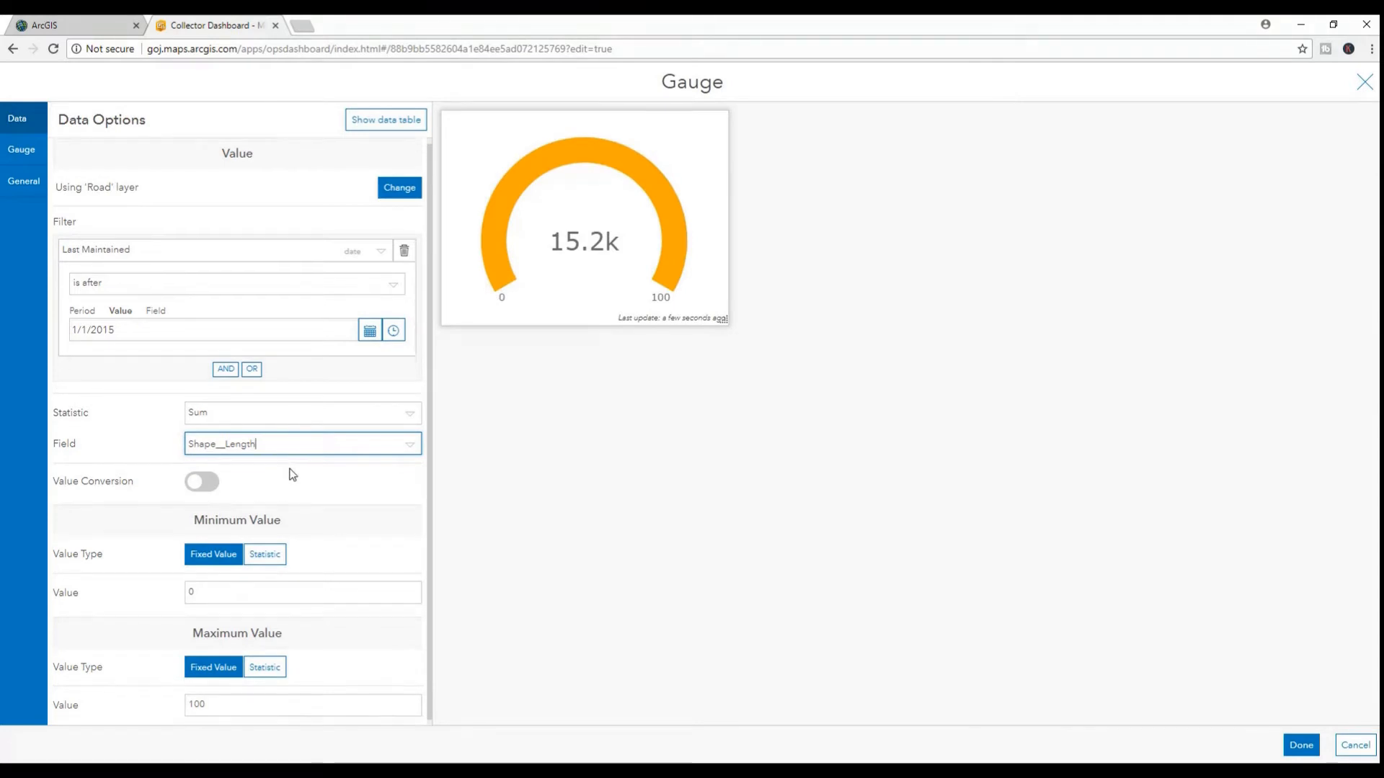
- Enable value conversion for the gauge with a factor of 0.001
{"action": "left_click", "coordinate": [201, 484]}
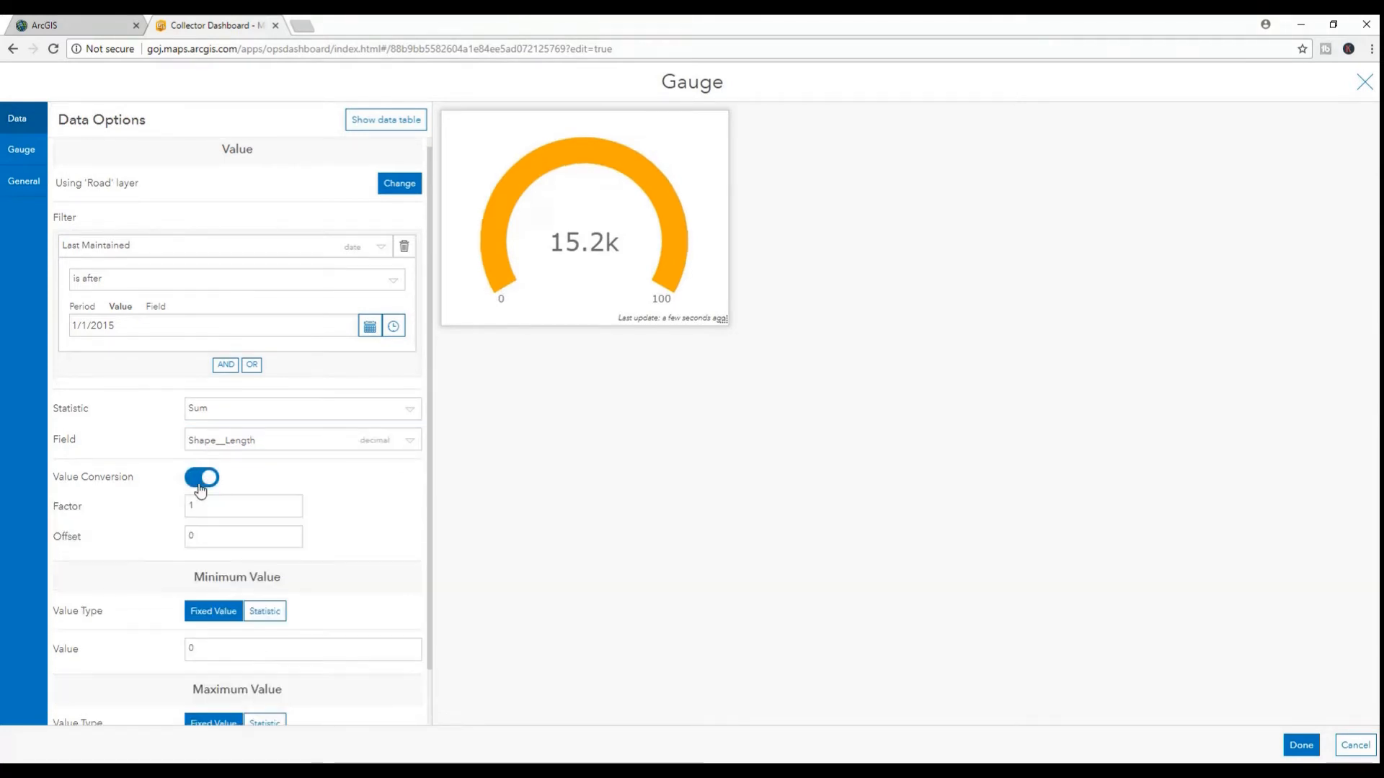
{"action": "left_click", "coordinate": [205, 509]}
{"action": "type", "text": "0."}
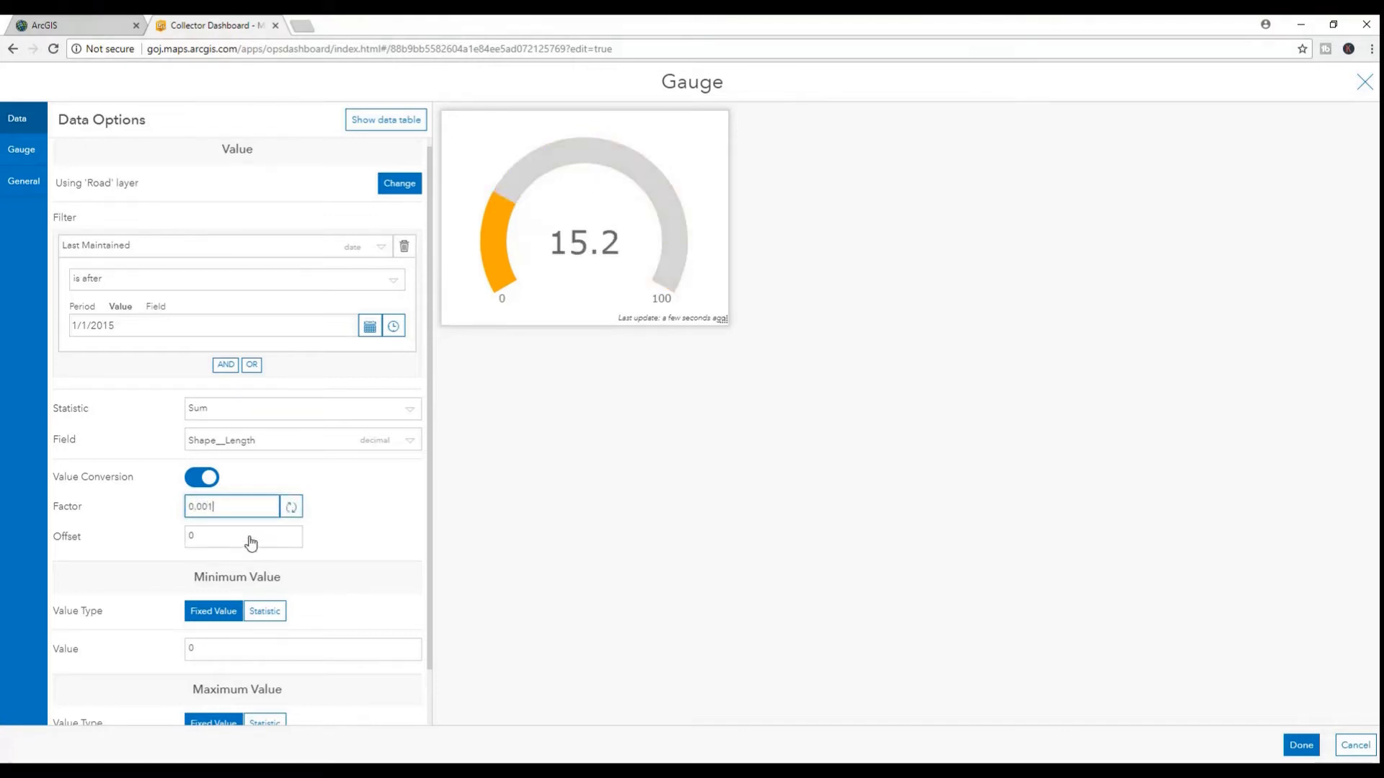
{"action": "scroll", "coordinate": [238, 569], "scroll_direction": "down", "scroll_amount": 1}
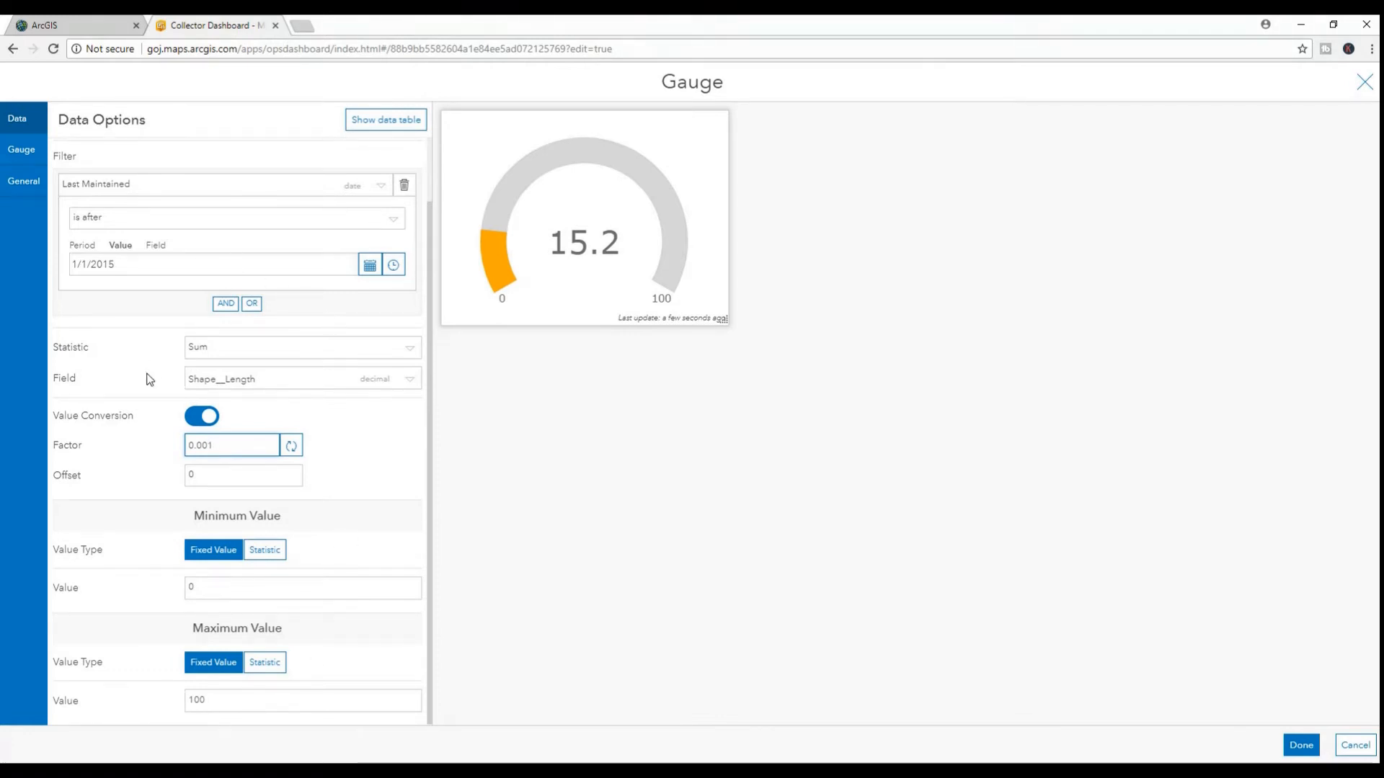
{"action": "scroll", "coordinate": [144, 382], "scroll_direction": "up", "scroll_amount": 1}
- Try the Meter style in the gauge options and switch back to the Progress style
{"action": "left_click", "coordinate": [30, 154]}
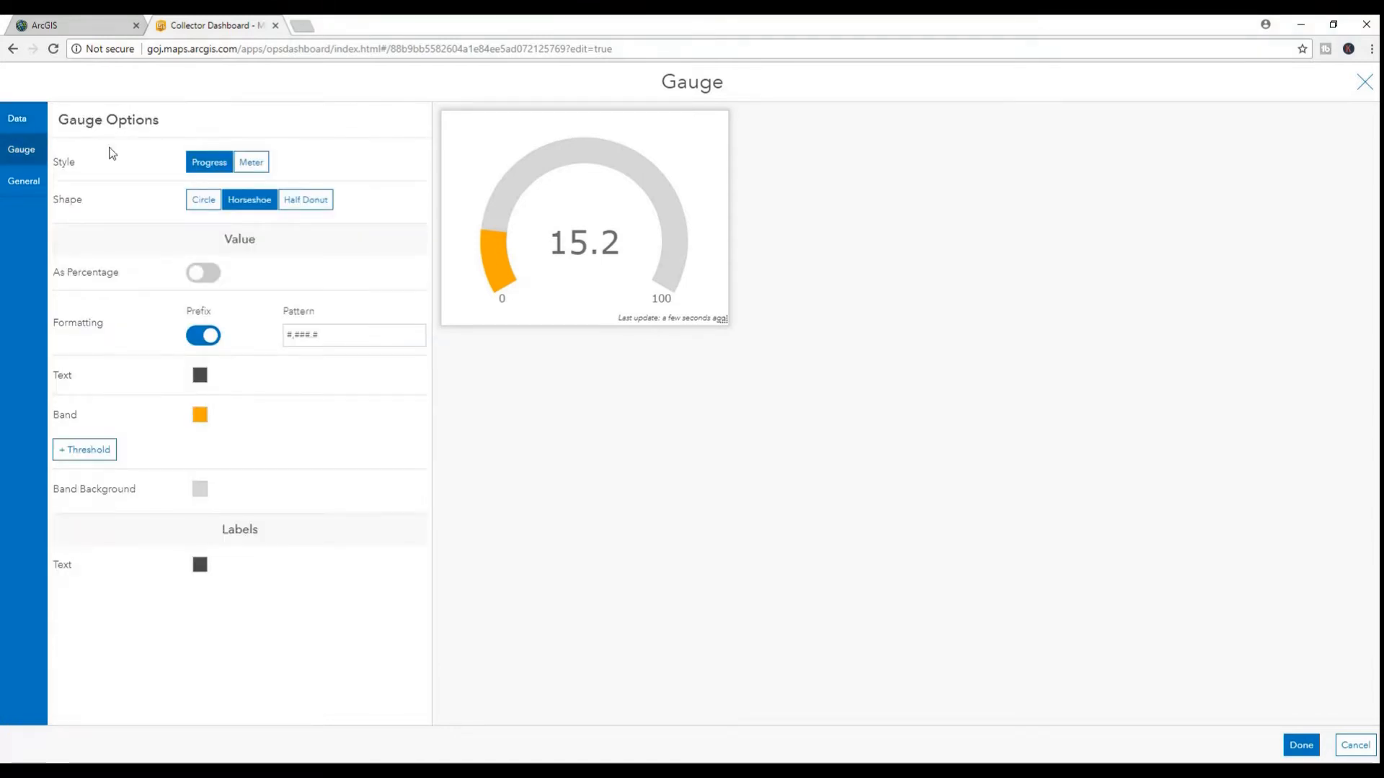
{"action": "left_click", "coordinate": [257, 164]}
{"action": "left_click", "coordinate": [207, 163]}
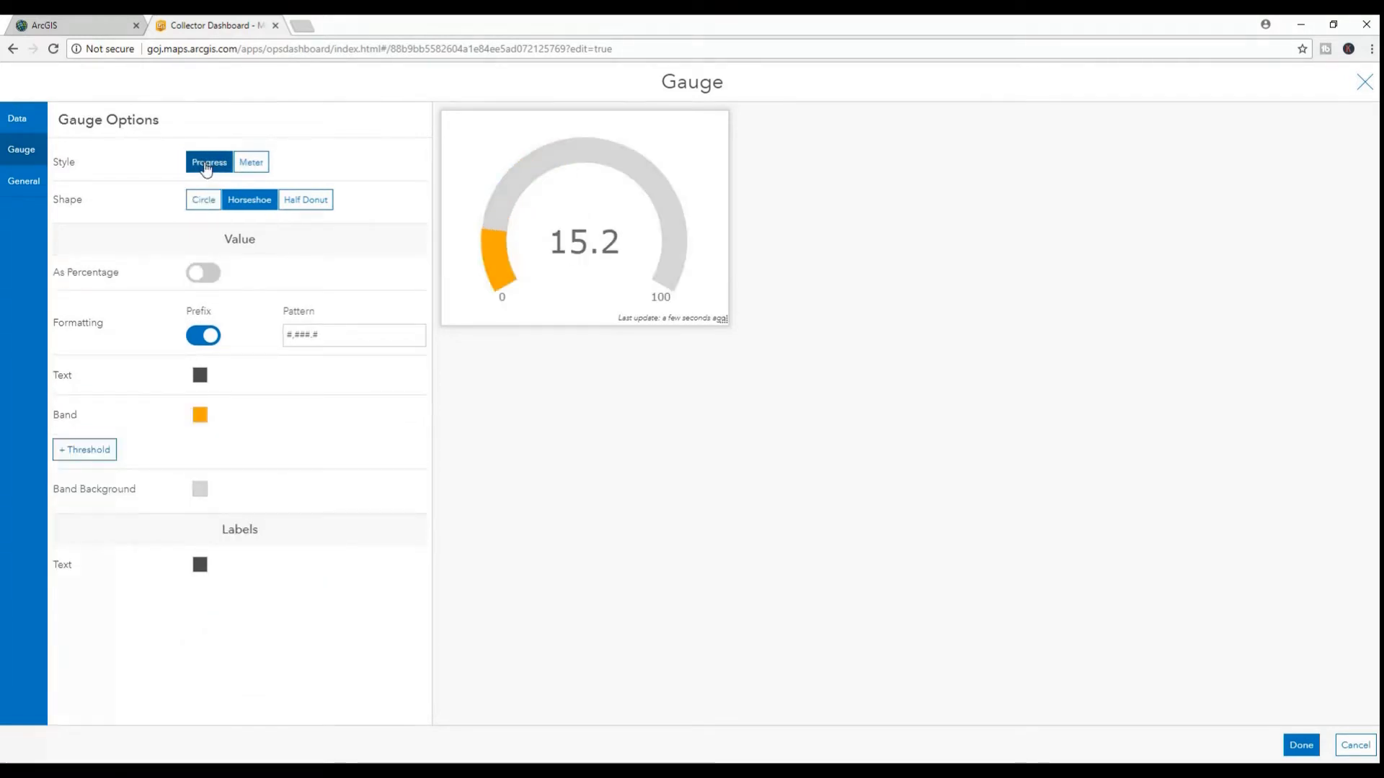
- Try the Half Donut and Circle shapes for the gauge and return to the Horseshoe shape
{"action": "left_click", "coordinate": [308, 204]}
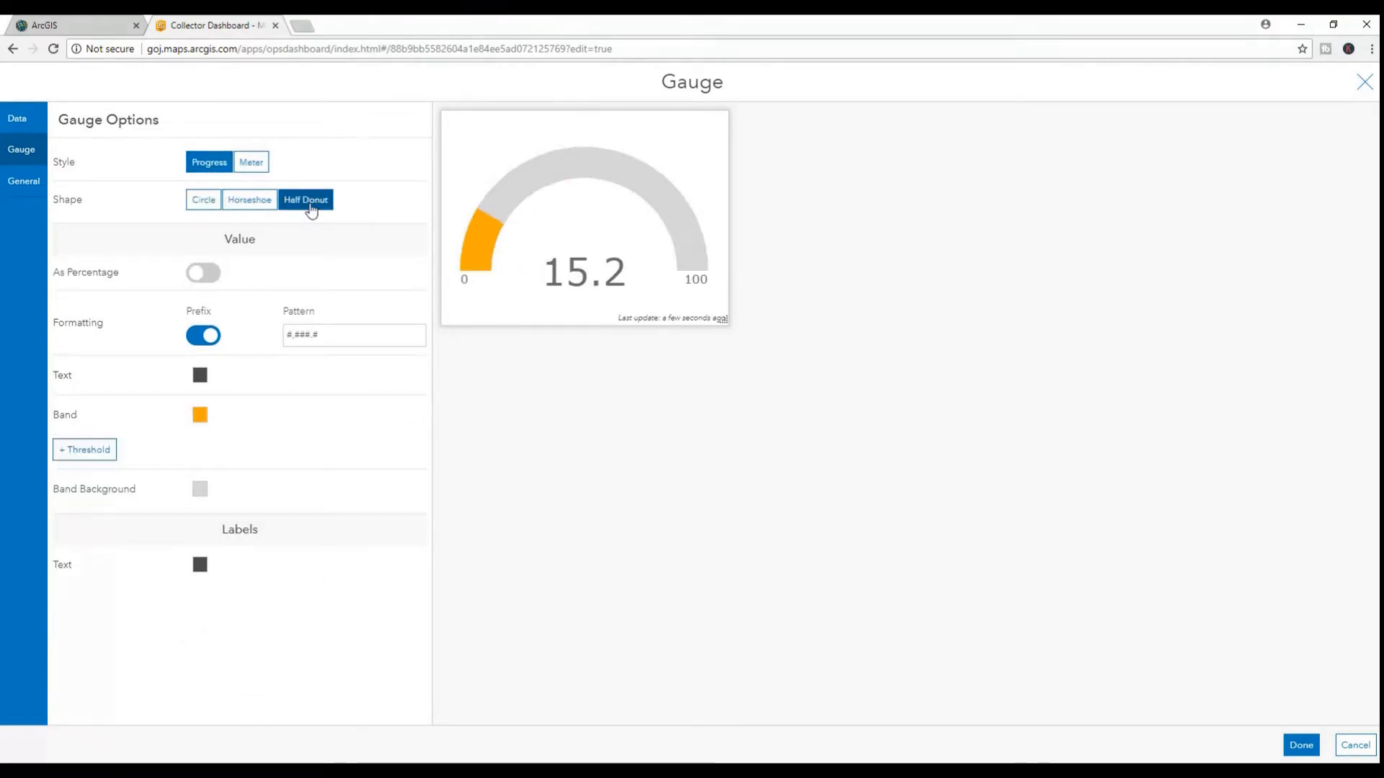
{"action": "left_click", "coordinate": [203, 203]}
{"action": "left_click", "coordinate": [242, 206]}
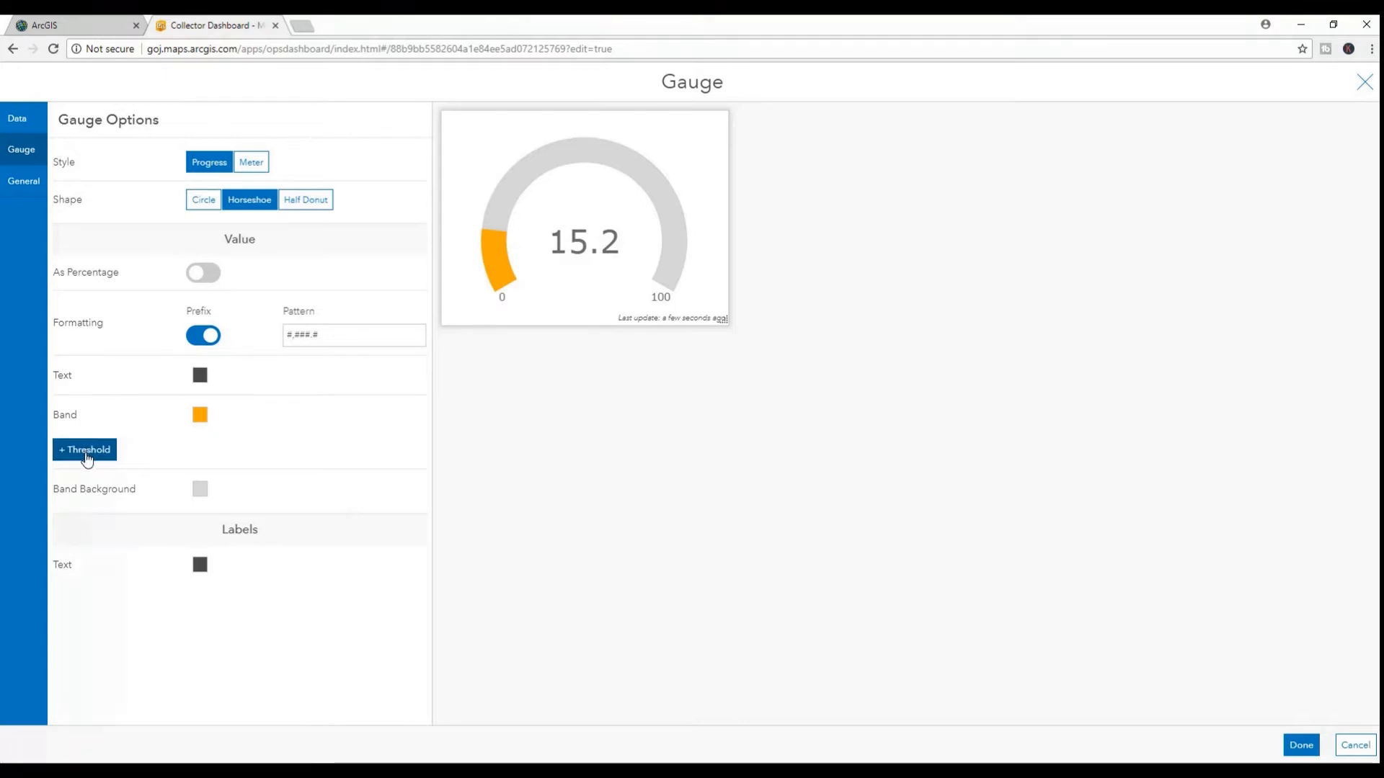
- Add a gauge band threshold up to 50% and colour it green
{"action": "left_click", "coordinate": [86, 457]}
{"action": "left_click", "coordinate": [202, 446]}
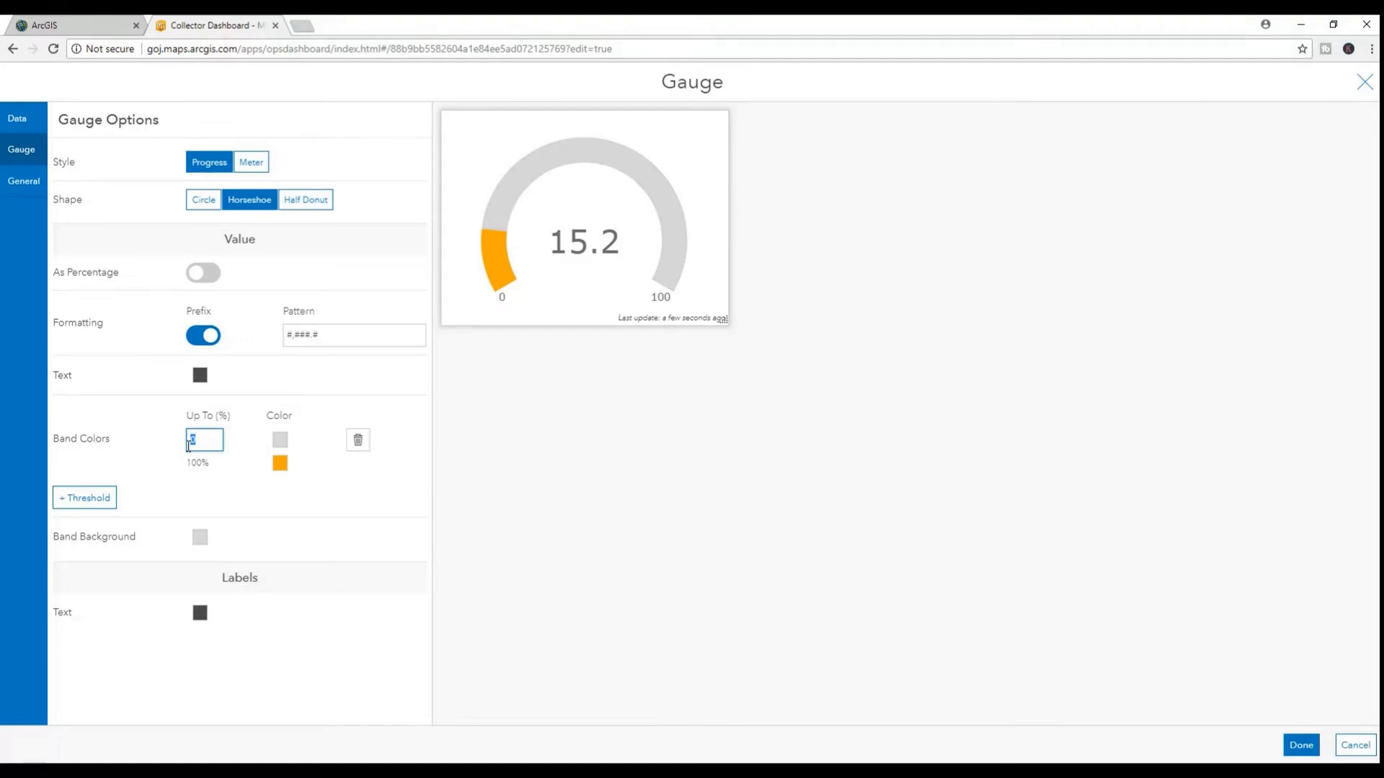
{"action": "type", "text": "10"}
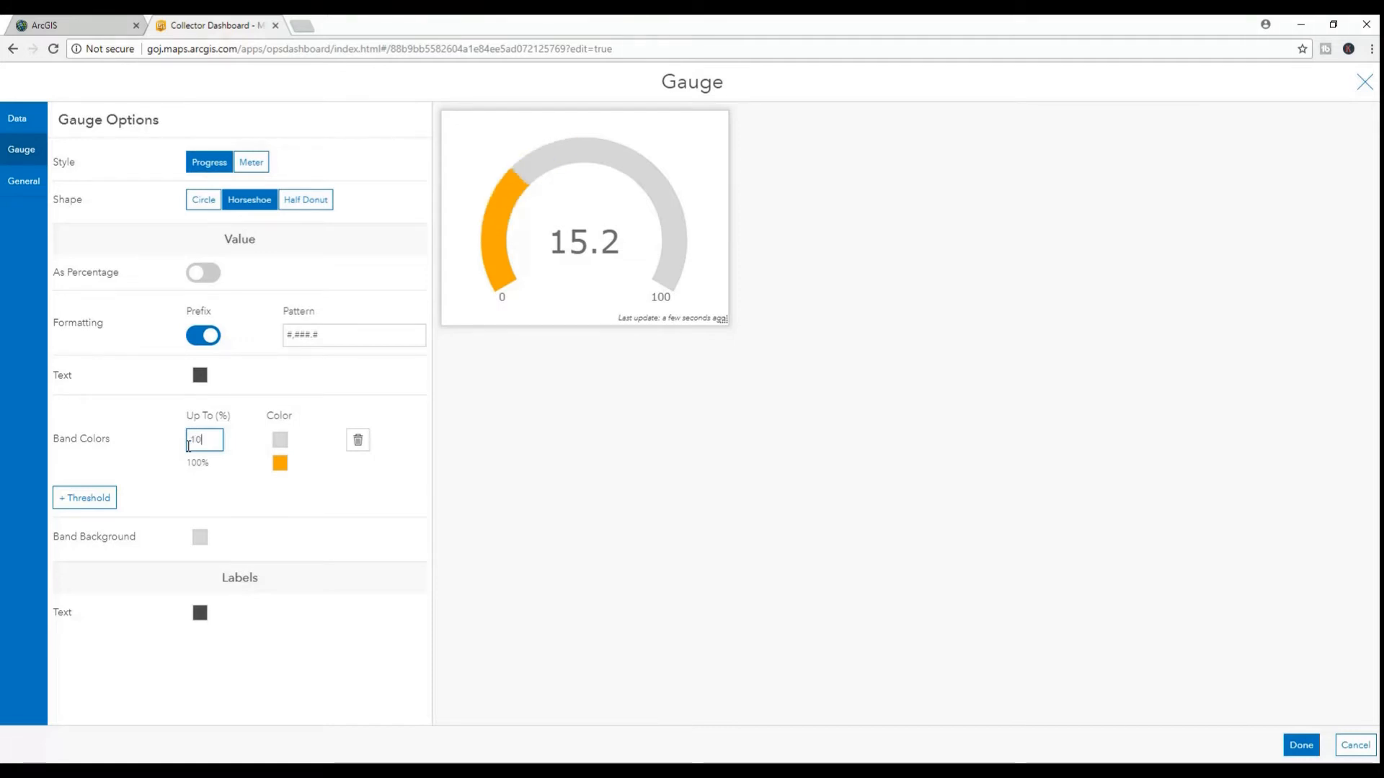
{"action": "left_click", "coordinate": [286, 442]}
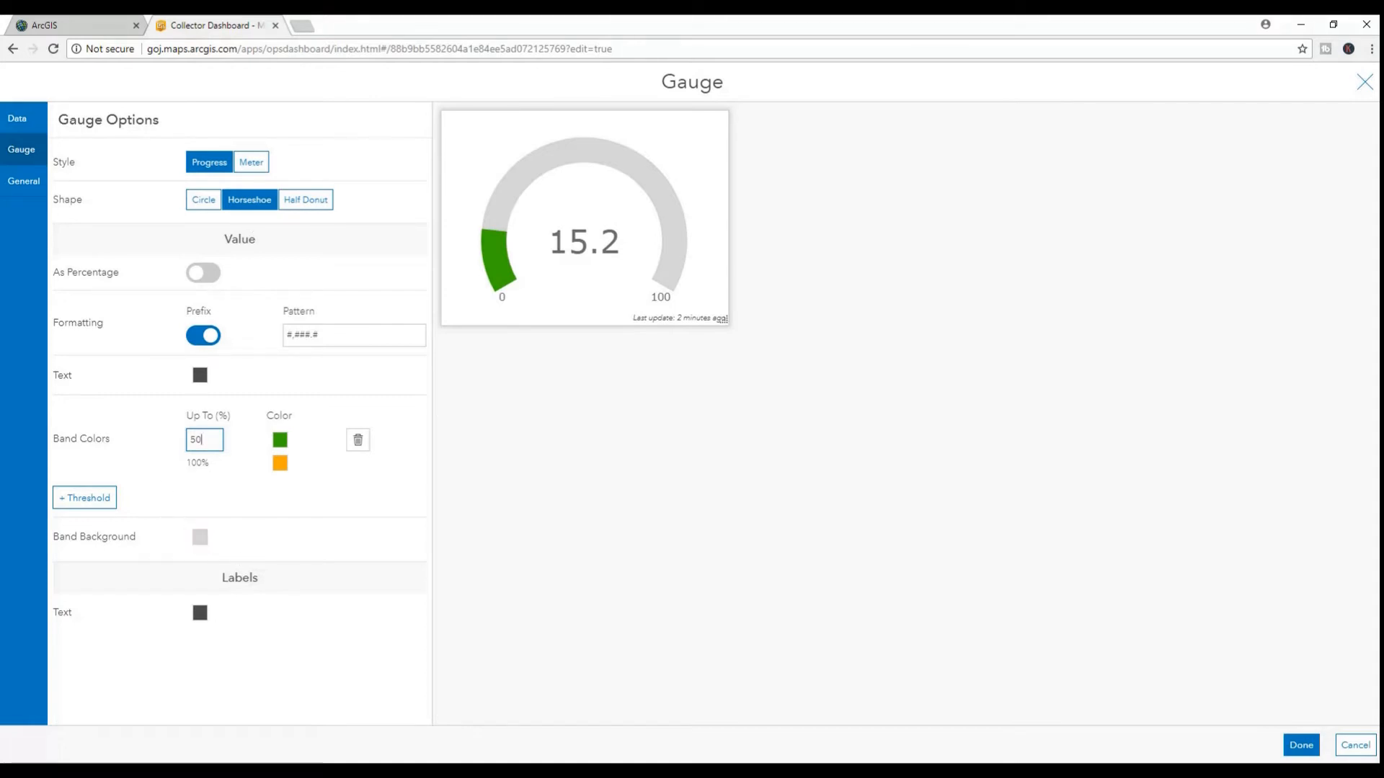
- Title the gauge "Roads maintained (in KM) since Jan 1, 2015" and finish adding it to the dashboard
{"action": "left_click", "coordinate": [30, 189]}
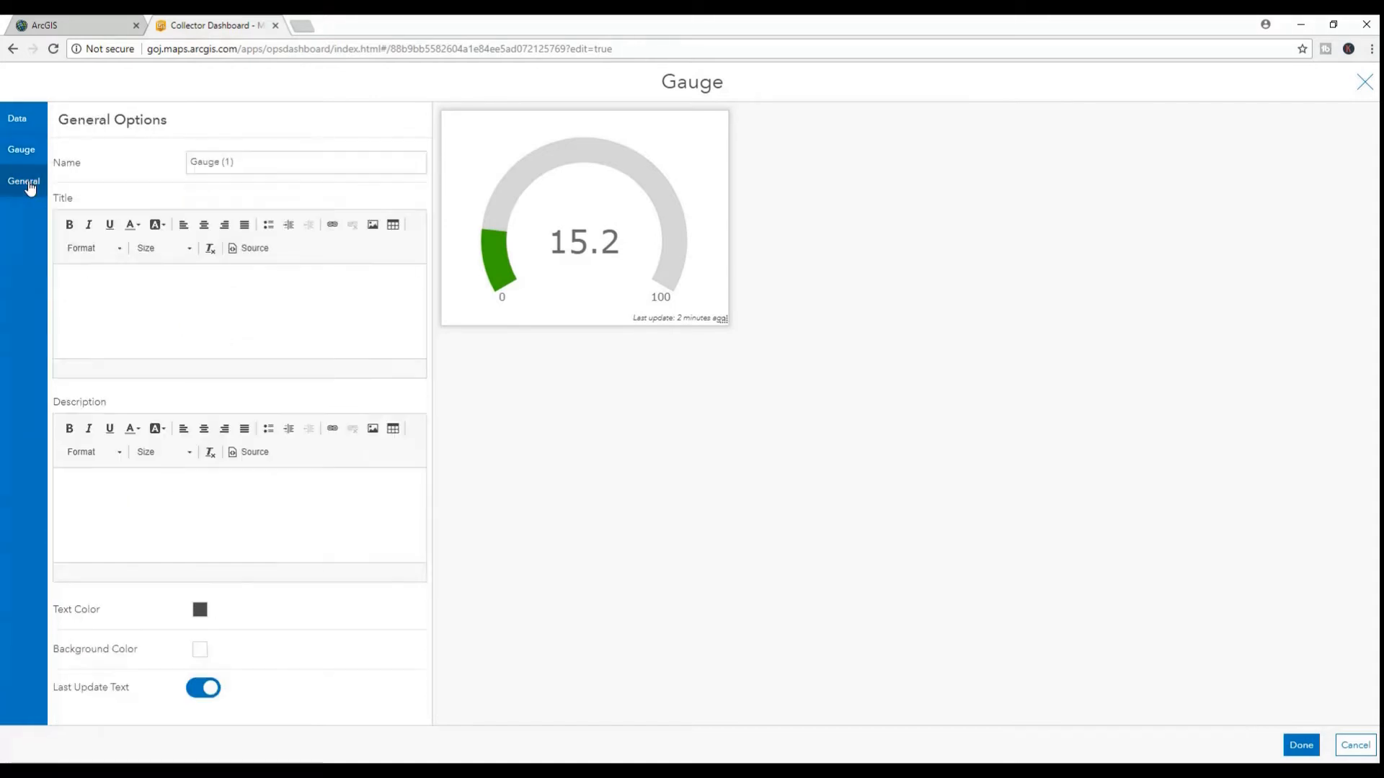
{"action": "left_click", "coordinate": [130, 278]}
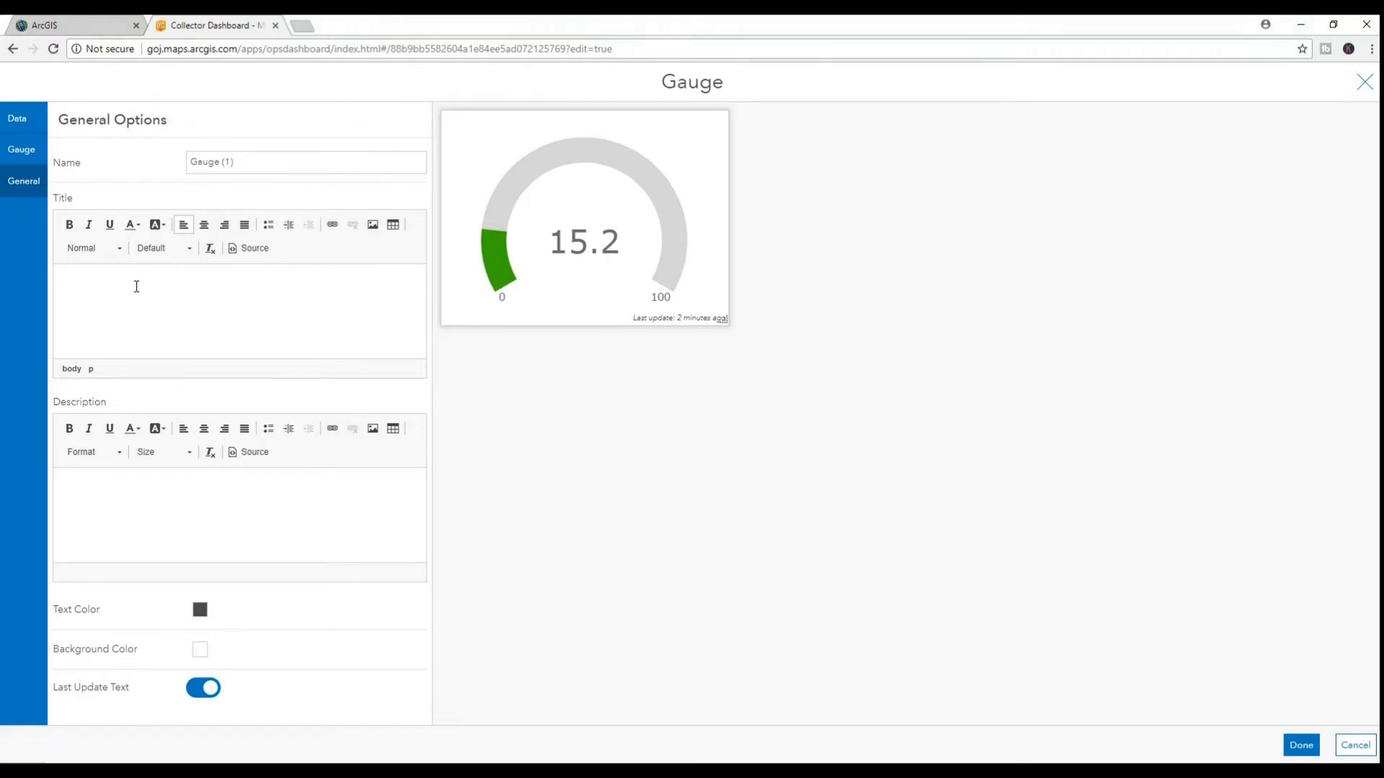
{"action": "type", "text": "Roads"}
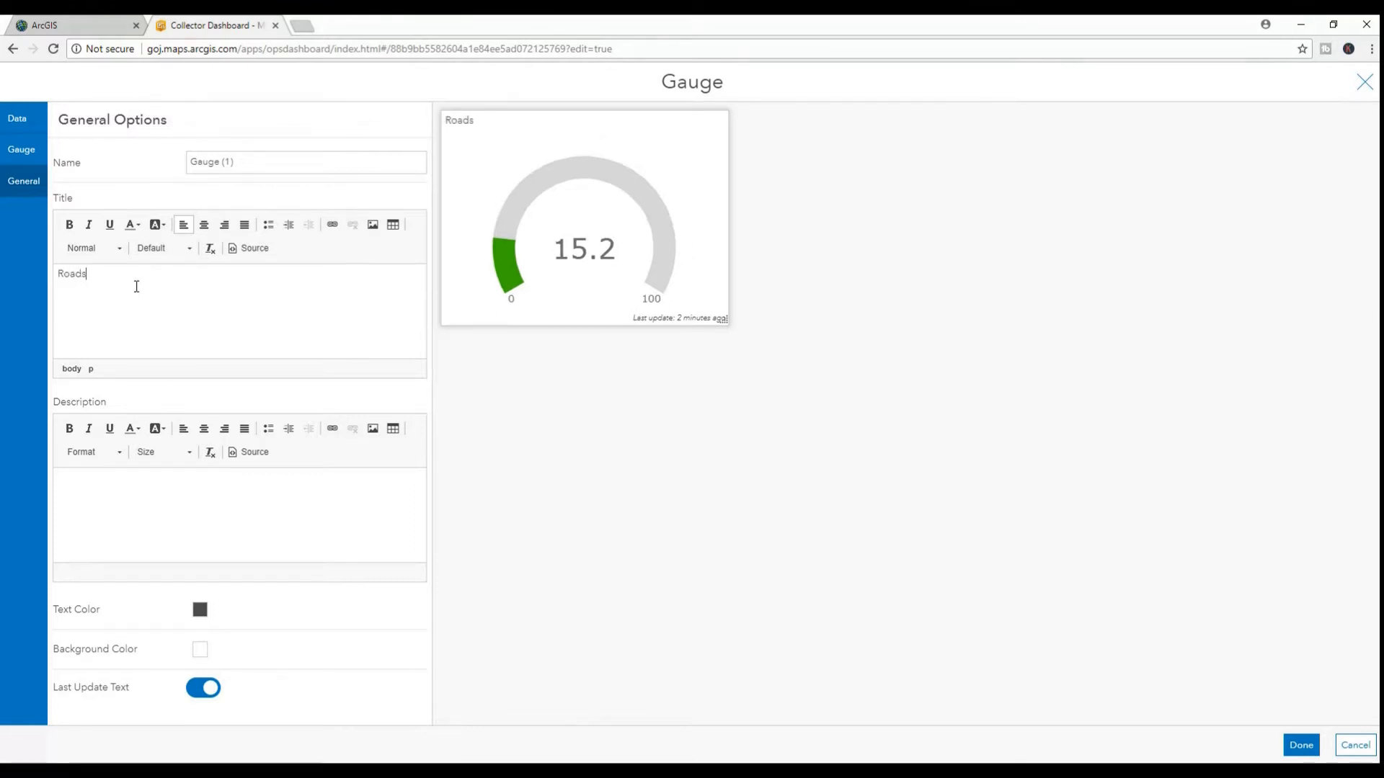
{"action": "type", "text": " maintained"}
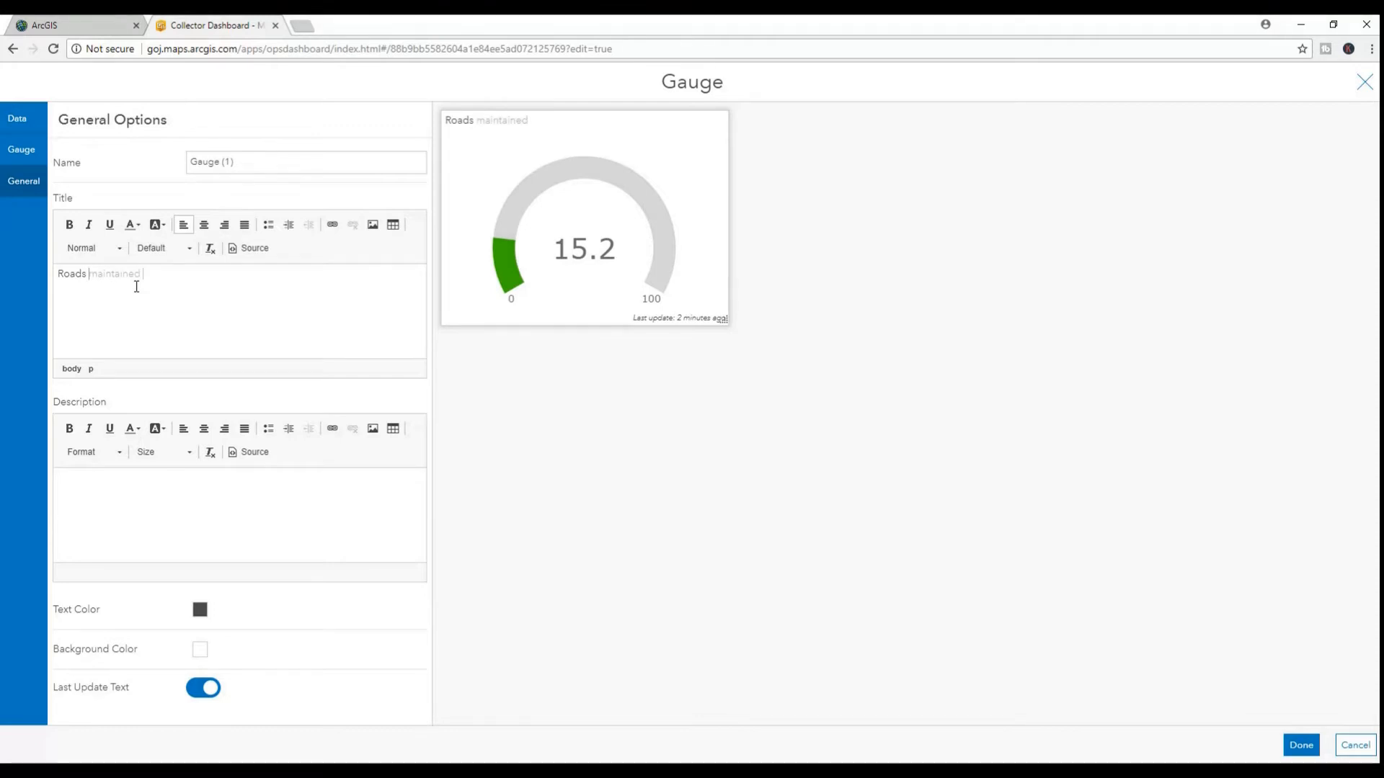
{"action": "type", "text": " (in KM) "}
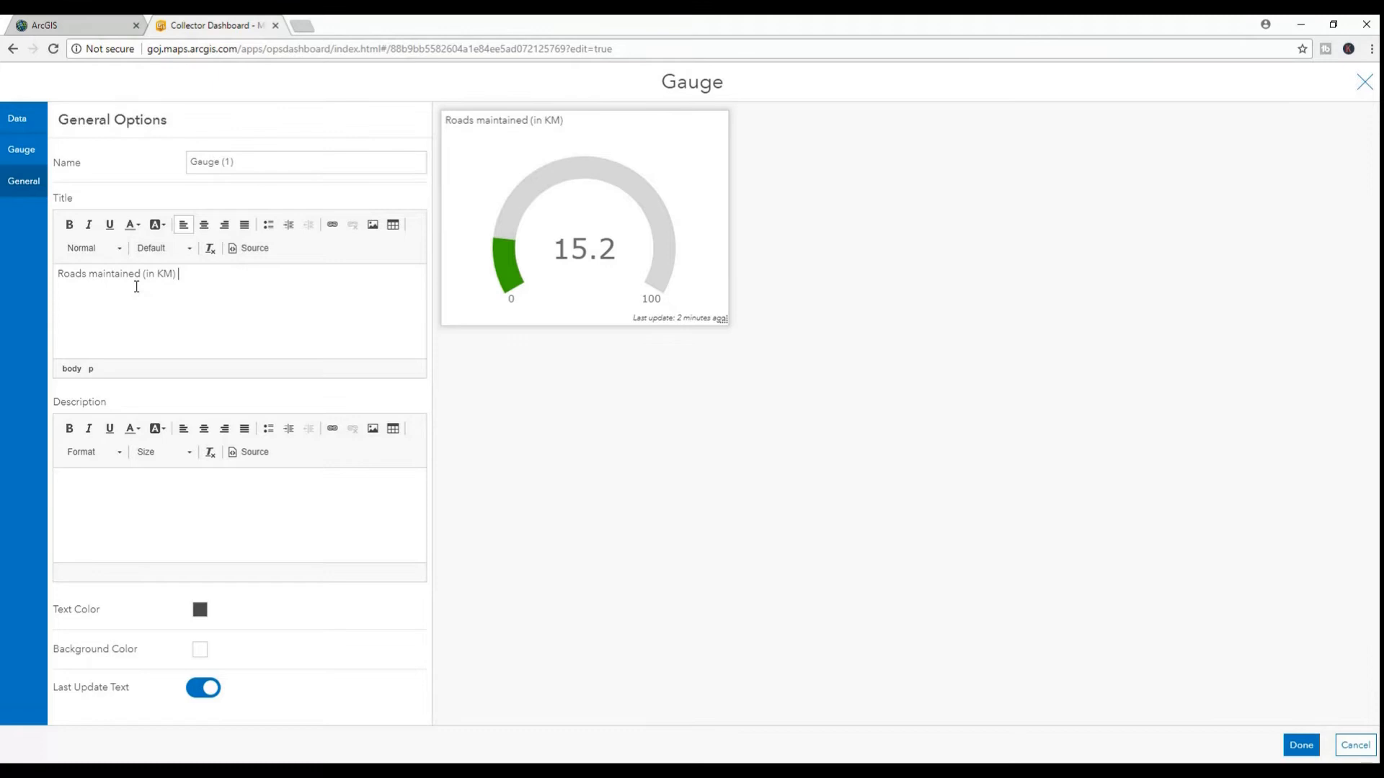
{"action": "type", "text": "since Jan 1, 2015"}
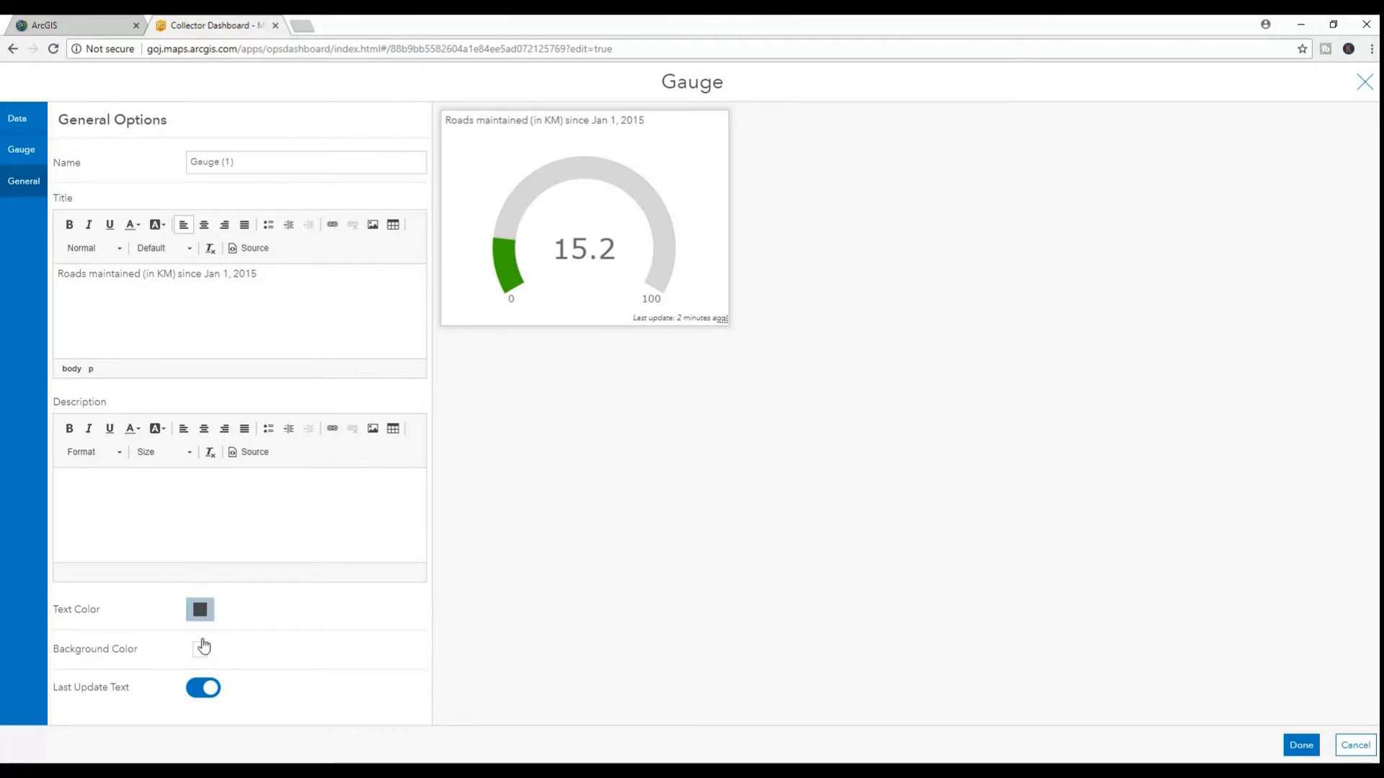
{"action": "left_click", "coordinate": [1295, 746]}
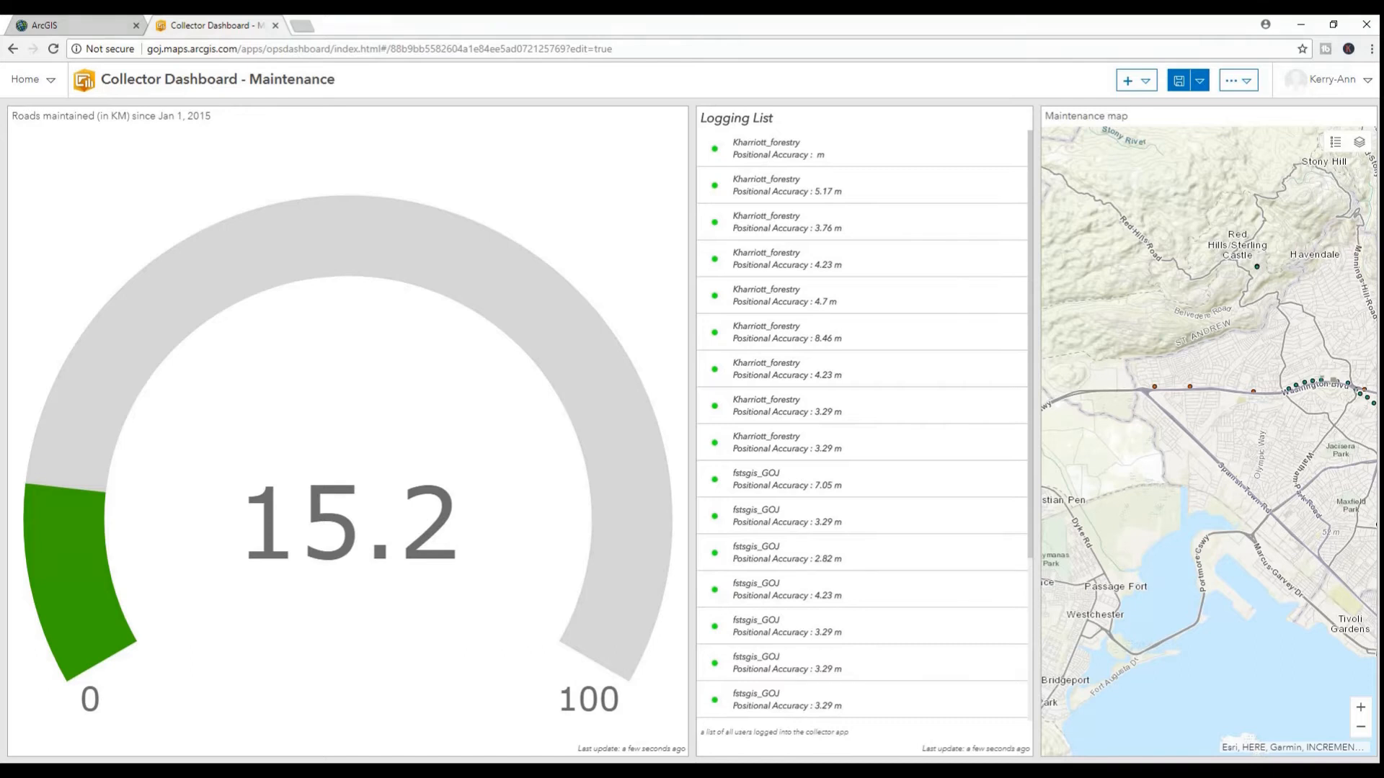
- Start a new pie chart element based on the Utility Pole layer
{"action": "left_click", "coordinate": [1148, 82]}
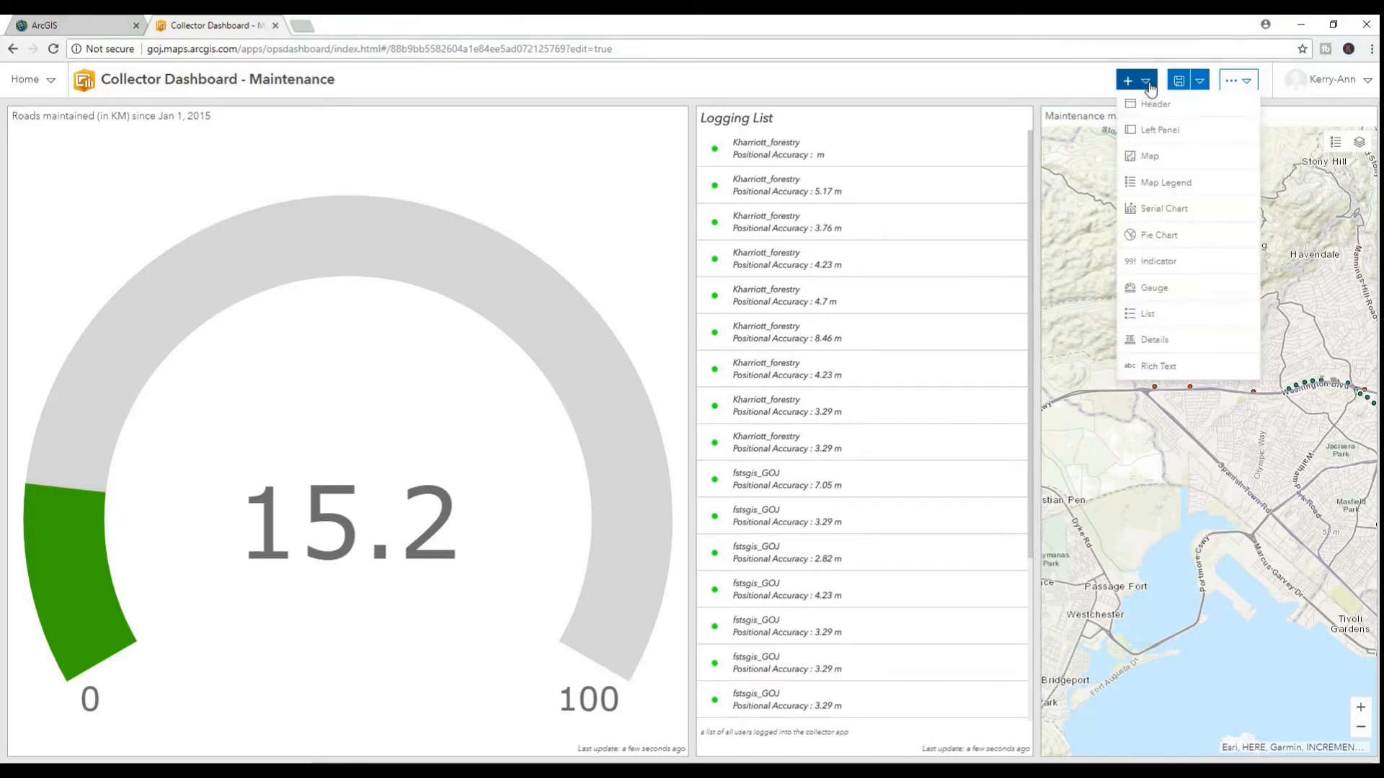
{"action": "left_click", "coordinate": [1154, 237]}
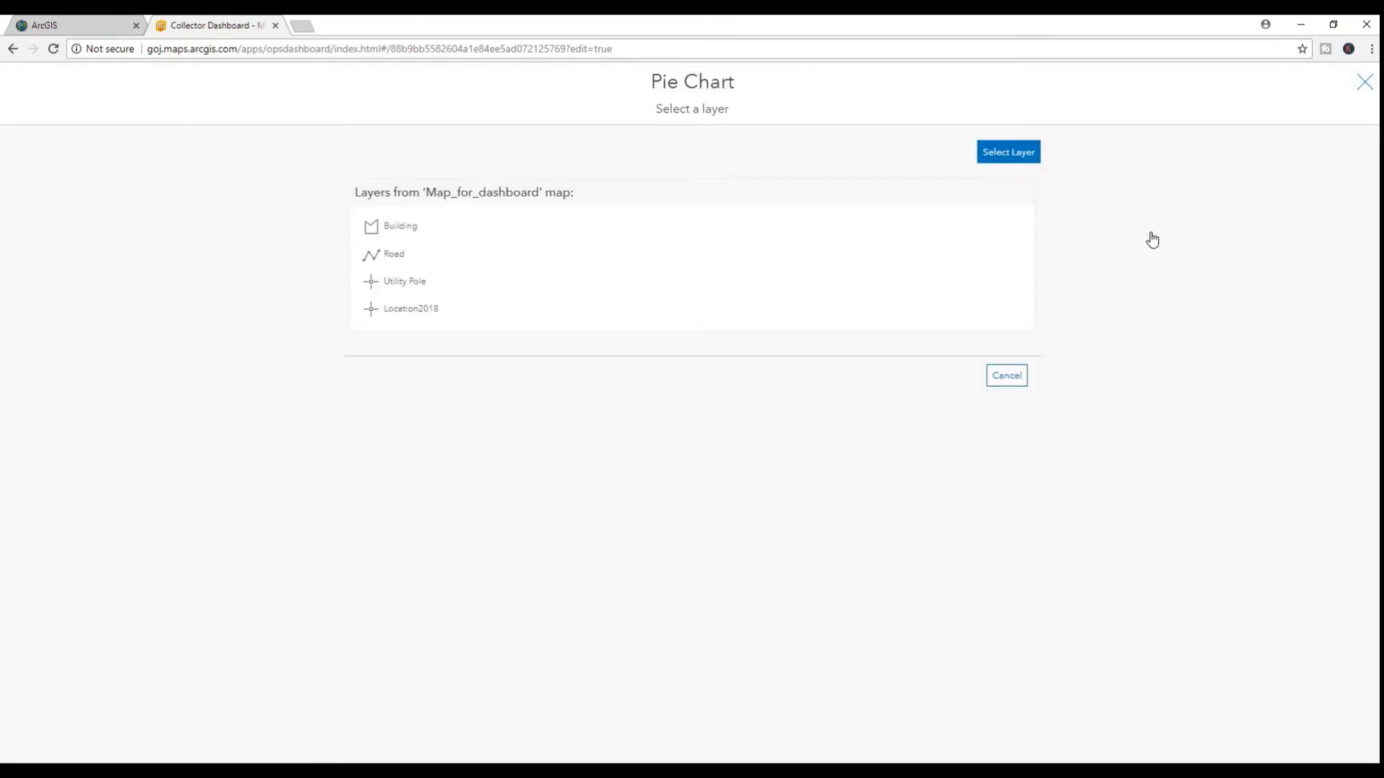
{"action": "left_click", "coordinate": [410, 289]}
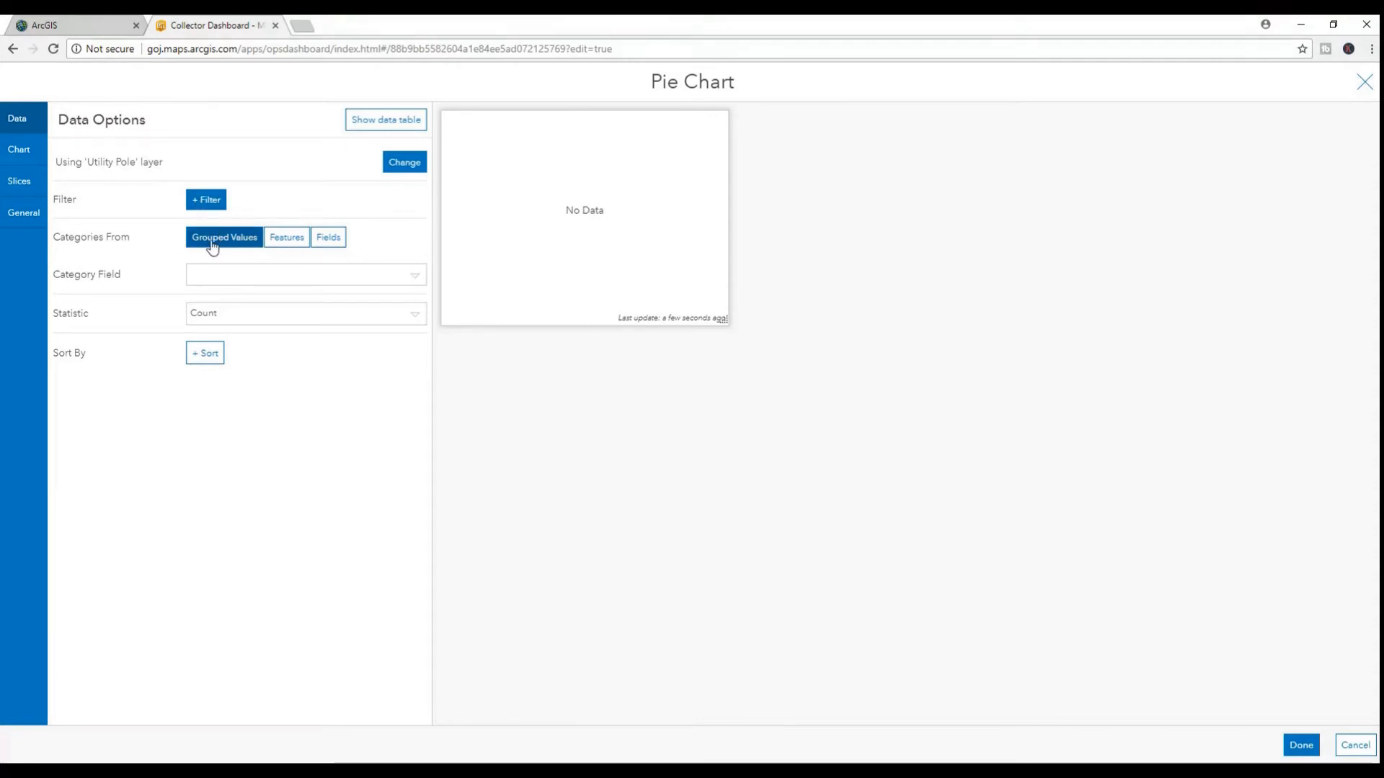
- Group the pie chart's values by the Material field, using Count as the statistic
{"action": "left_click", "coordinate": [414, 278]}
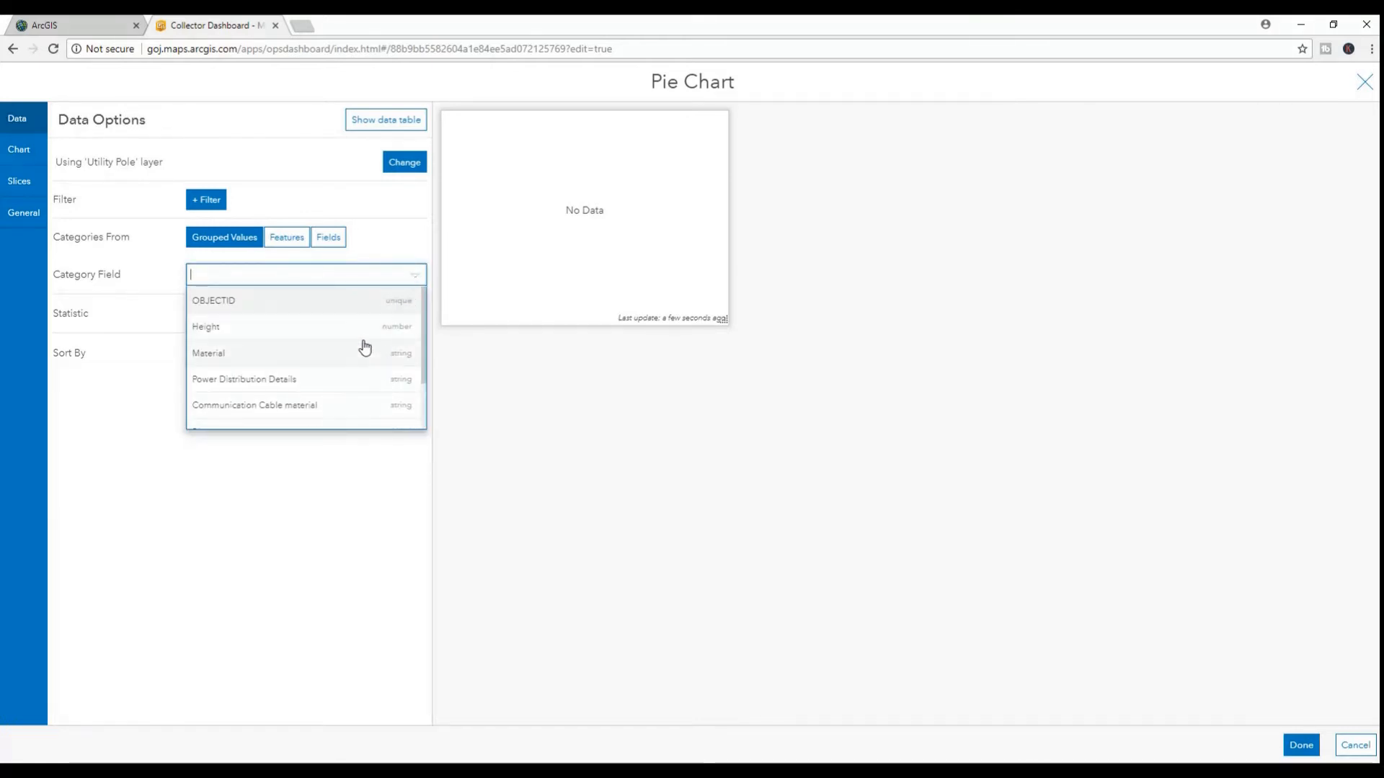
{"action": "left_click", "coordinate": [265, 362]}
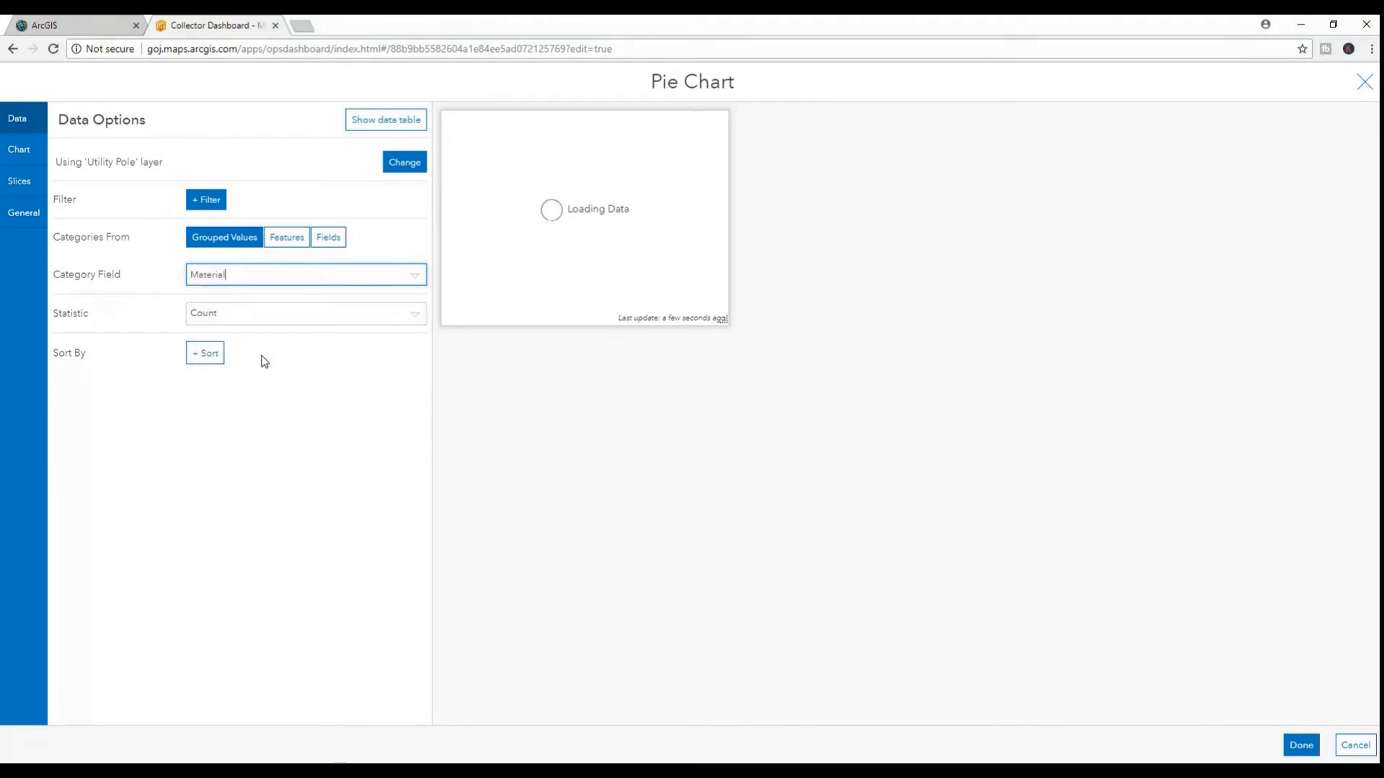
{"action": "left_click", "coordinate": [416, 315]}
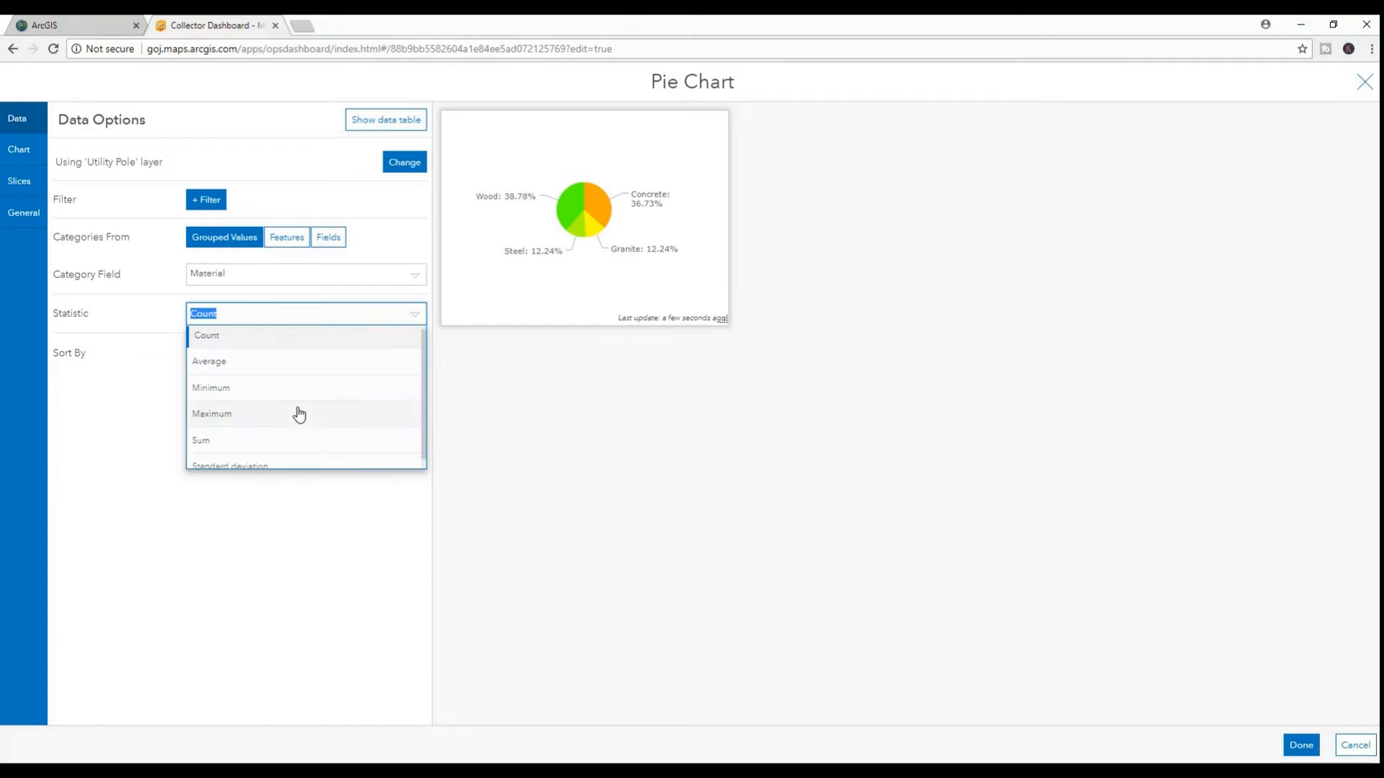
{"action": "left_click", "coordinate": [288, 344]}
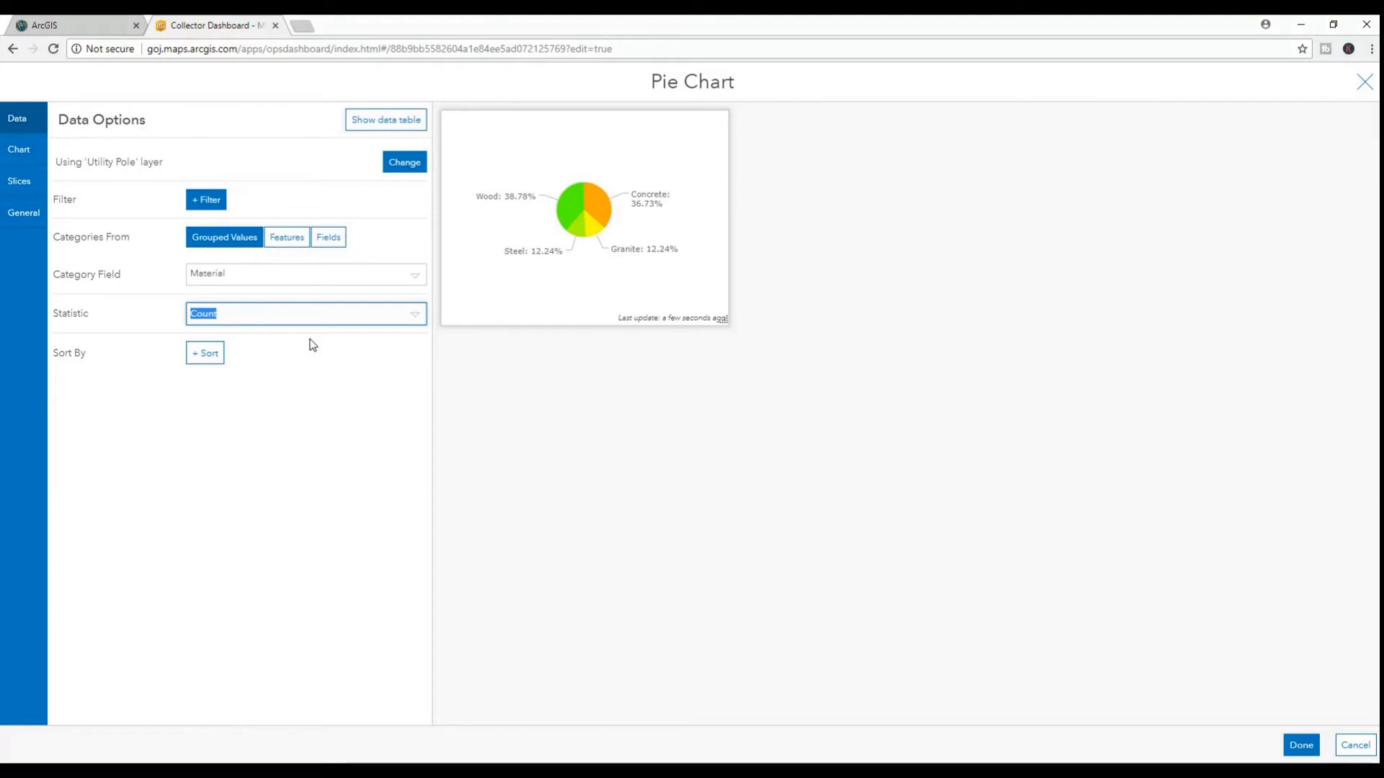
{"action": "mouse_move", "coordinate": [594, 220]}
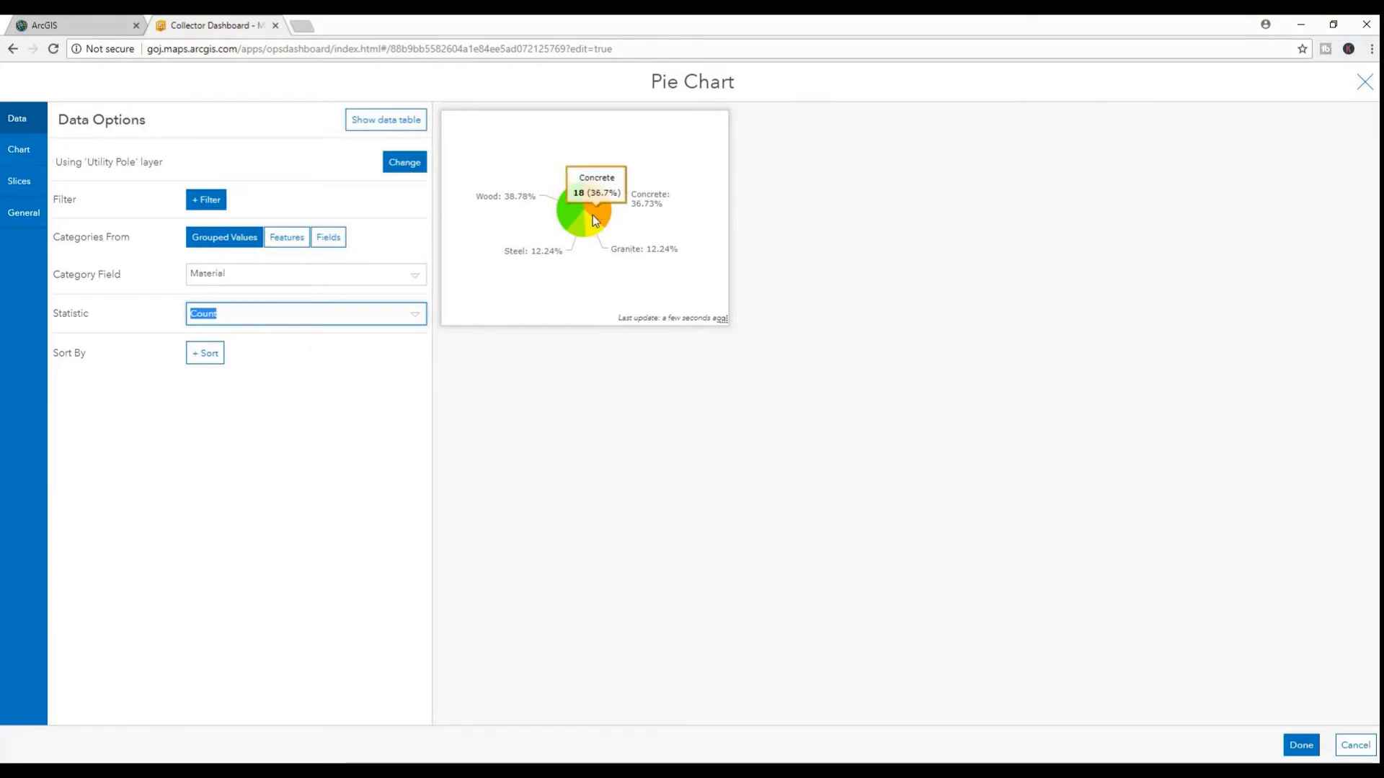
- Place the pie chart's legend at the bottom and set its label width to 50 px
{"action": "left_click", "coordinate": [23, 153]}
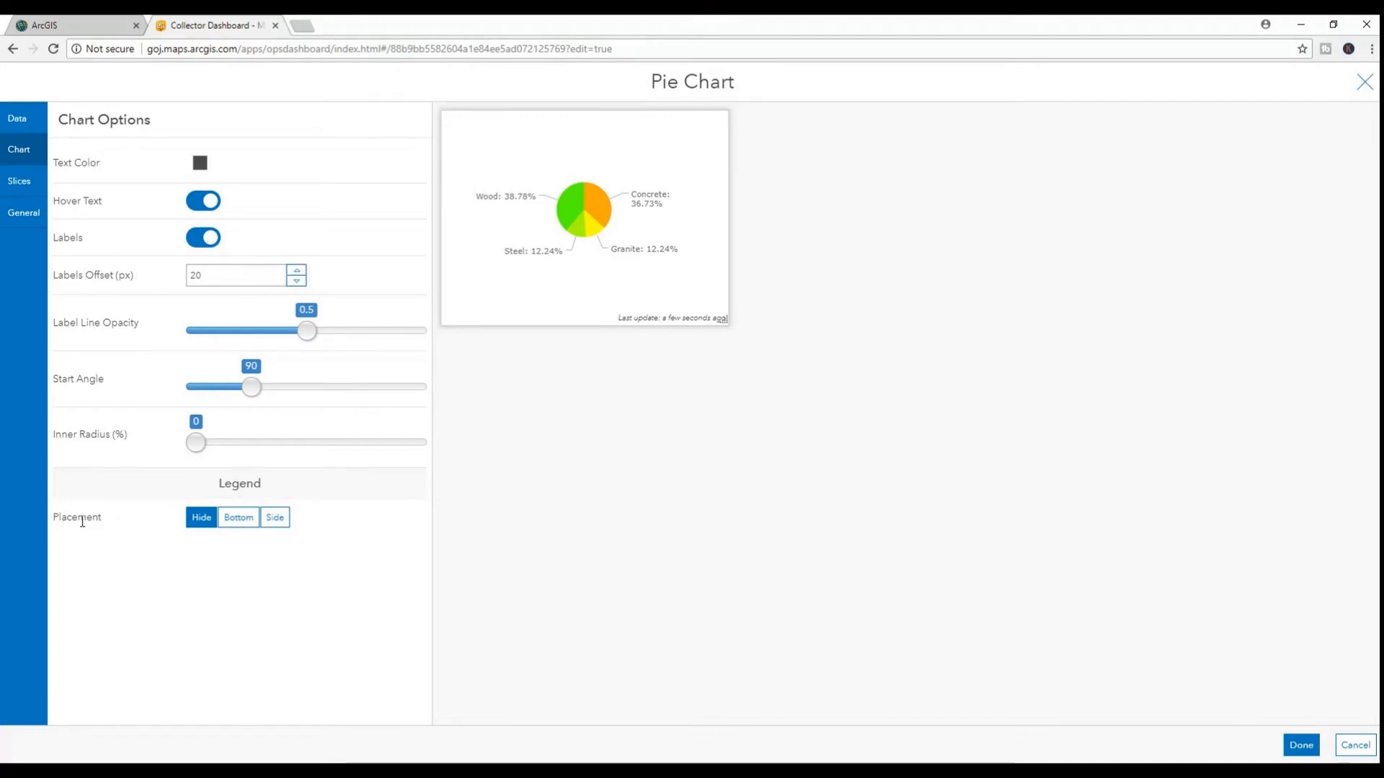
{"action": "left_click", "coordinate": [231, 530]}
{"action": "left_click", "coordinate": [280, 522]}
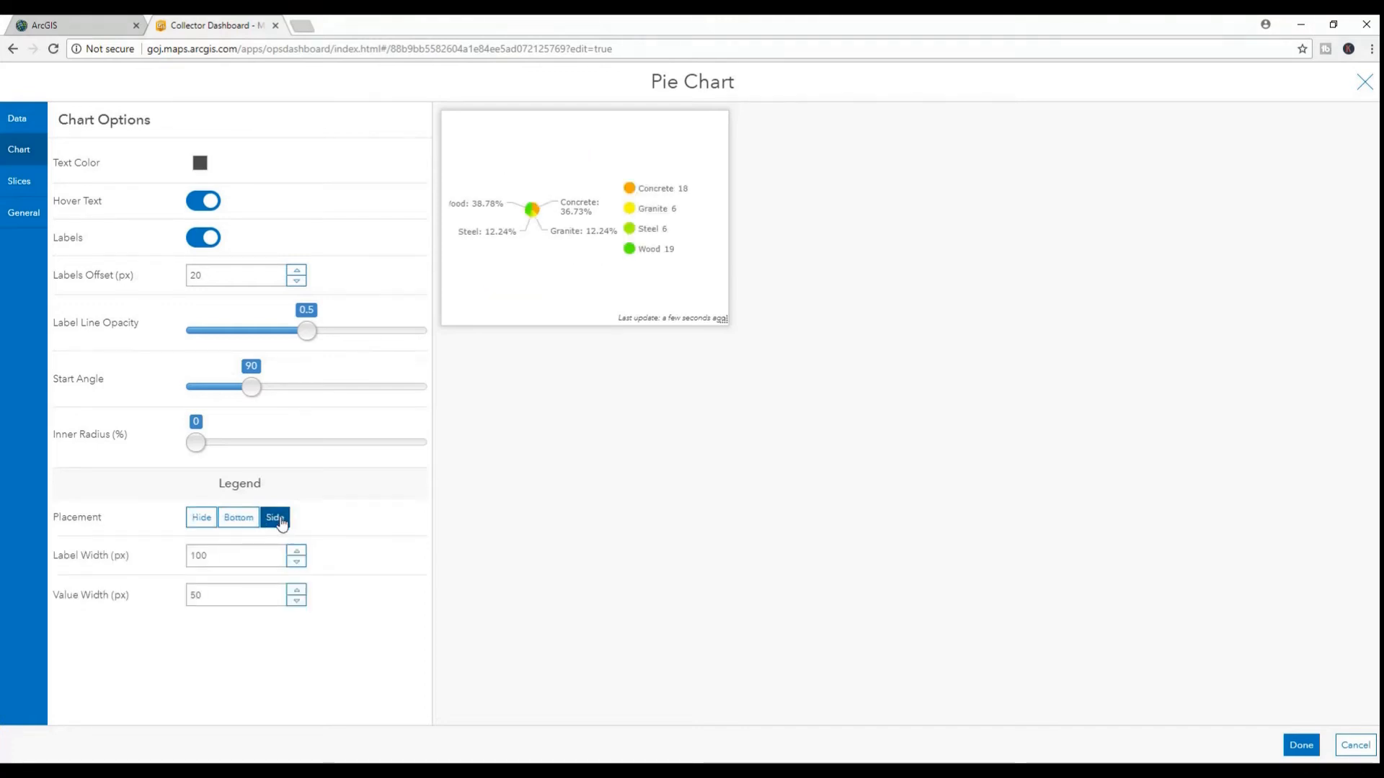
{"action": "left_click", "coordinate": [244, 527]}
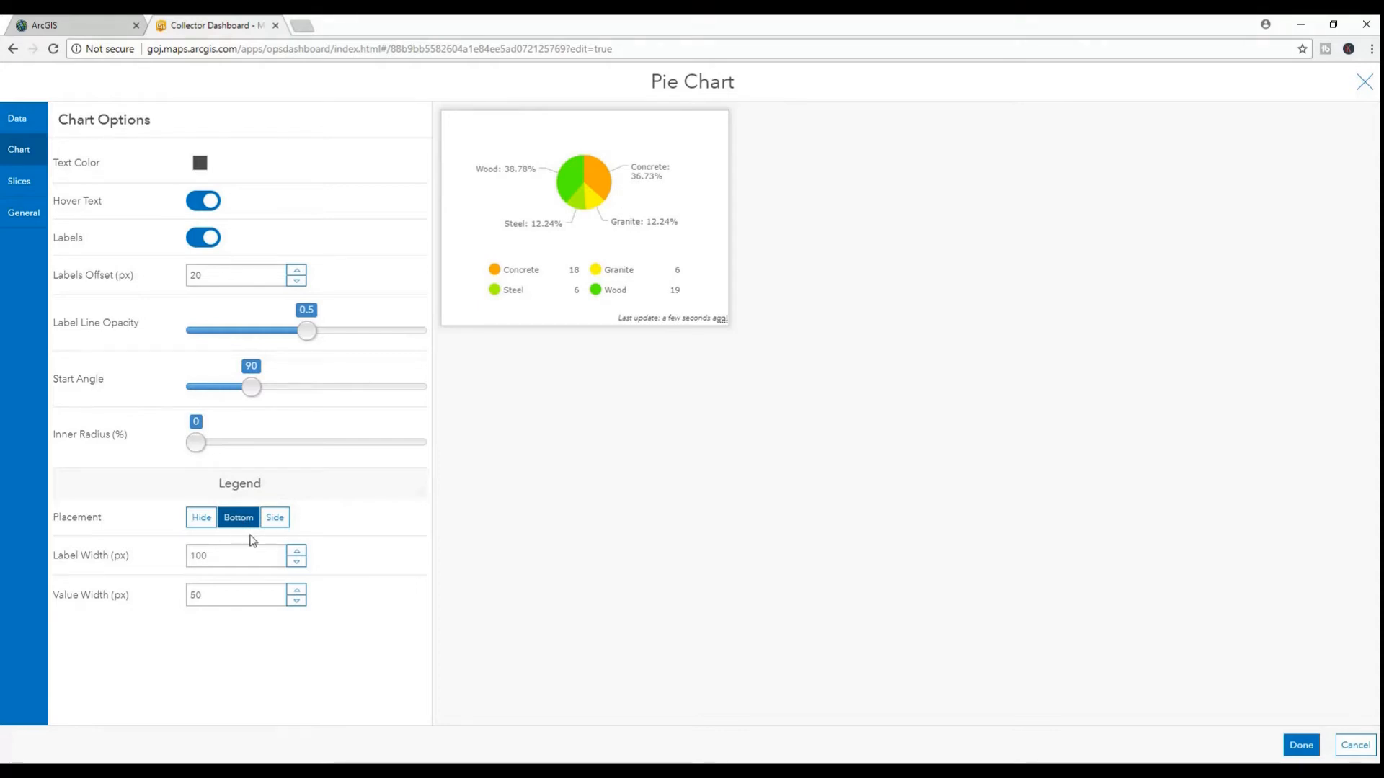
{"action": "left_click_drag", "start_coordinate": [213, 558], "coordinate": [170, 570]}
{"action": "type", "text": "50"}
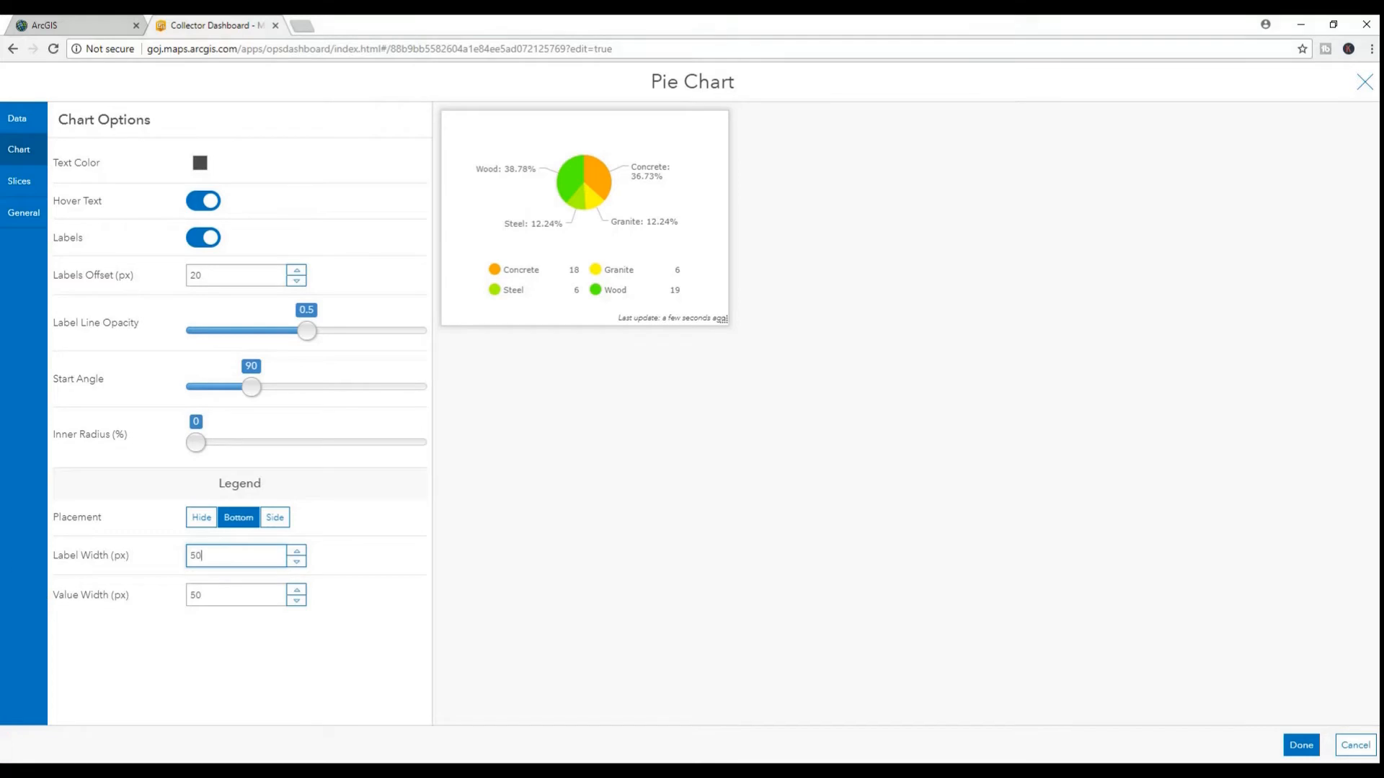
- Try light blue #bee8ff as the colour of the pie chart's Concrete slice
{"action": "left_click", "coordinate": [24, 183]}
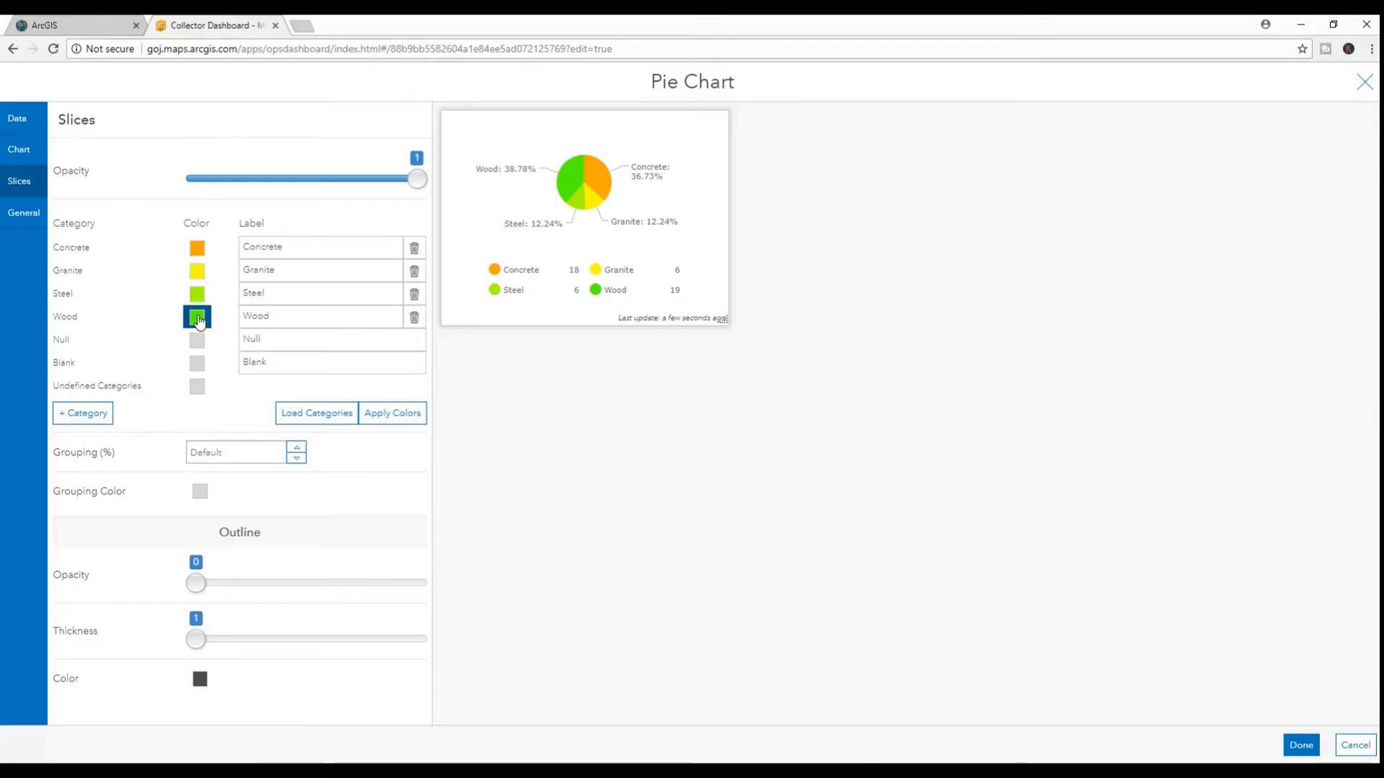
{"action": "left_click", "coordinate": [199, 254]}
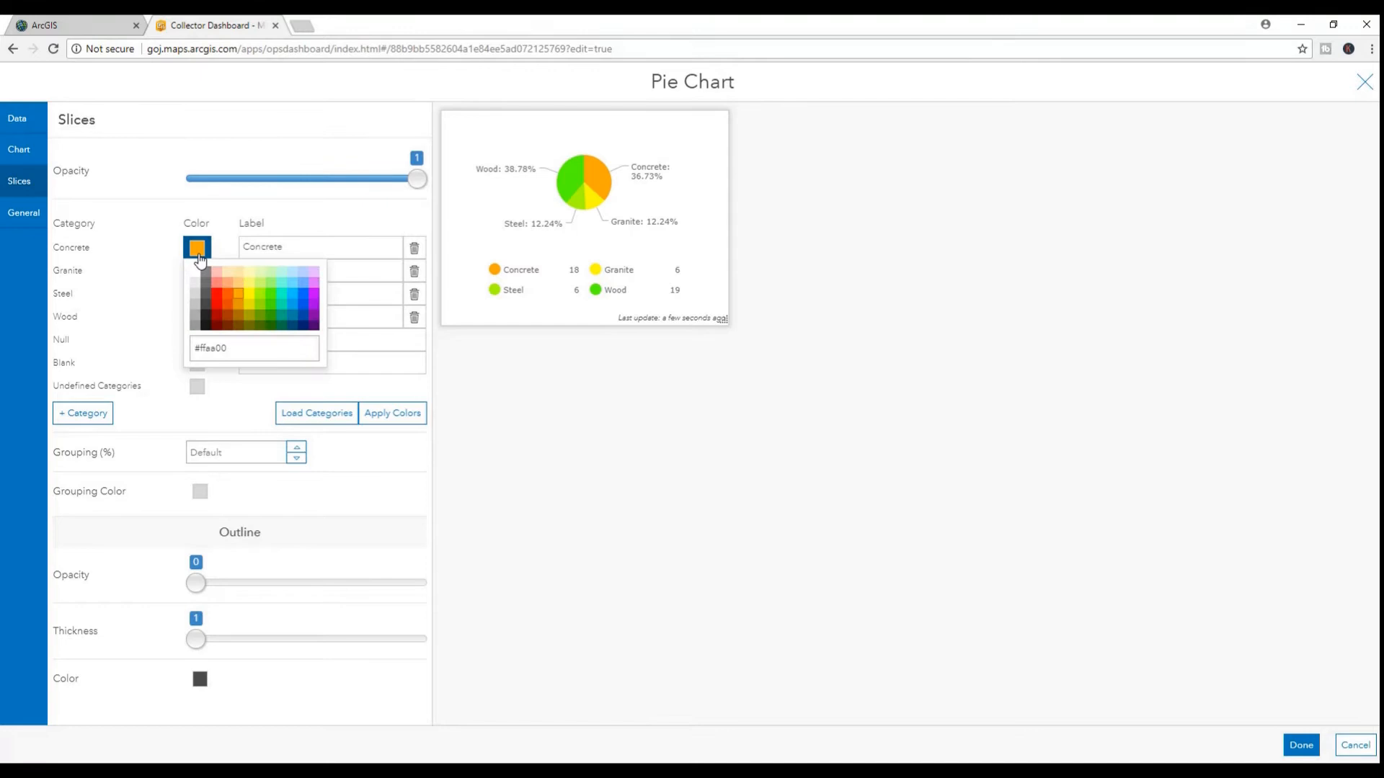
{"action": "left_click", "coordinate": [296, 277]}
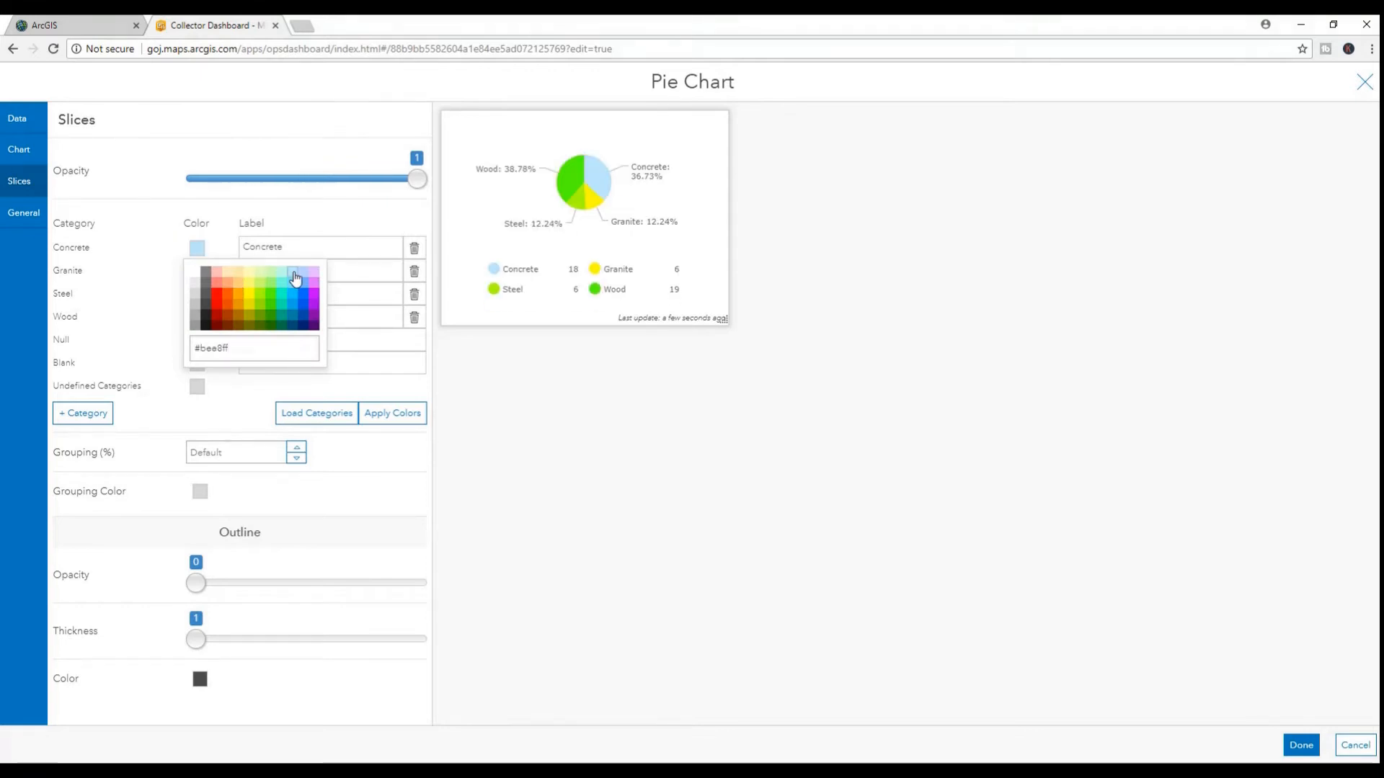
{"action": "left_click", "coordinate": [346, 364]}
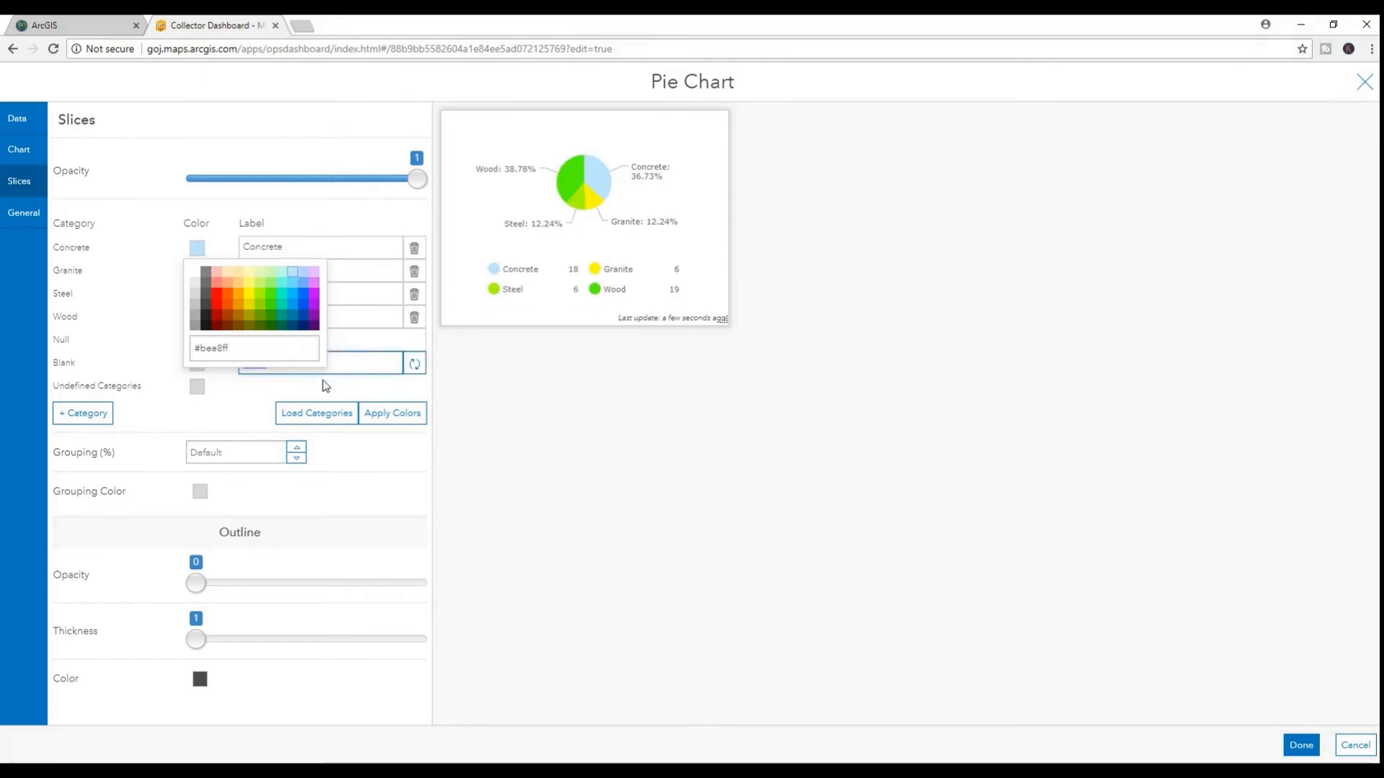
{"action": "left_click", "coordinate": [195, 256]}
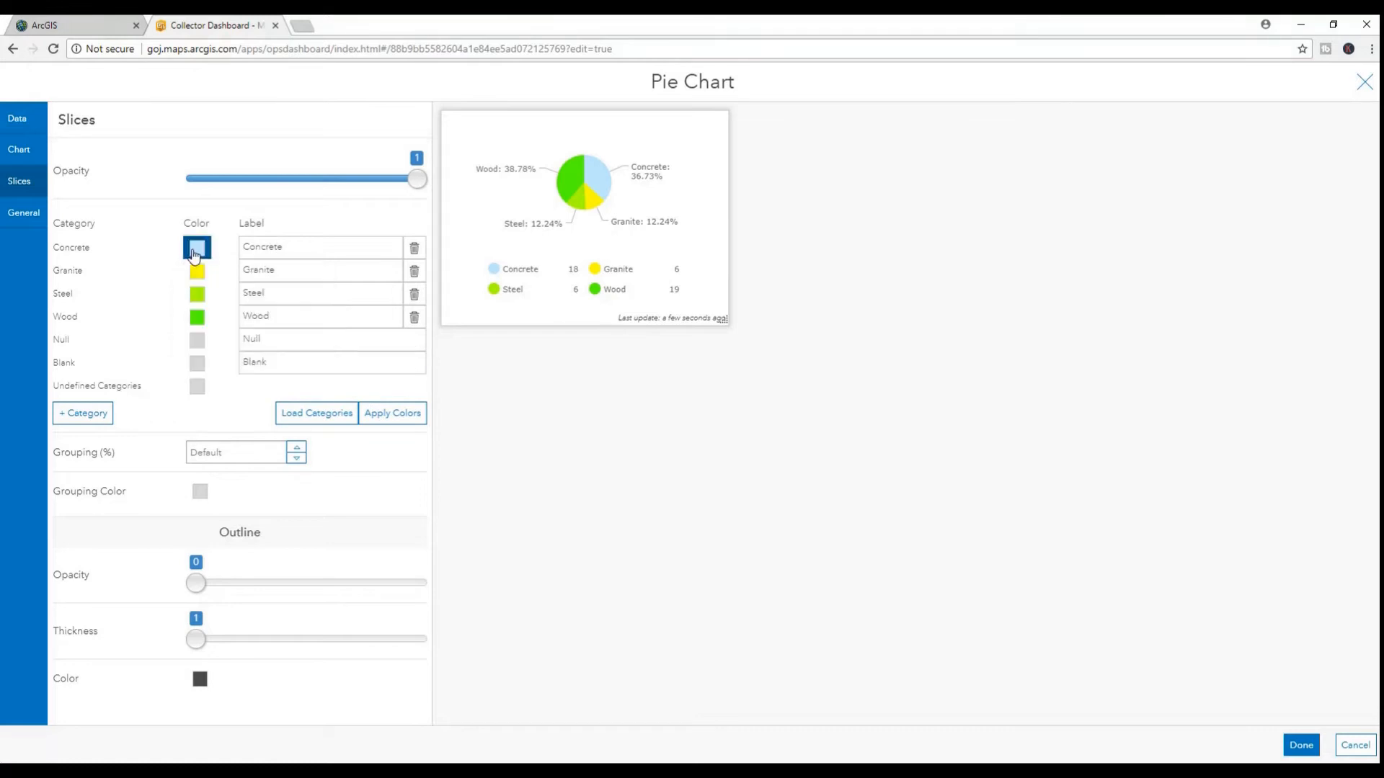
- Apply the second preset colour ramp to the slices, giving Concrete red, Granite blue, Steel green and Wood purple
{"action": "left_click", "coordinate": [376, 416]}
{"action": "left_click", "coordinate": [367, 443]}
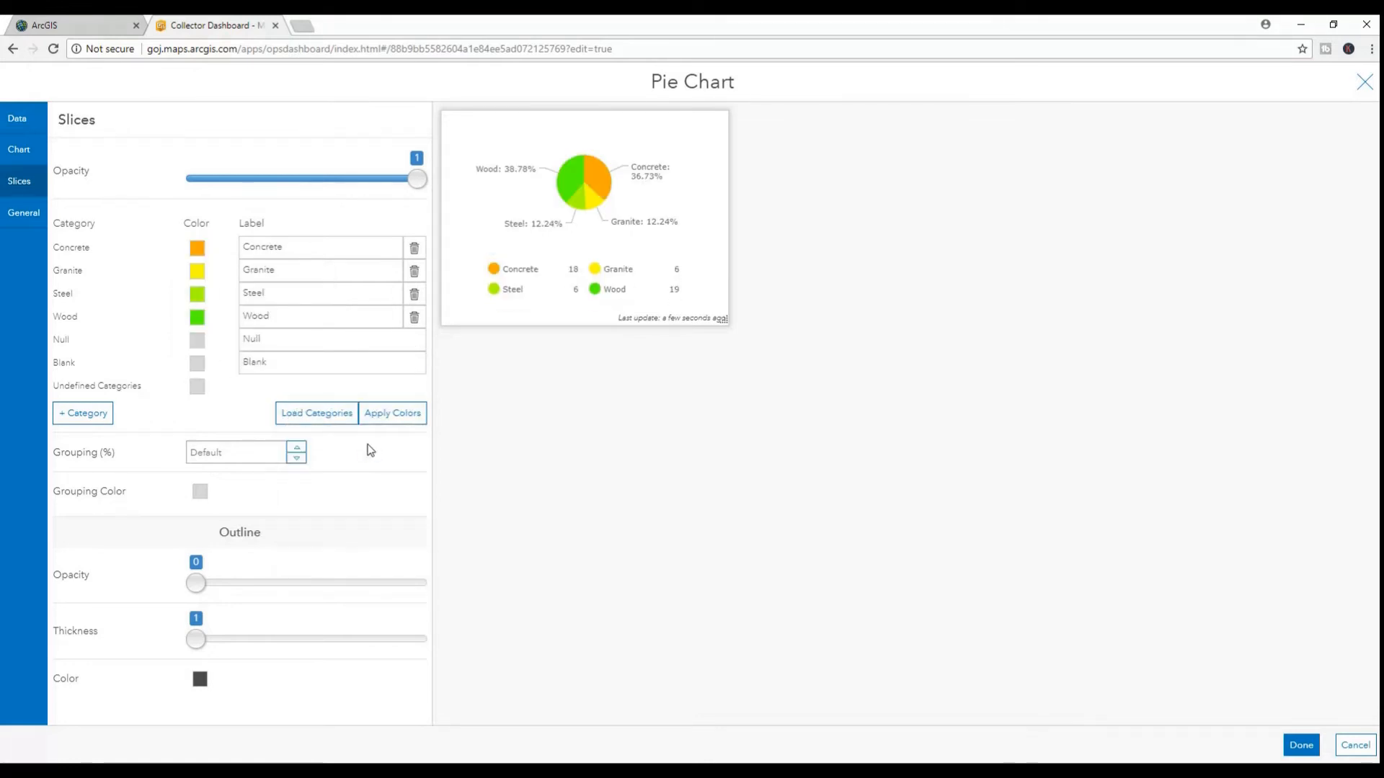
{"action": "left_click", "coordinate": [386, 413]}
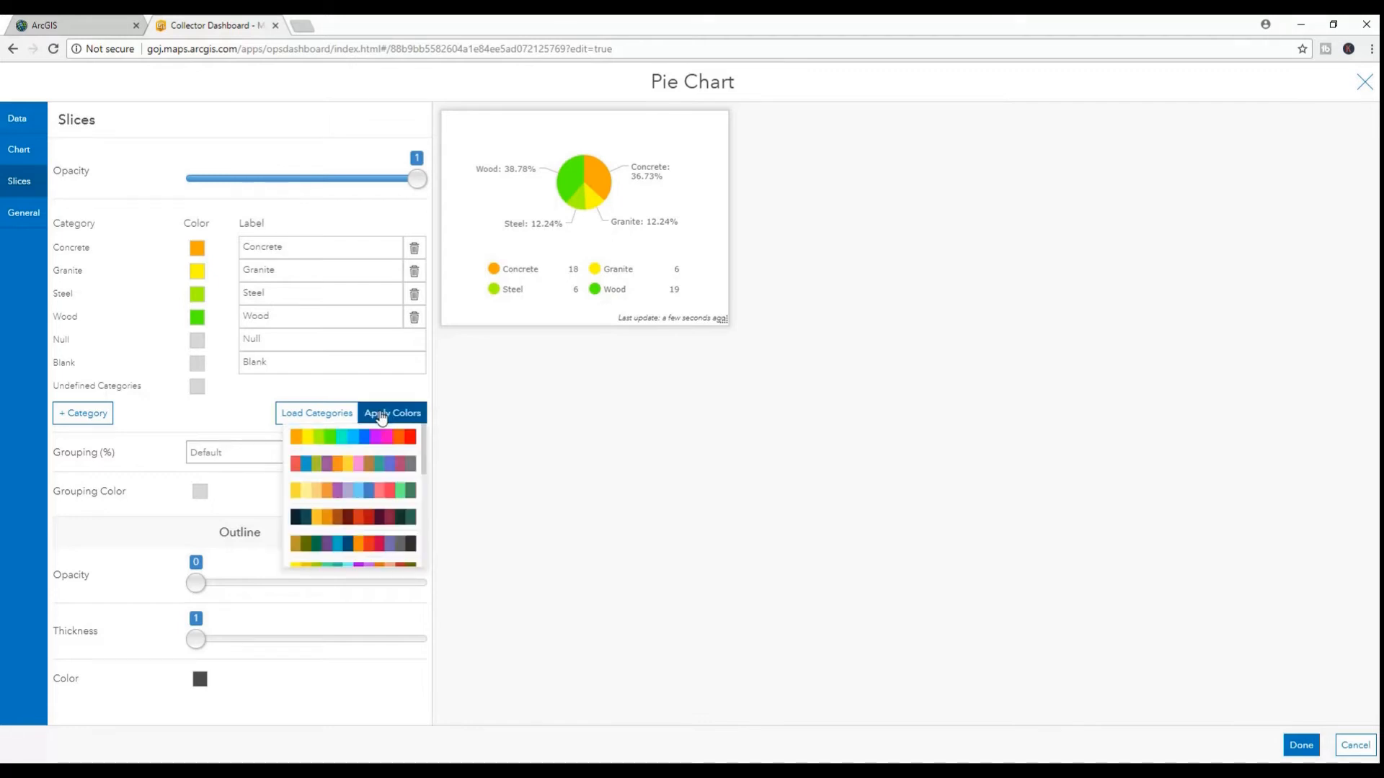
{"action": "left_click", "coordinate": [374, 461]}
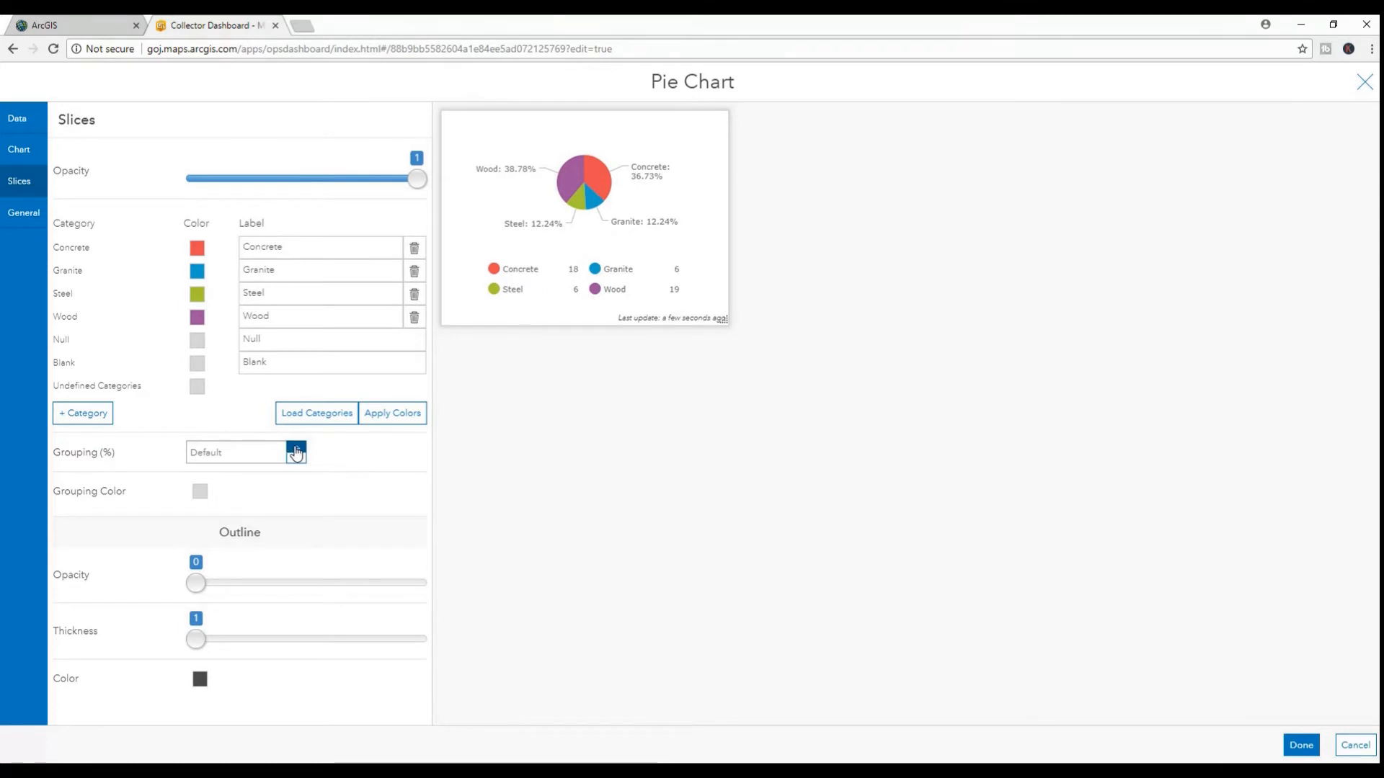
- Enter "Utility Pole distribution by material" as the pie chart's title in its general options
{"action": "left_click", "coordinate": [29, 221]}
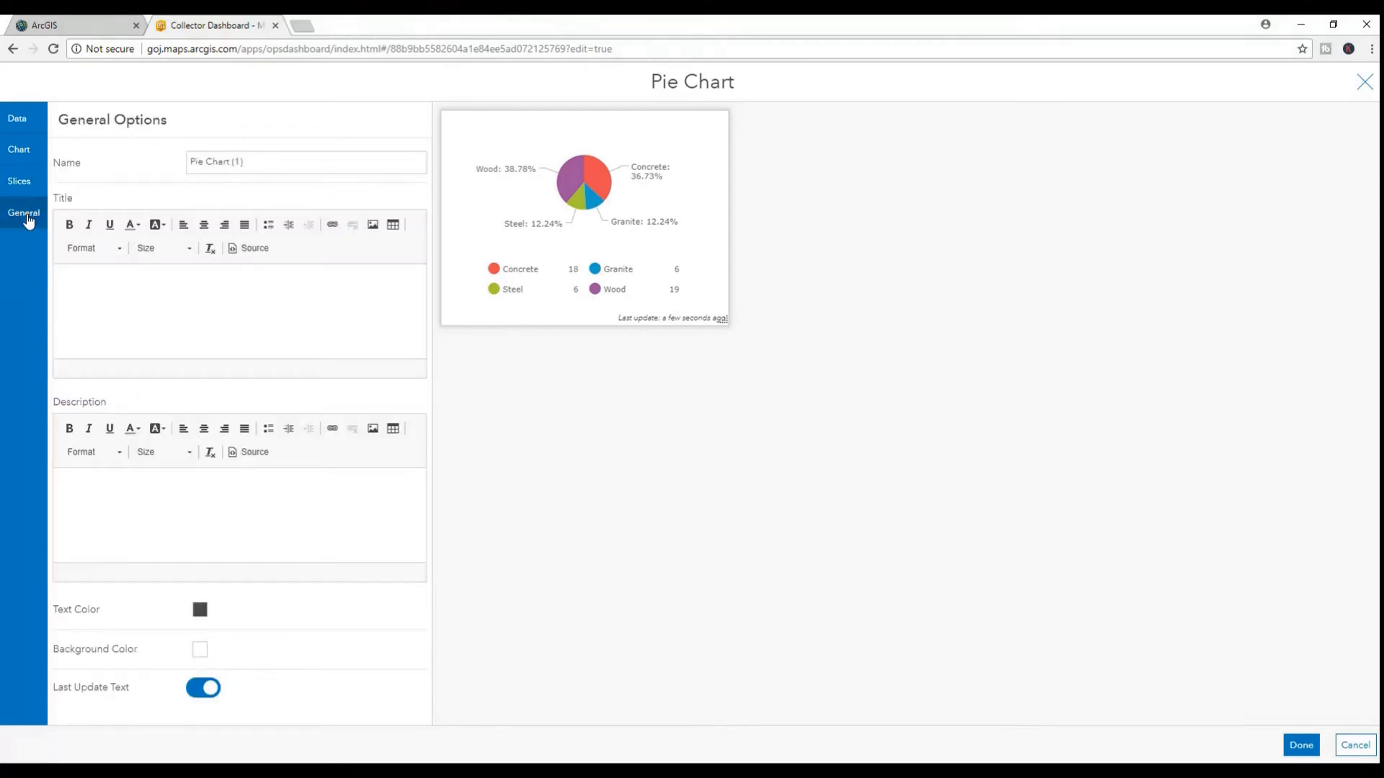
{"action": "left_click", "coordinate": [150, 297]}
{"action": "type", "text": "Uti"}
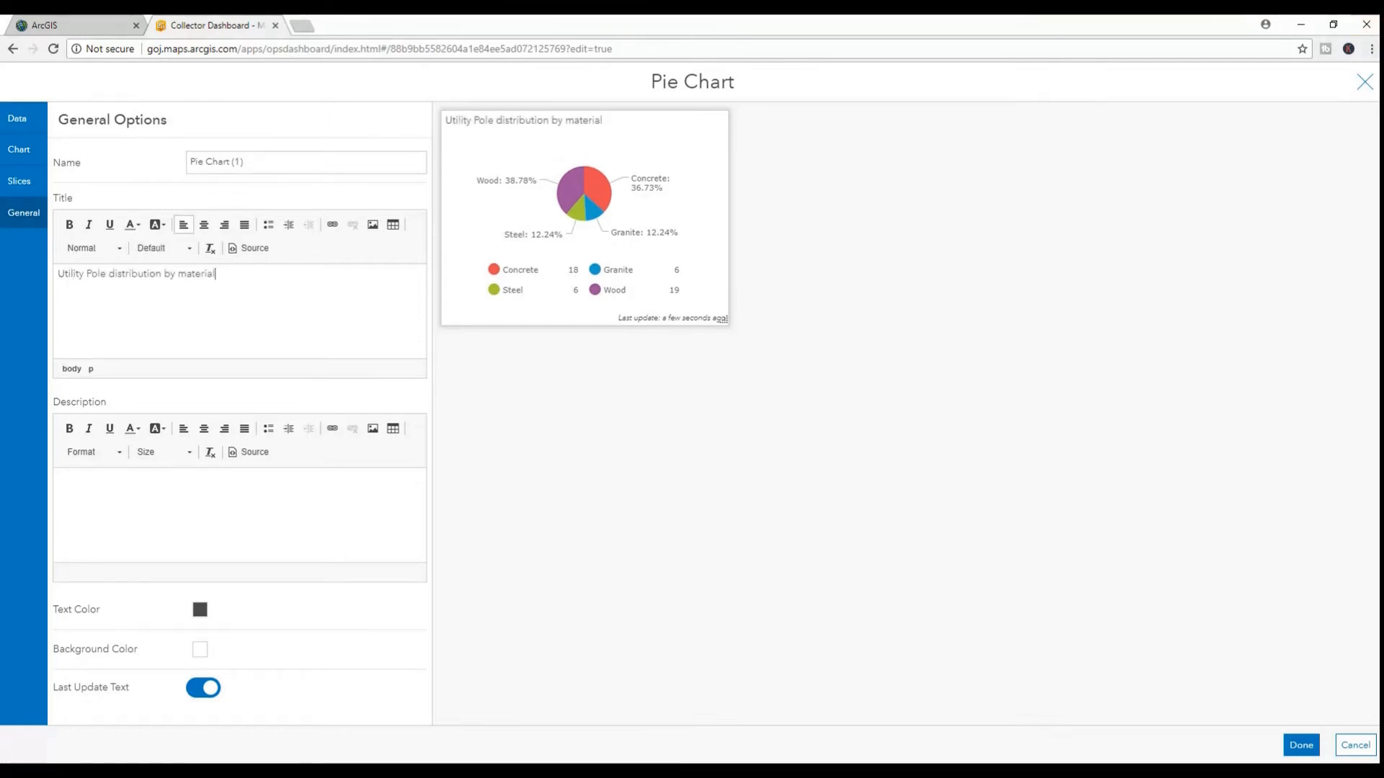
- Format the pie chart's title as centred, bold, italic and size 18, and finish the chart's configuration
{"action": "left_click_drag", "start_coordinate": [230, 276], "coordinate": [45, 276]}
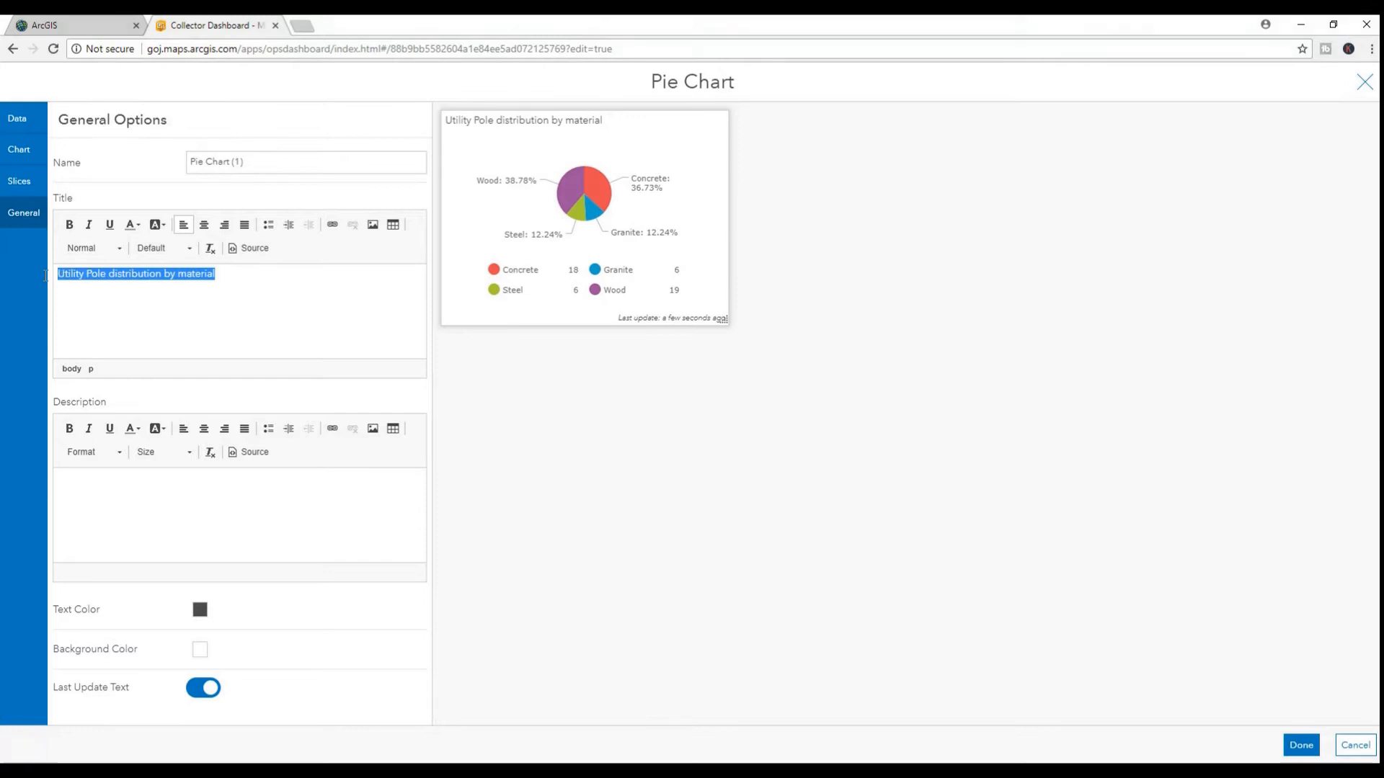
{"action": "left_click", "coordinate": [204, 224]}
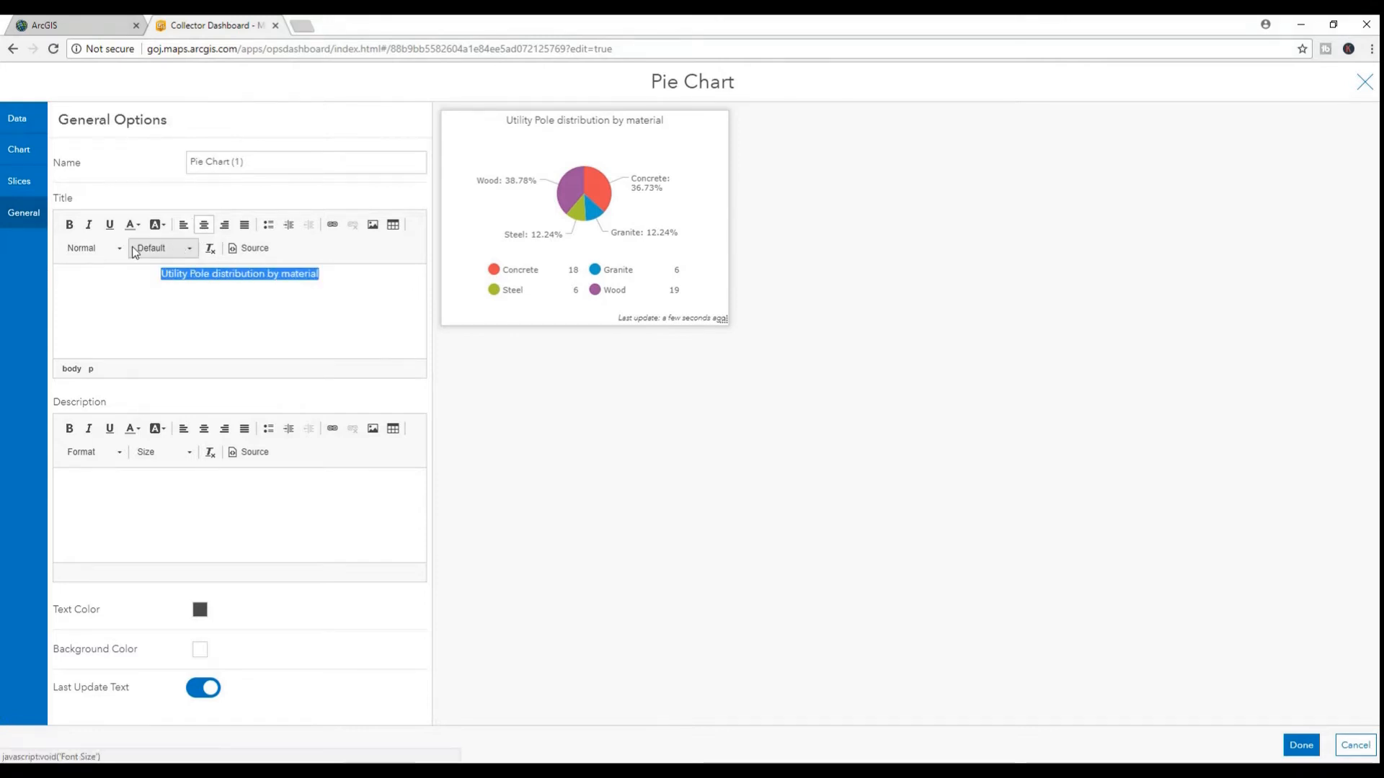
{"action": "left_click", "coordinate": [88, 224]}
{"action": "left_click", "coordinate": [69, 225]}
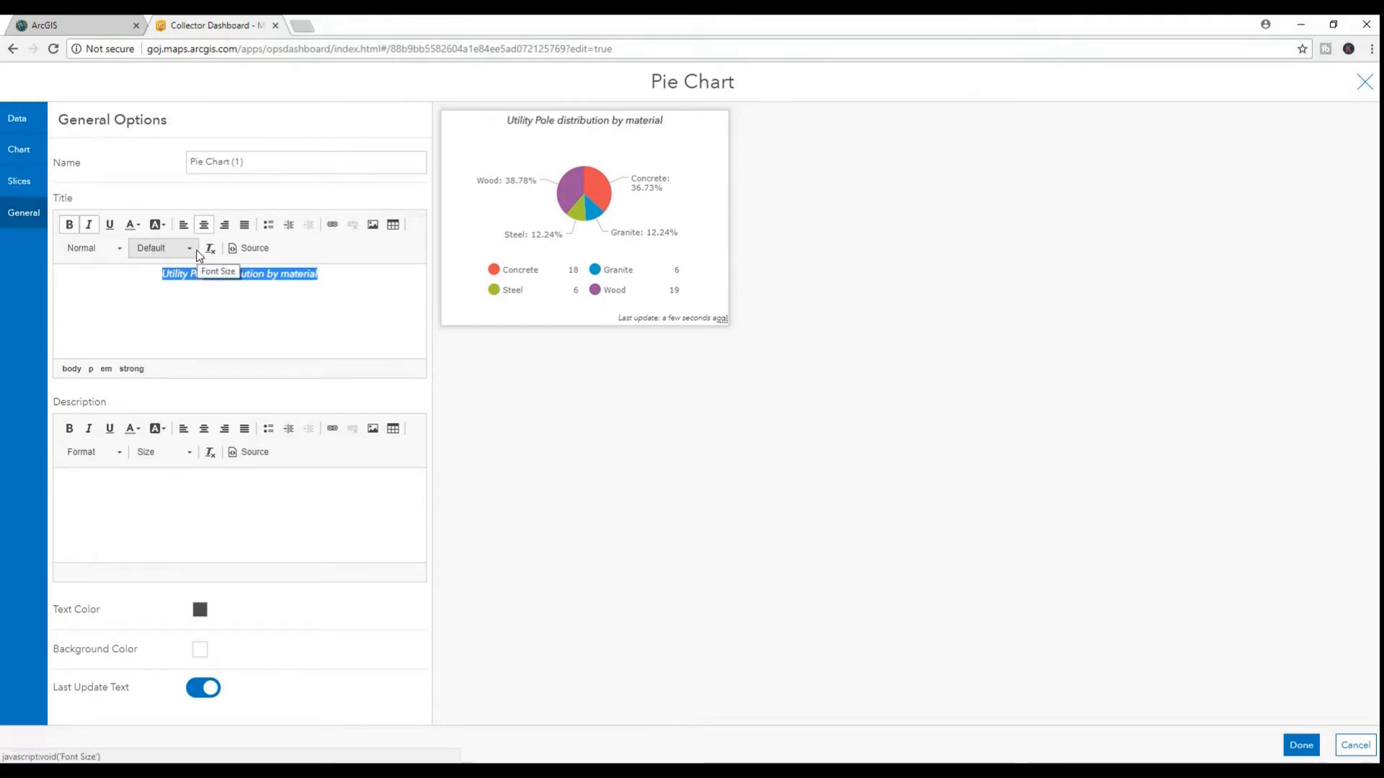
{"action": "left_click", "coordinate": [190, 249]}
{"action": "scroll", "coordinate": [179, 317], "scroll_direction": "down", "scroll_amount": 3}
{"action": "scroll", "coordinate": [170, 296], "scroll_direction": "up", "scroll_amount": 3}
{"action": "scroll", "coordinate": [170, 317], "scroll_direction": "down", "scroll_amount": 2}
{"action": "left_click", "coordinate": [164, 317]}
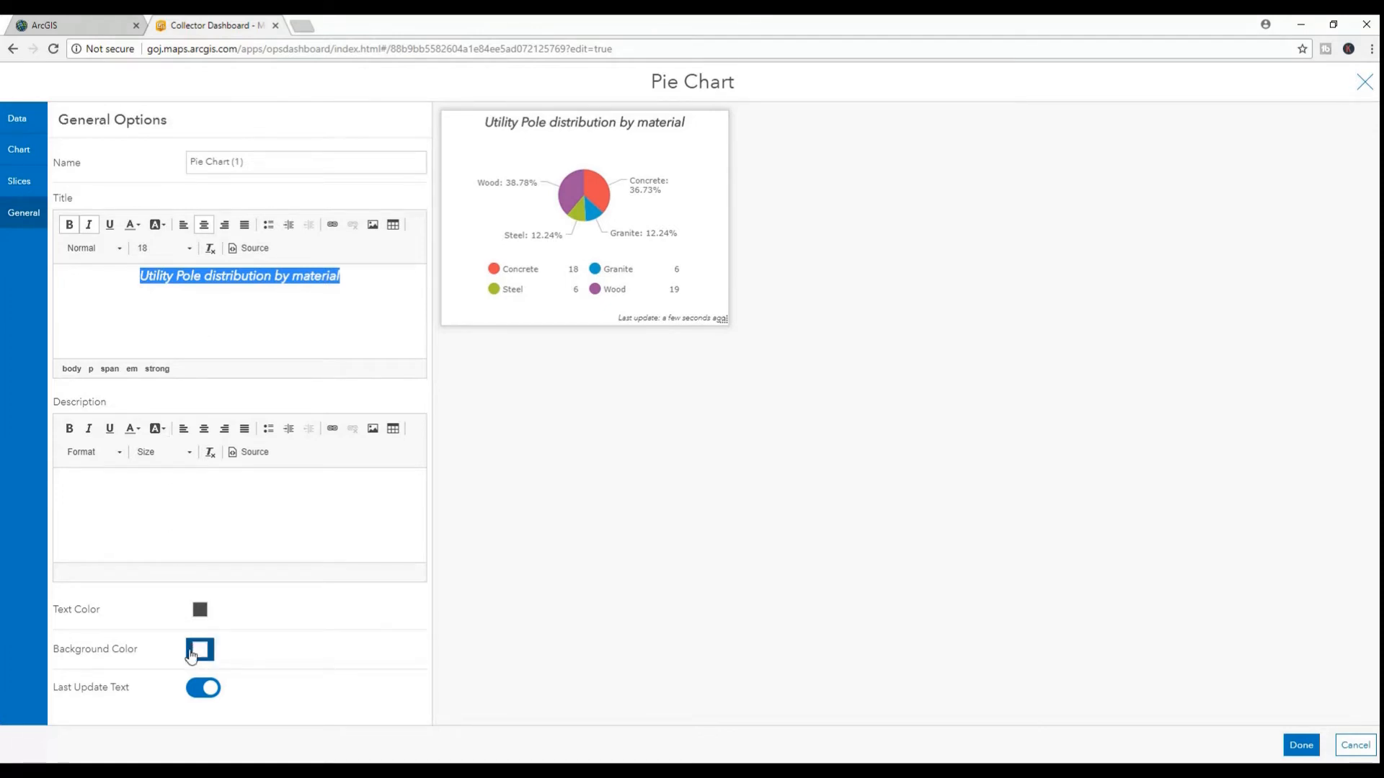
{"action": "left_click", "coordinate": [1284, 745]}
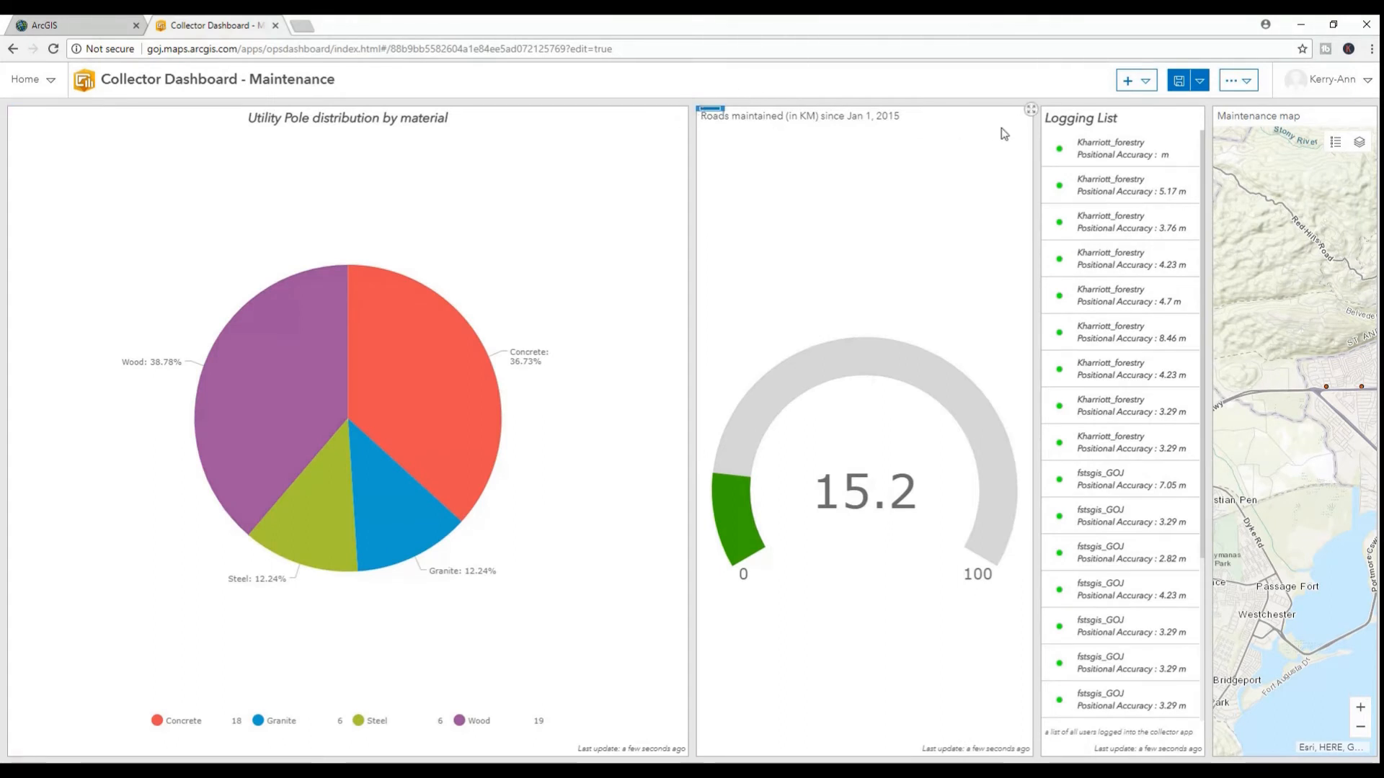
- Rearrange the dashboard so the road gauge sits between the Logging List and the map, with the pie chart stacked below the gauge
{"action": "mouse_move", "coordinate": [708, 112]}
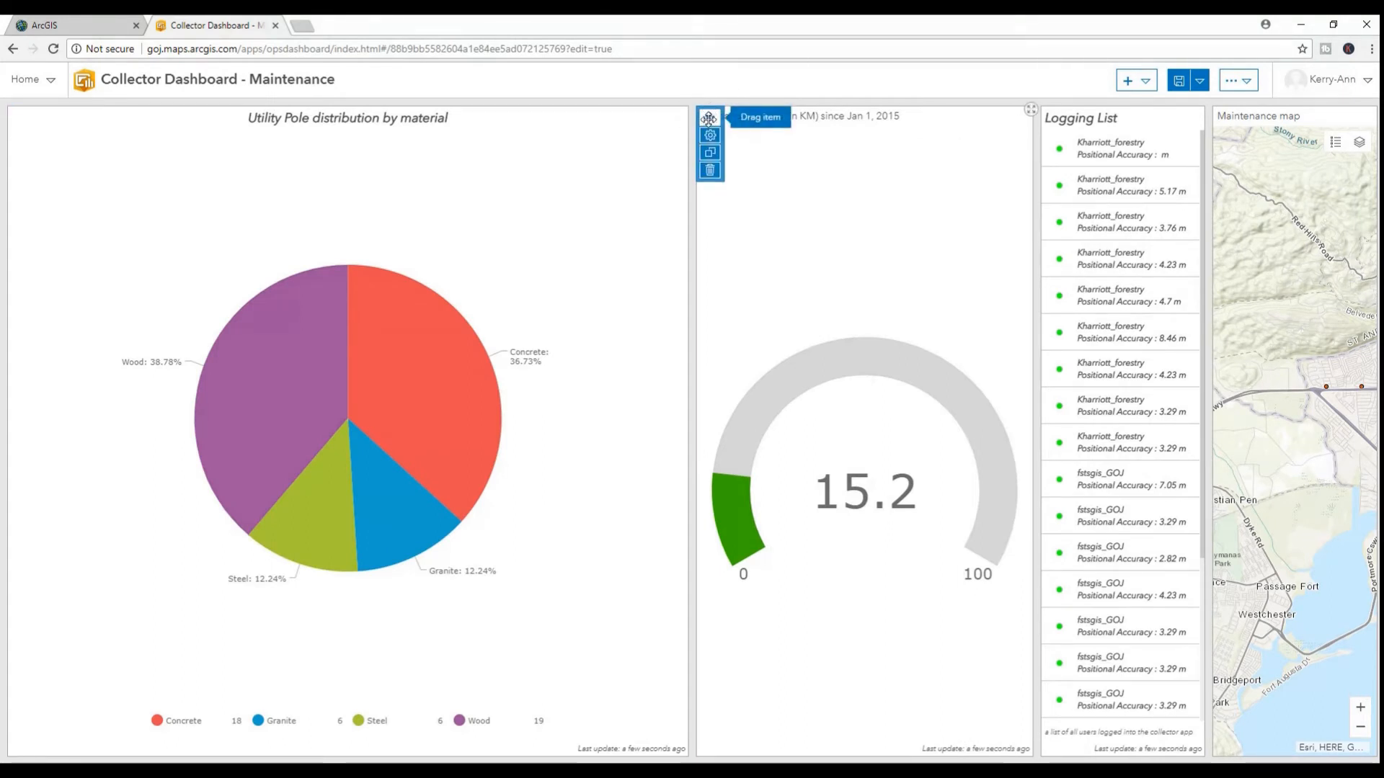
{"action": "left_click_drag", "start_coordinate": [709, 118], "coordinate": [1240, 434]}
{"action": "mouse_move", "coordinate": [18, 114]}
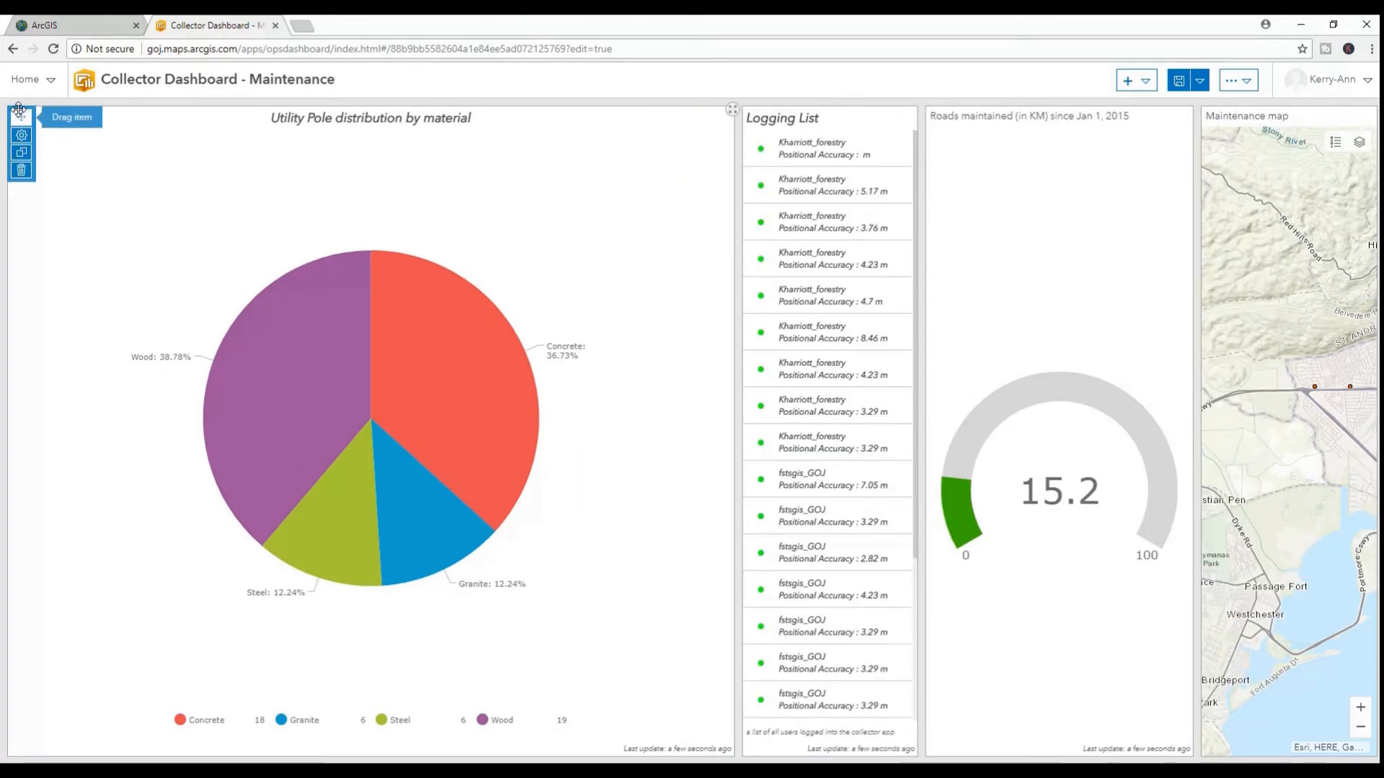
{"action": "left_click_drag", "start_coordinate": [18, 114], "coordinate": [1057, 726]}
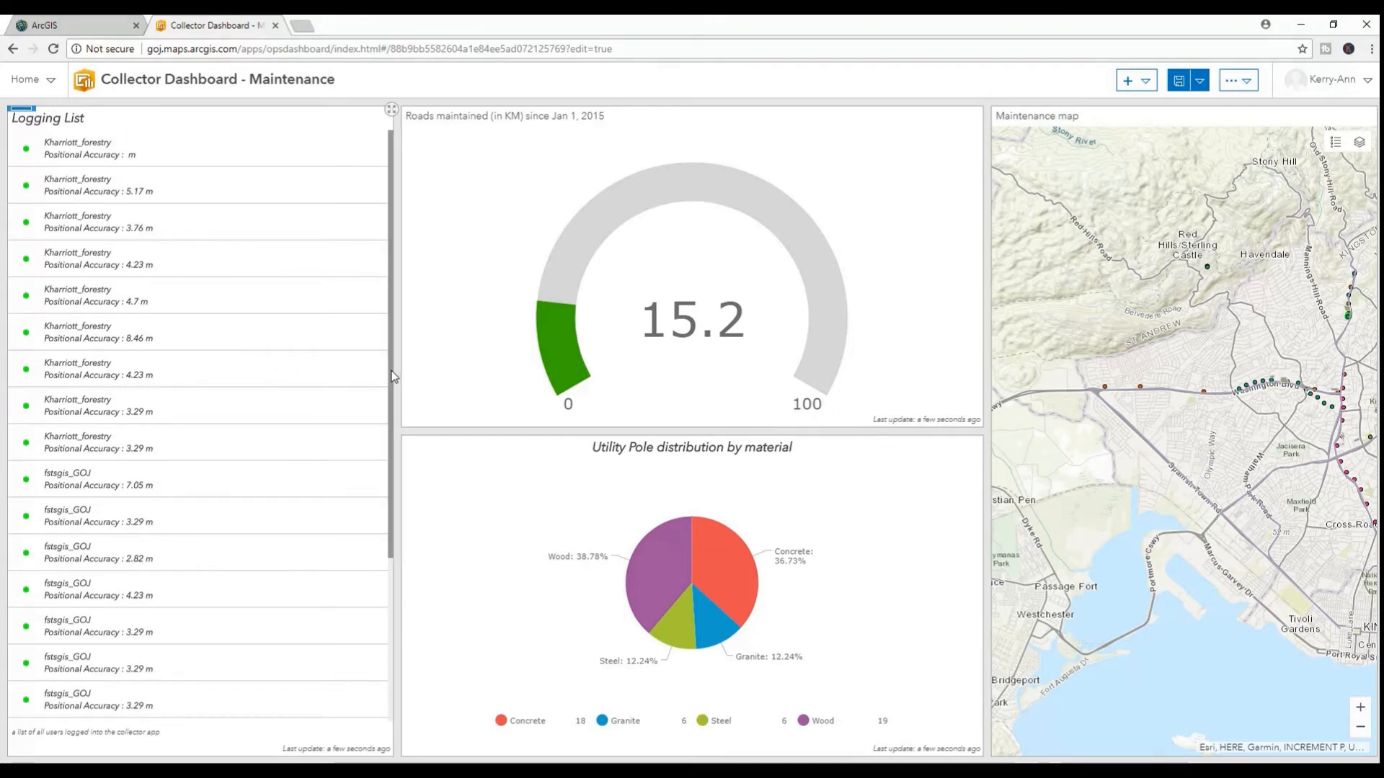
- Narrow the Logging List and the gauge and pie chart column so the map fills most of the dashboard, and save it
{"action": "left_click_drag", "start_coordinate": [393, 371], "coordinate": [212, 353]}
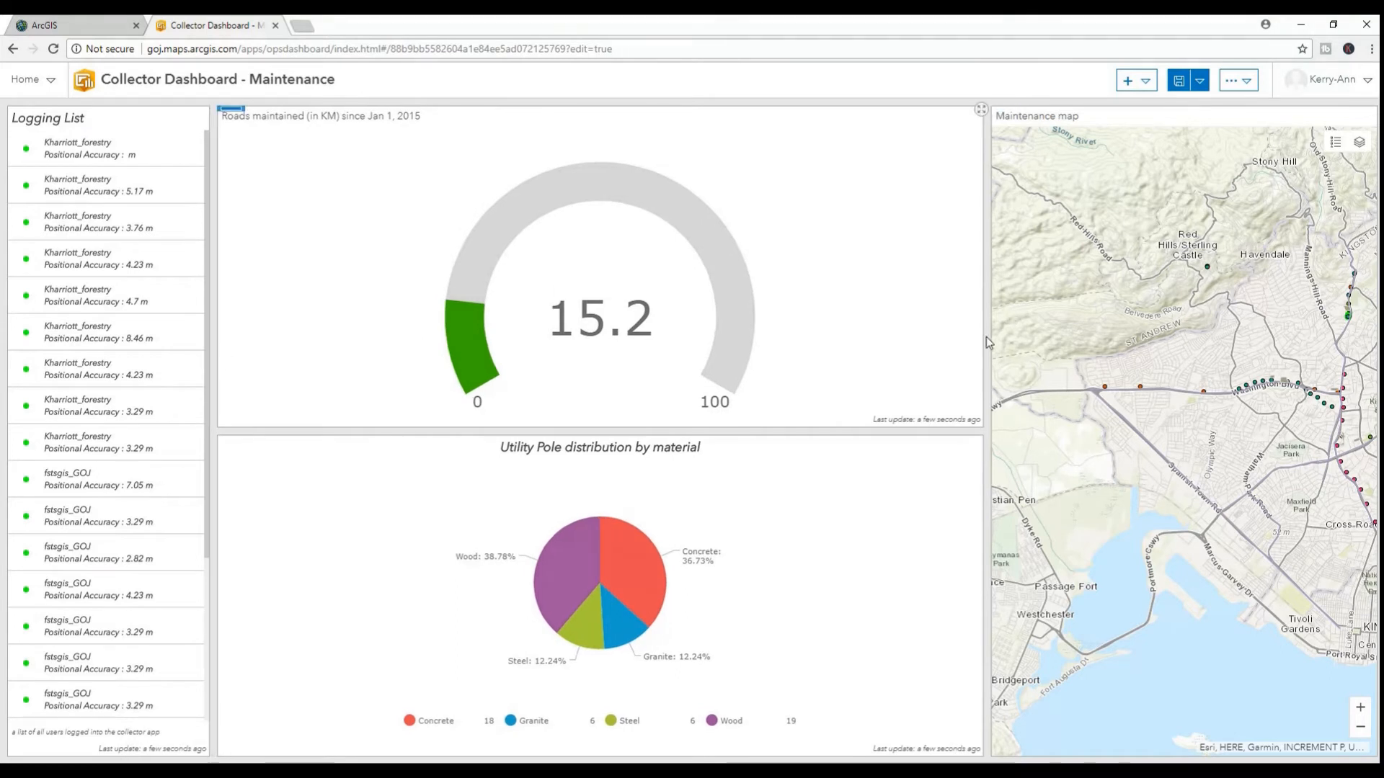
{"action": "left_click_drag", "start_coordinate": [986, 335], "coordinate": [519, 346]}
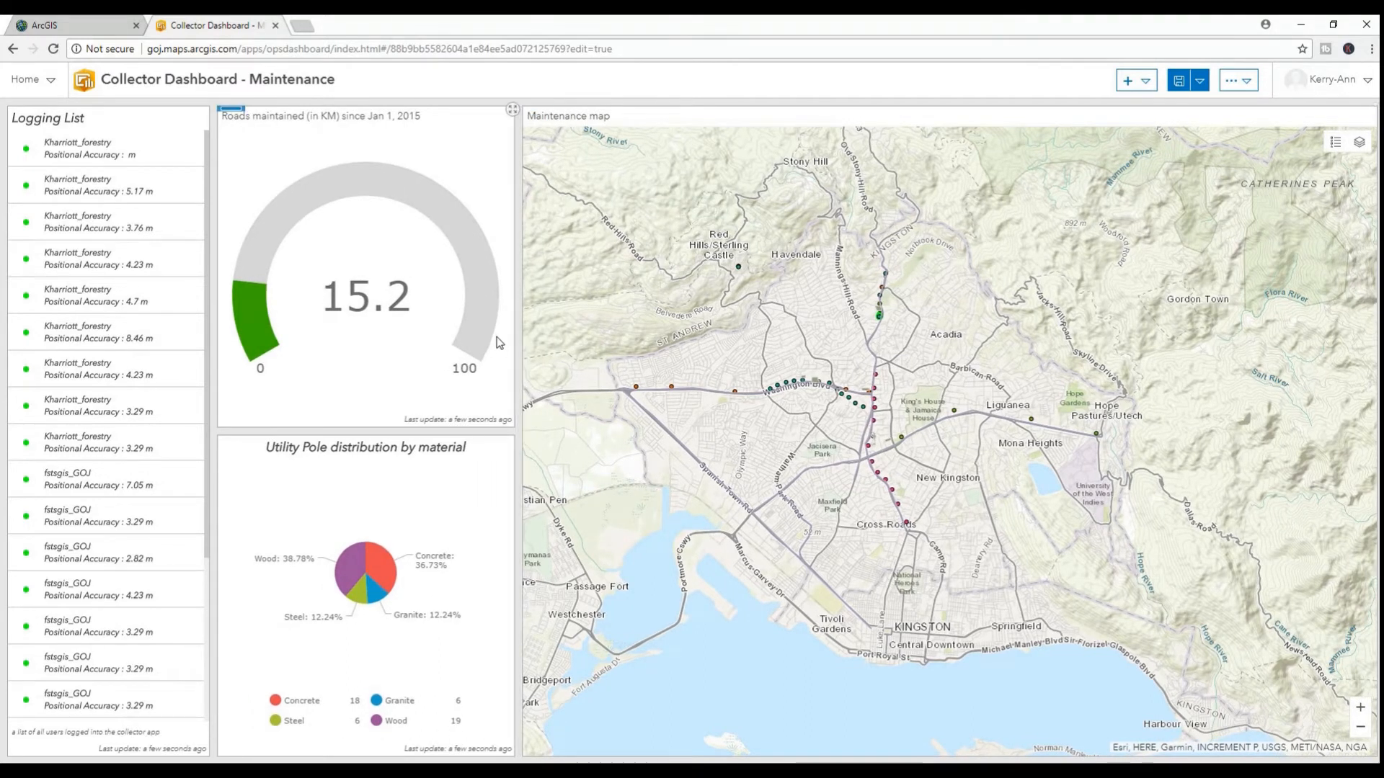
{"action": "left_click", "coordinate": [1181, 81]}
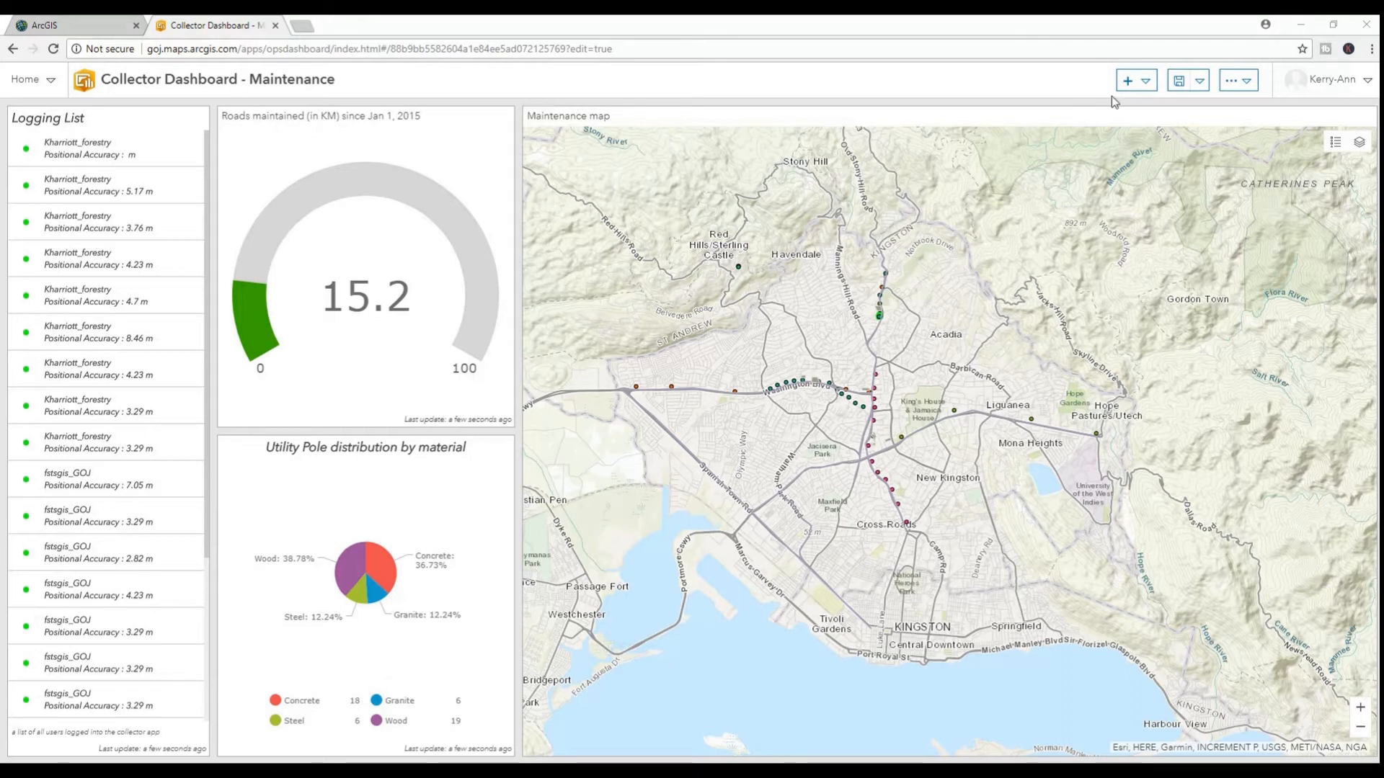
- Add a serial chart based on the Utility Pole layer, with grouped values using Status as the category field
{"action": "left_click", "coordinate": [1144, 82]}
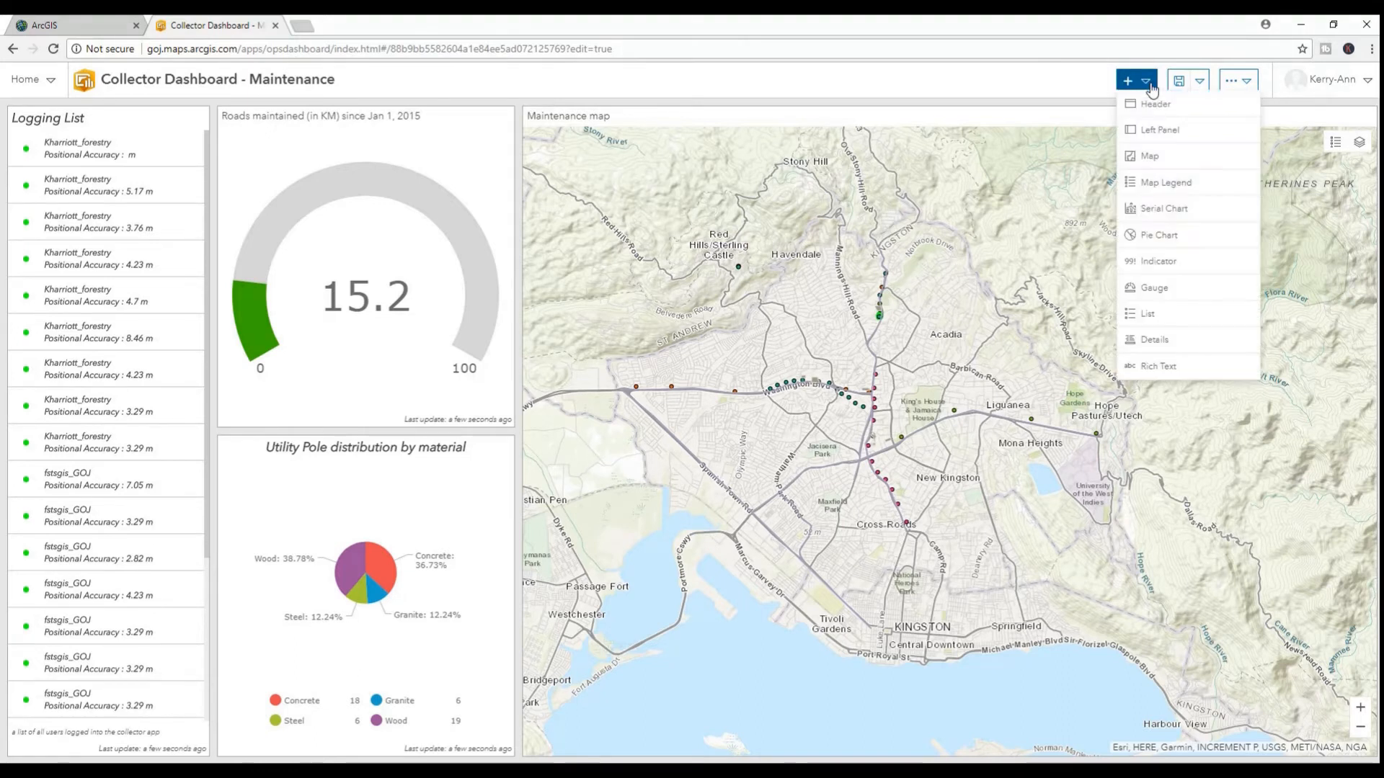
{"action": "left_click", "coordinate": [1163, 209]}
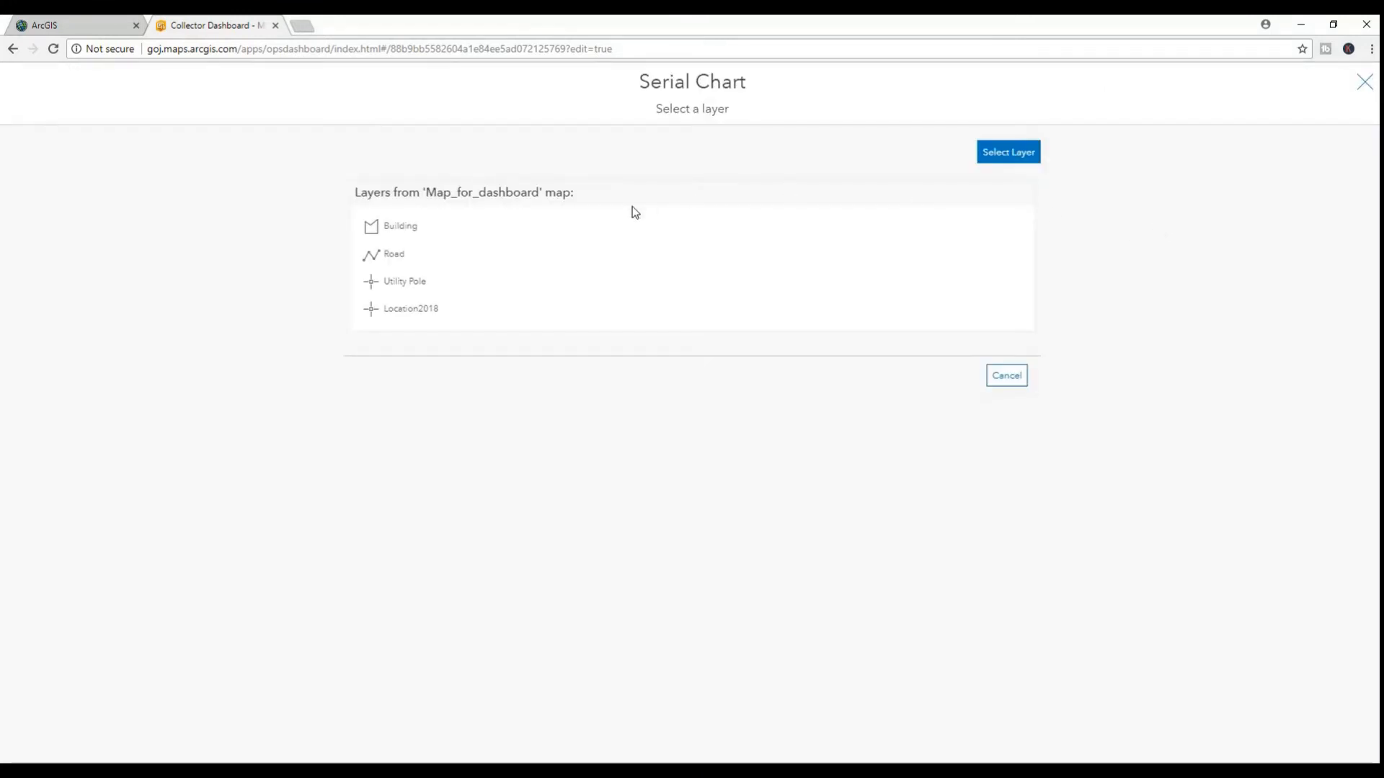
{"action": "left_click", "coordinate": [408, 289]}
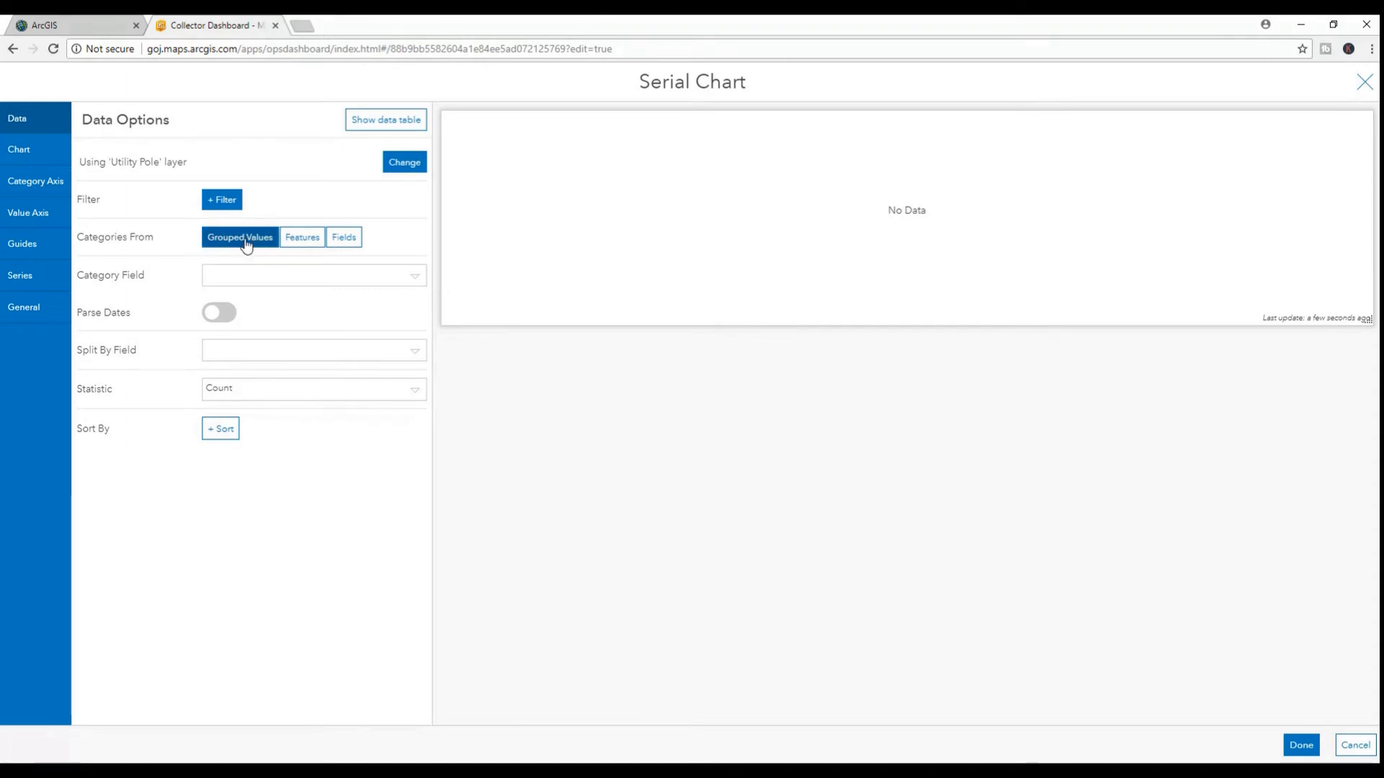
{"action": "left_click", "coordinate": [419, 281]}
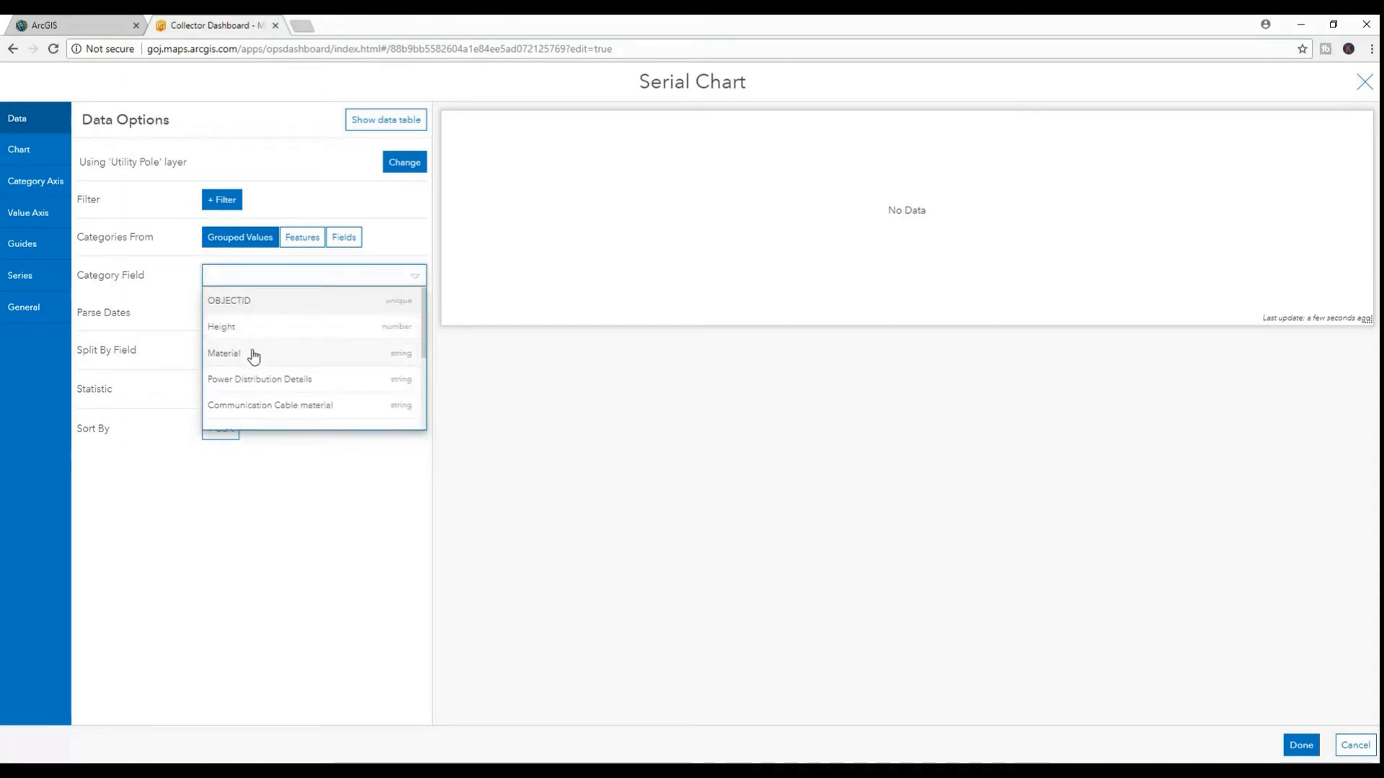
{"action": "scroll", "coordinate": [253, 355], "scroll_direction": "down", "scroll_amount": 3}
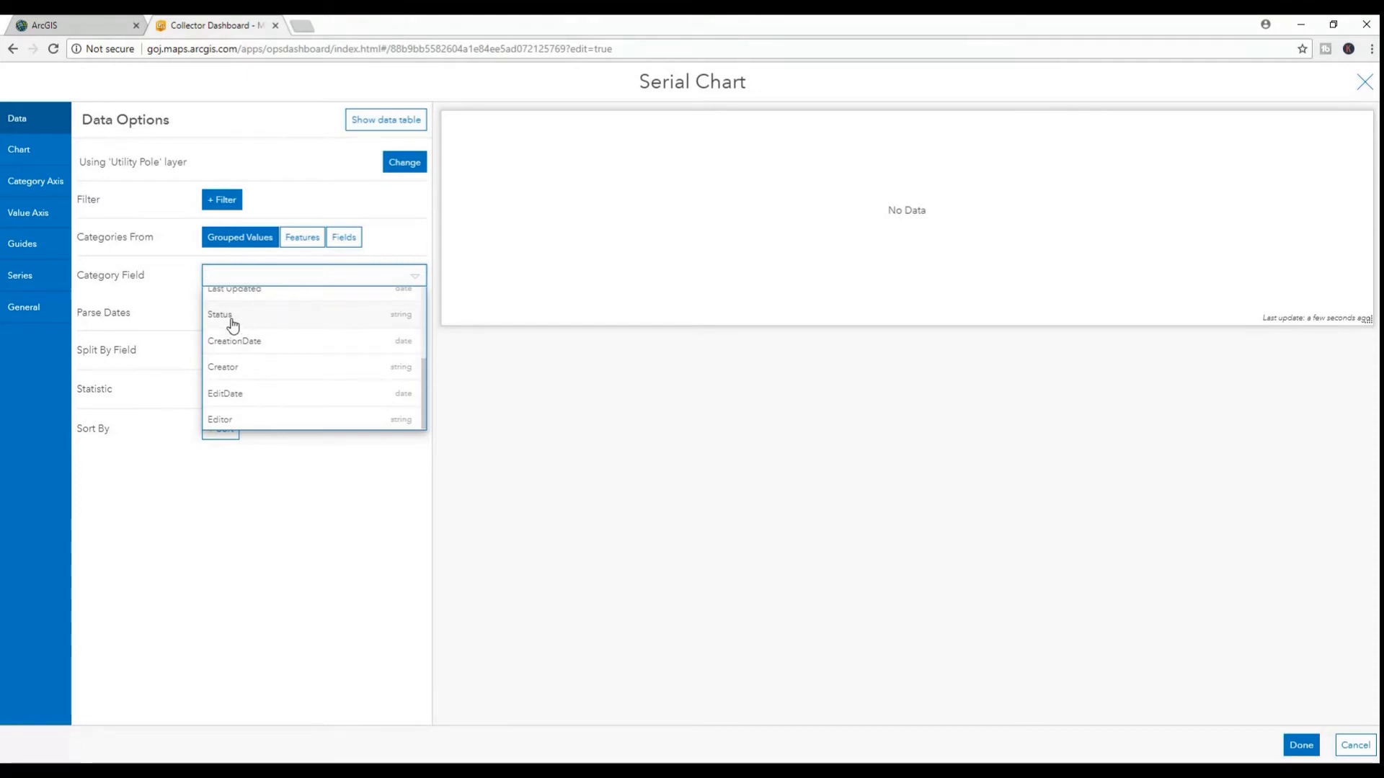
{"action": "left_click", "coordinate": [232, 325]}
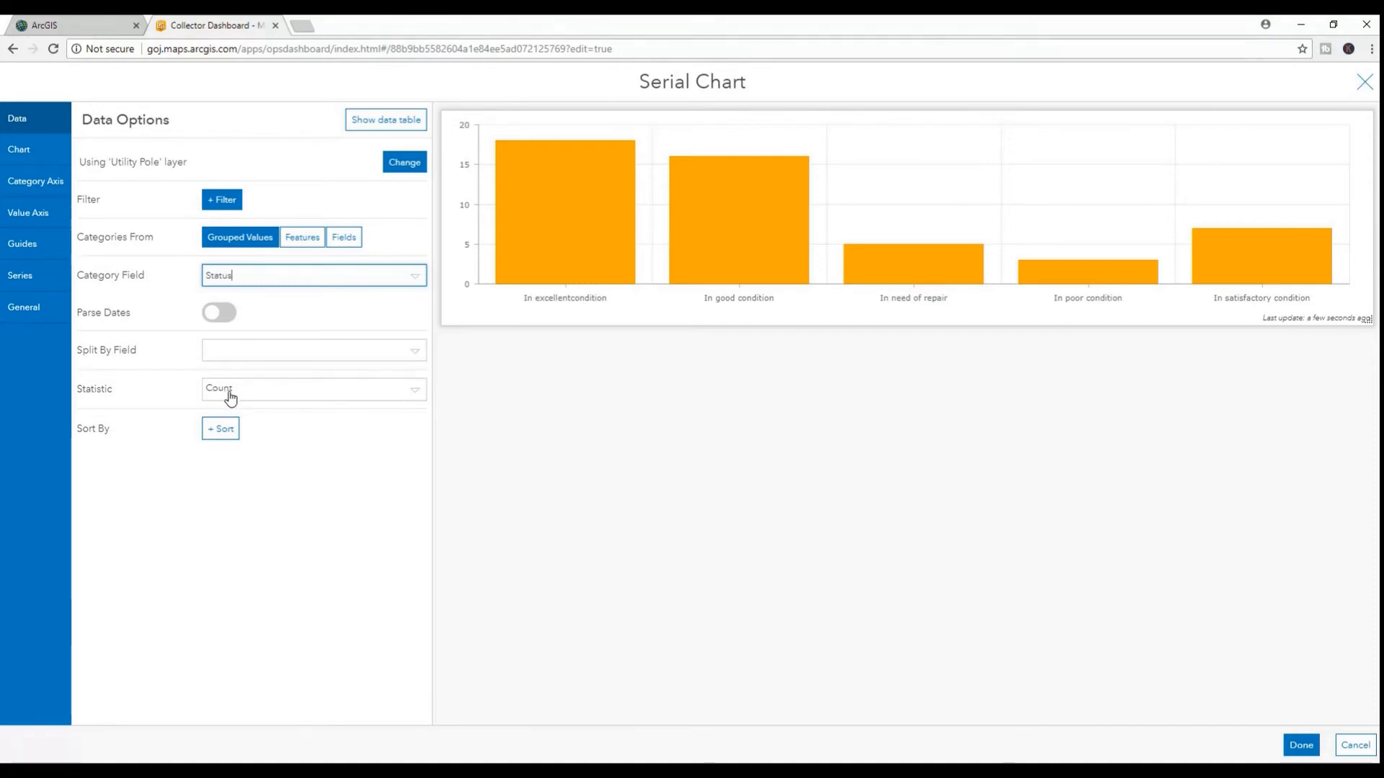
- Try the horizontal orientation for the serial chart and return it to vertical
{"action": "left_click", "coordinate": [36, 154]}
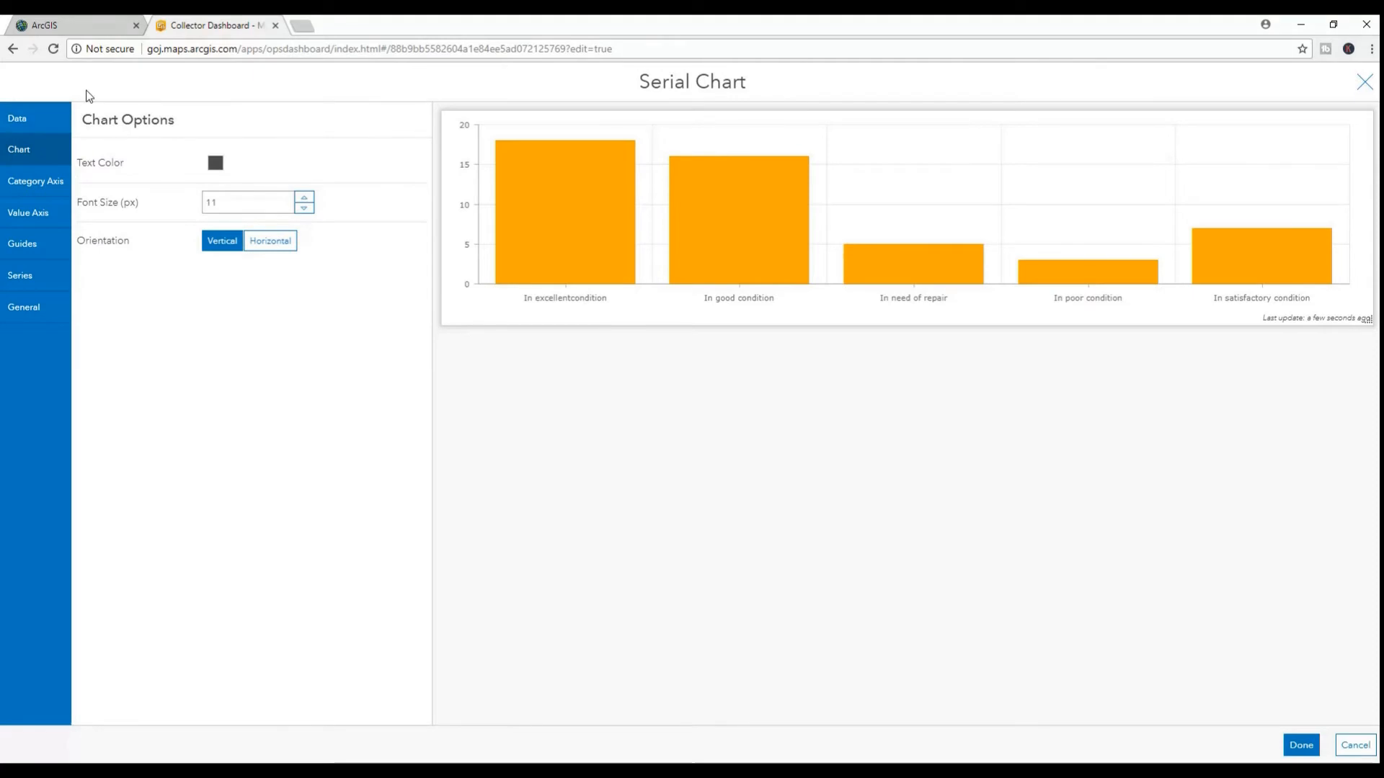
{"action": "left_click", "coordinate": [263, 242]}
{"action": "left_click", "coordinate": [211, 245]}
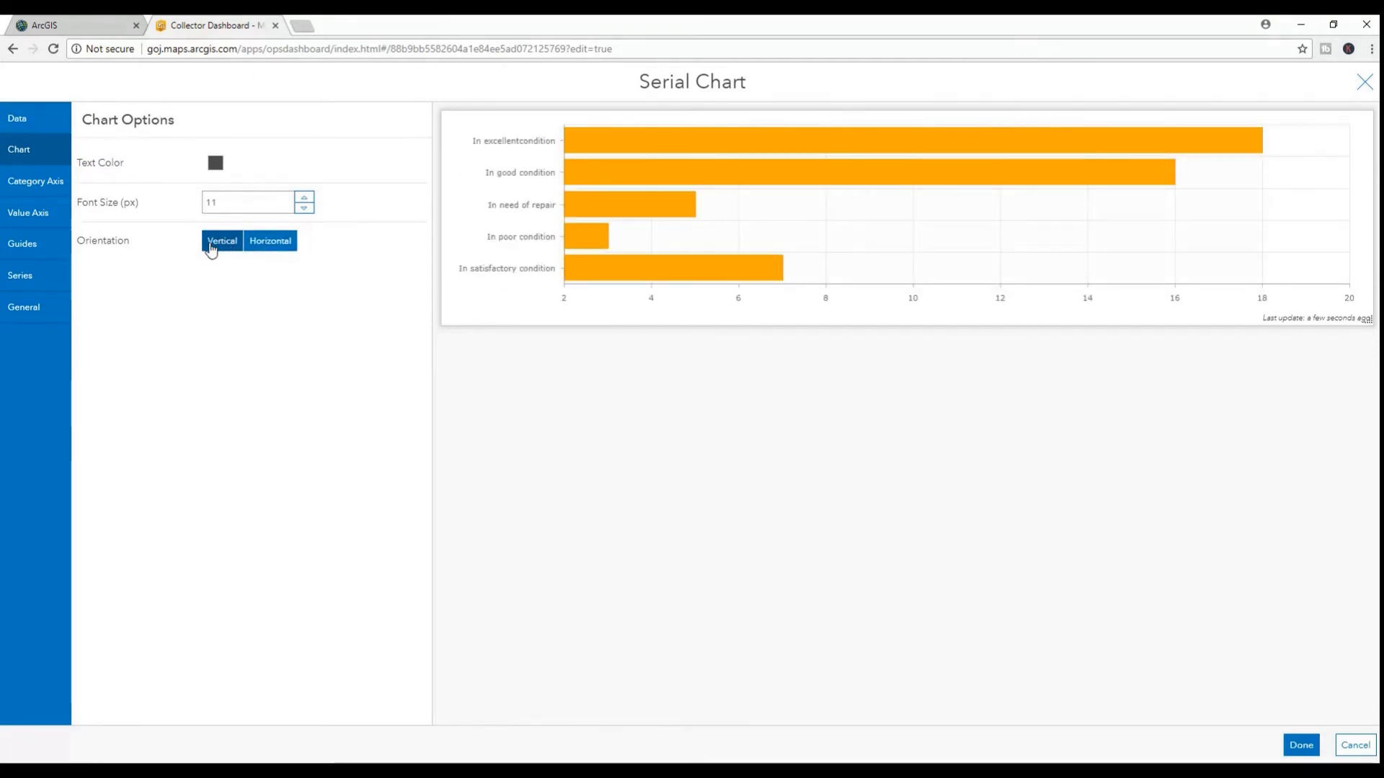
- Title the serial chart's category axis "Utility pole status" and set the title size to 15 px
{"action": "left_click", "coordinate": [26, 191]}
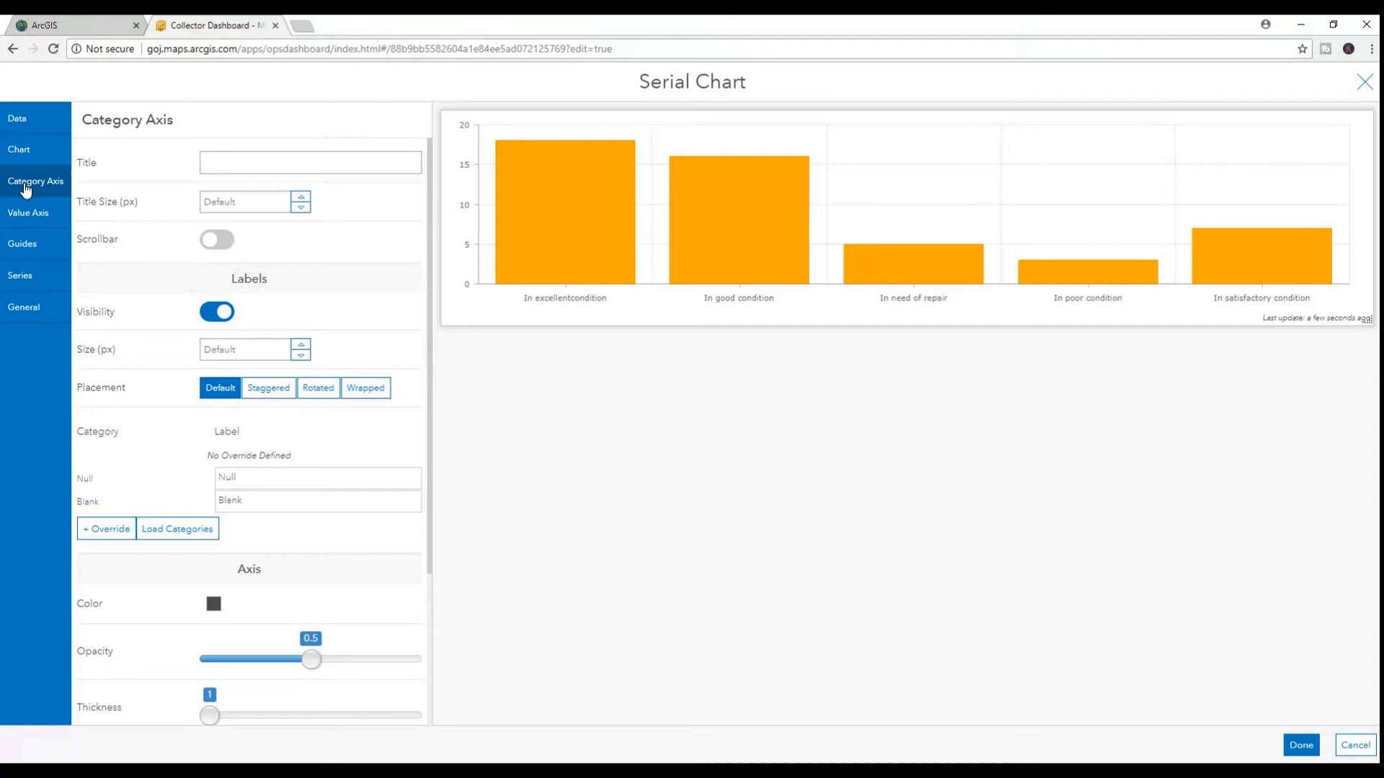
{"action": "left_click", "coordinate": [217, 160]}
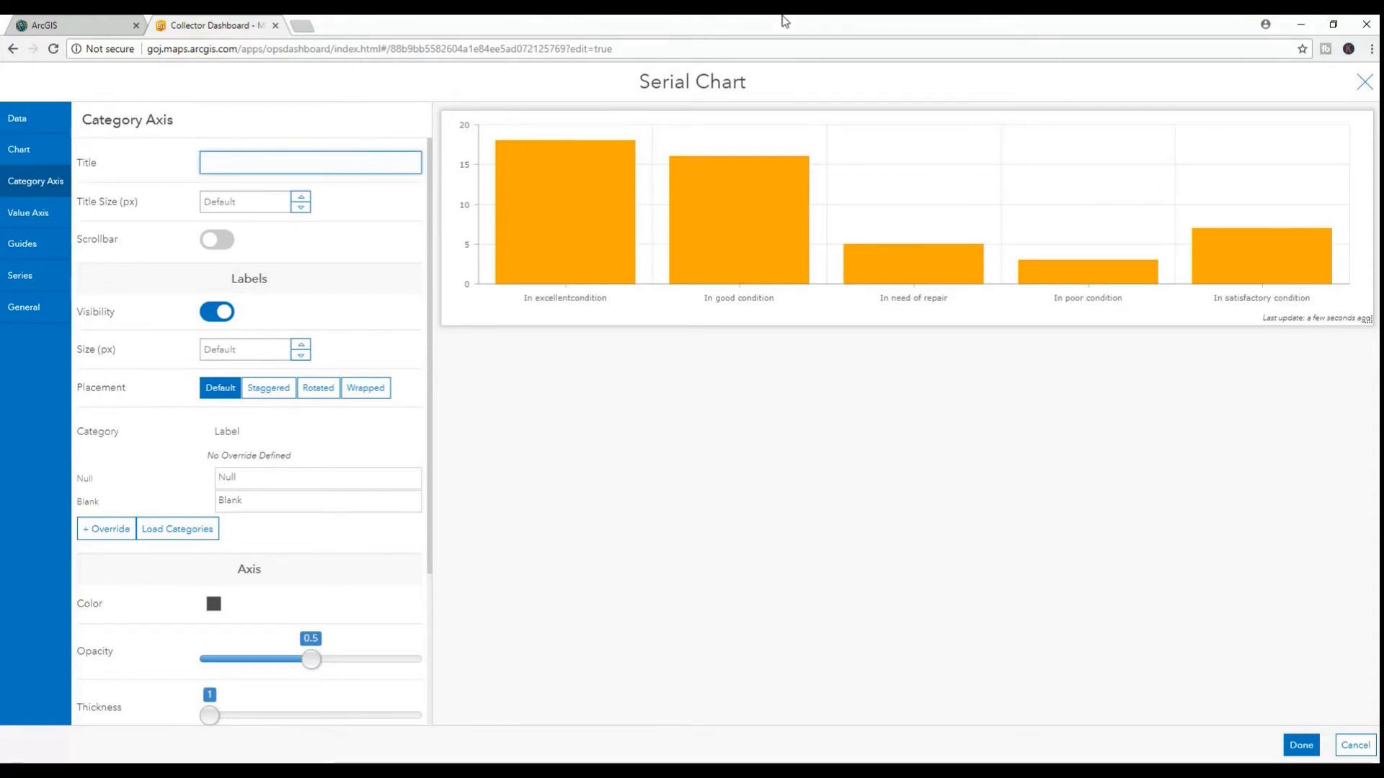
{"action": "type", "text": "Utility"}
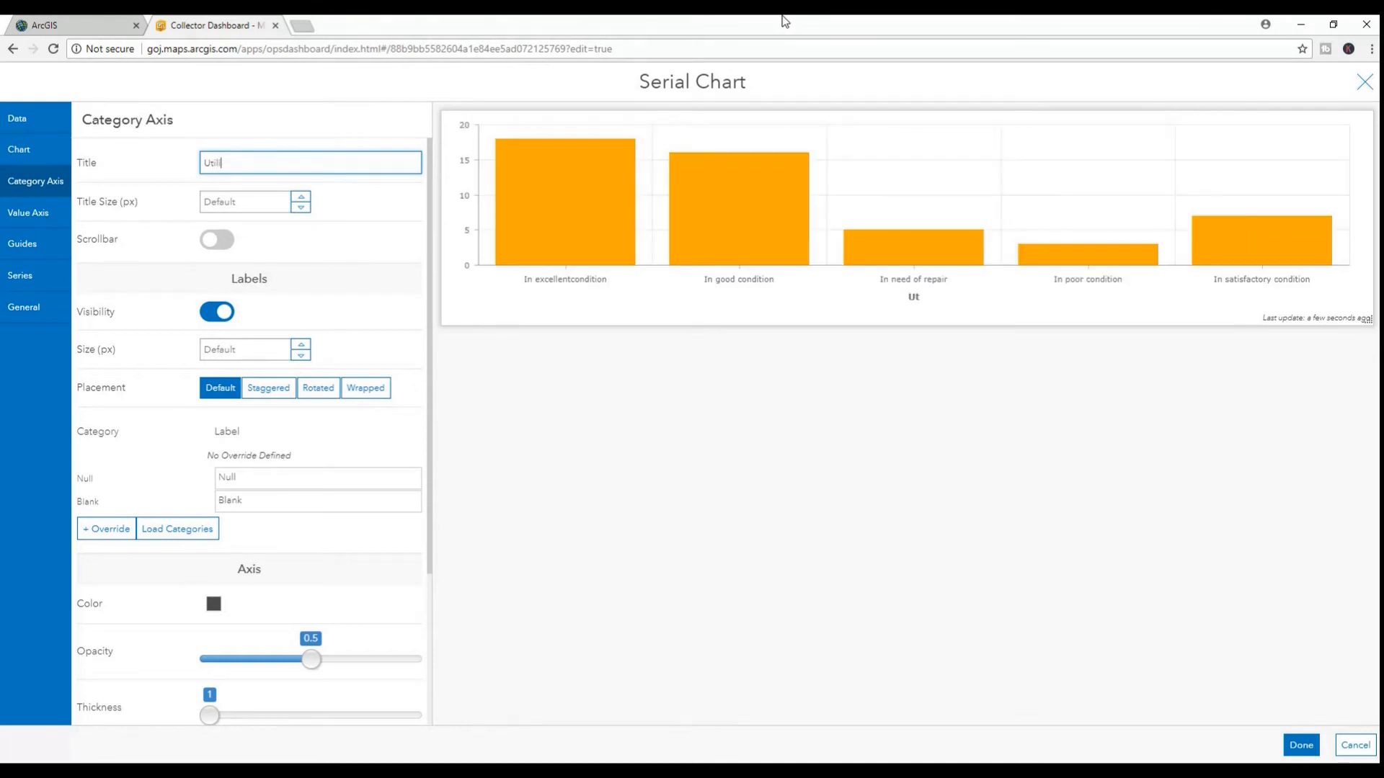
{"action": "type", "text": " pole status"}
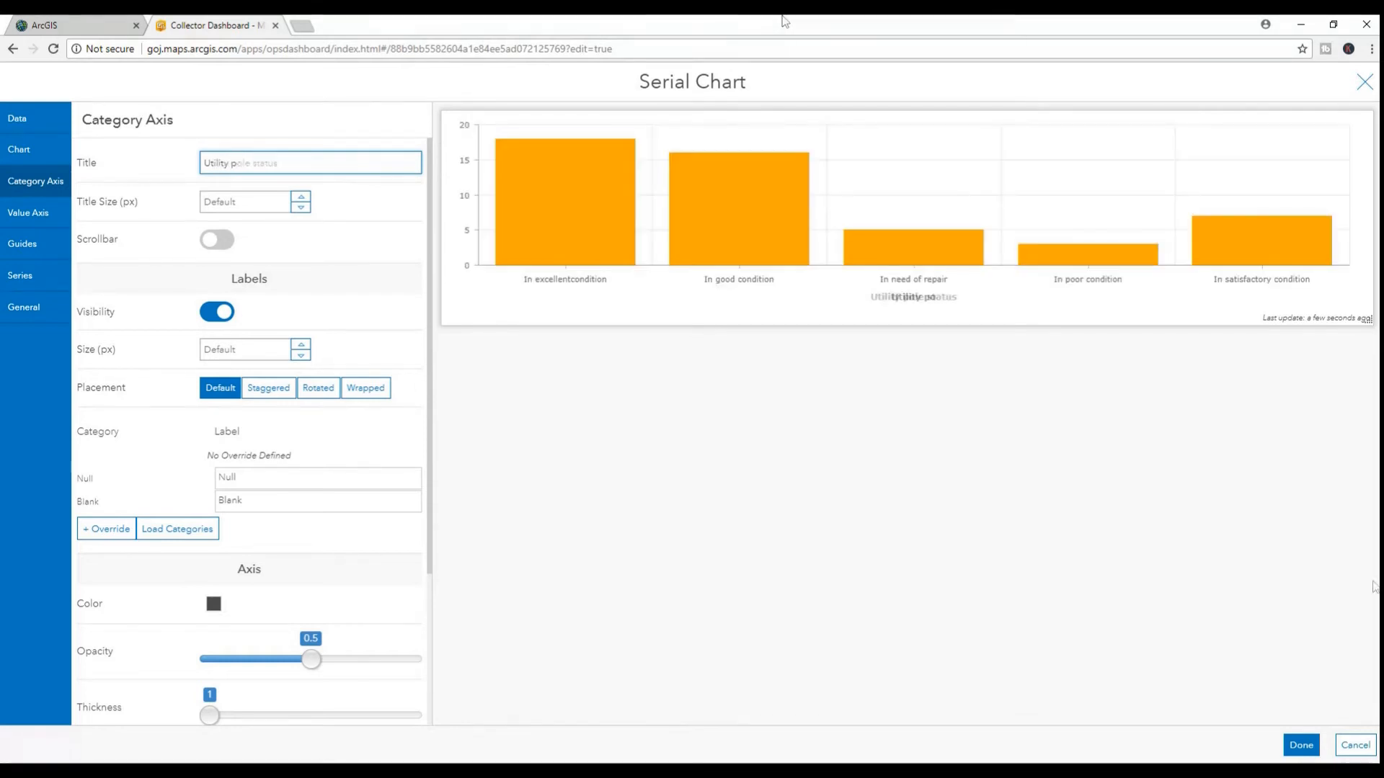
{"action": "left_click", "coordinate": [300, 198]}
{"action": "left_click", "coordinate": [300, 199]}
{"action": "left_click", "coordinate": [300, 199]}
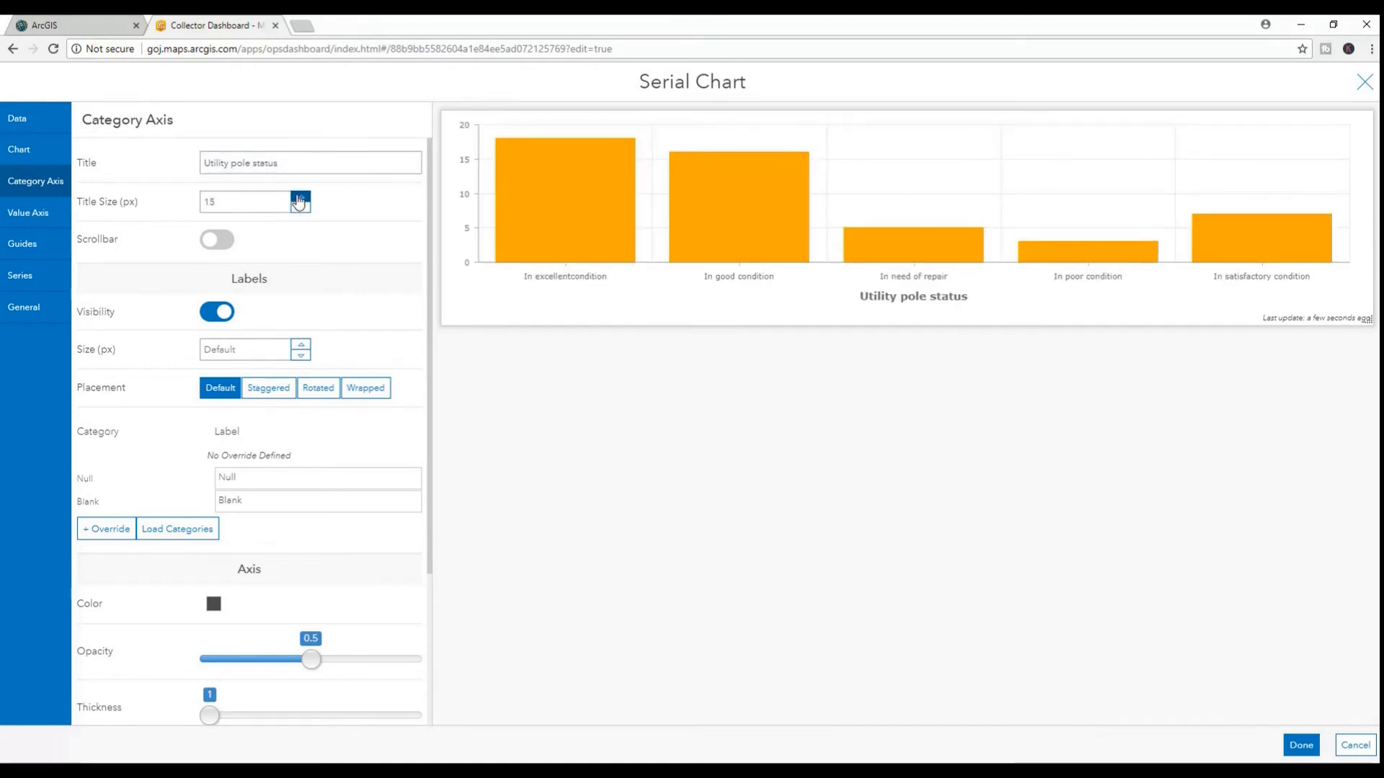
- Try out the category axis scrollbar, leaving it off, and set the axis labels' placement to Wrapped after trying Staggered and Rotated
{"action": "left_click", "coordinate": [209, 243]}
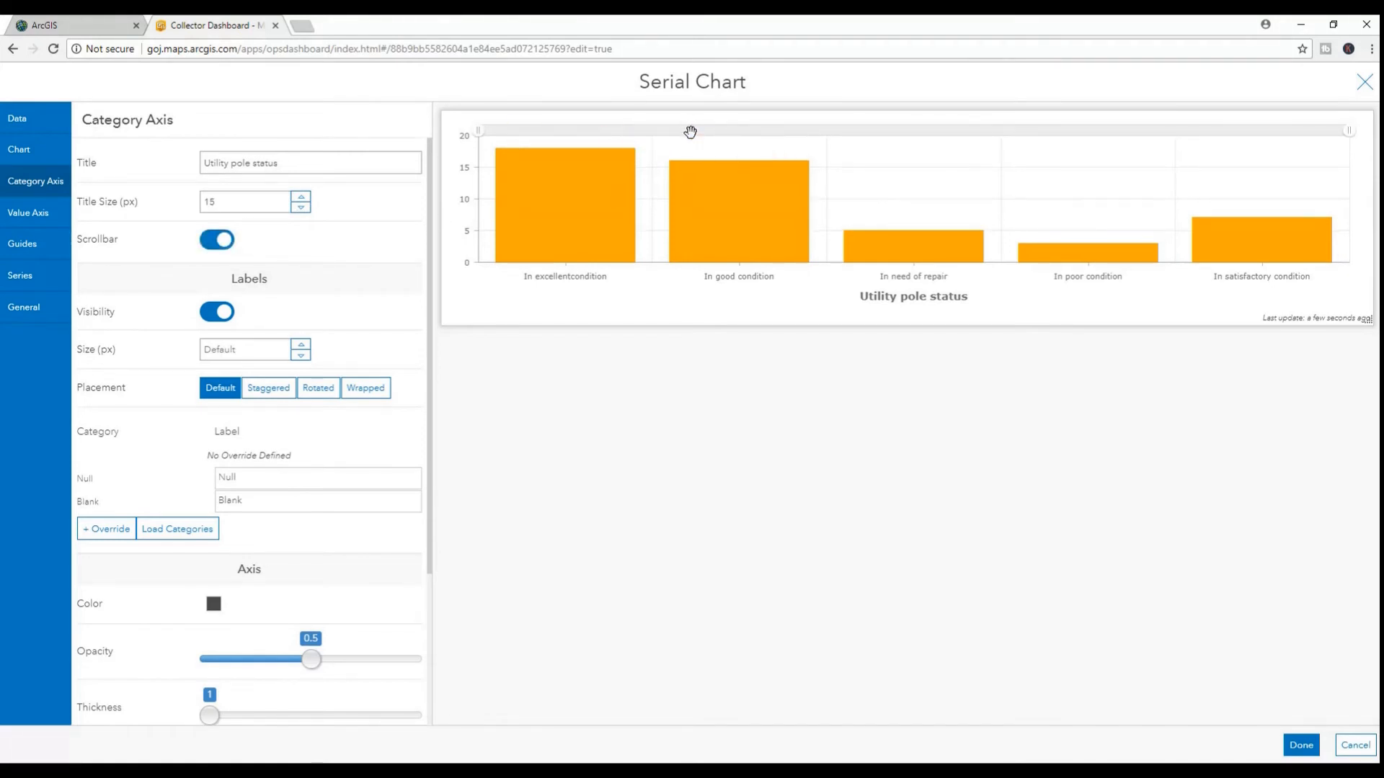
{"action": "left_click", "coordinate": [214, 245]}
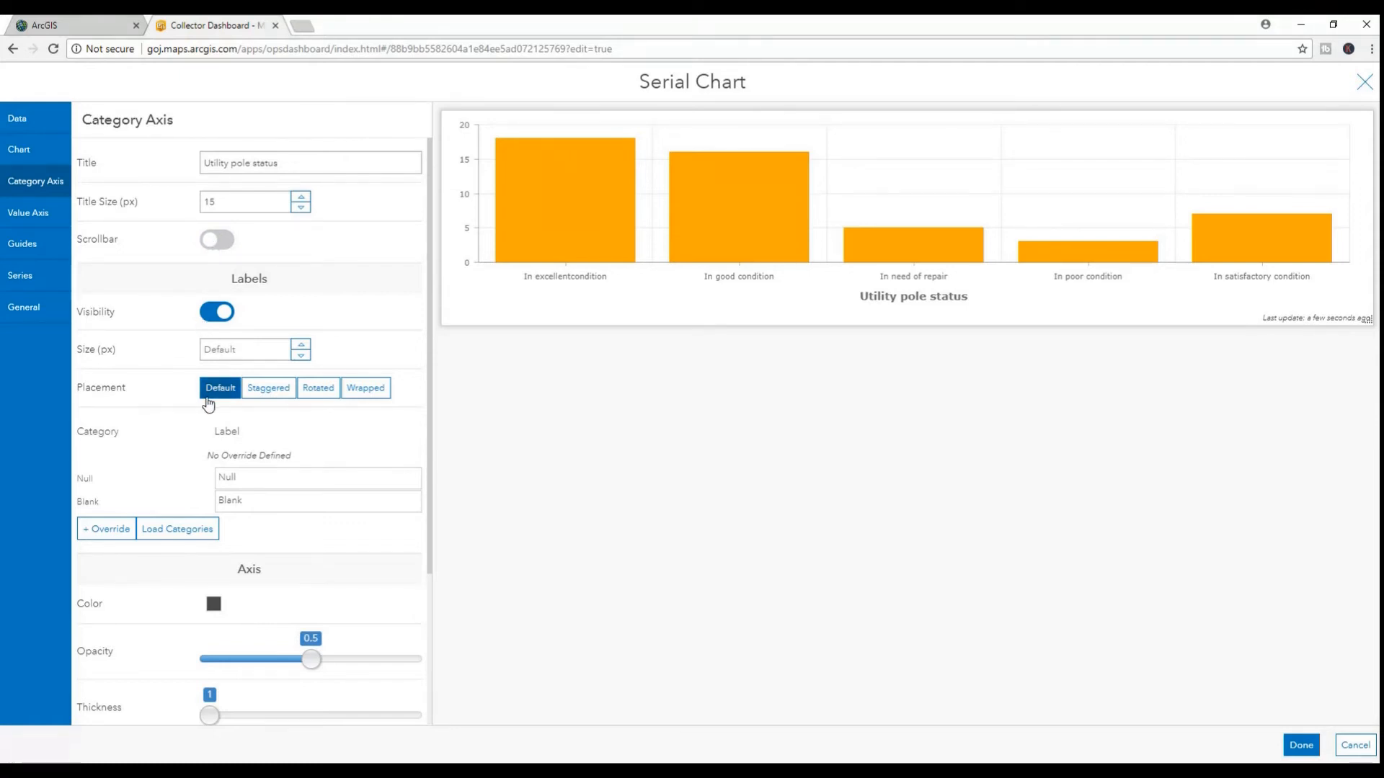
{"action": "left_click", "coordinate": [264, 393]}
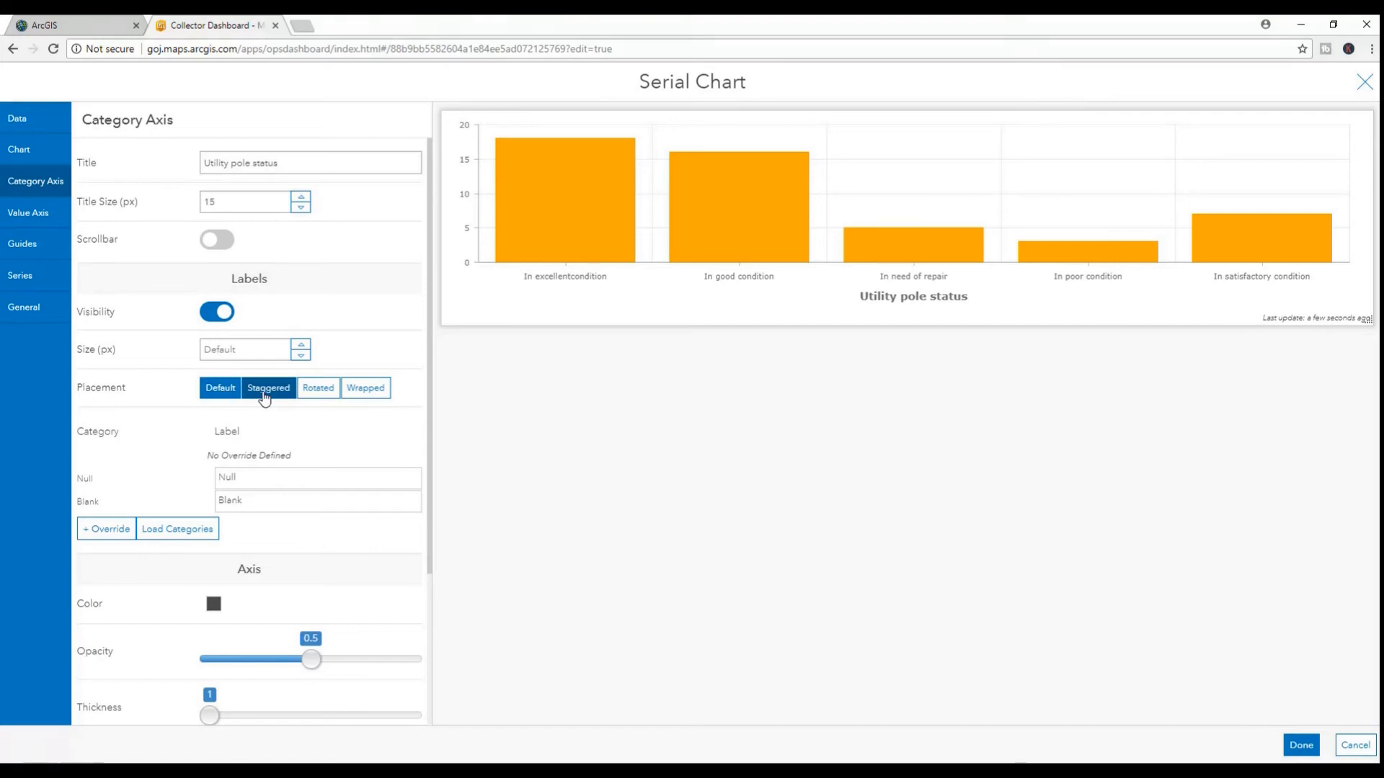
{"action": "left_click", "coordinate": [321, 395]}
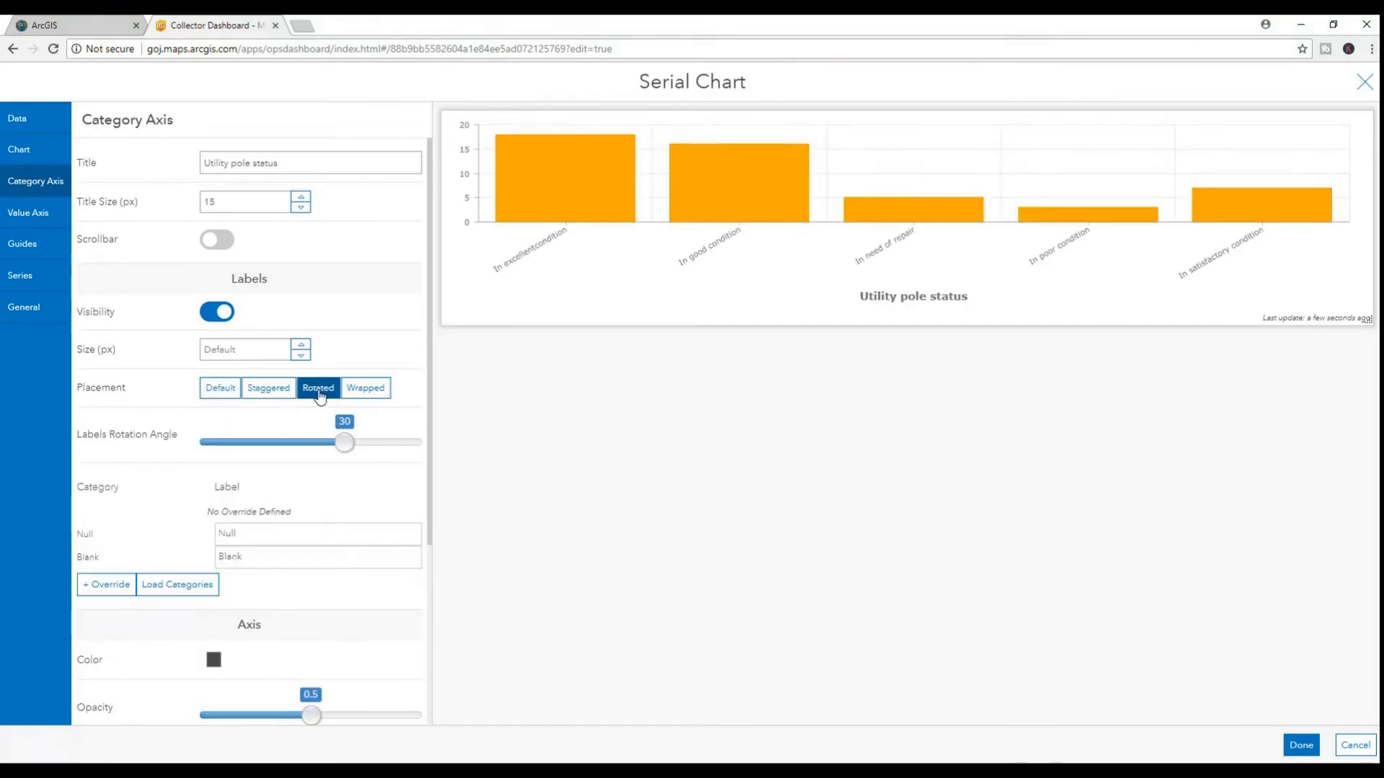
{"action": "left_click", "coordinate": [365, 393]}
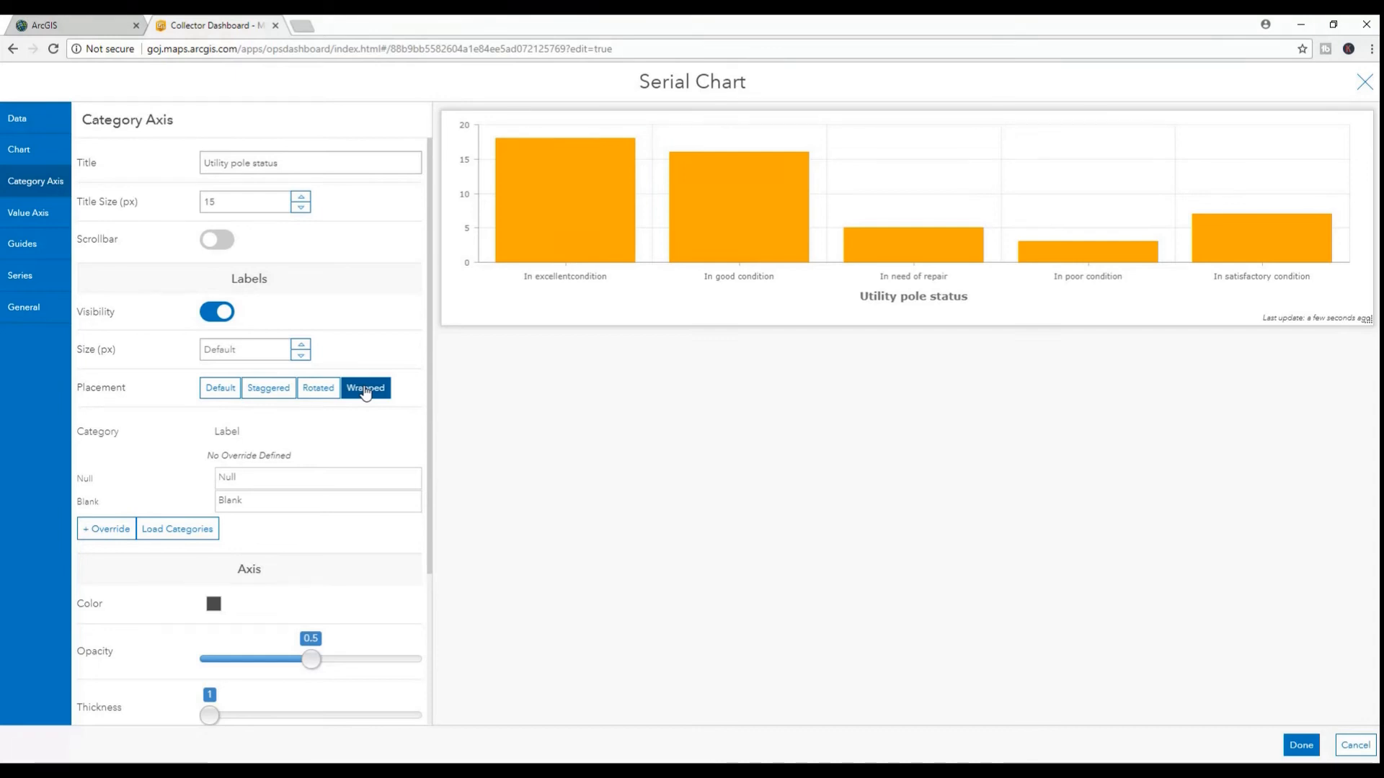
{"action": "scroll", "coordinate": [370, 393], "scroll_direction": "down", "scroll_amount": 3}
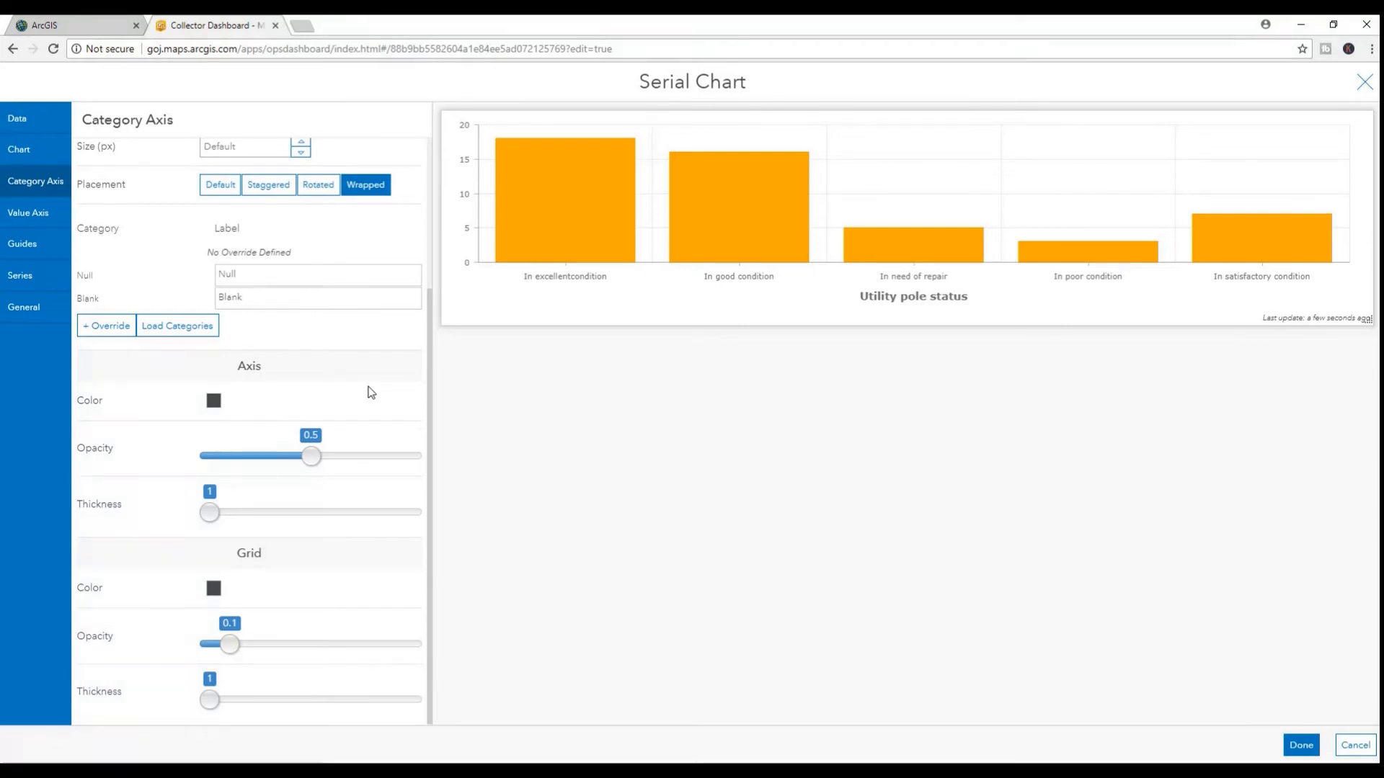
- Title the serial chart's value axis "Pole count" and set the title size to 14 px
{"action": "left_click", "coordinate": [27, 220]}
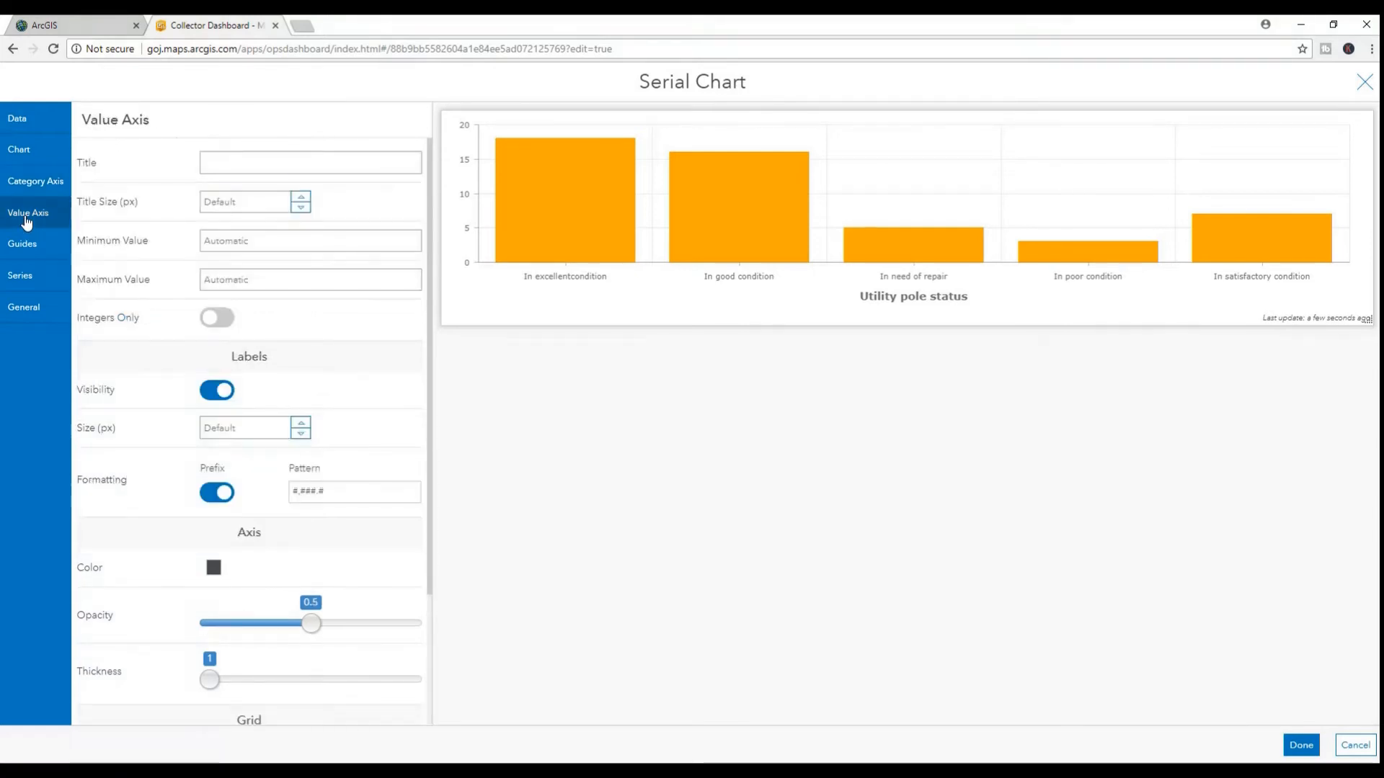
{"action": "left_click", "coordinate": [233, 165]}
{"action": "type", "text": "Pole count"}
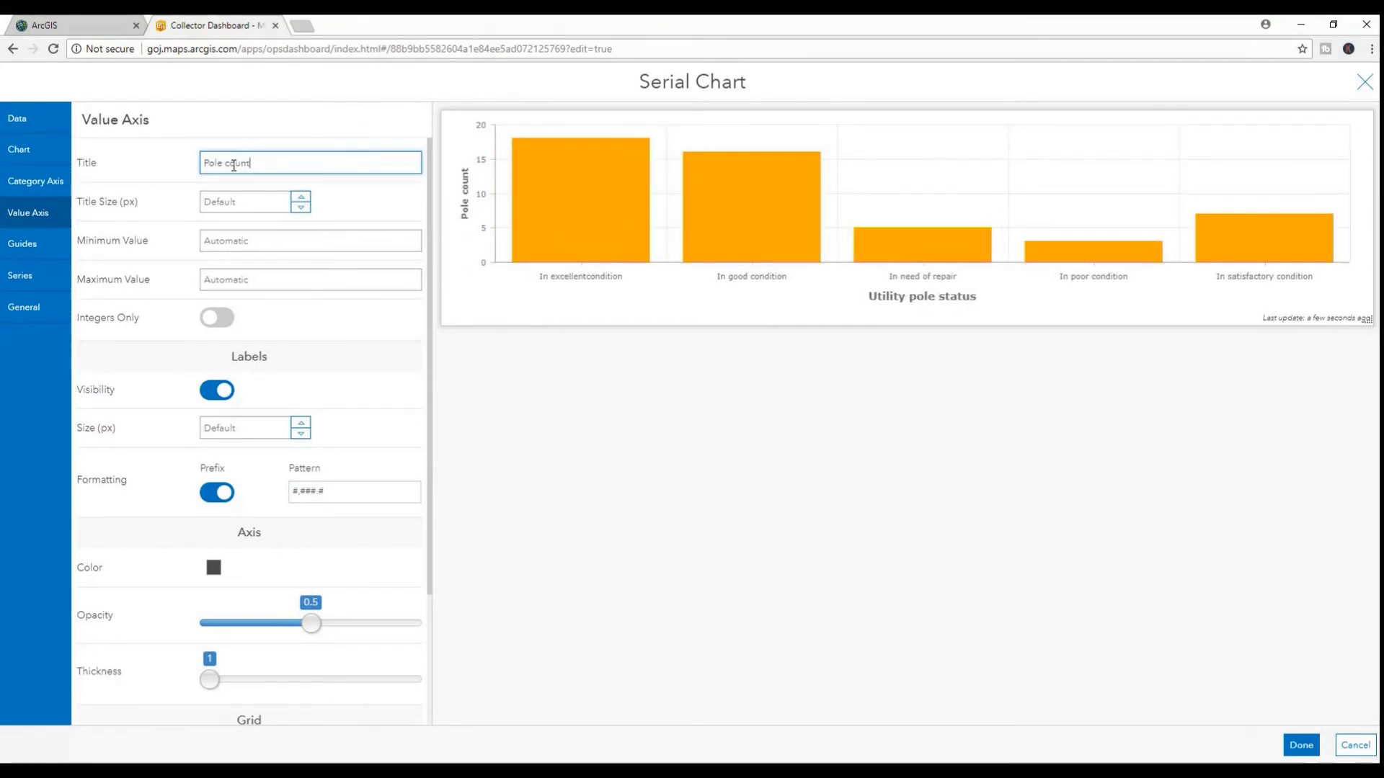
{"action": "left_click", "coordinate": [308, 203]}
{"action": "left_click", "coordinate": [306, 204]}
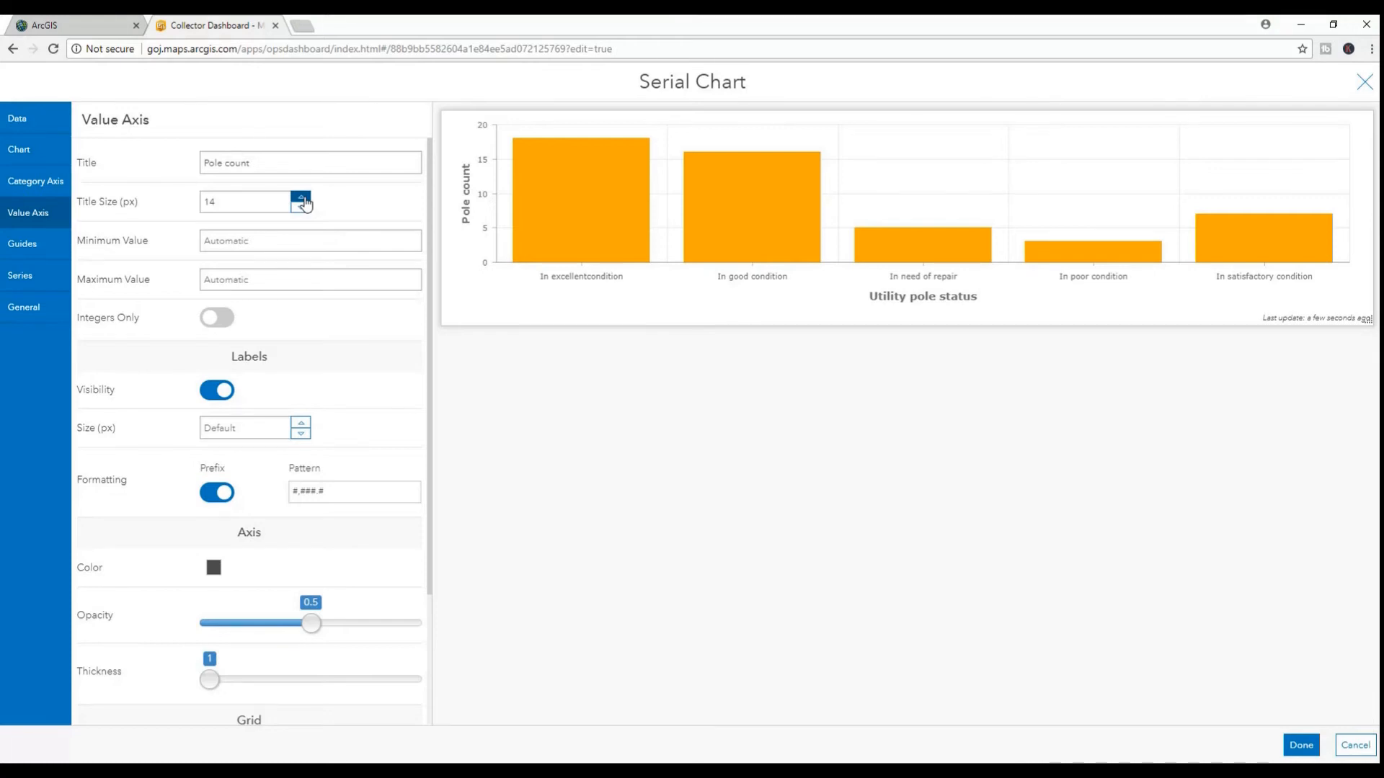
- Restrict the serial chart's value axis to integers only and check its guide options
{"action": "left_click", "coordinate": [214, 320]}
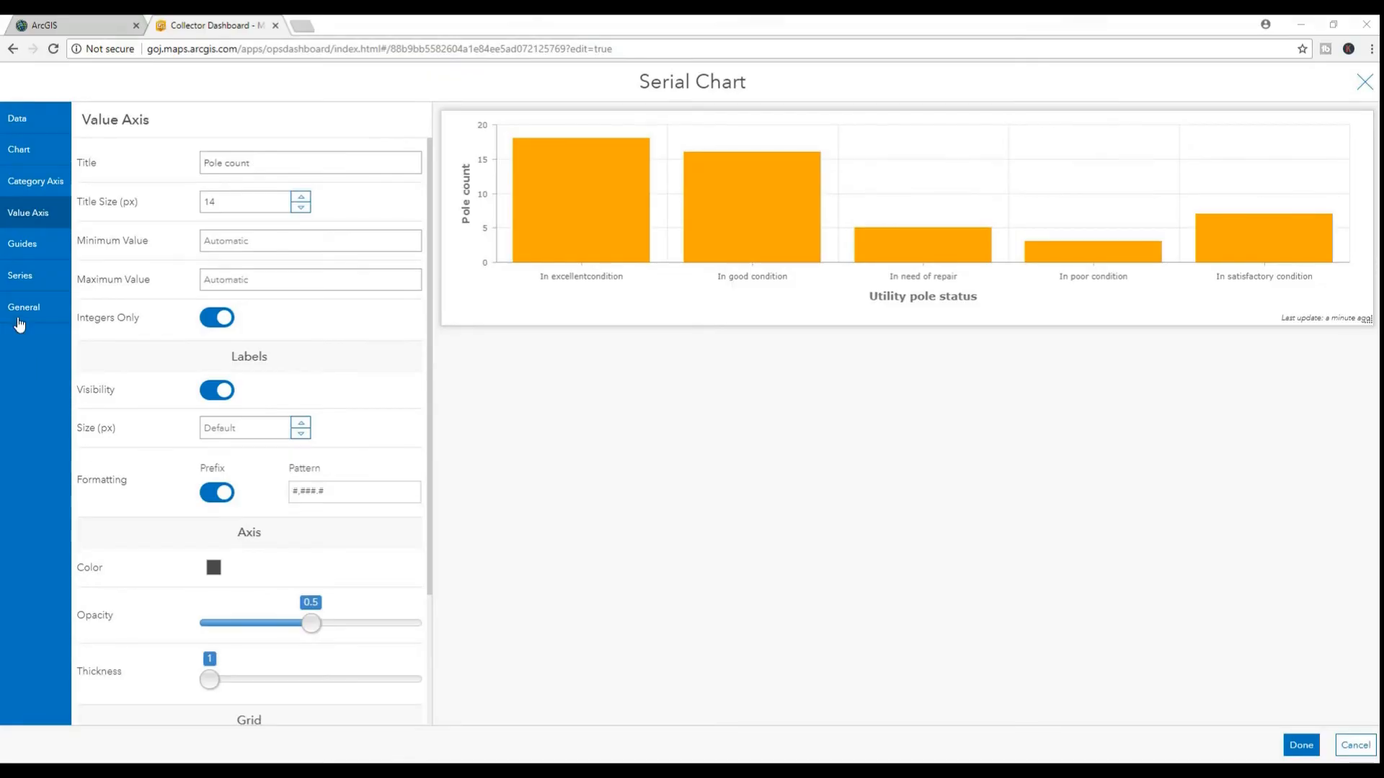
{"action": "left_click", "coordinate": [36, 256]}
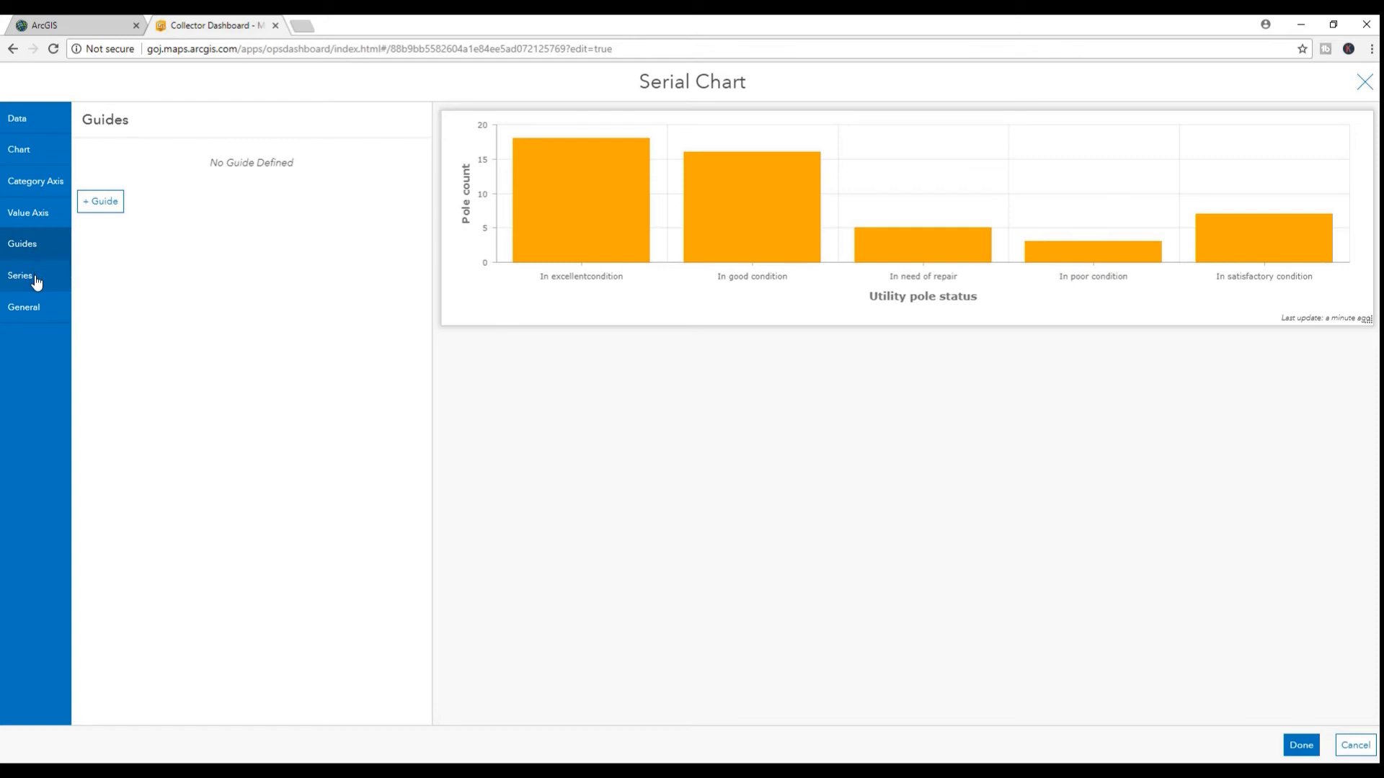
- Try the Line and Smoothed Line series types and return the serial chart to Bar
{"action": "left_click", "coordinate": [36, 282]}
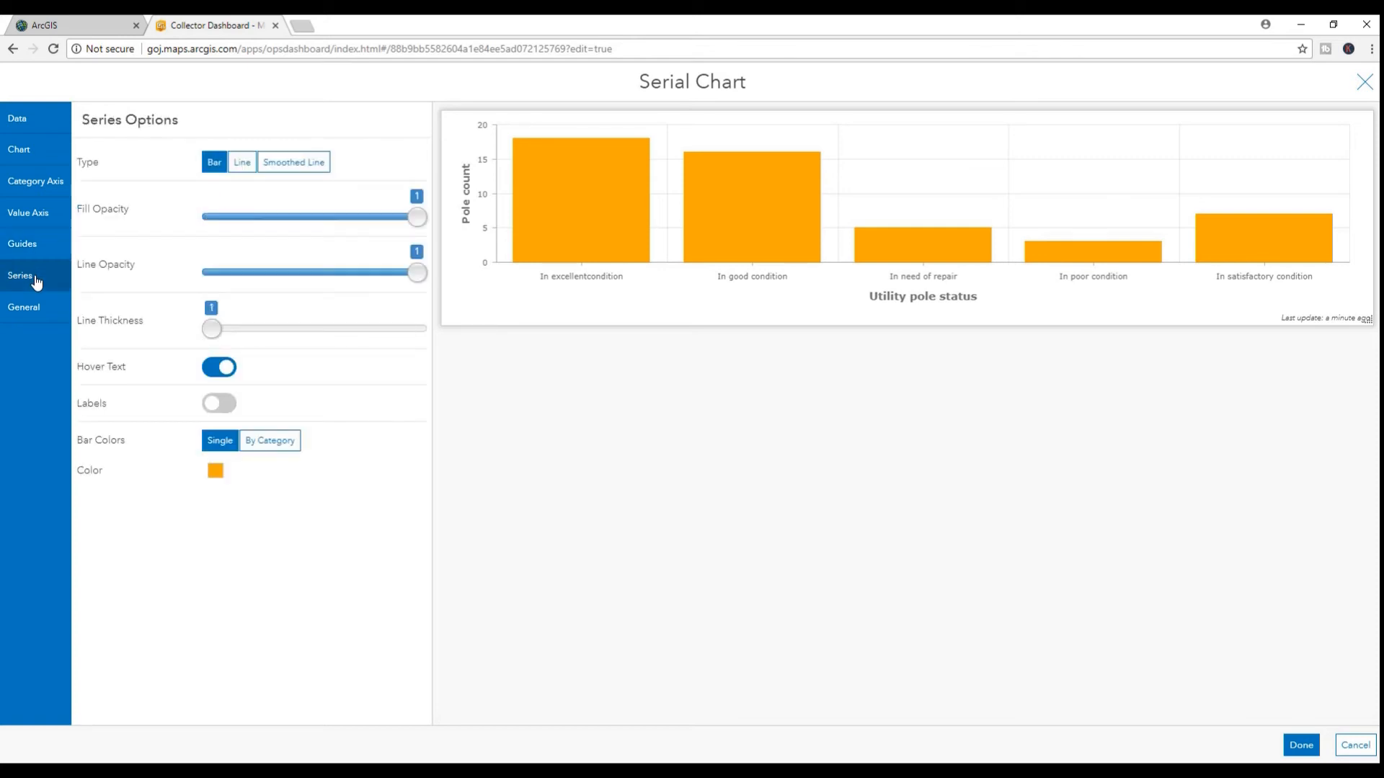
{"action": "left_click", "coordinate": [241, 168]}
{"action": "left_click", "coordinate": [293, 168]}
{"action": "left_click", "coordinate": [212, 166]}
{"action": "mouse_move", "coordinate": [569, 172]}
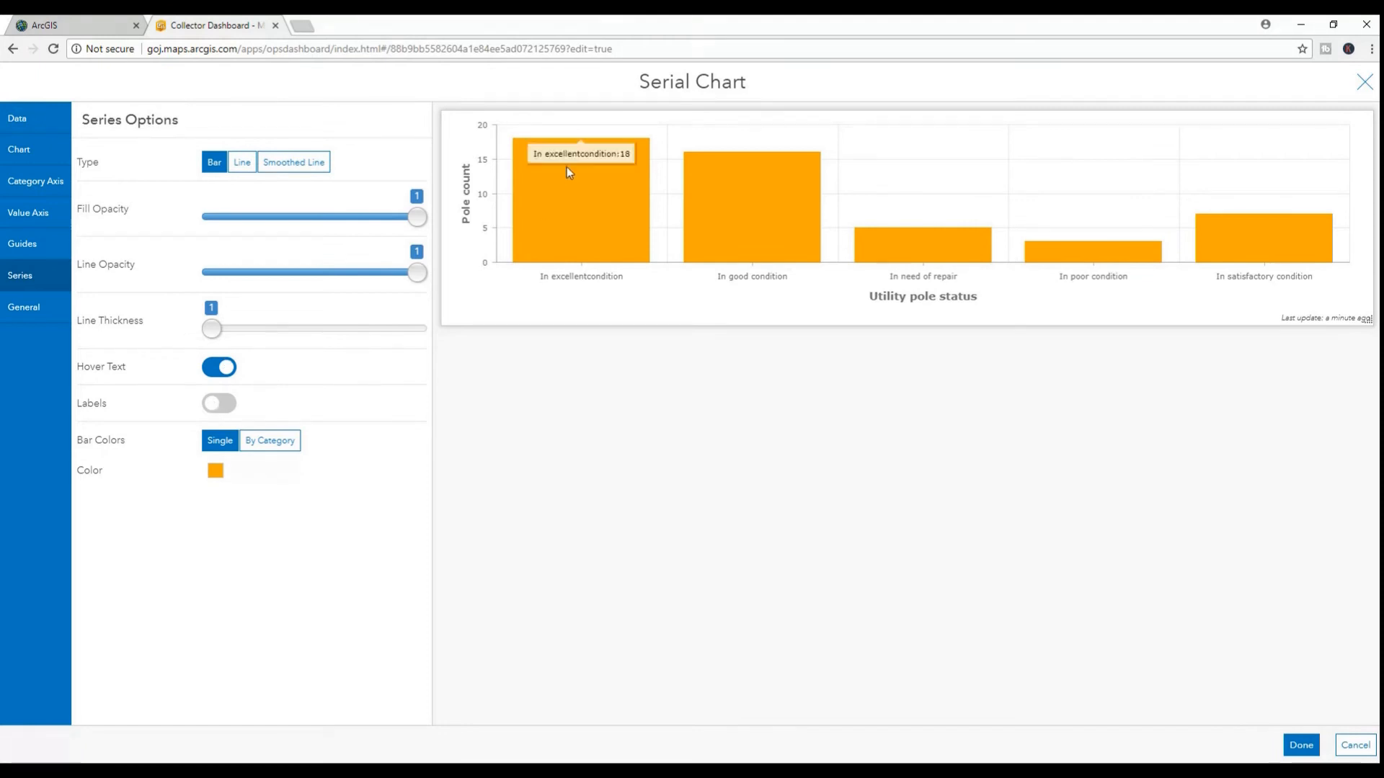
- Turn on the bars' labels and color the bars by category with the palette starting red, blue, green, purple, orange
{"action": "left_click", "coordinate": [215, 408]}
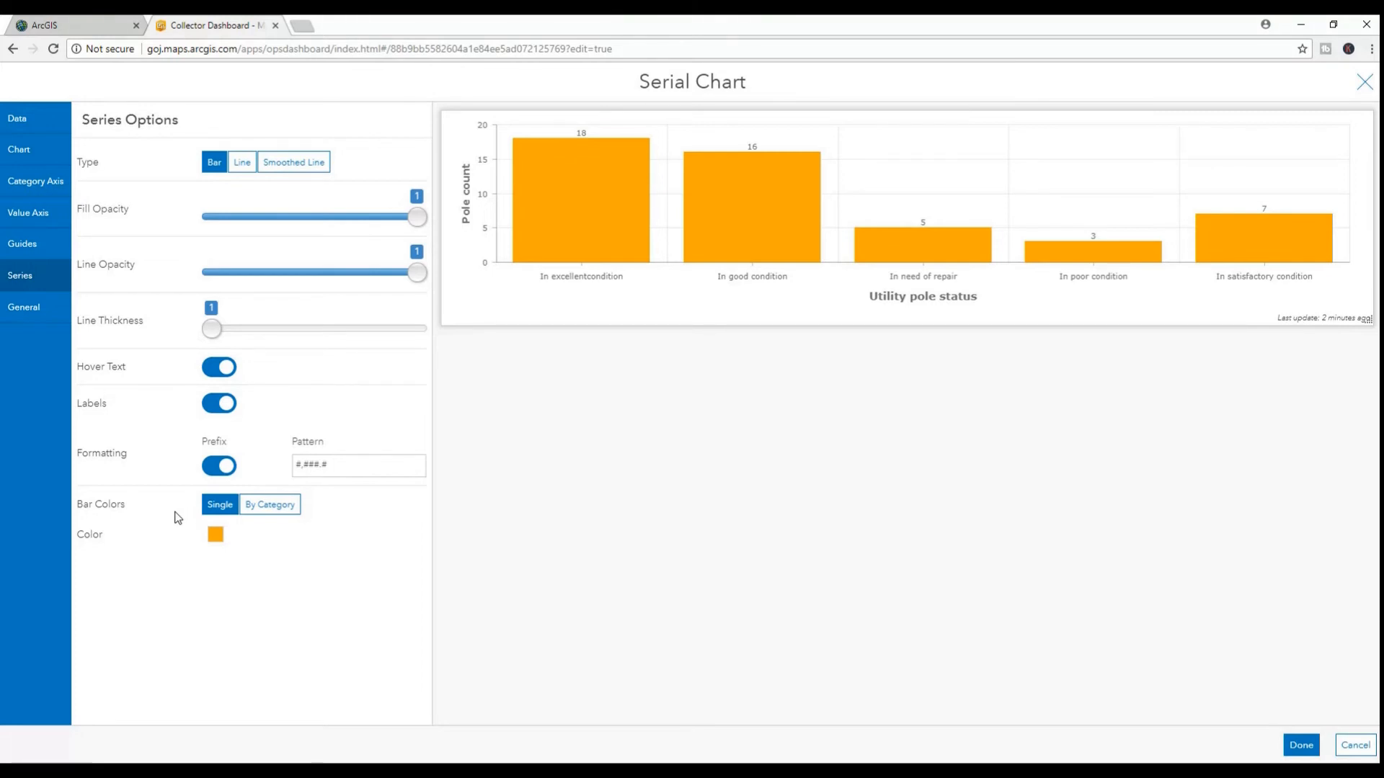
{"action": "left_click", "coordinate": [271, 510]}
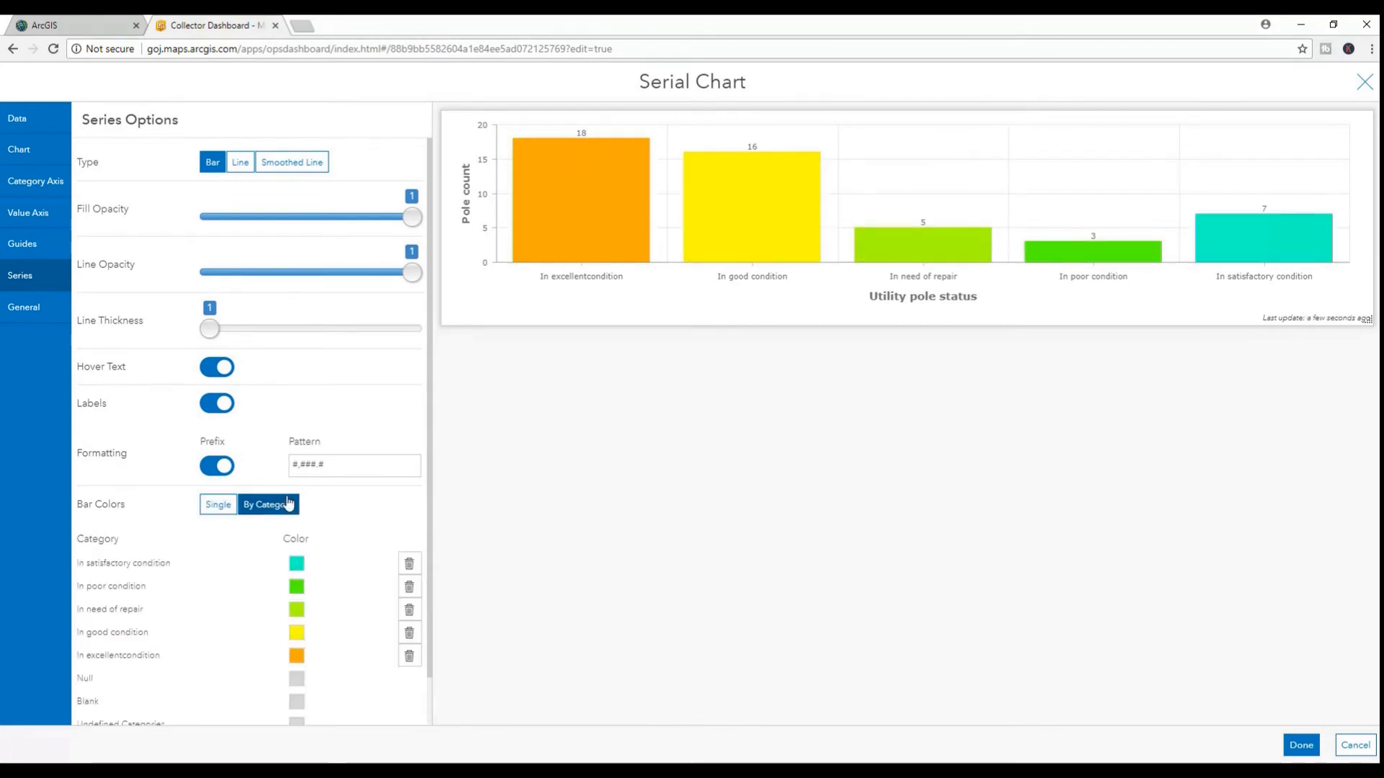
{"action": "scroll", "coordinate": [280, 516], "scroll_direction": "down", "scroll_amount": 1}
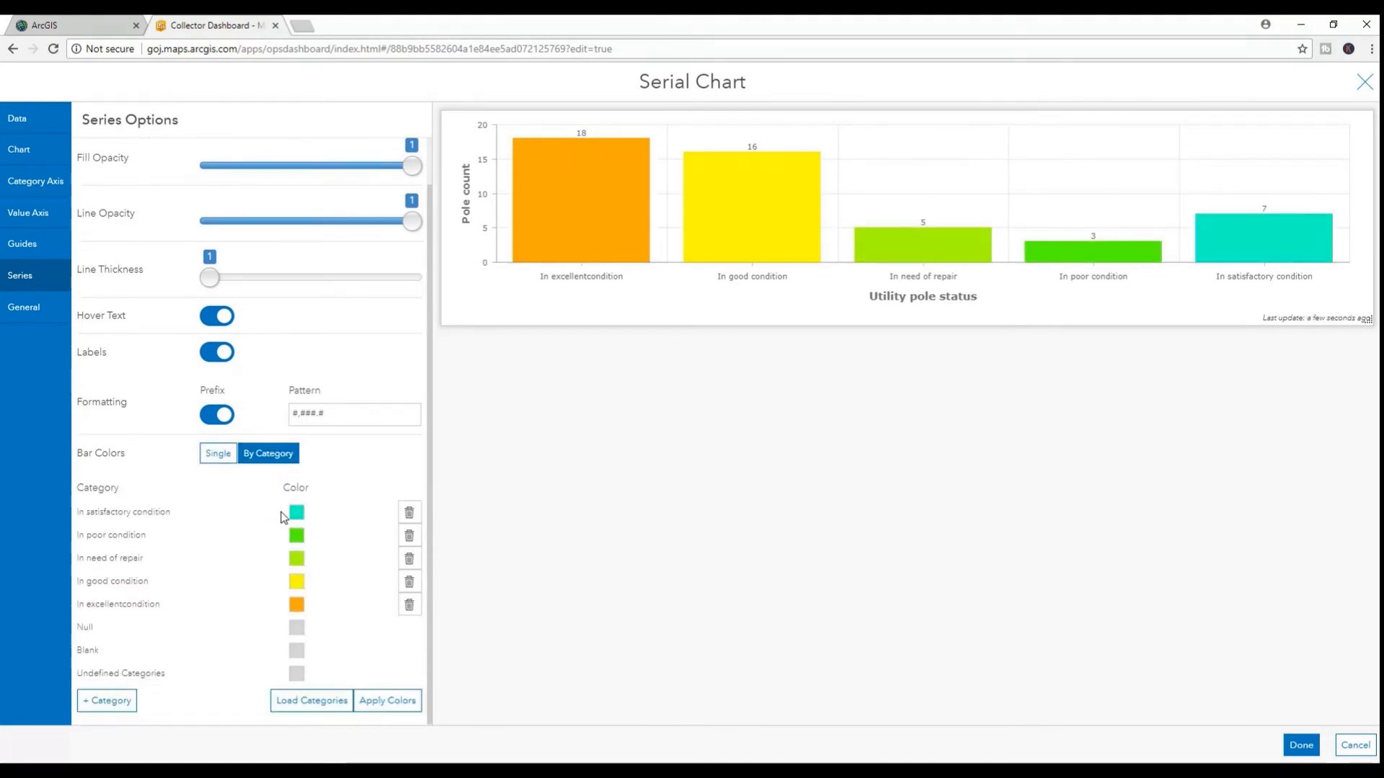
{"action": "left_click", "coordinate": [380, 703]}
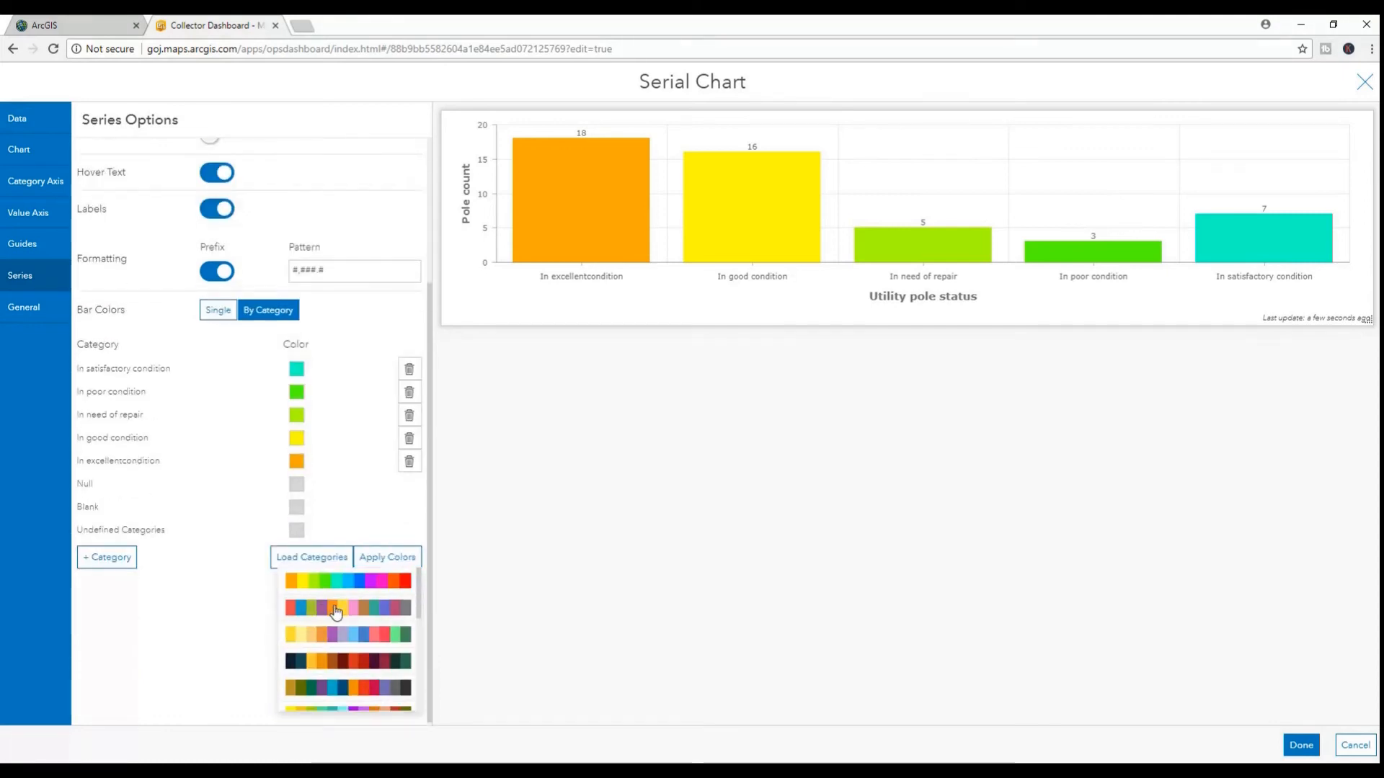
{"action": "left_click", "coordinate": [335, 610]}
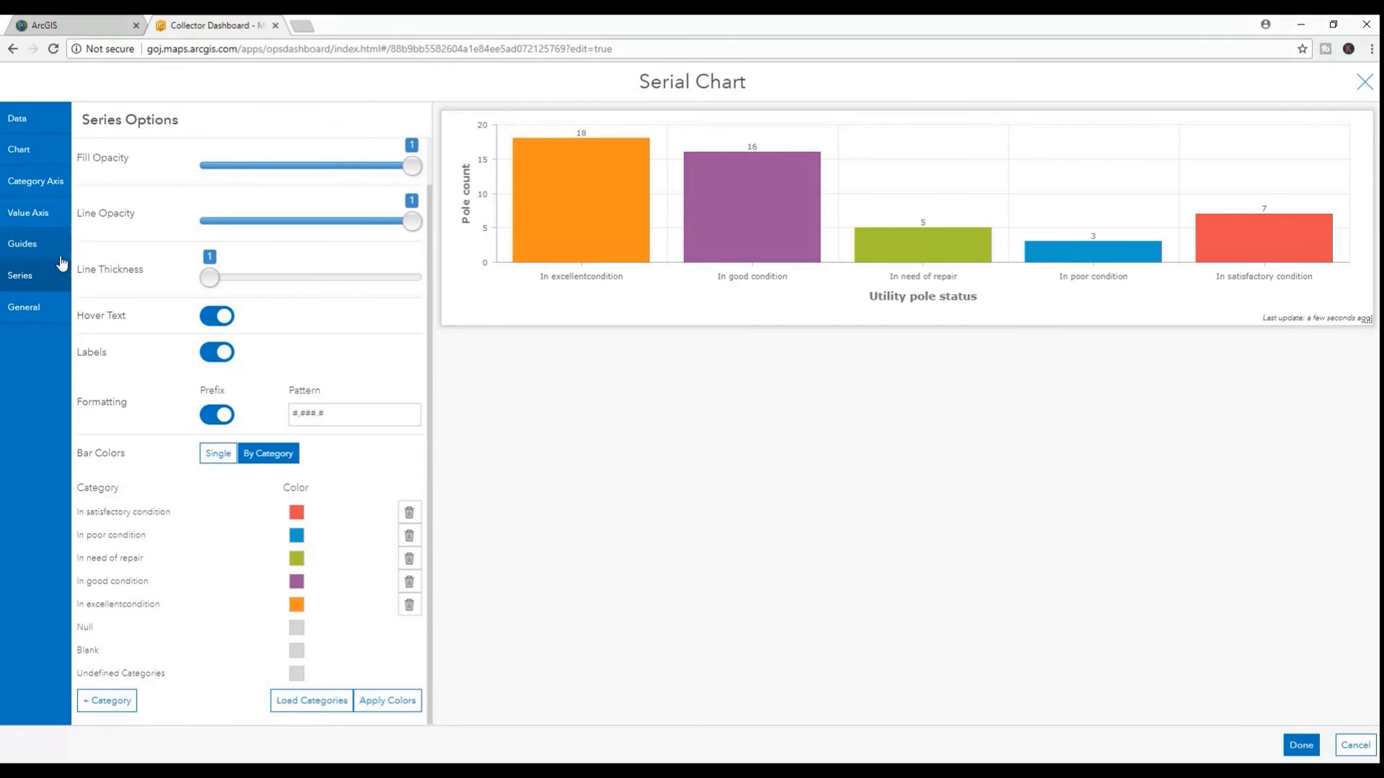
- Give the serial chart the title "Current Utility Pole condition"
{"action": "left_click", "coordinate": [46, 311]}
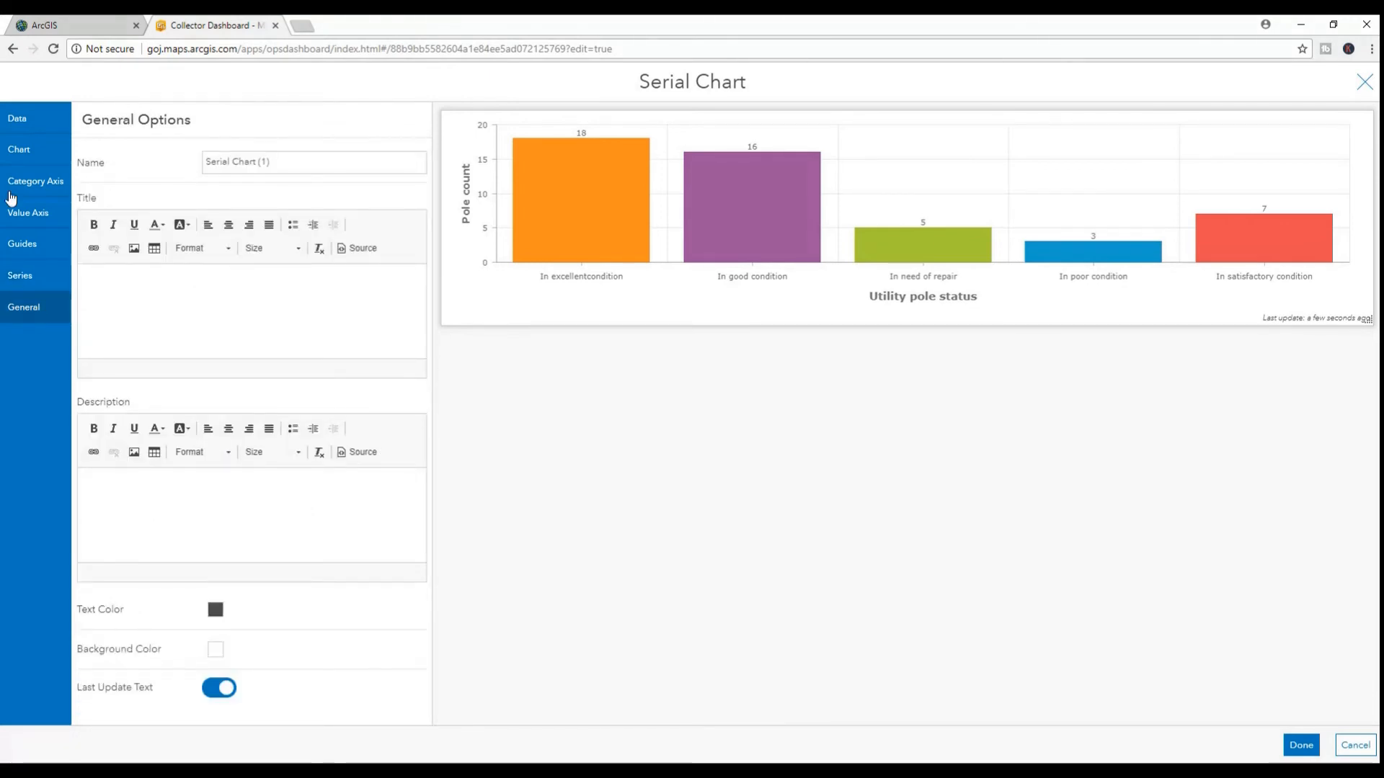
{"action": "left_click", "coordinate": [180, 283]}
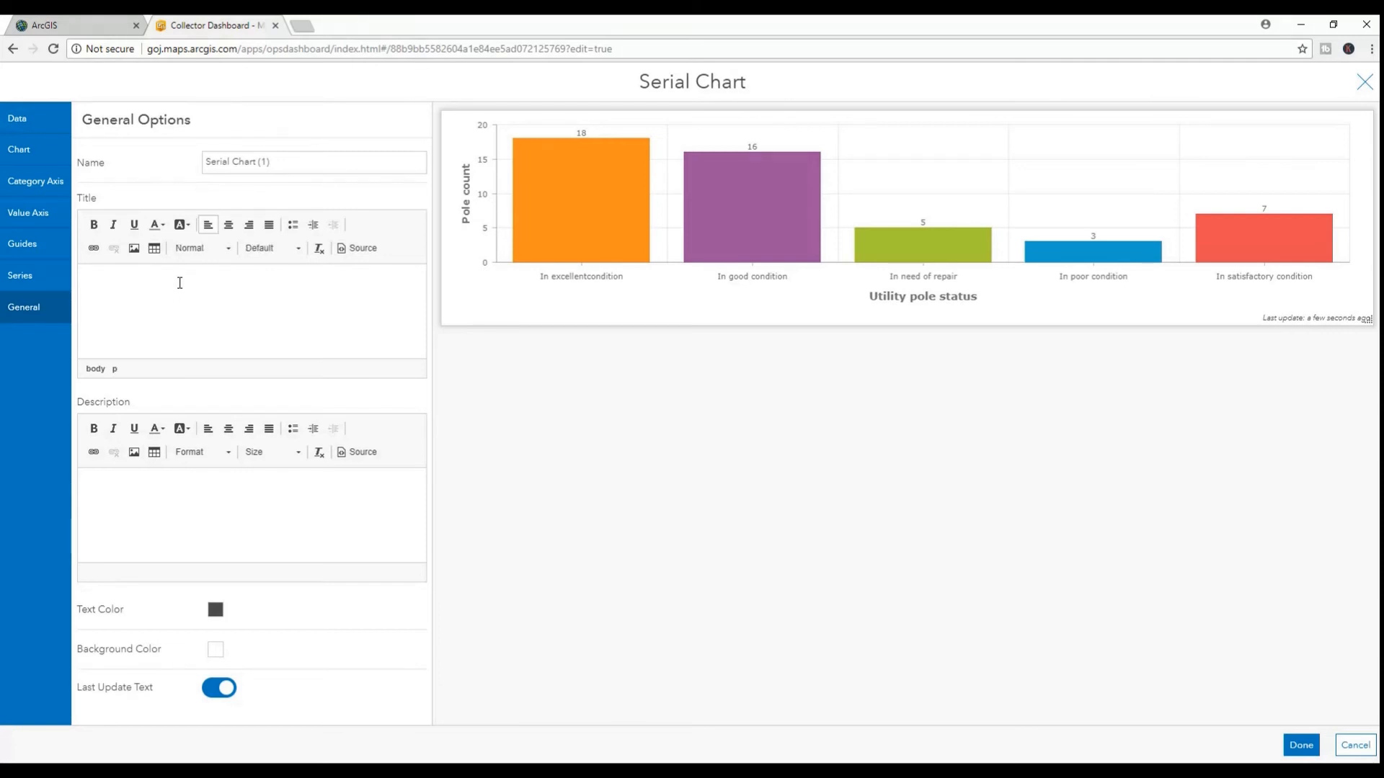
{"action": "type", "text": "Current Utility Pole condition"}
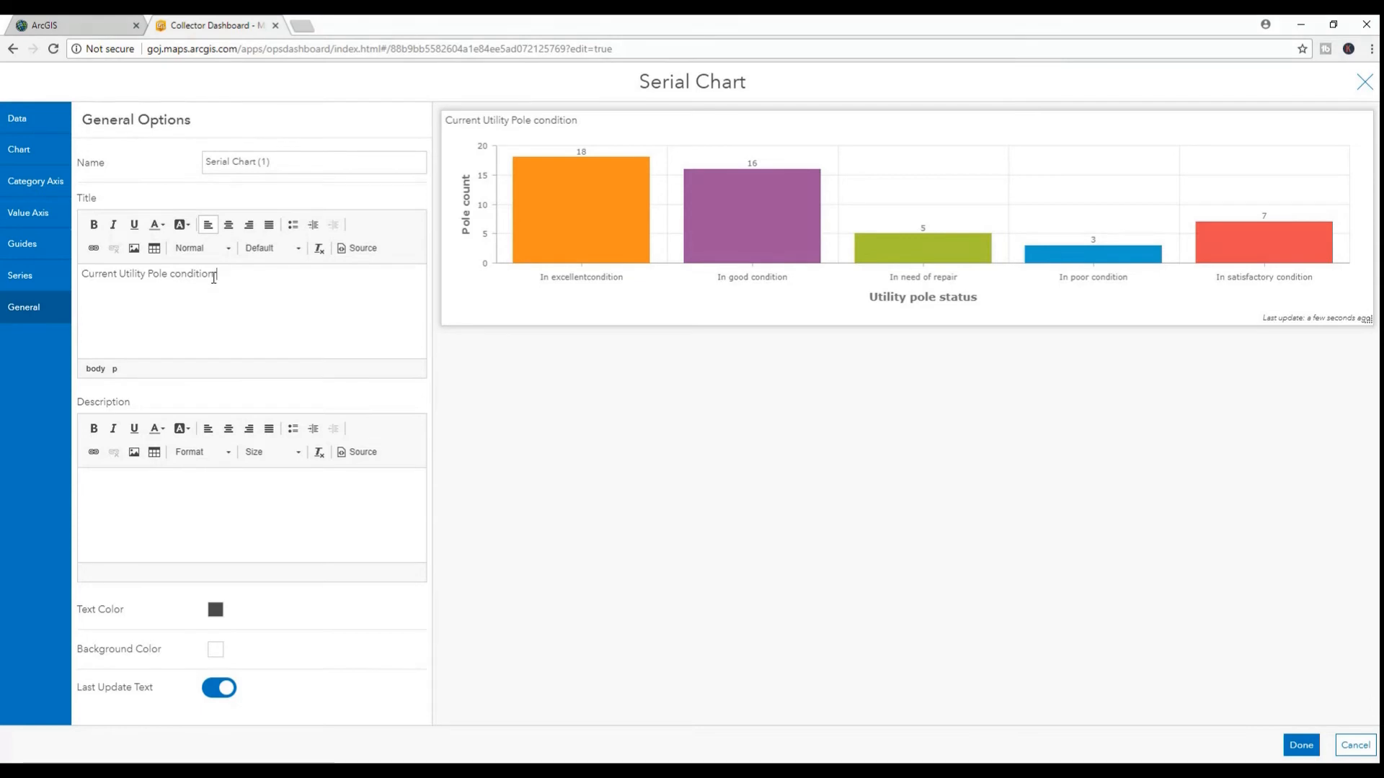
- Format the chart title as centered, bold, italic text at size 20 and finish the serial chart
{"action": "left_click_drag", "start_coordinate": [216, 278], "coordinate": [83, 277]}
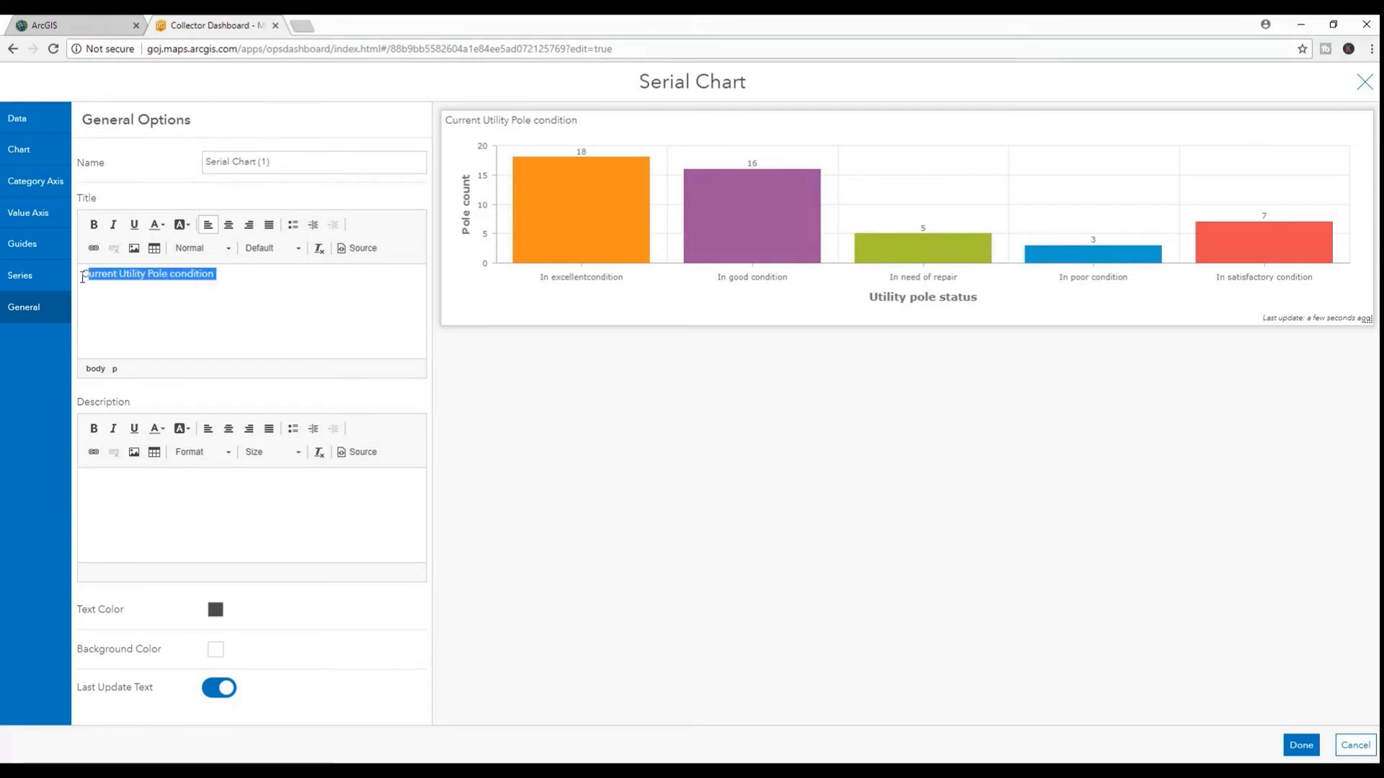
{"action": "left_click", "coordinate": [228, 225]}
{"action": "left_click", "coordinate": [95, 225]}
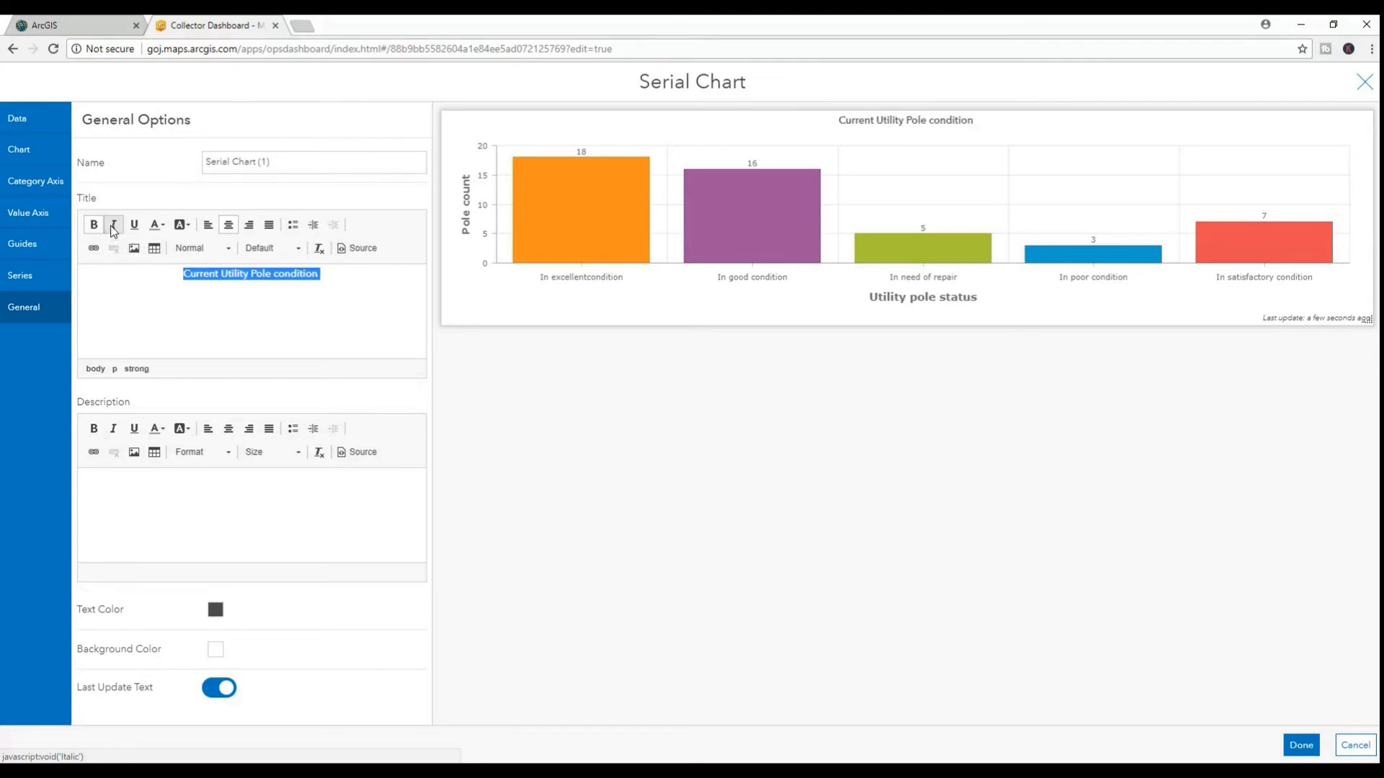
{"action": "left_click", "coordinate": [114, 226]}
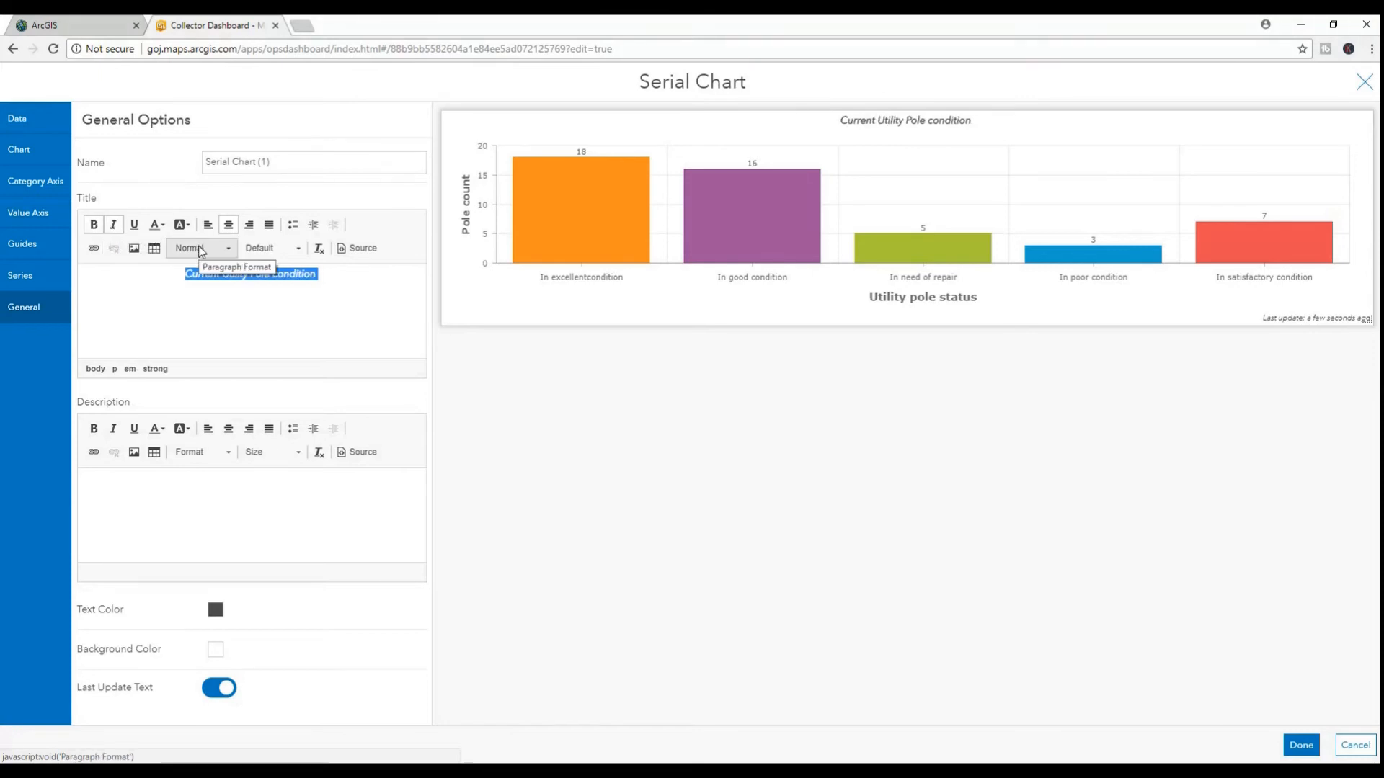
{"action": "left_click", "coordinate": [271, 248]}
{"action": "scroll", "coordinate": [277, 313], "scroll_direction": "down", "scroll_amount": 3}
{"action": "left_click", "coordinate": [282, 343]}
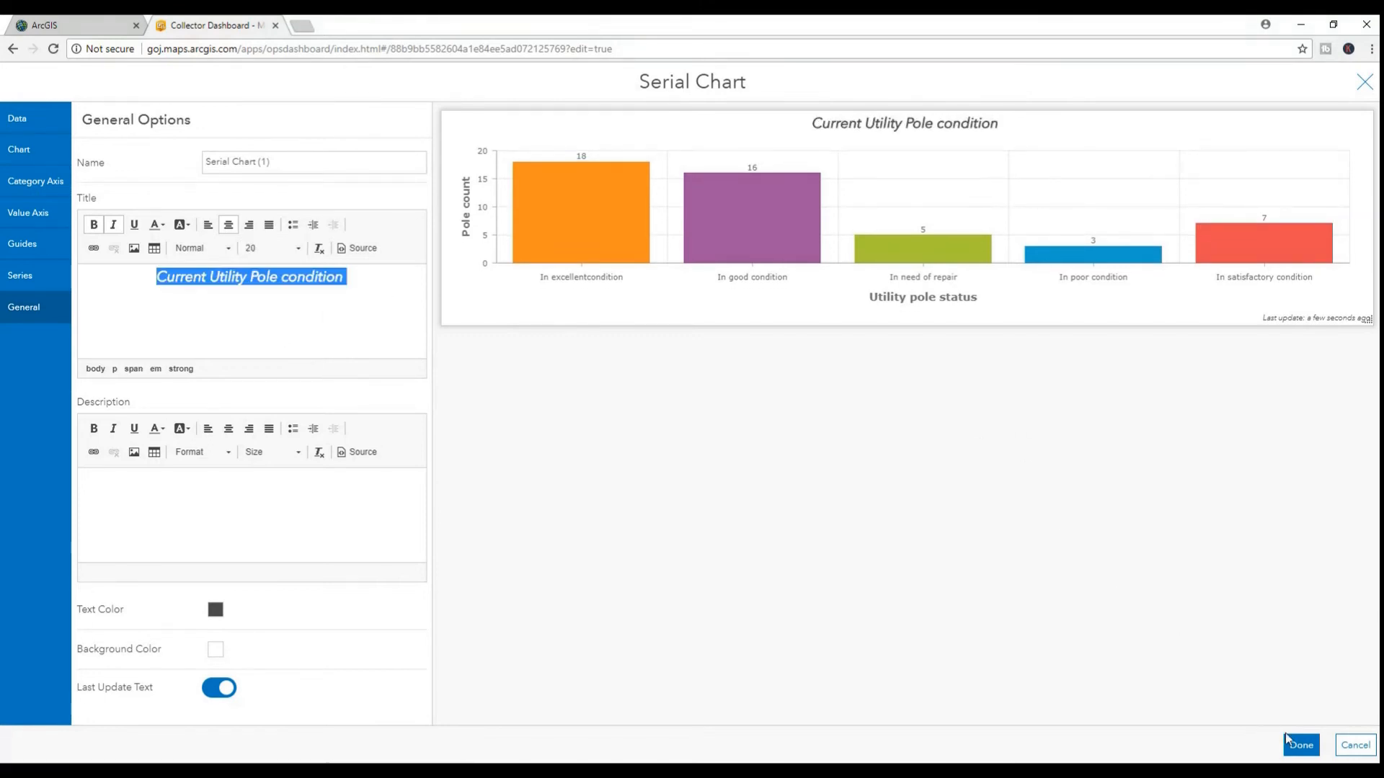
{"action": "left_click", "coordinate": [1302, 748]}
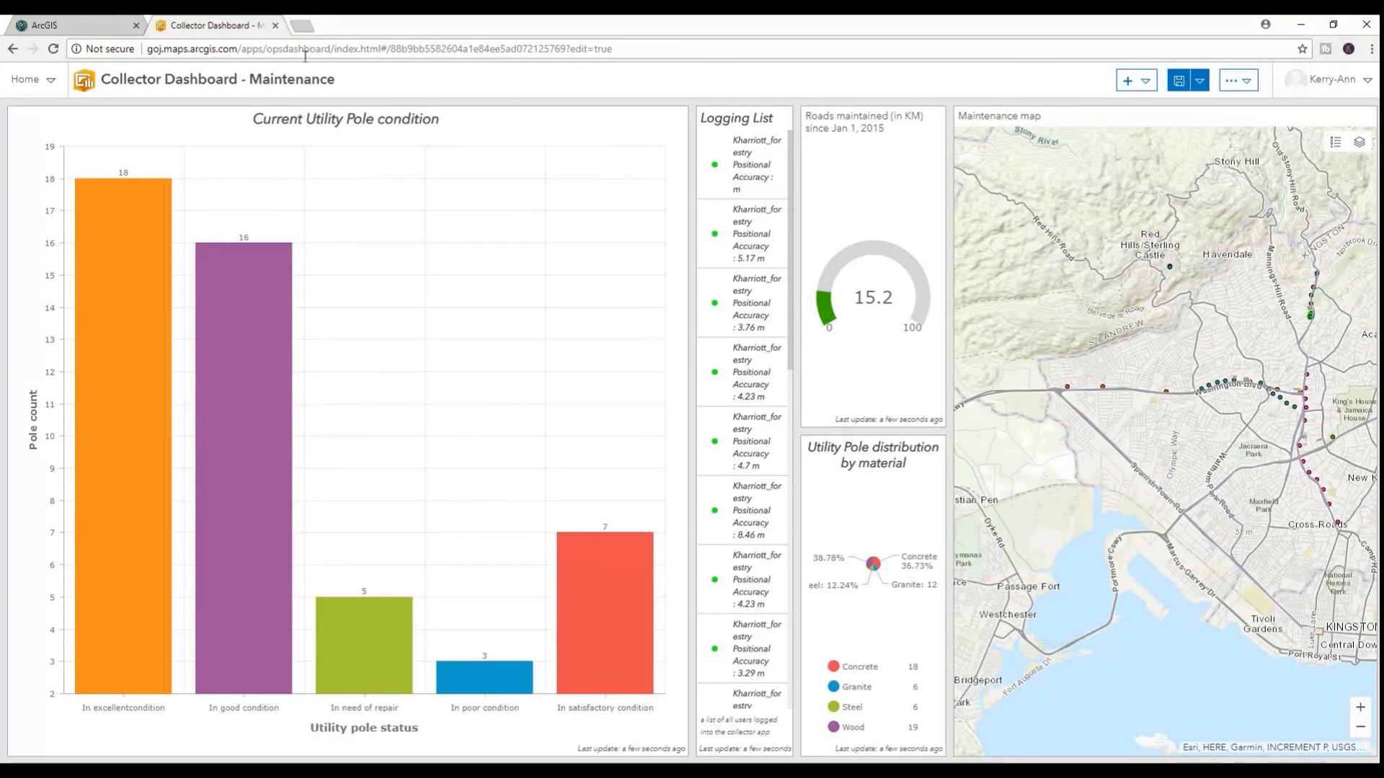
- Dock the serial chart below the maintenance map and reduce its height so the map gets more room
{"action": "mouse_move", "coordinate": [21, 116]}
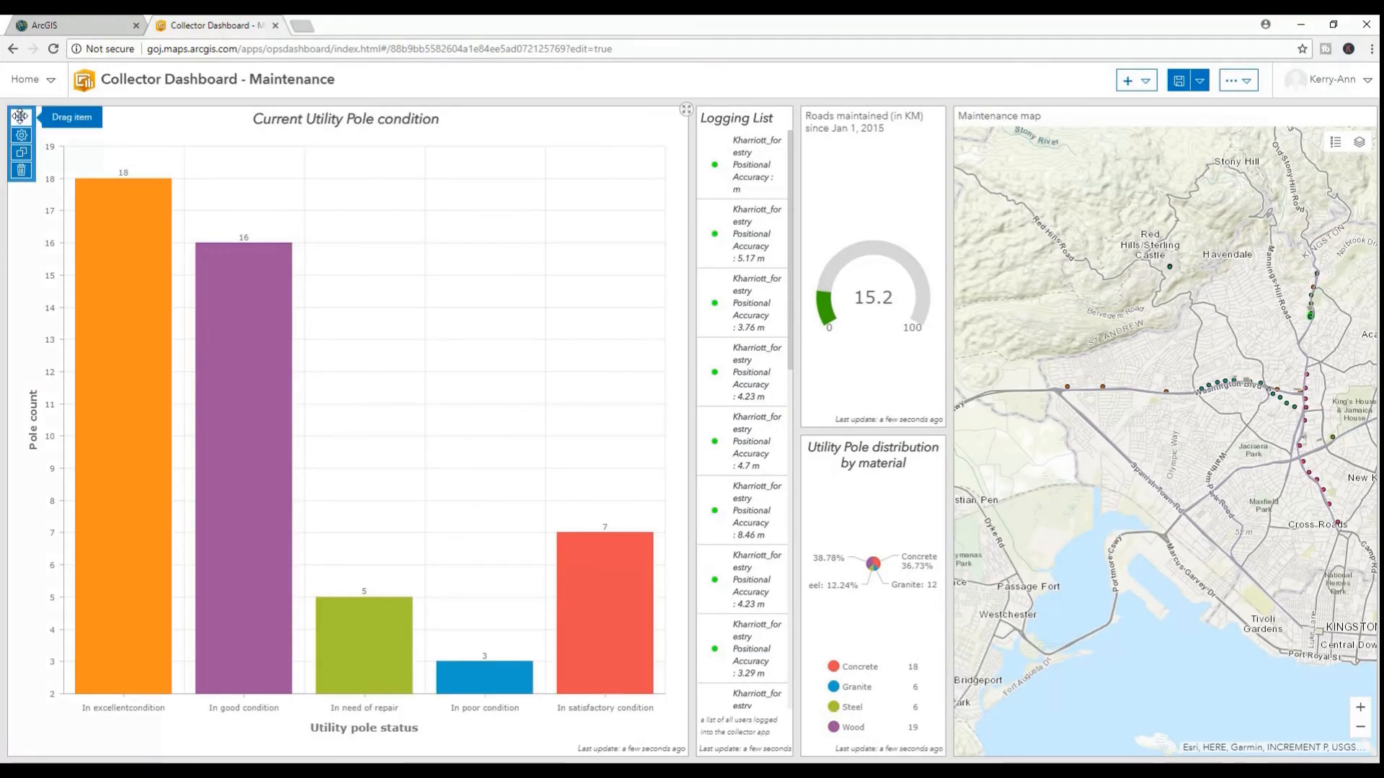
{"action": "left_click_drag", "start_coordinate": [19, 116], "coordinate": [1165, 732]}
{"action": "left_click_drag", "start_coordinate": [1042, 434], "coordinate": [1056, 576]}
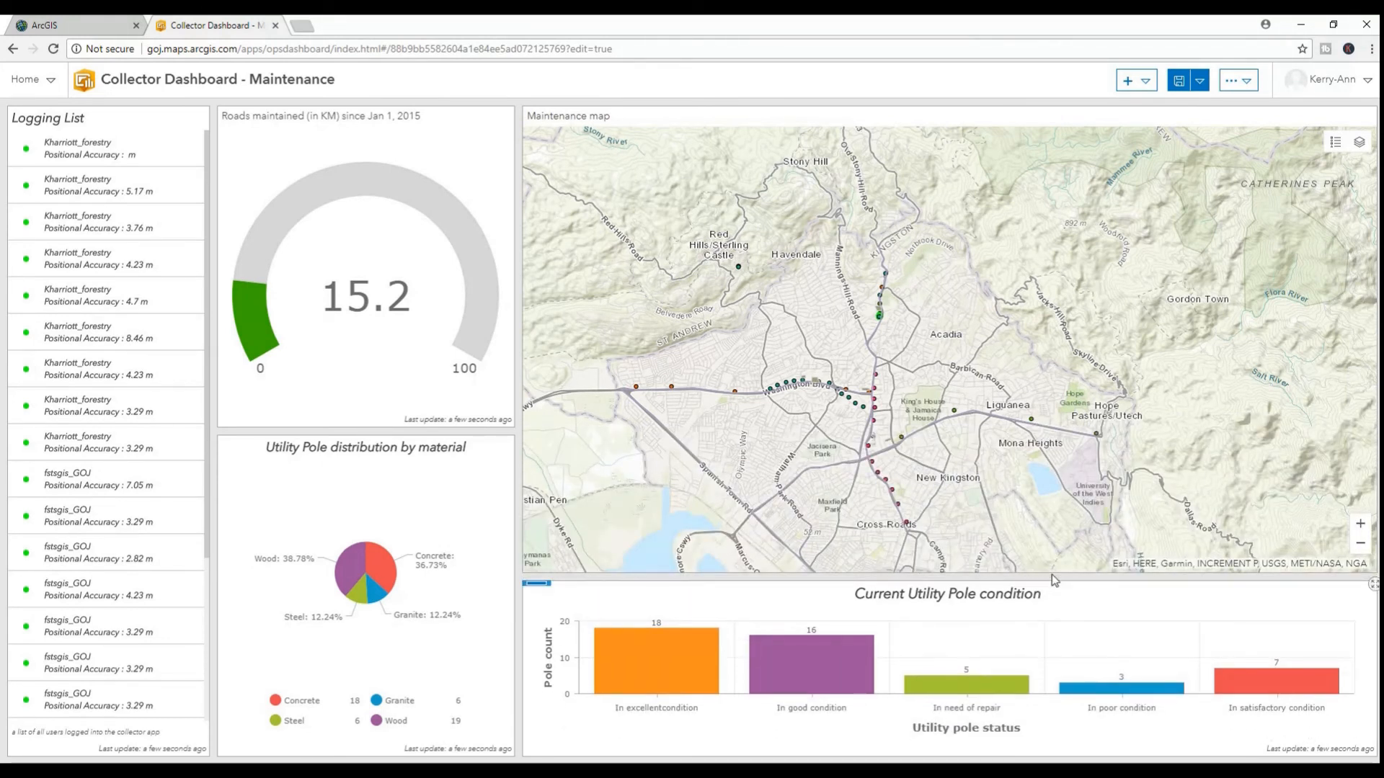
- Save the dashboard with the rearranged serial chart
{"action": "mouse_move", "coordinate": [637, 661]}
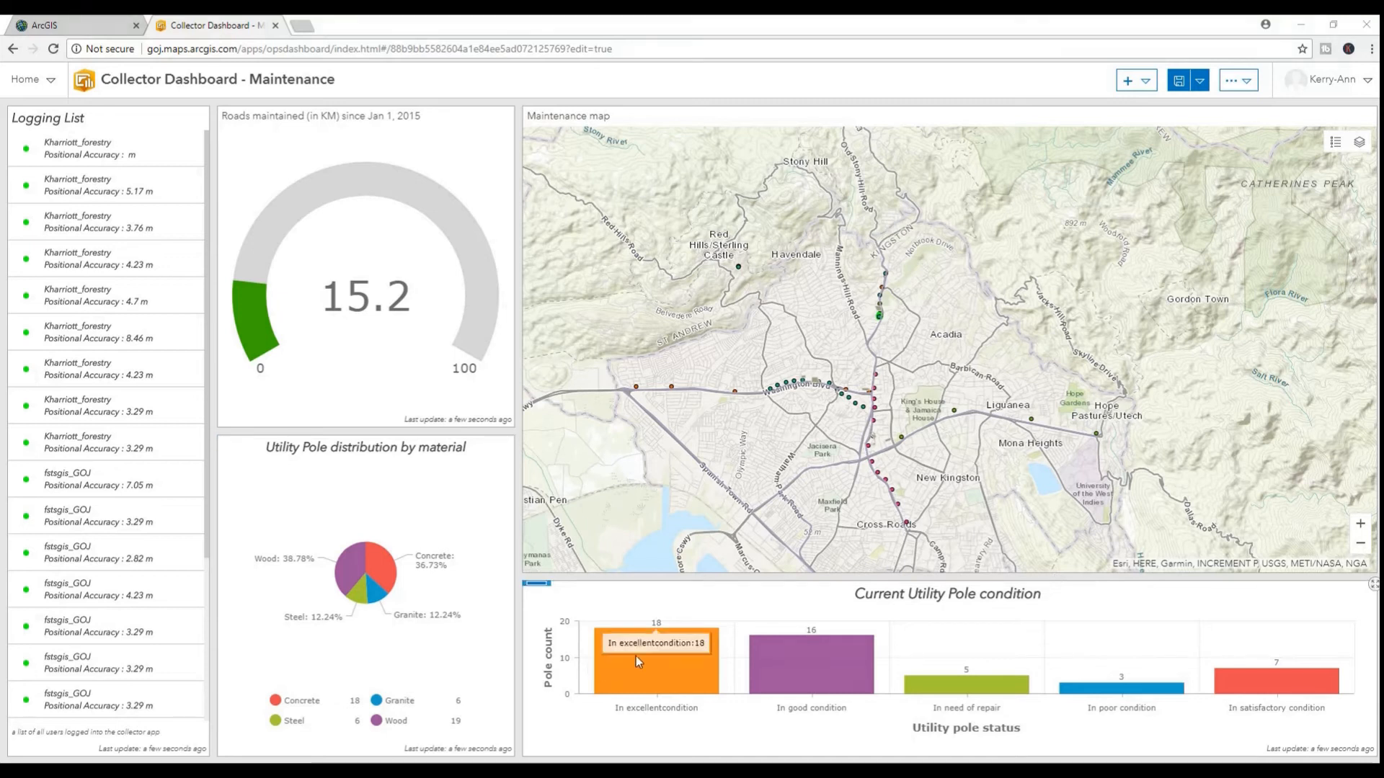
{"action": "mouse_move", "coordinate": [993, 693]}
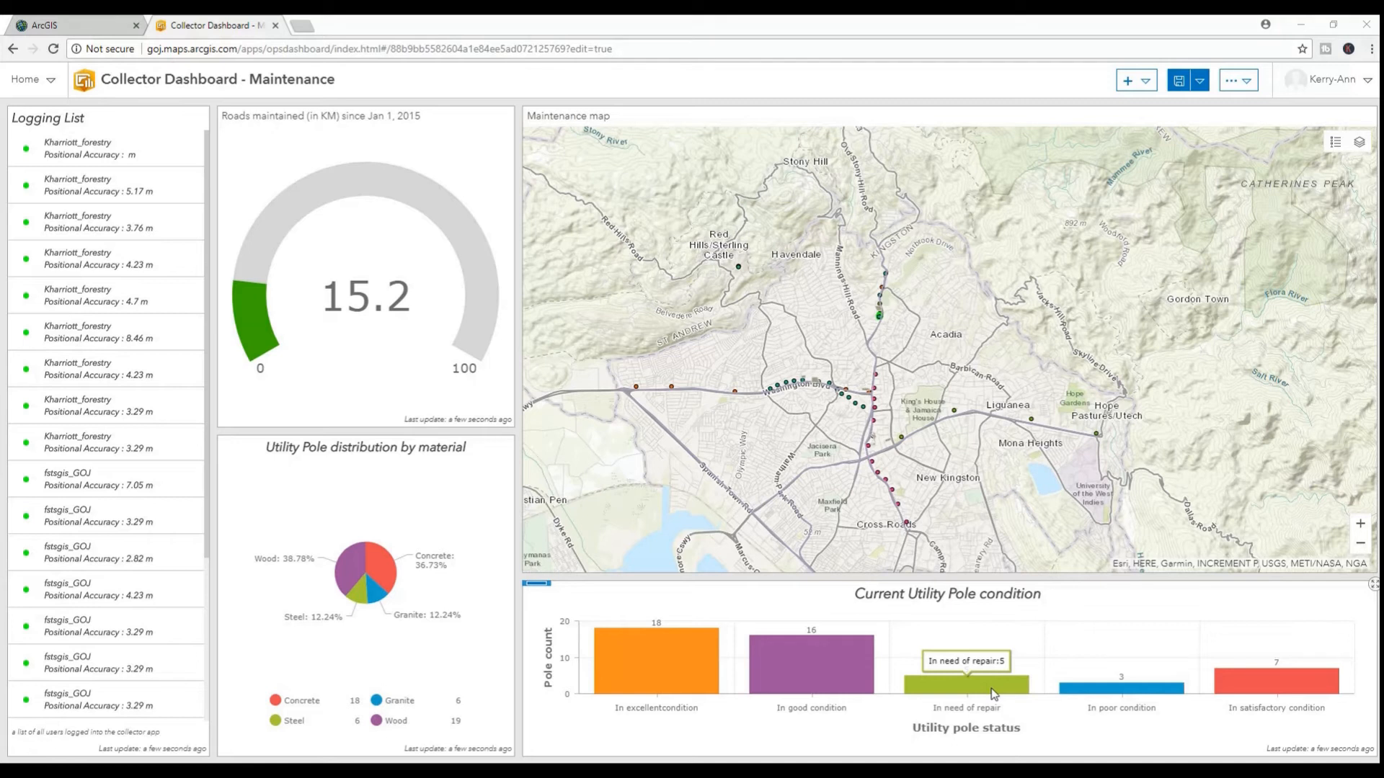
{"action": "left_click", "coordinate": [1179, 81]}
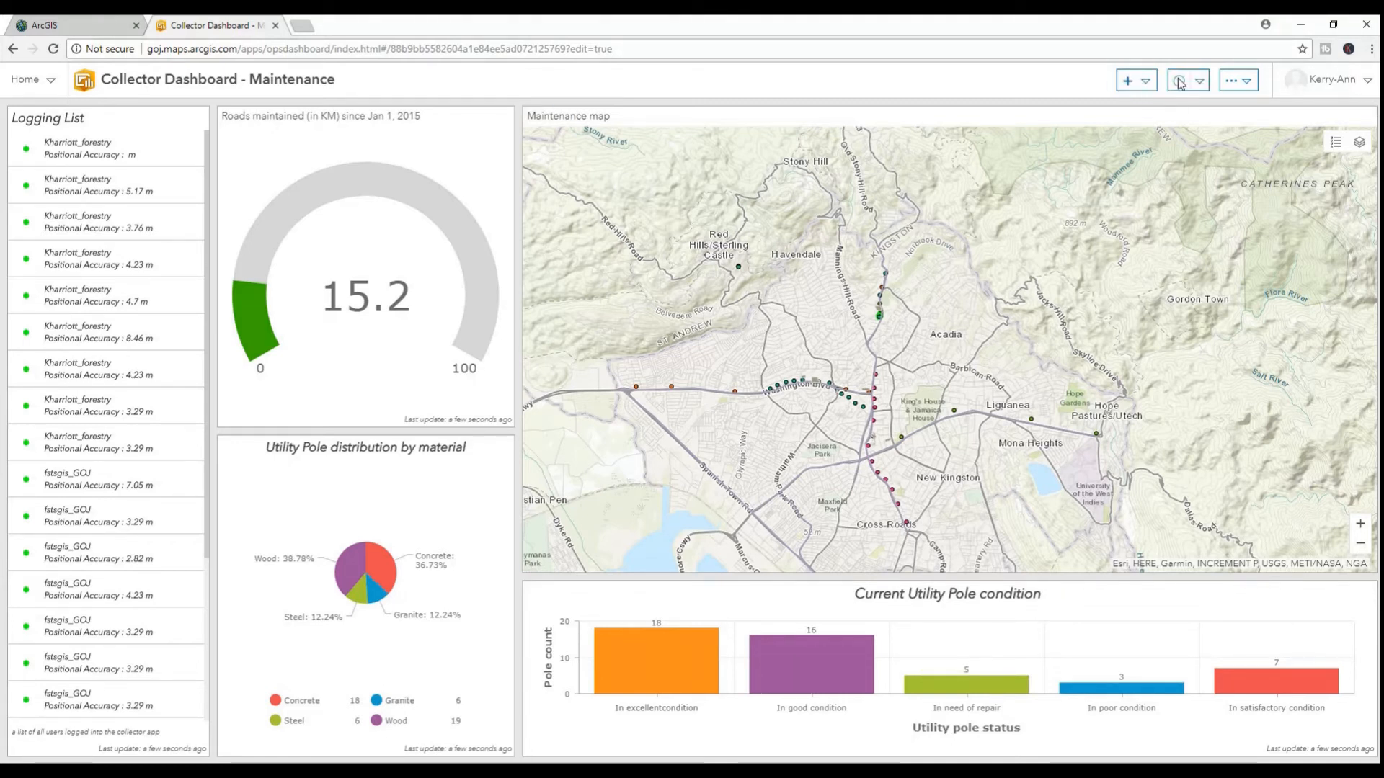
- Add an indicator element to the dashboard based on the Utility Pole layer
{"action": "left_click", "coordinate": [1146, 83]}
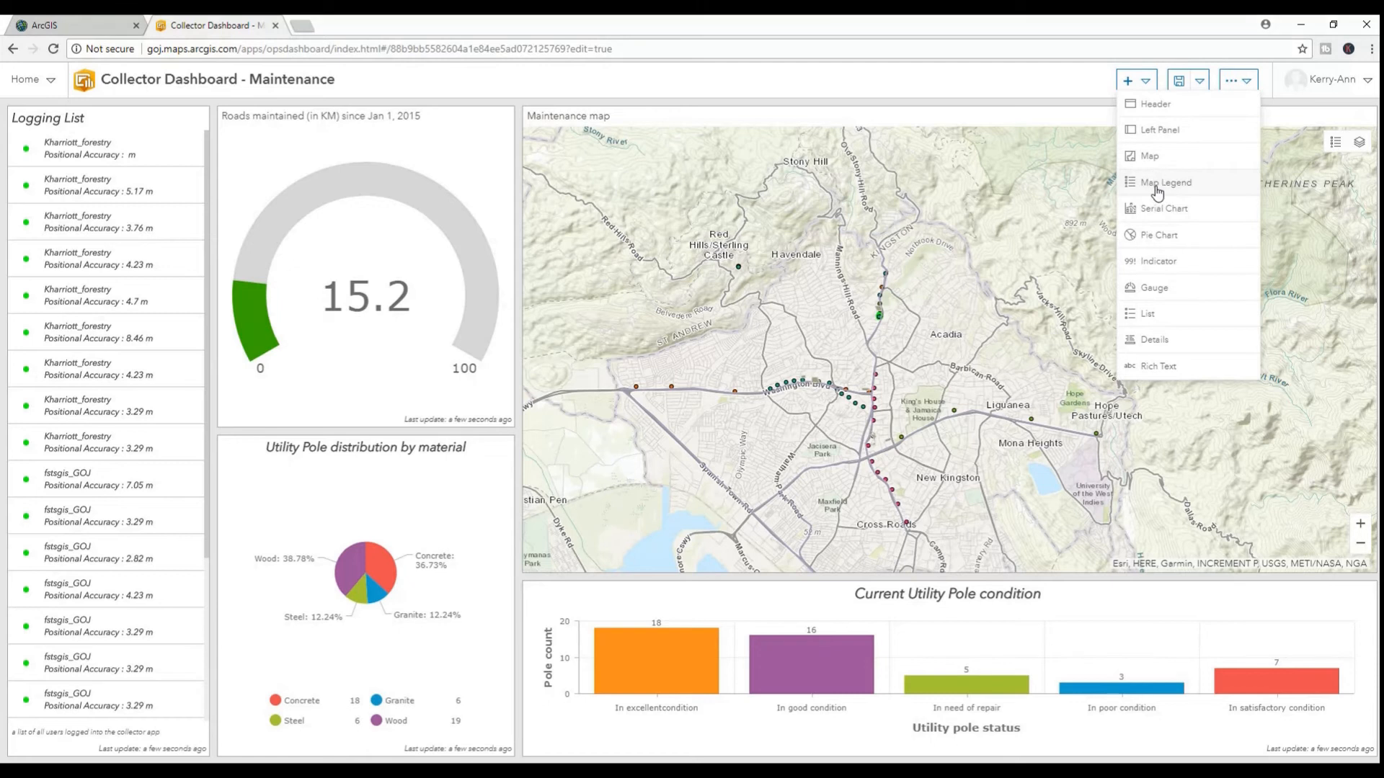
{"action": "left_click", "coordinate": [1160, 264]}
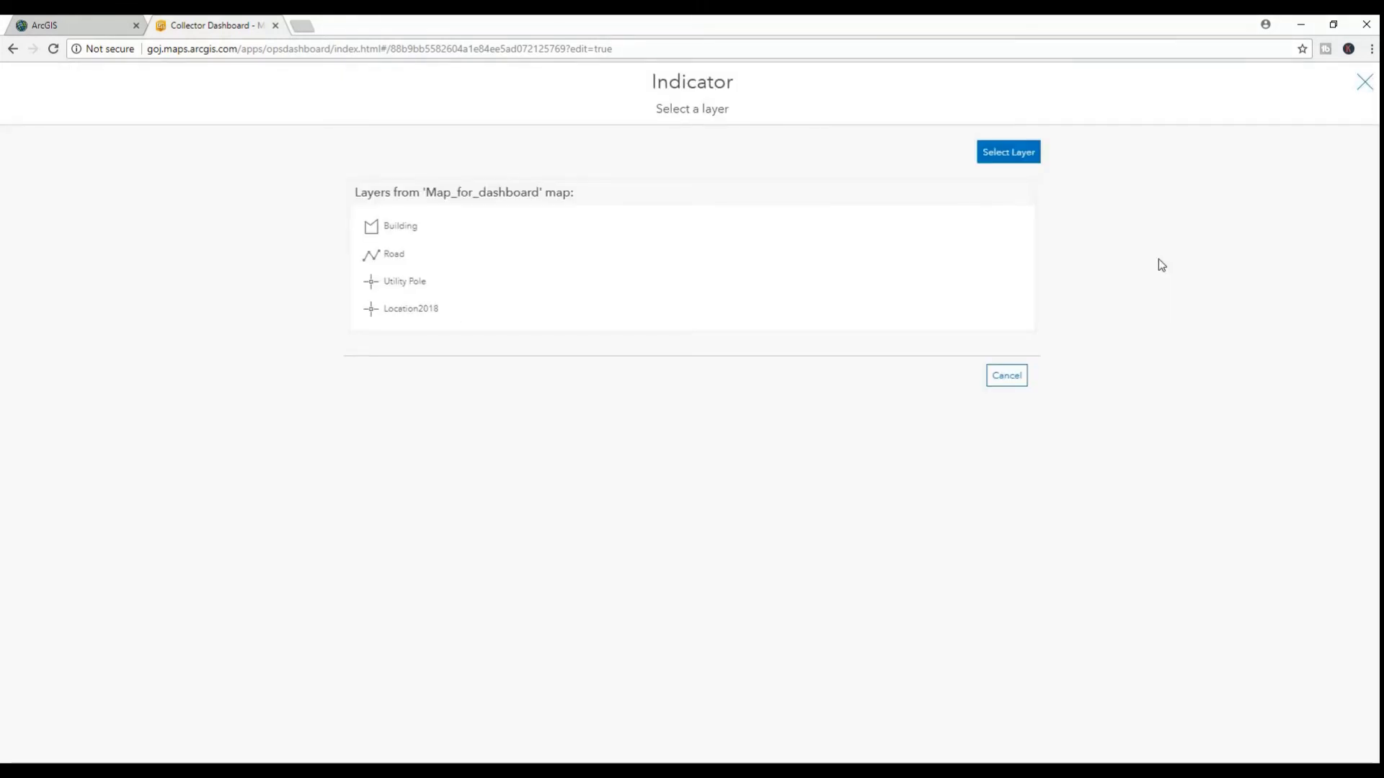
{"action": "left_click", "coordinate": [397, 287]}
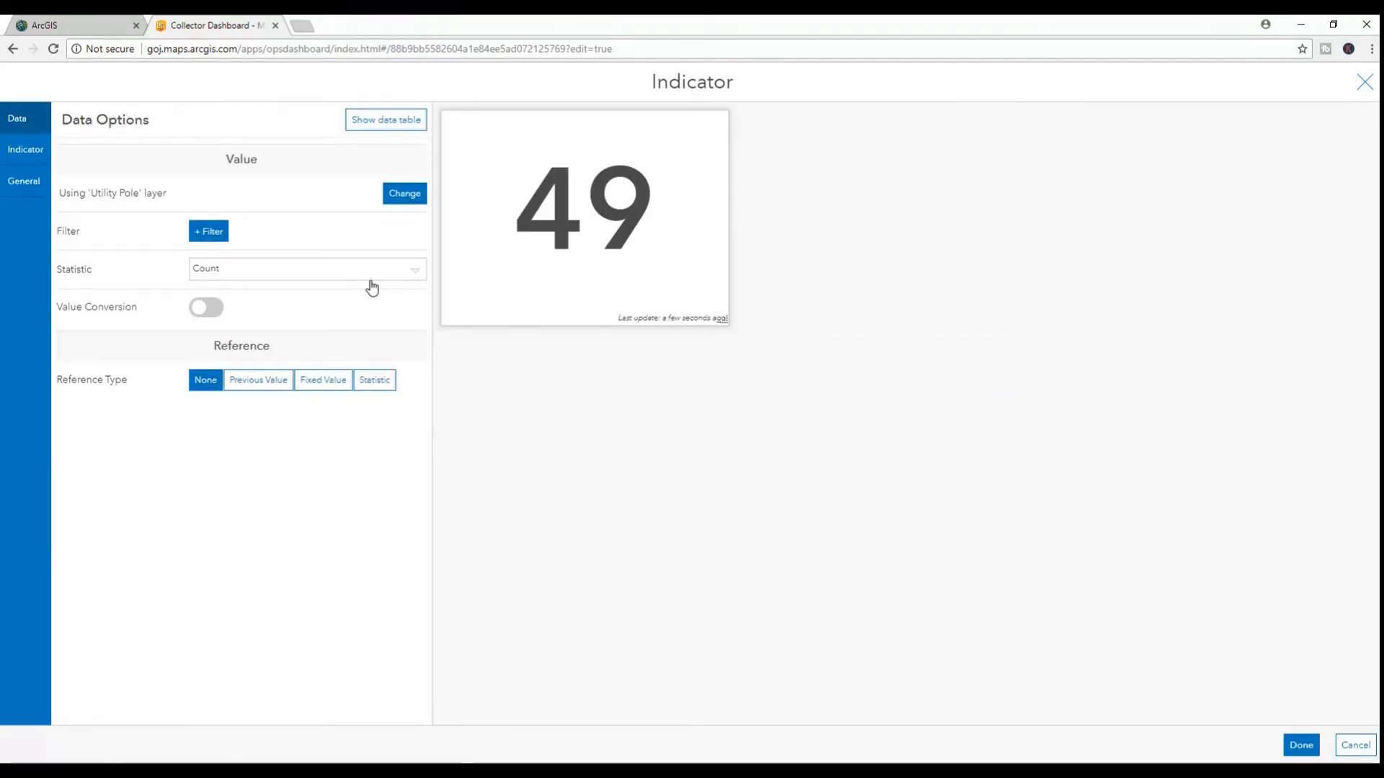
- Filter the indicator to poles whose Material equals Wood
{"action": "left_click", "coordinate": [204, 237]}
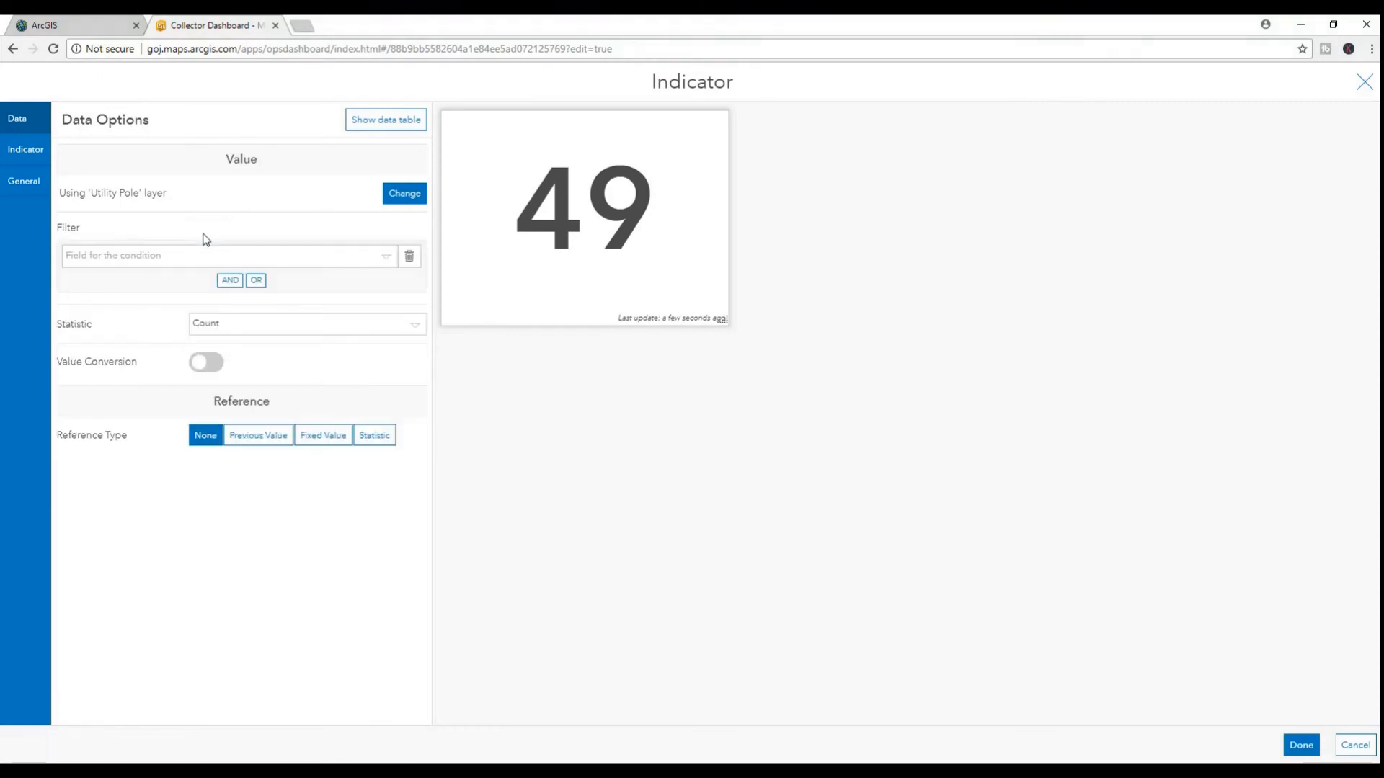
{"action": "left_click", "coordinate": [387, 260]}
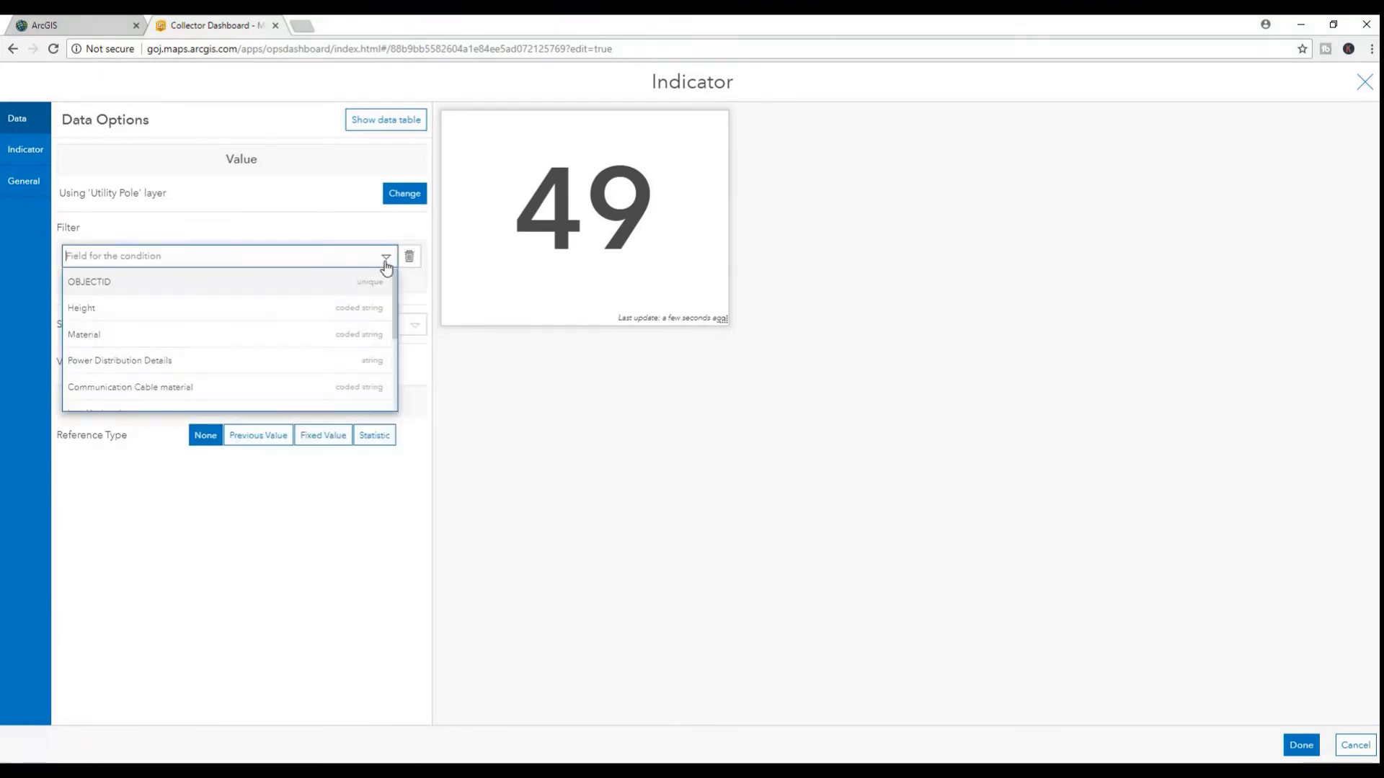
{"action": "left_click", "coordinate": [195, 339]}
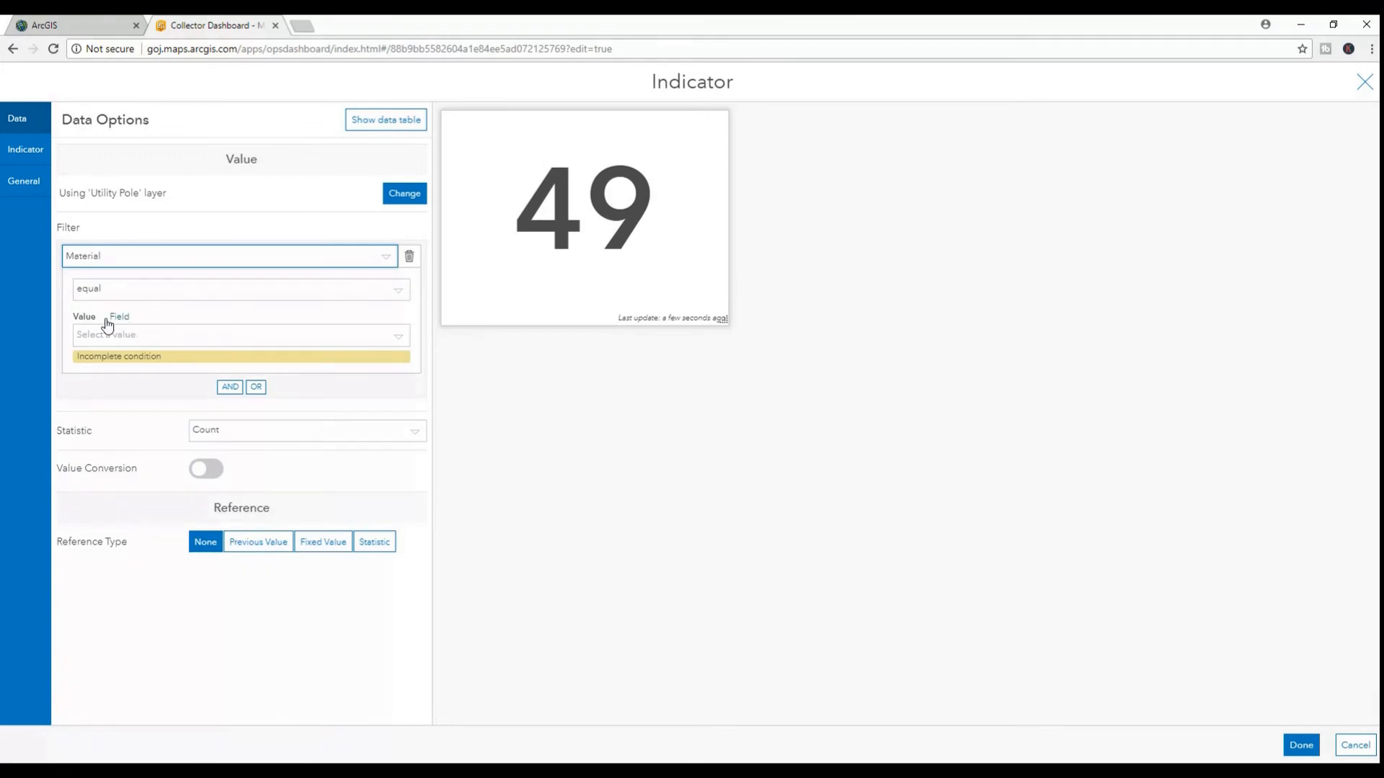
{"action": "left_click", "coordinate": [396, 336]}
{"action": "left_click", "coordinate": [120, 370]}
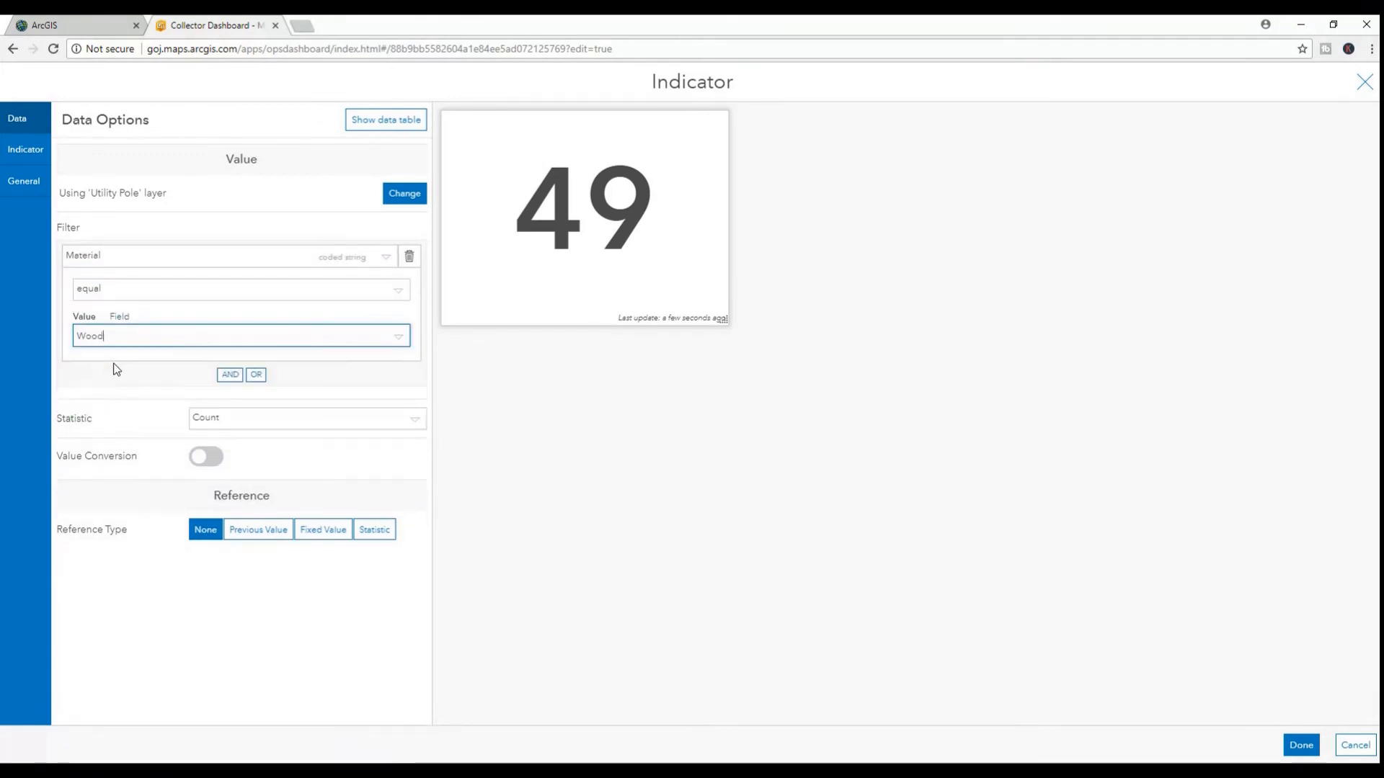
- Add an AND condition to the indicator's filter requiring Status to equal "In need of repair"
{"action": "left_click", "coordinate": [231, 376]}
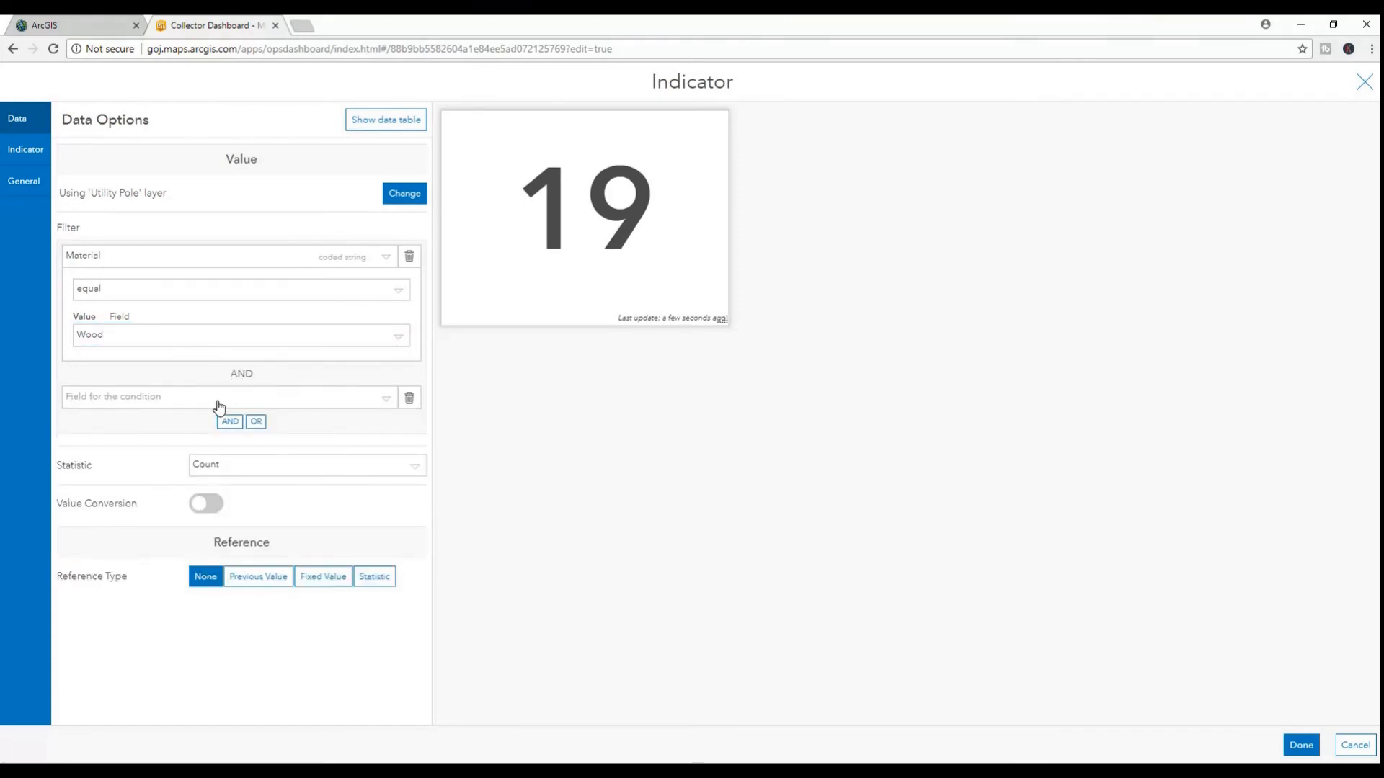
{"action": "left_click", "coordinate": [384, 399]}
{"action": "scroll", "coordinate": [180, 490], "scroll_direction": "down", "scroll_amount": 2}
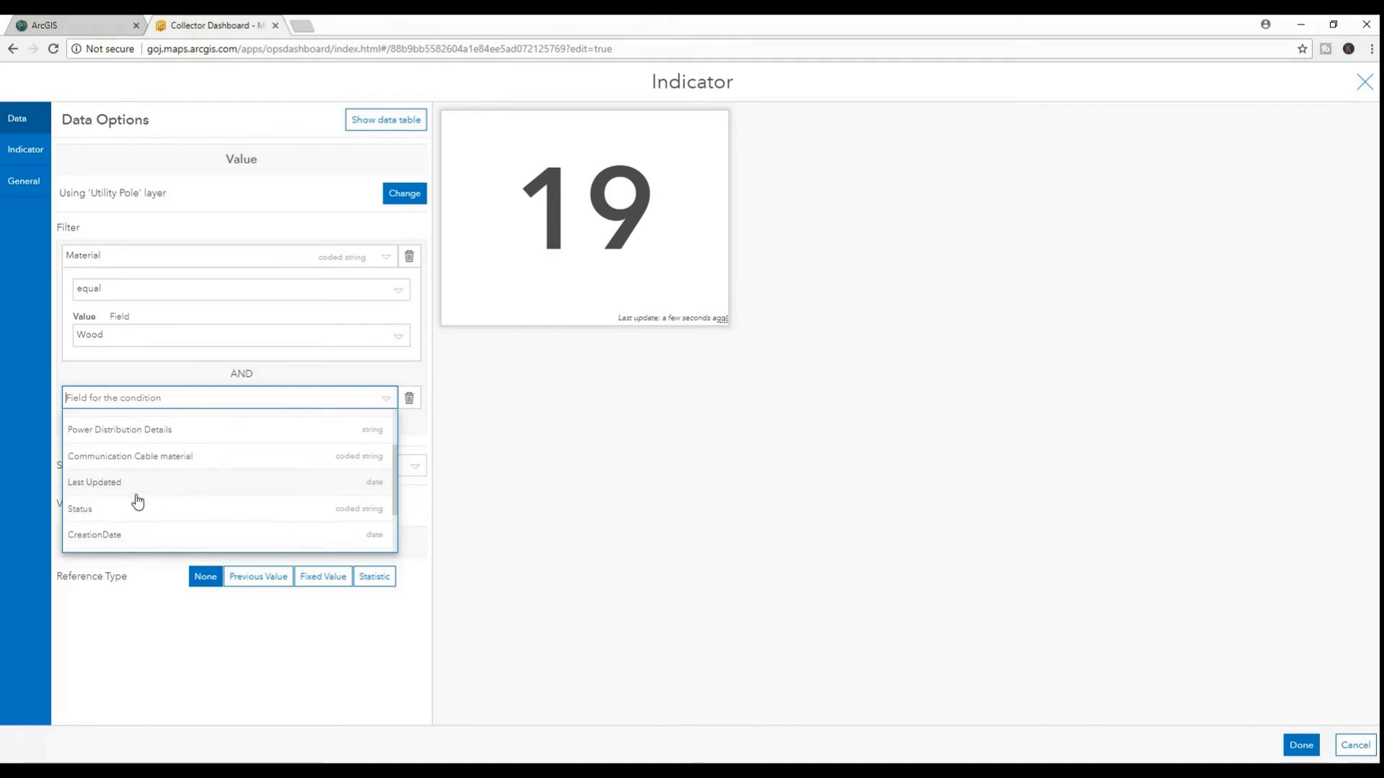
{"action": "left_click", "coordinate": [111, 506]}
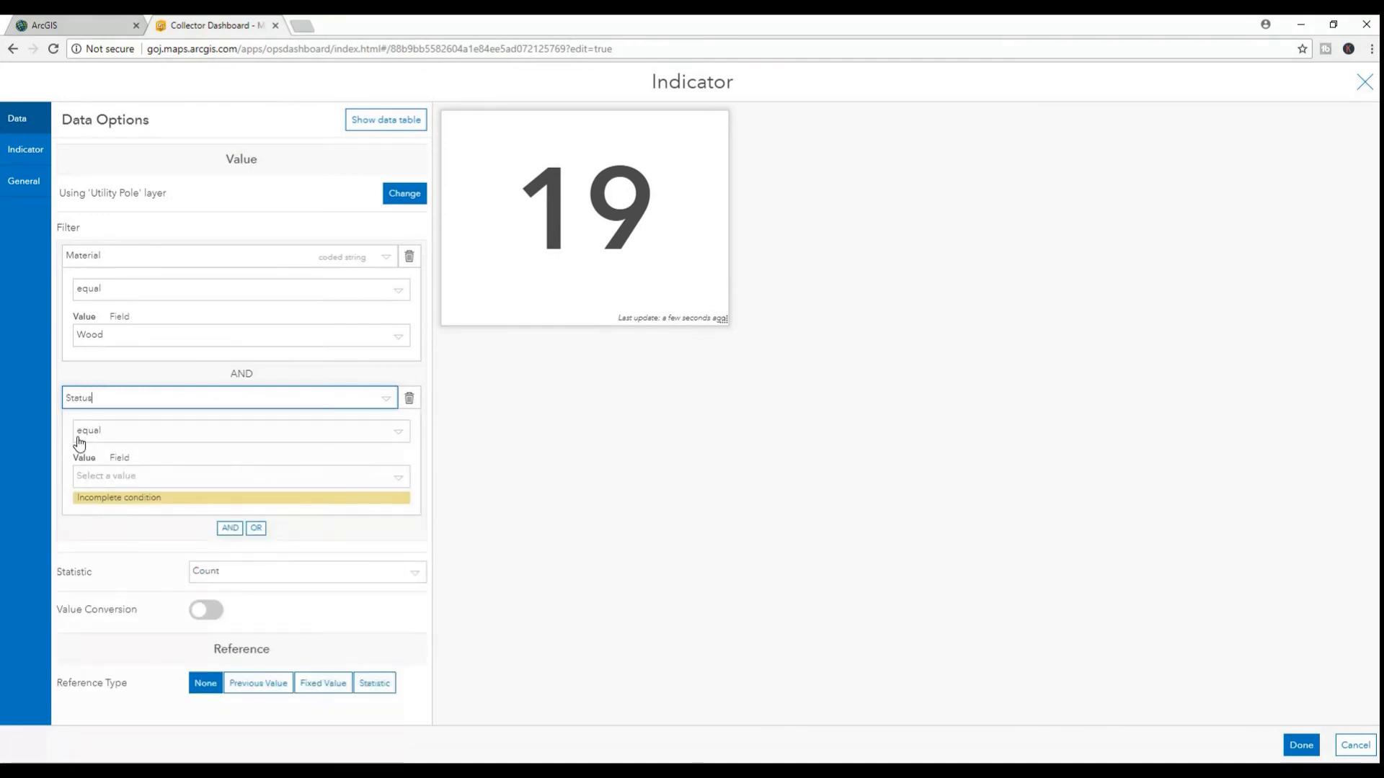
{"action": "left_click", "coordinate": [402, 482]}
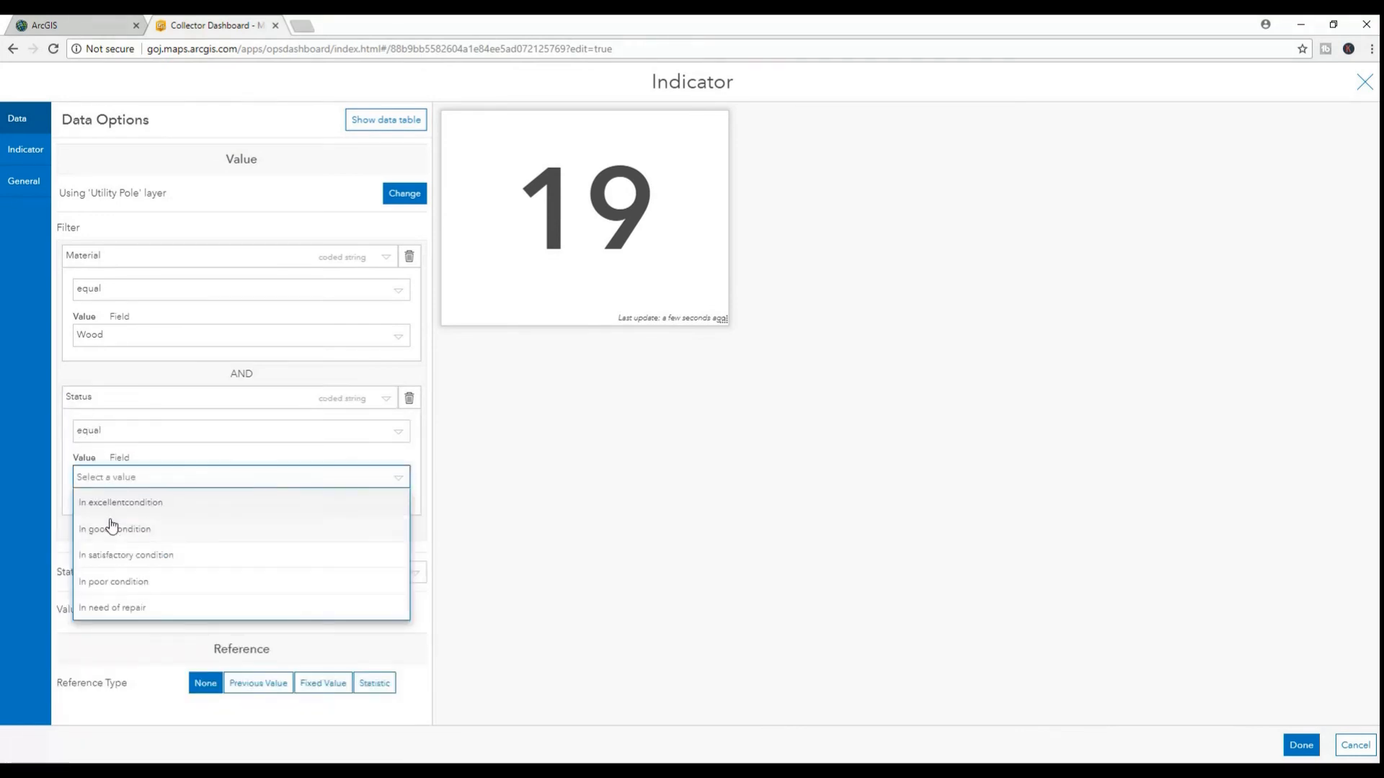
{"action": "left_click", "coordinate": [113, 608]}
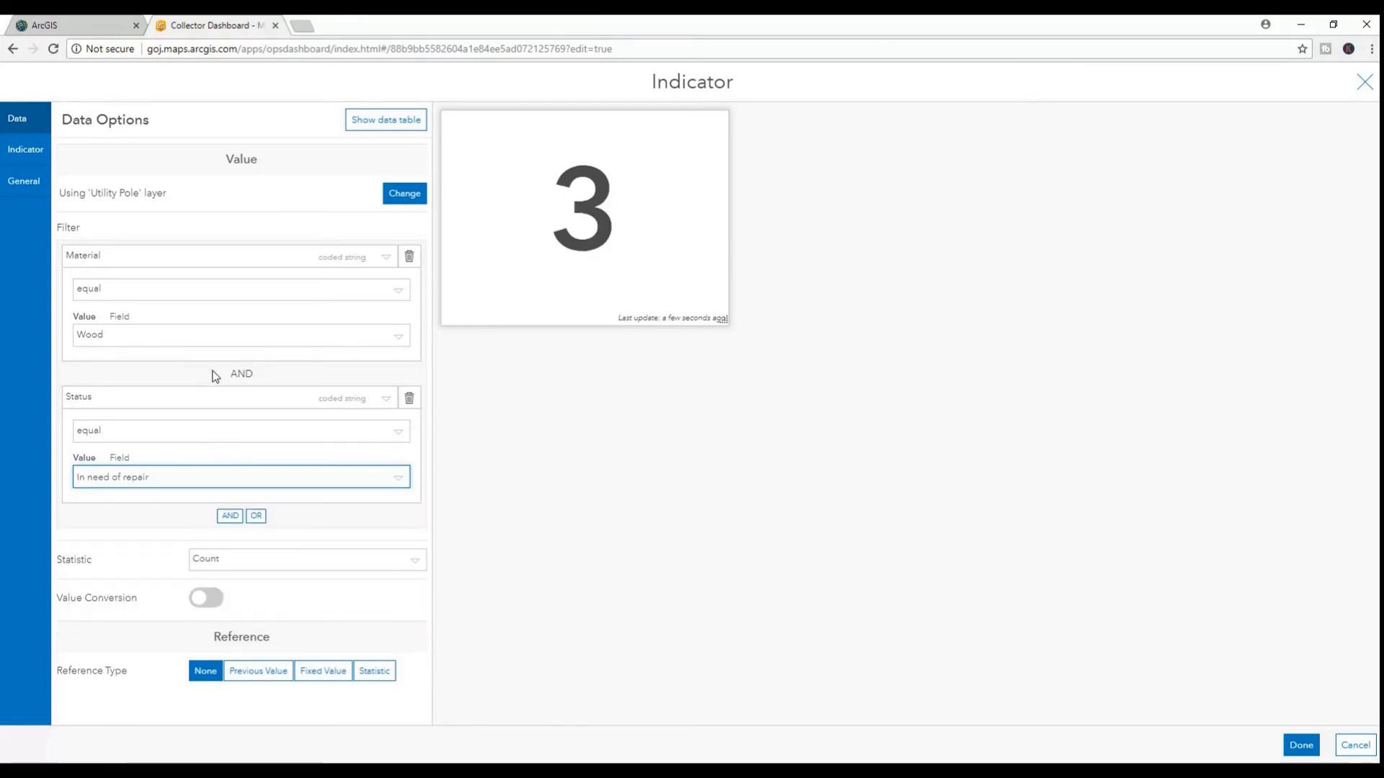
- Keep Count as the indicator's statistic and set its top text to "Poles to repair:"
{"action": "left_click", "coordinate": [415, 566]}
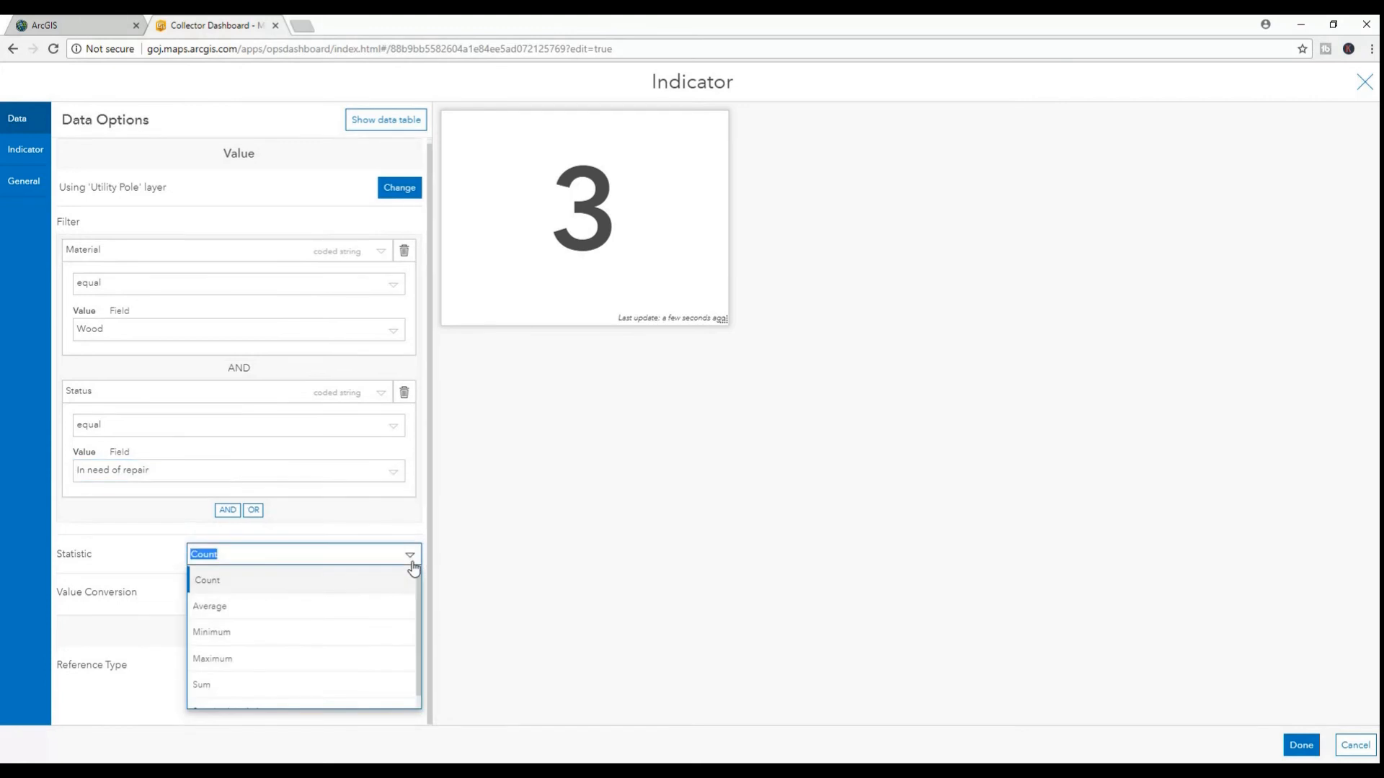
{"action": "left_click", "coordinate": [413, 568]}
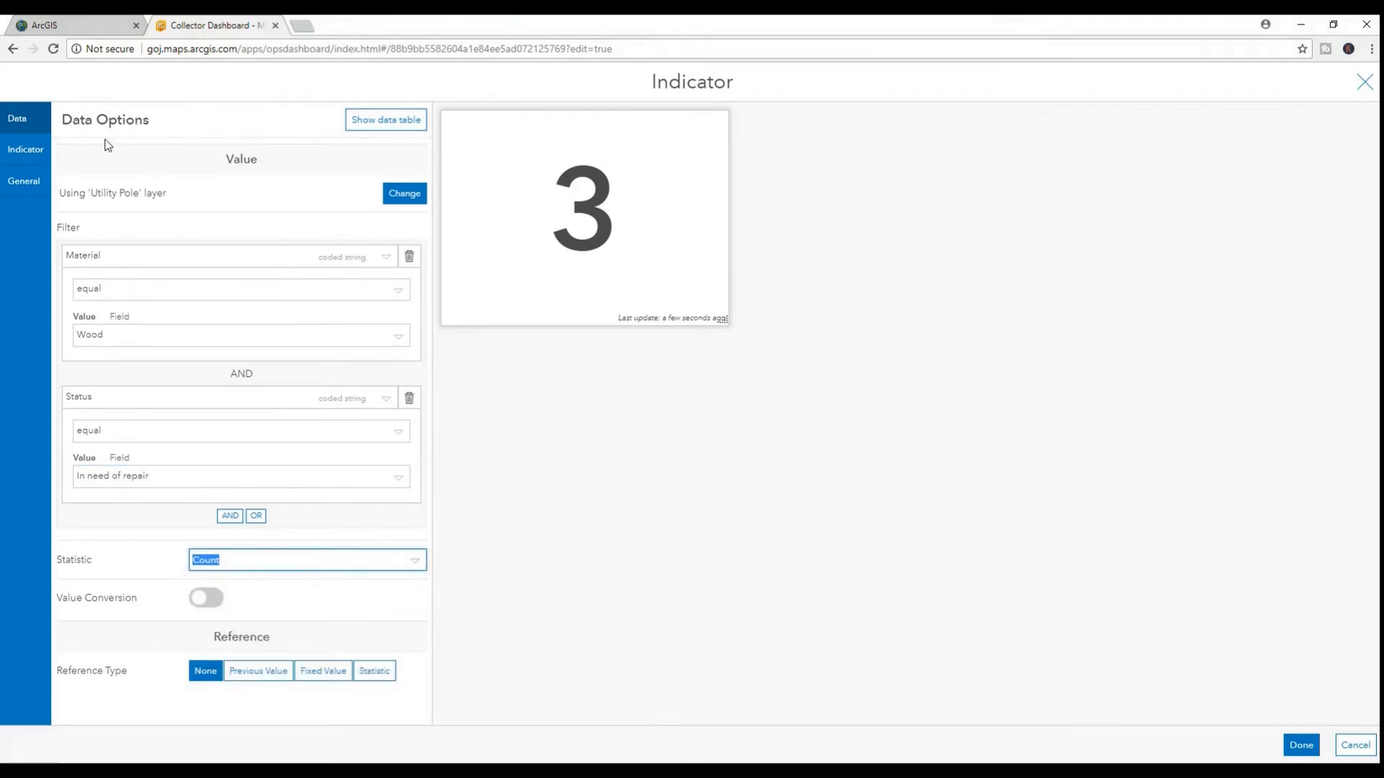
{"action": "left_click", "coordinate": [23, 156]}
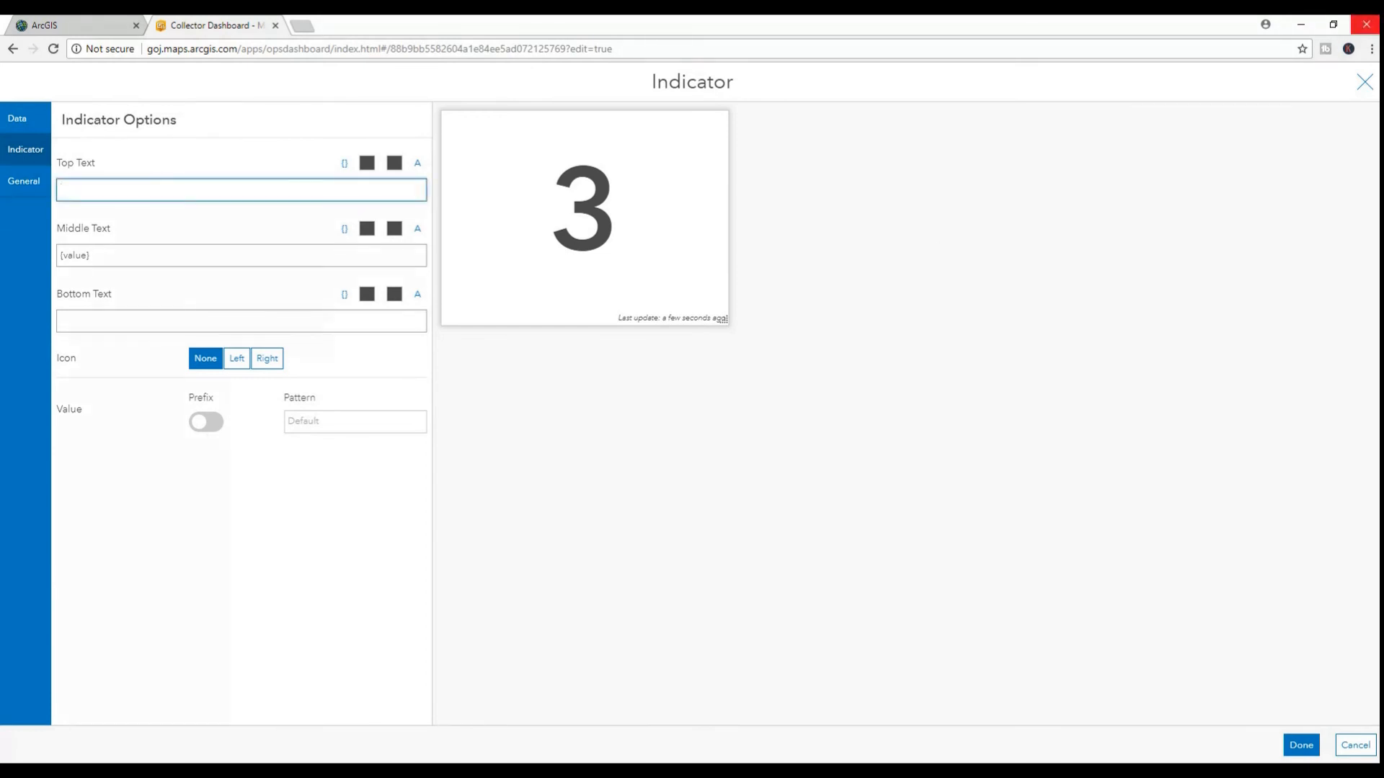
{"action": "type", "text": "Pole"}
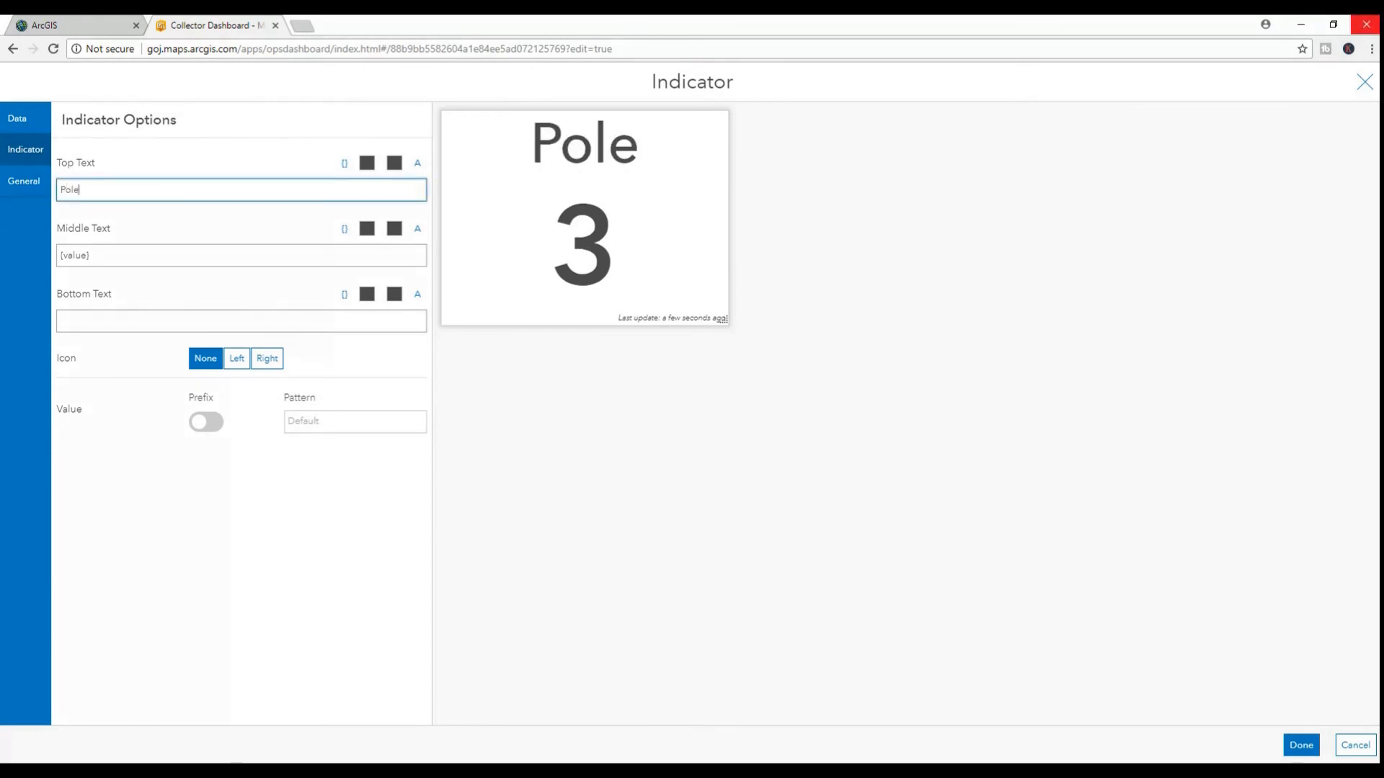
{"action": "type", "text": "s t"}
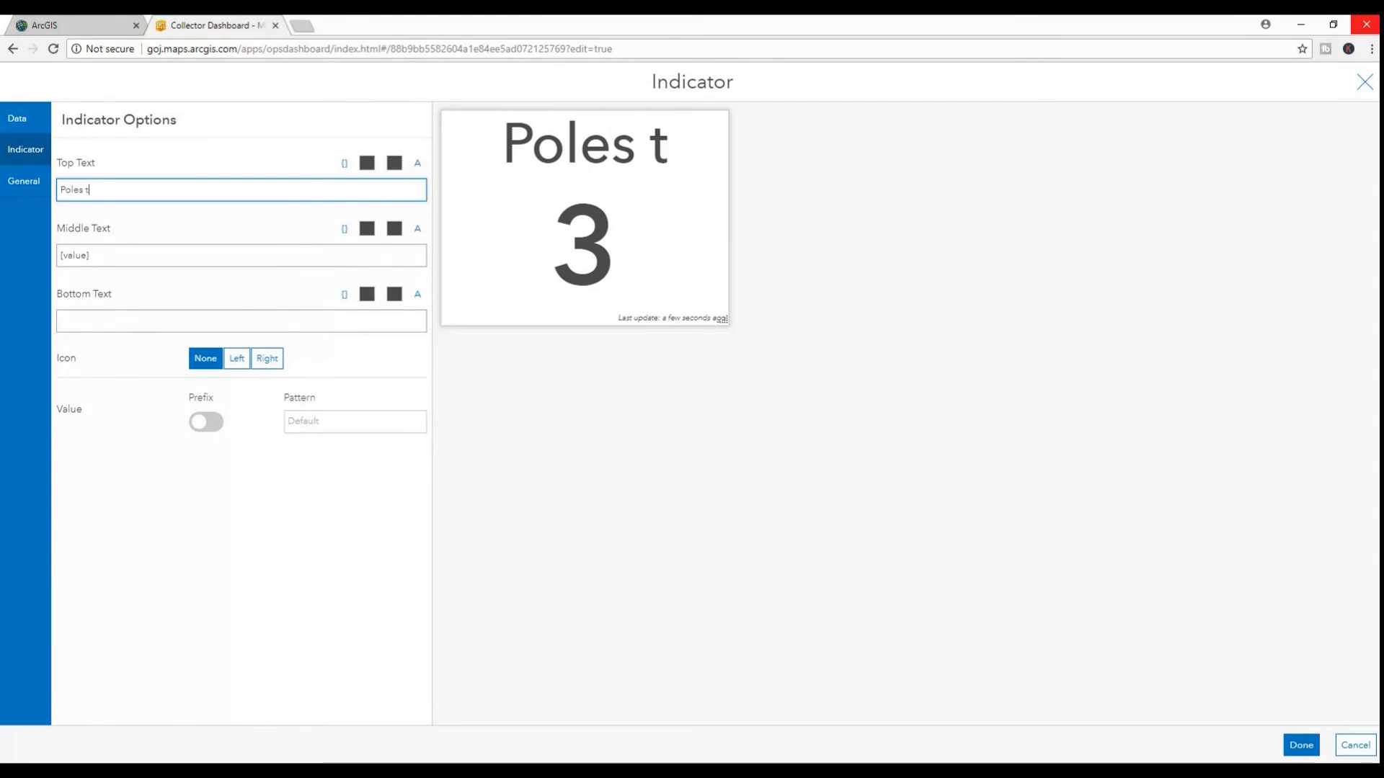
{"action": "type", "text": "o repair:"}
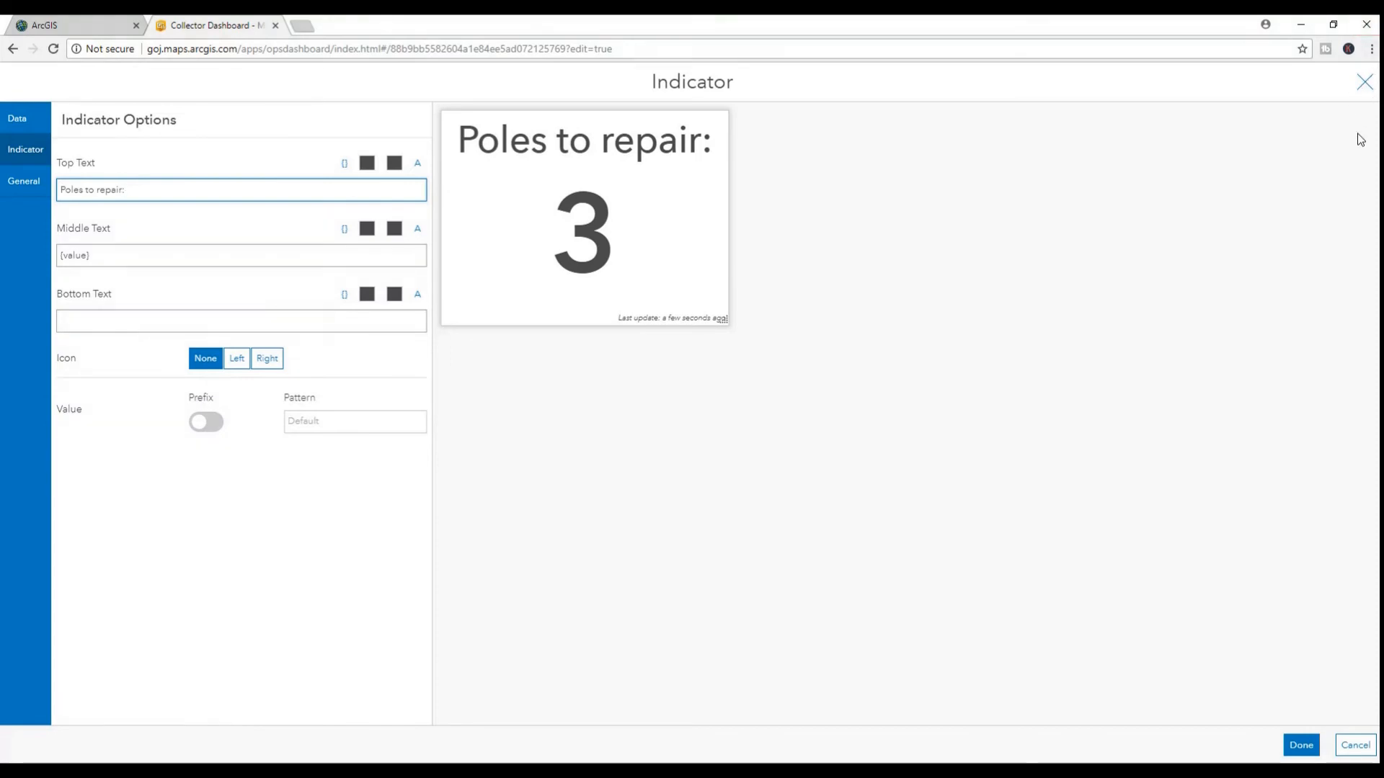
- Set the indicator's bottom text to "Type: Wooden" and finish configuring the indicator
{"action": "left_click", "coordinate": [280, 324]}
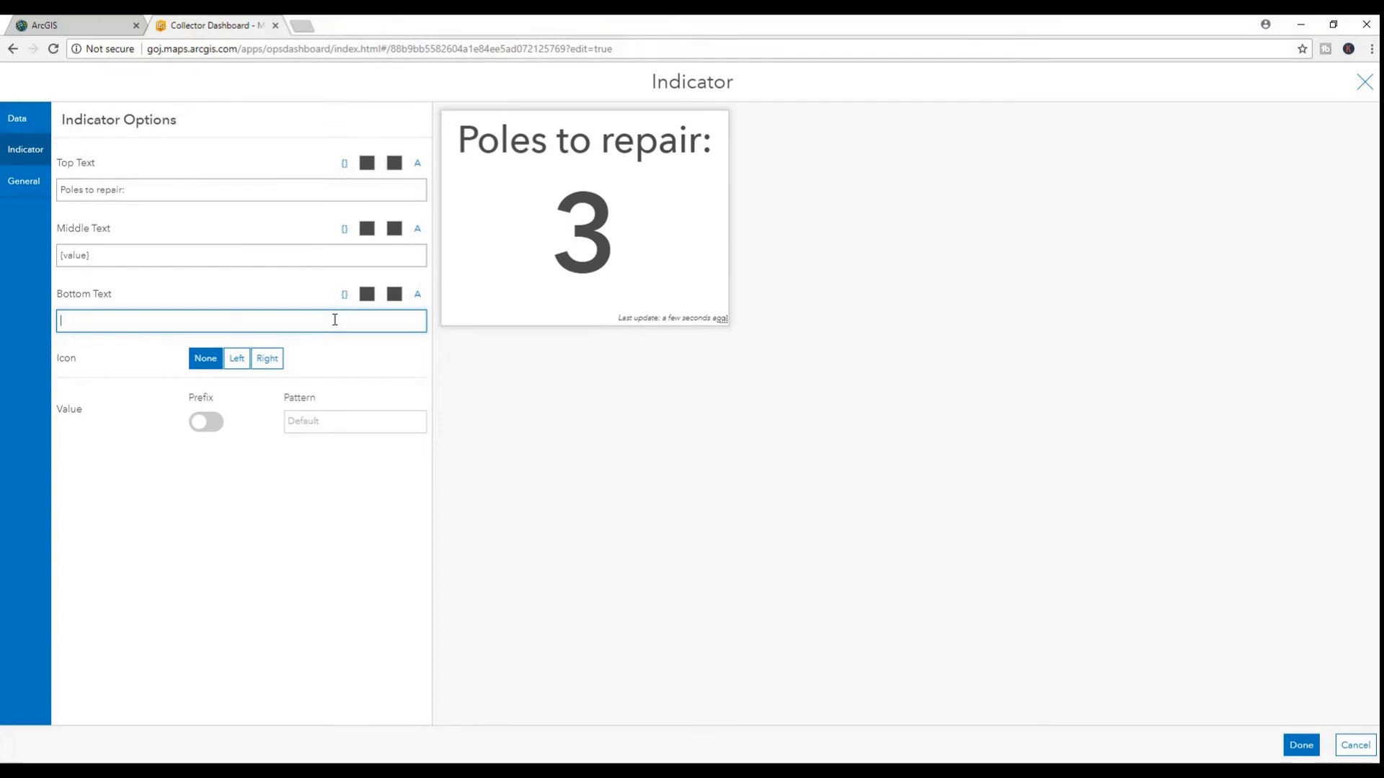
{"action": "type", "text": "Type"}
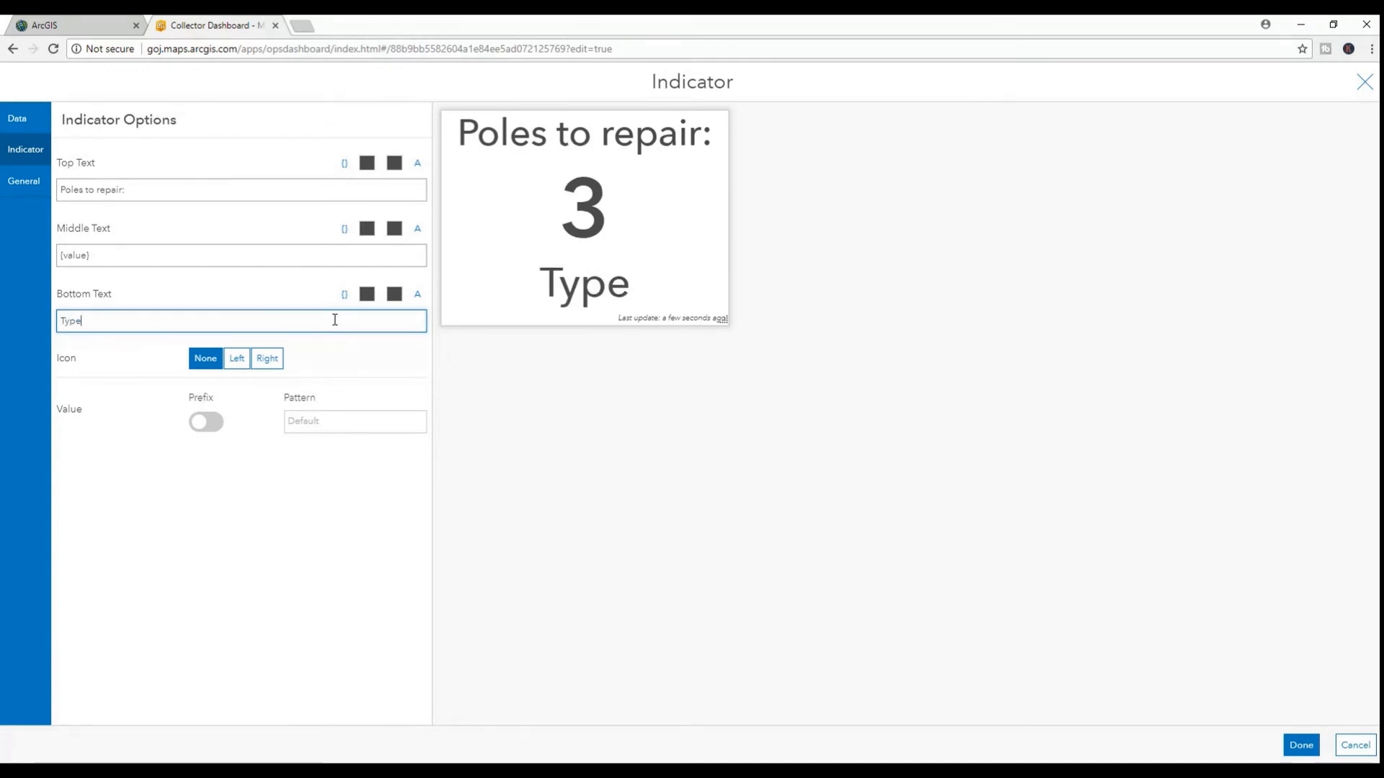
{"action": "type", "text": ":"}
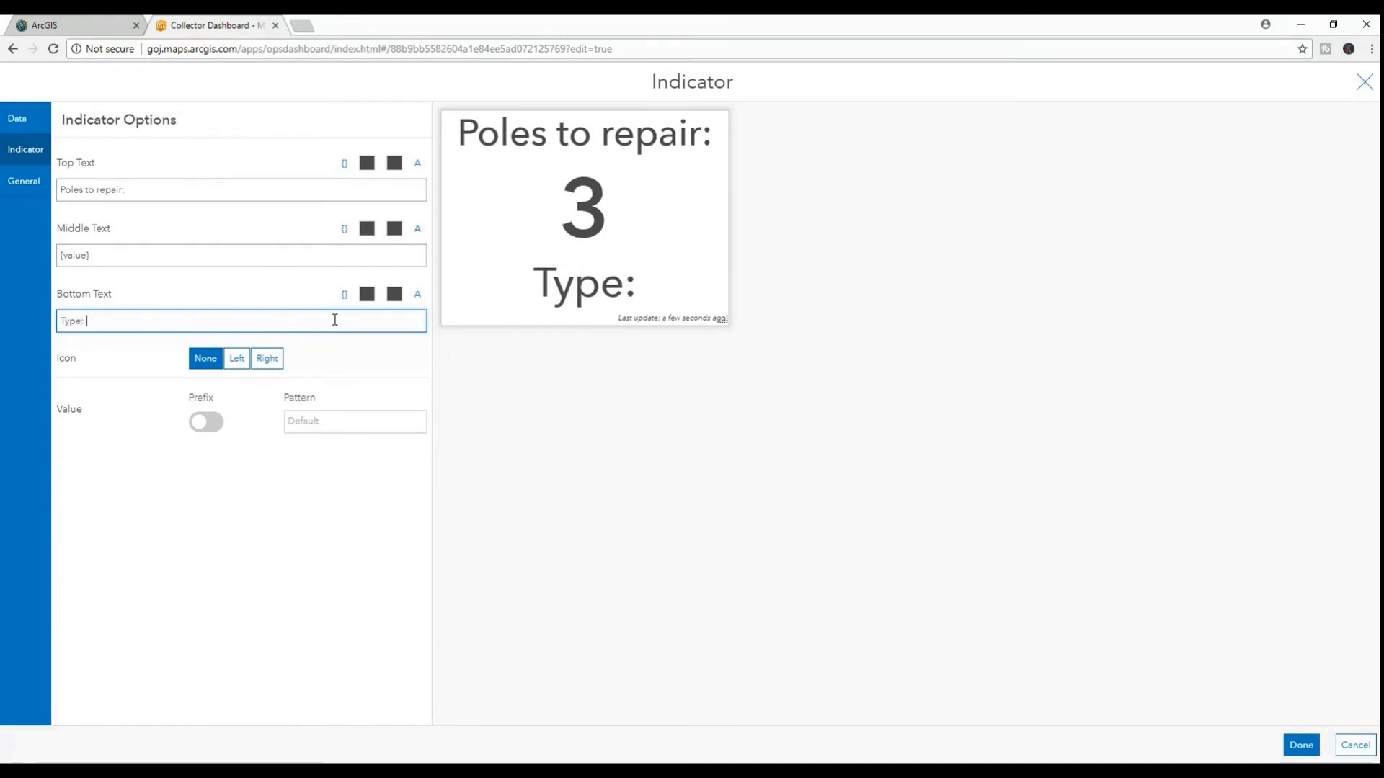
{"action": "type", "text": " Wodden"}
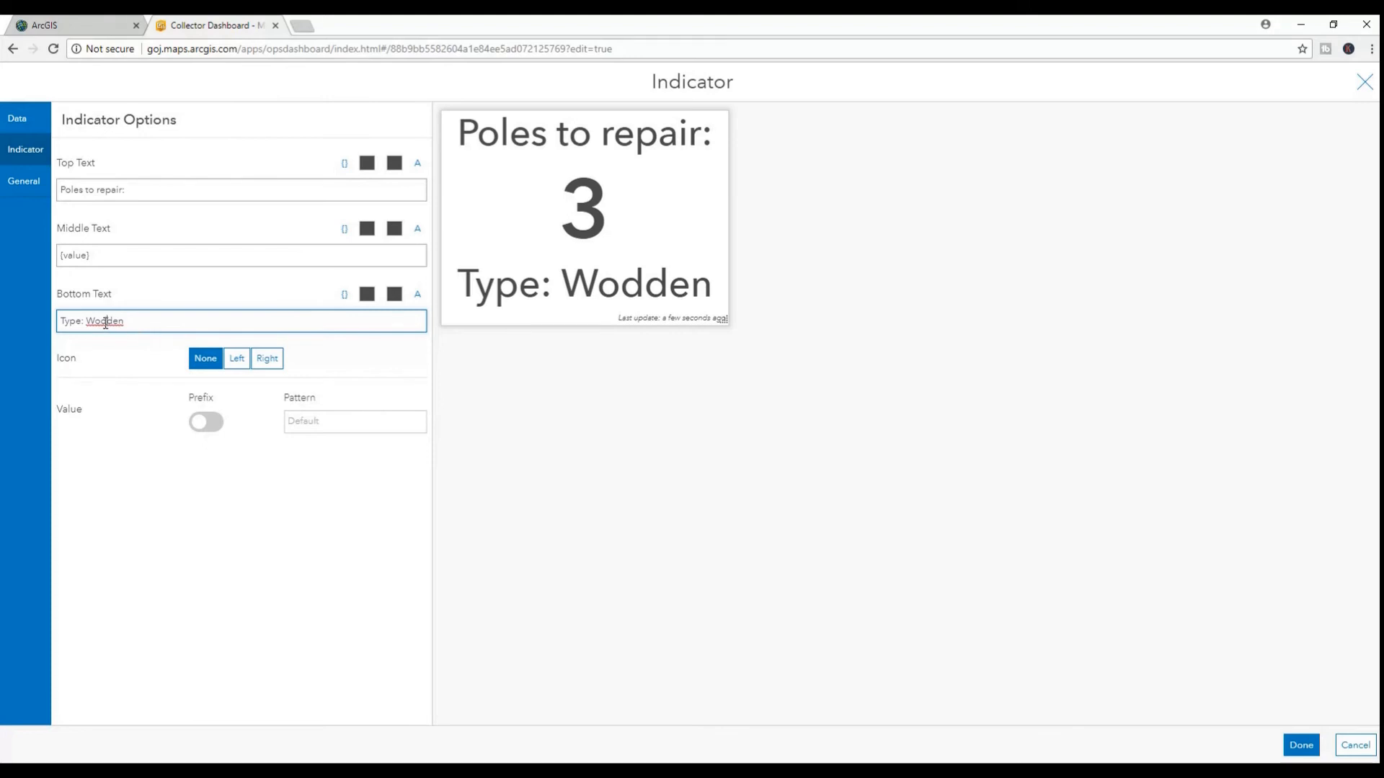
{"action": "key", "text": "BackSpace"}
{"action": "type", "text": "o"}
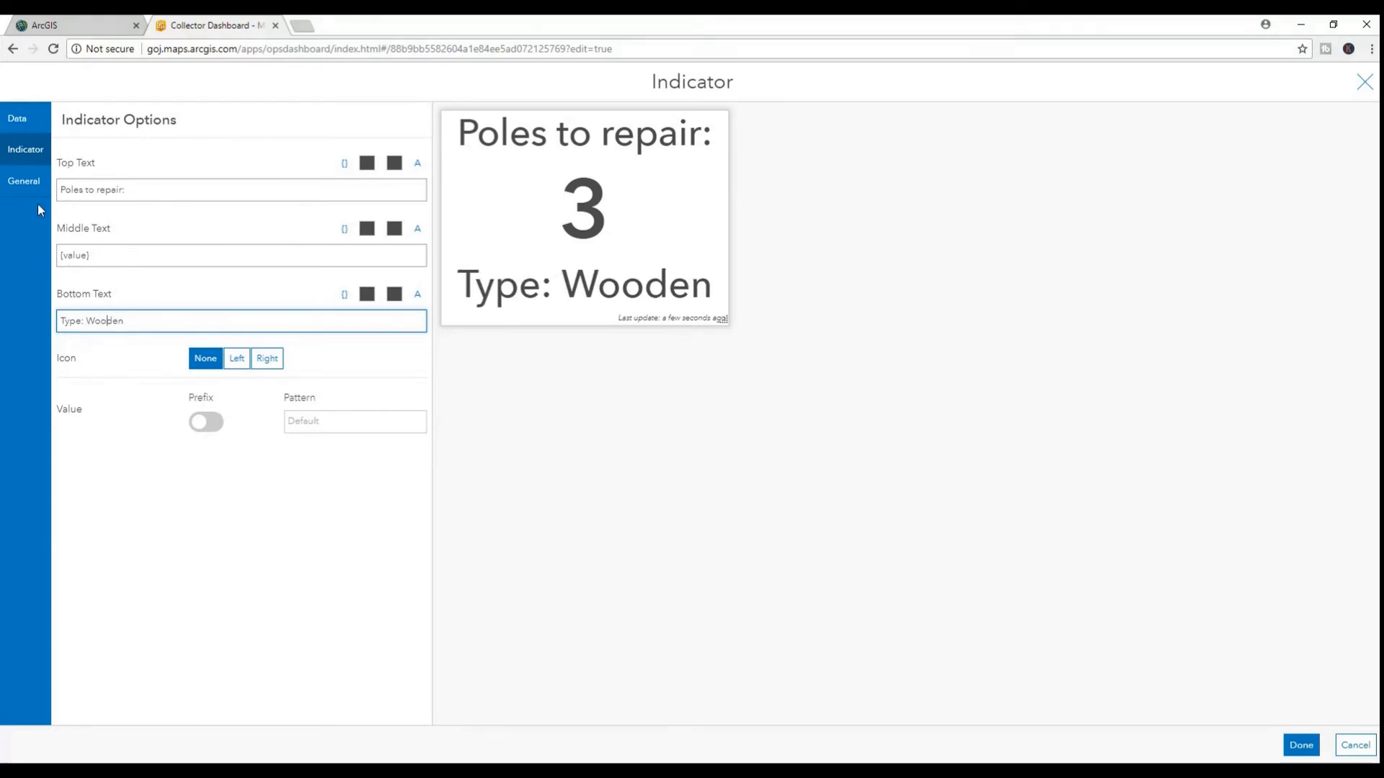
{"action": "left_click", "coordinate": [29, 186]}
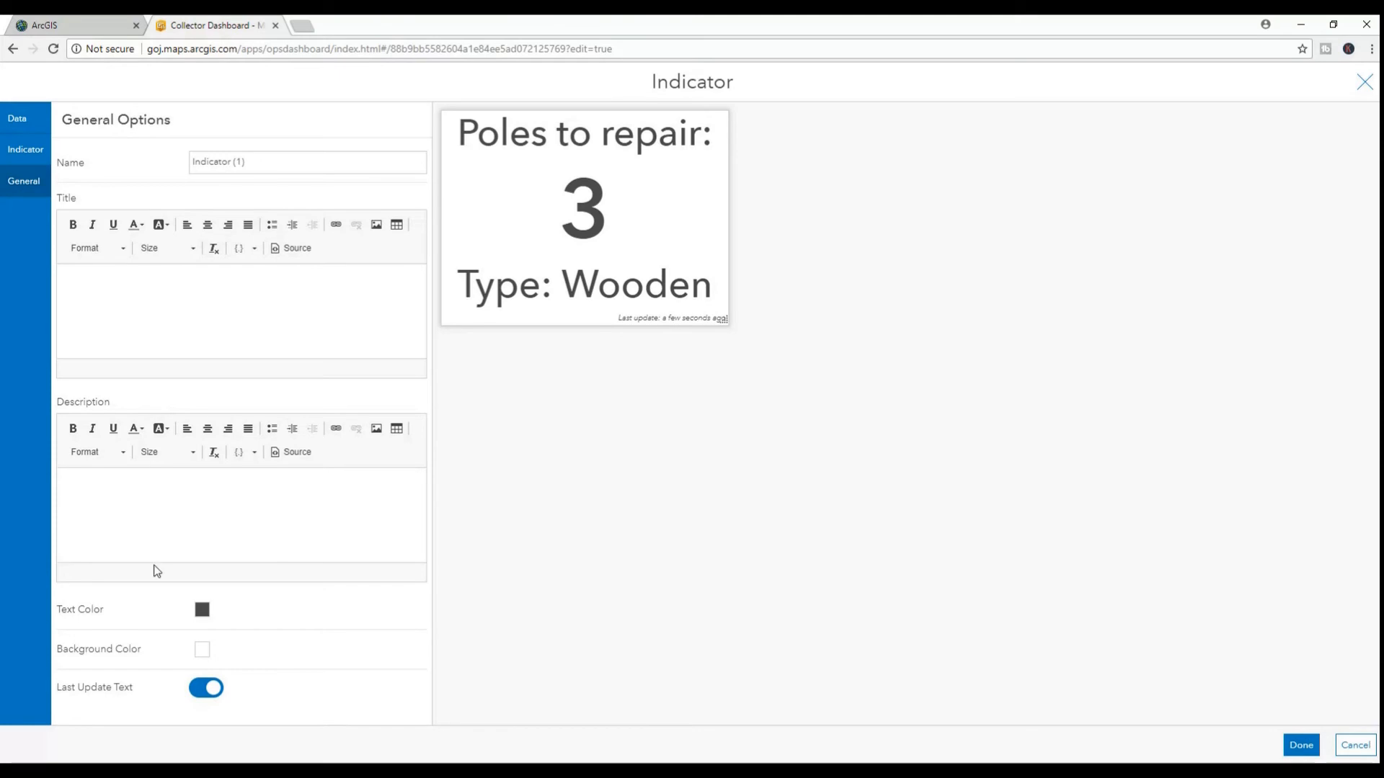
{"action": "left_click", "coordinate": [1302, 754]}
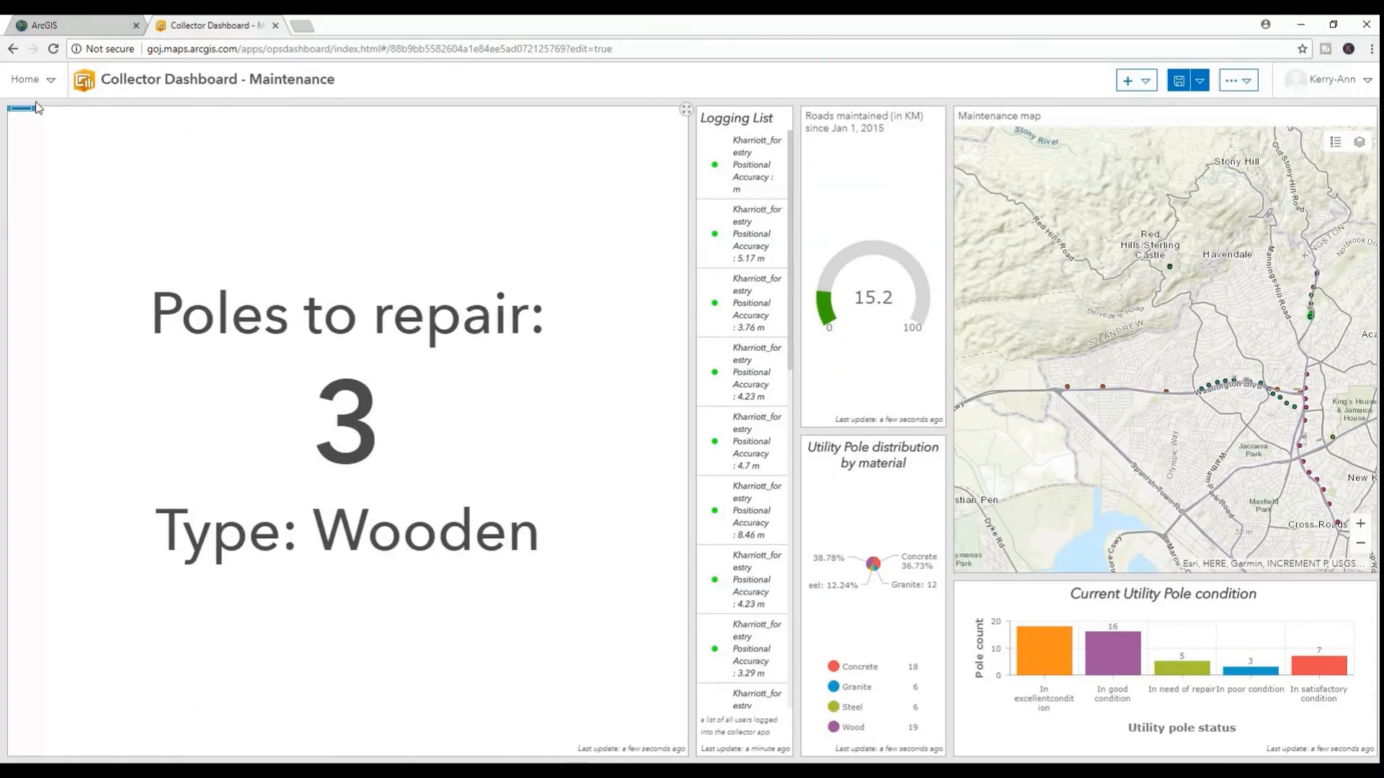
- Move the poles-to-repair indicator between the road gauge and the maintenance map, above the pole condition chart, and save the dashboard
{"action": "mouse_move", "coordinate": [20, 116]}
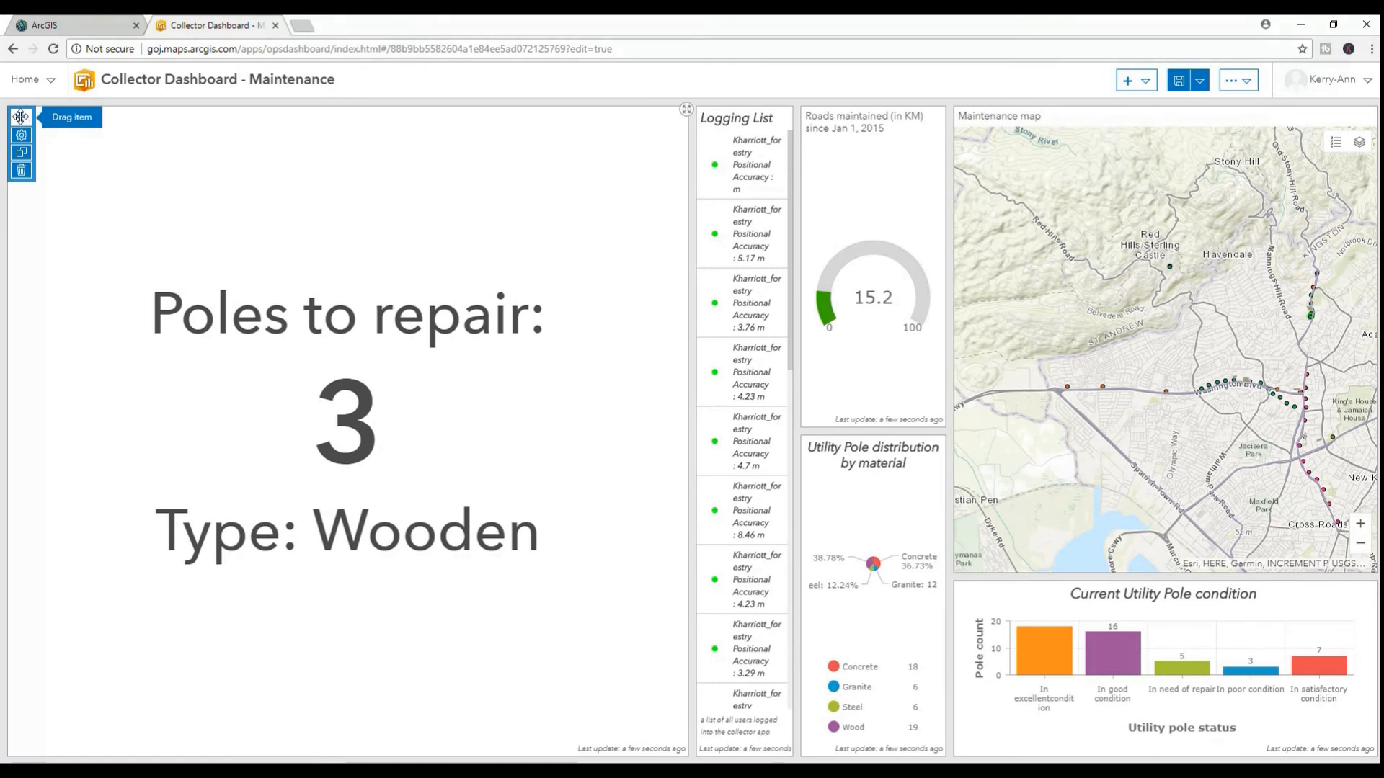
{"action": "left_click_drag", "start_coordinate": [20, 116], "coordinate": [984, 339]}
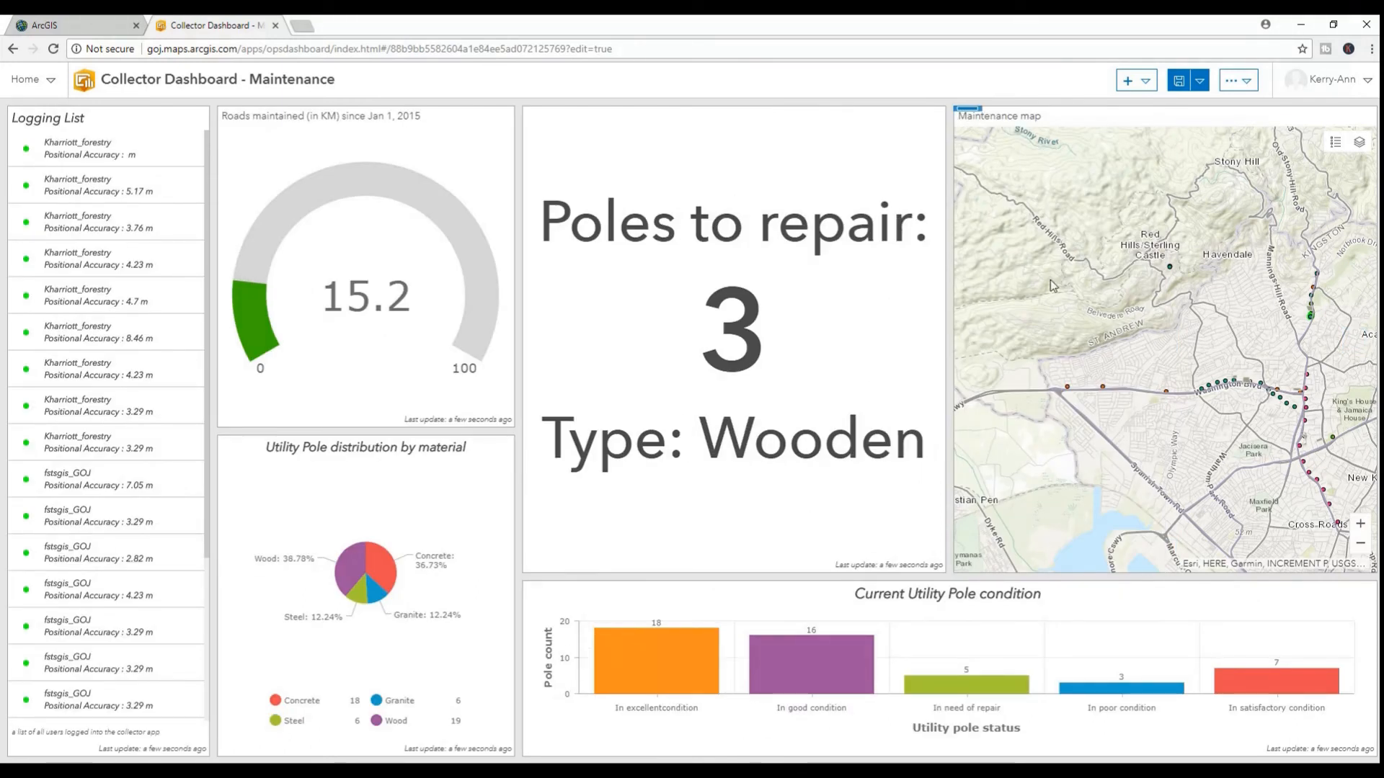
{"action": "left_click", "coordinate": [1179, 80]}
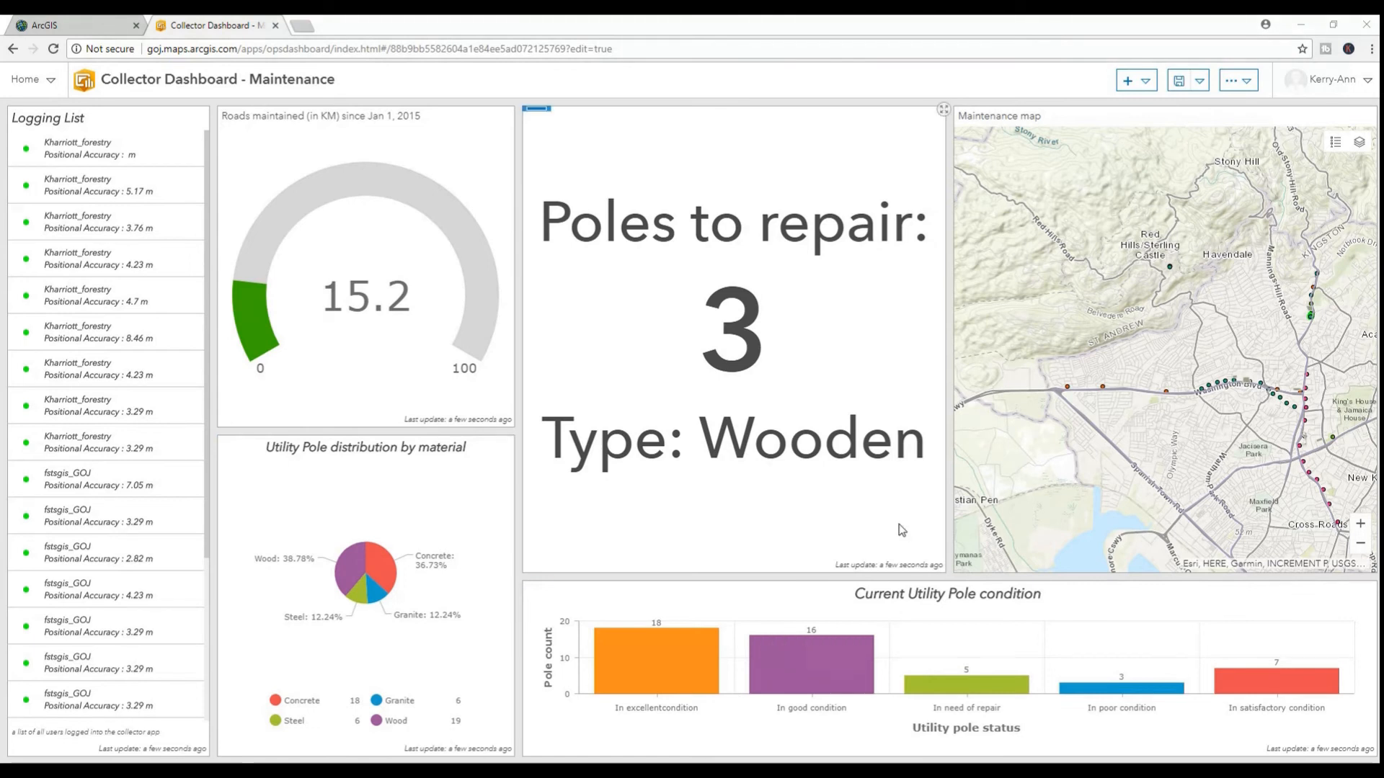
- Add a second indicator element to the dashboard based on the Building layer
{"action": "left_click", "coordinate": [1136, 81]}
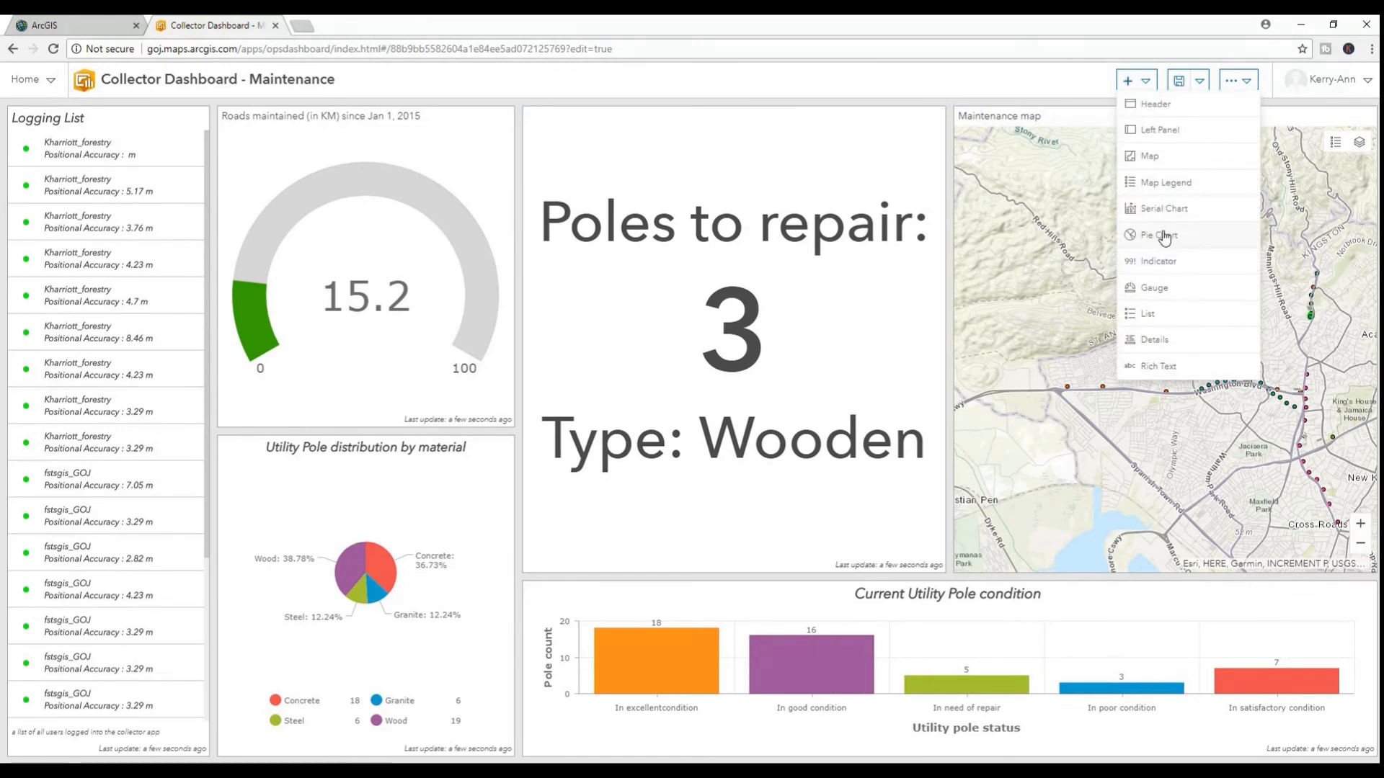
{"action": "left_click", "coordinate": [1159, 260]}
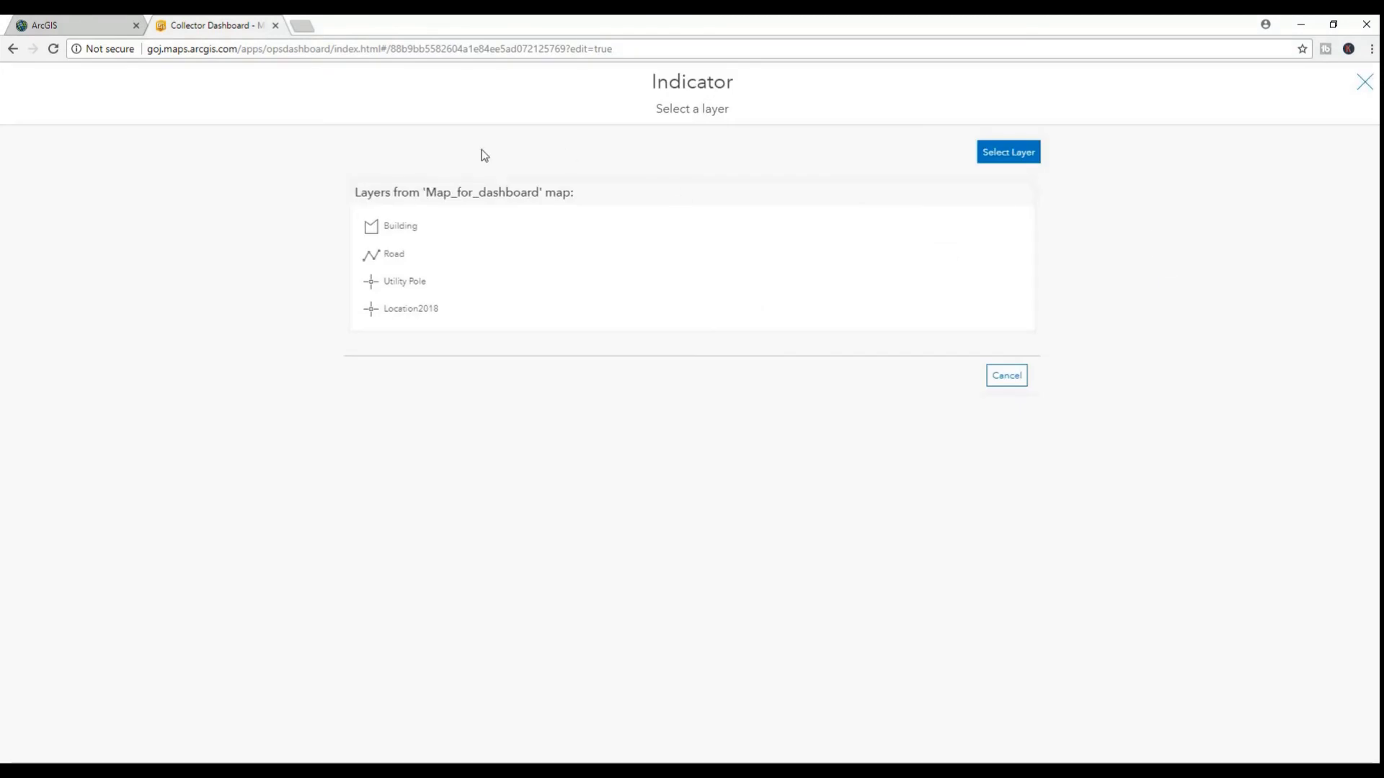
{"action": "left_click", "coordinate": [402, 231]}
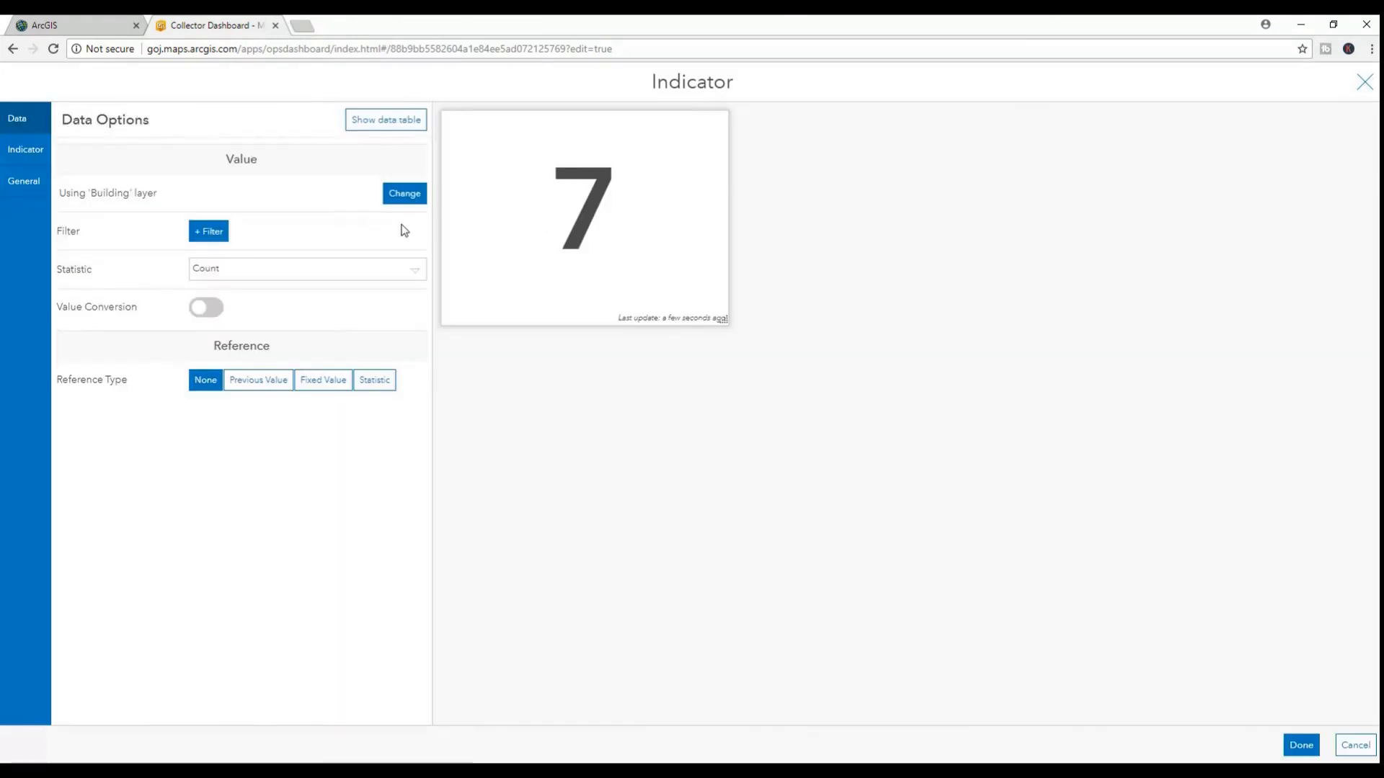
- Filter the building indicator to features whose Type equals Commercial
{"action": "left_click", "coordinate": [209, 231]}
{"action": "left_click", "coordinate": [384, 263]}
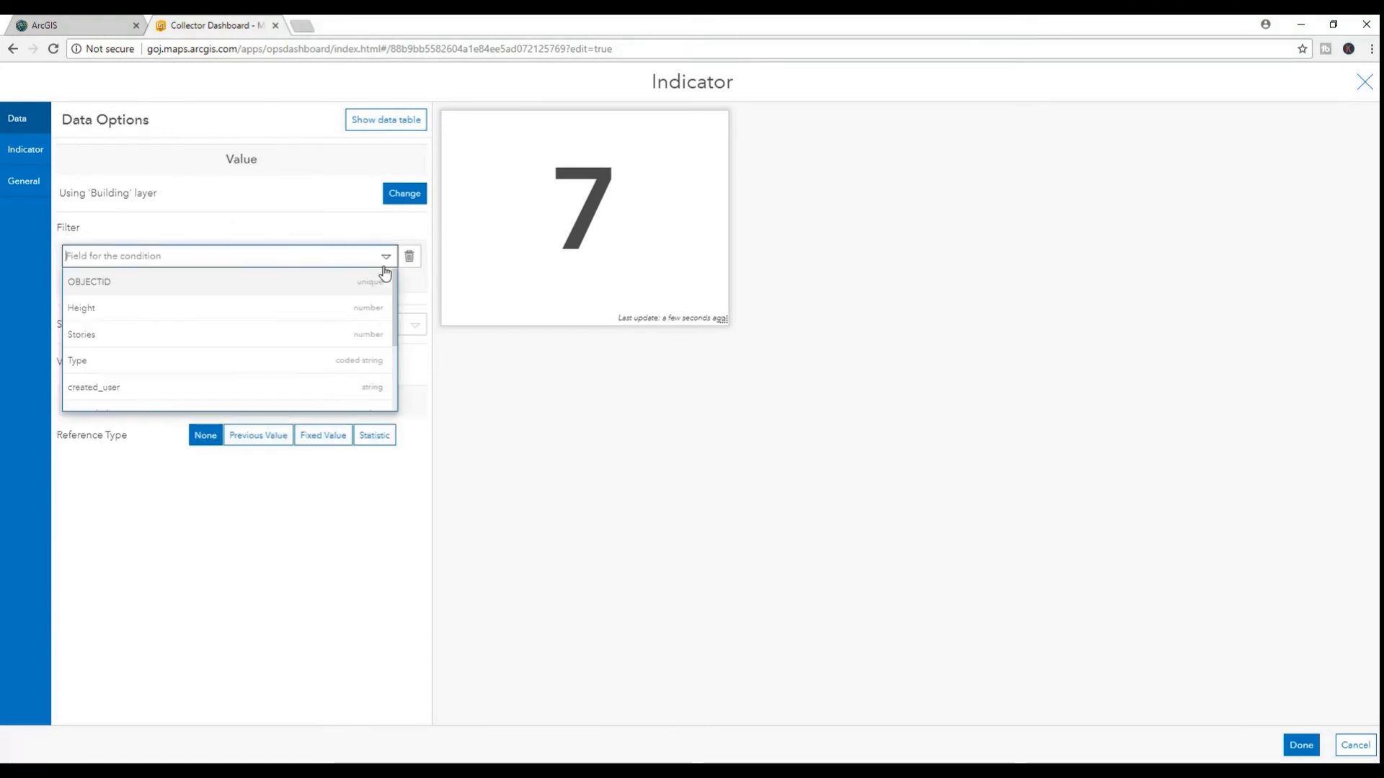
{"action": "left_click", "coordinate": [128, 368]}
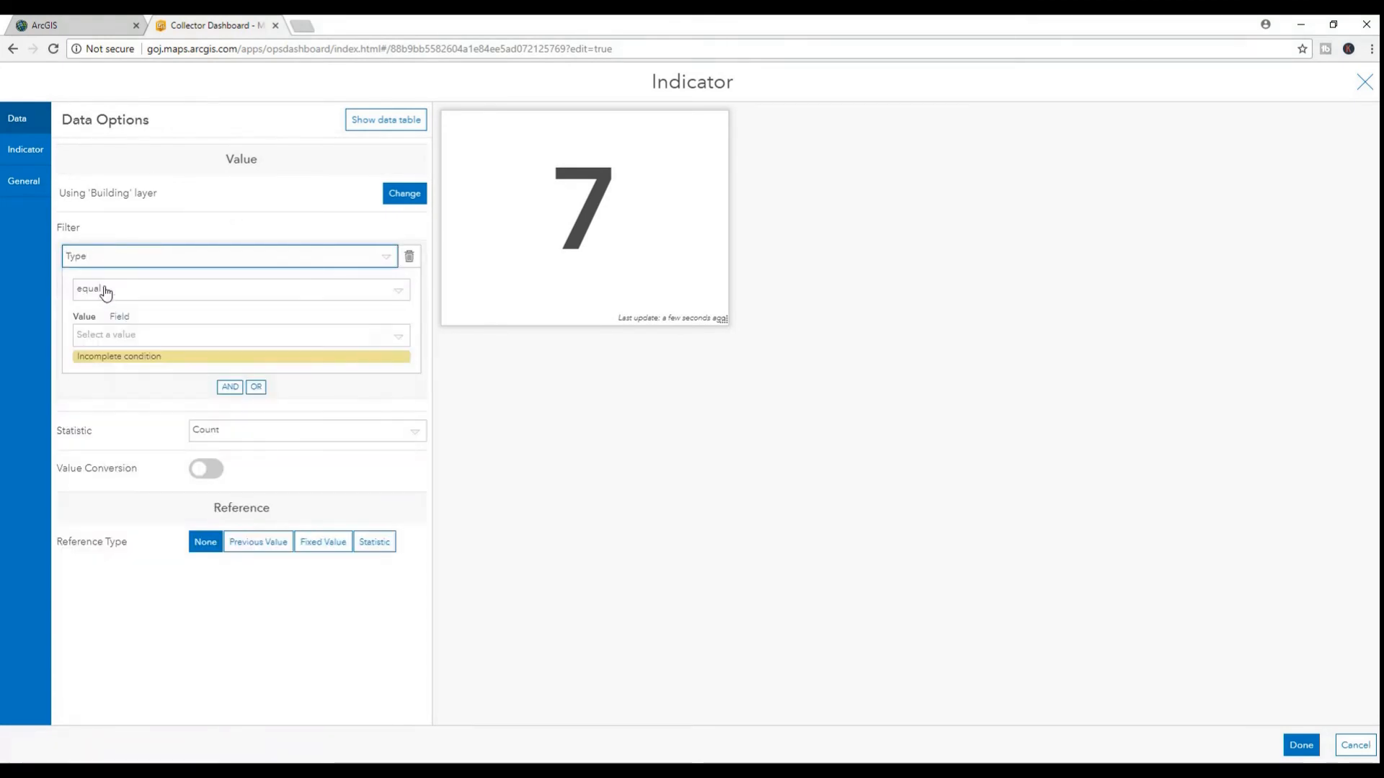
{"action": "left_click", "coordinate": [399, 334]}
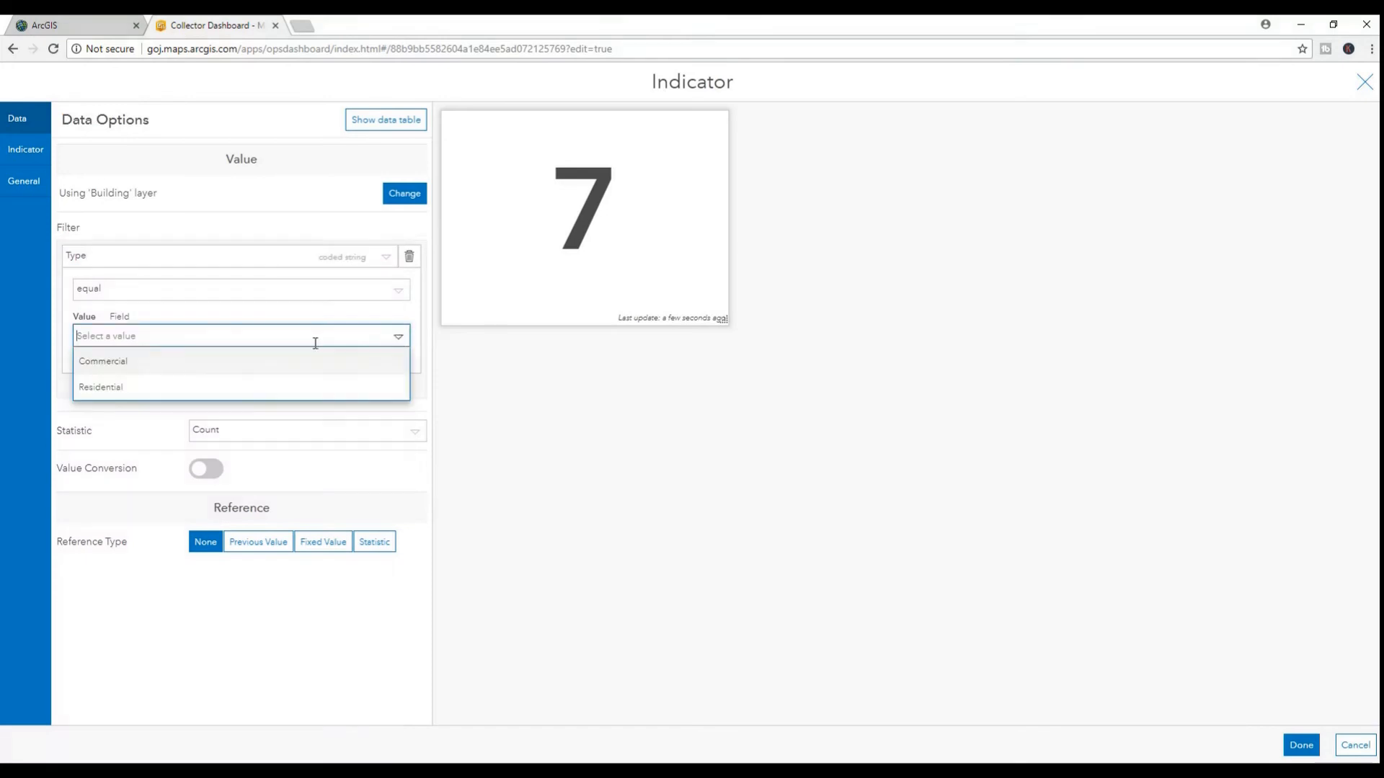
{"action": "left_click", "coordinate": [102, 369]}
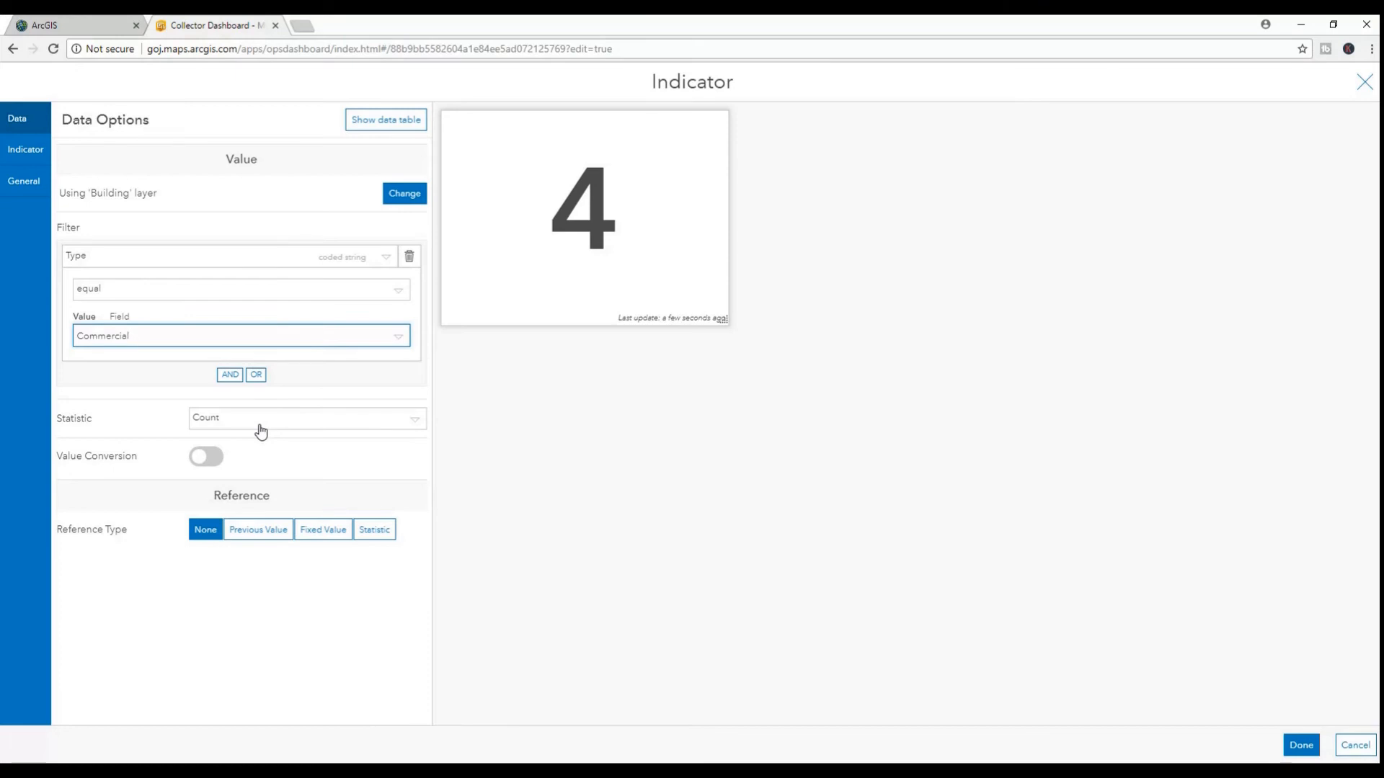
- Set the building indicator's top text to "Total # buildings:"
{"action": "left_click", "coordinate": [30, 157]}
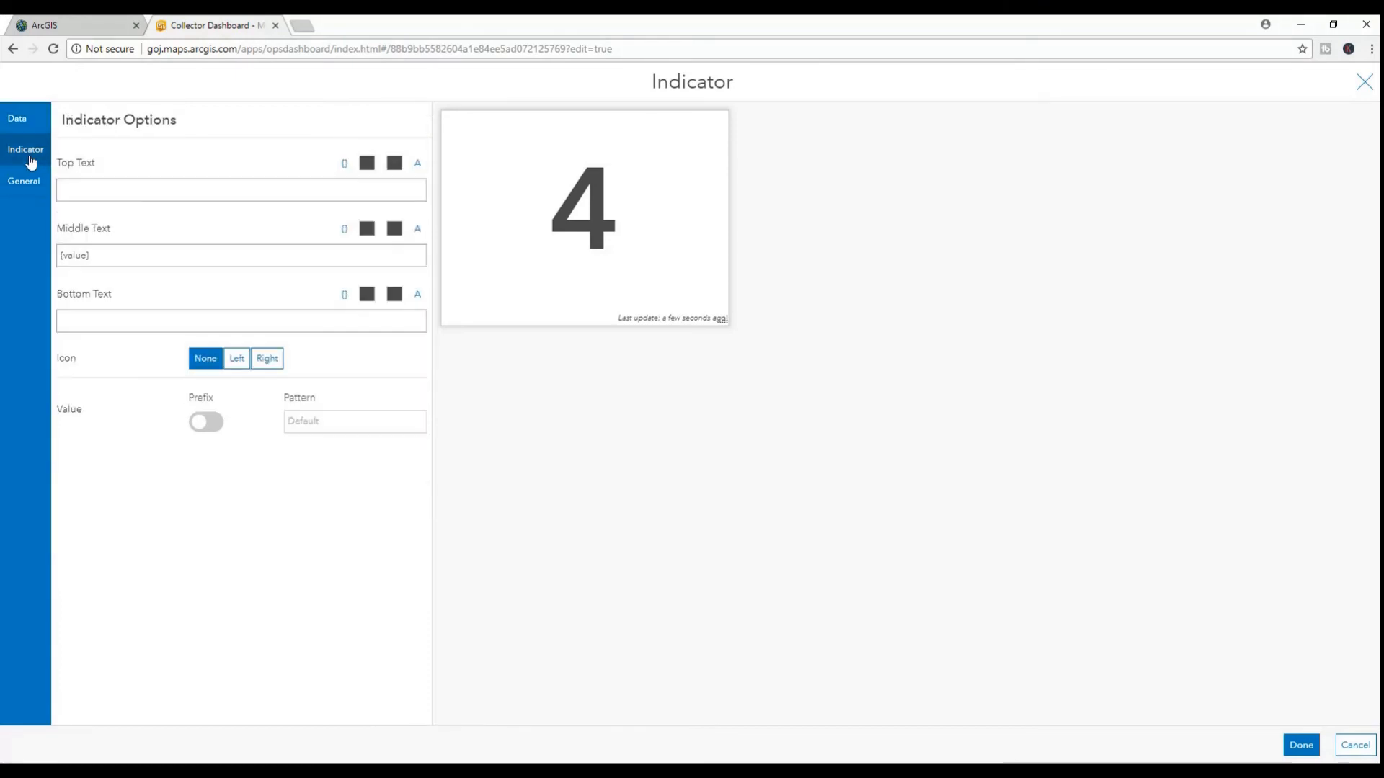
{"action": "left_click", "coordinate": [116, 189]}
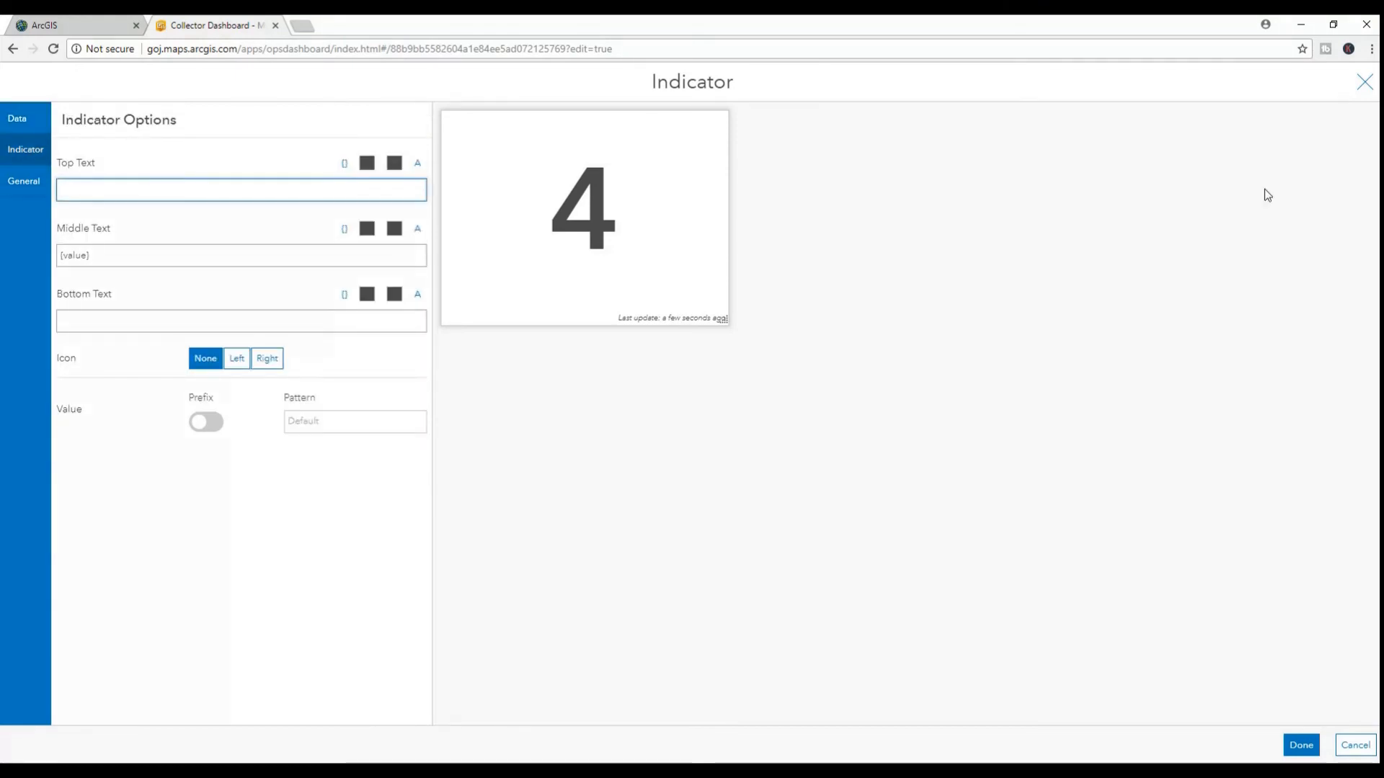
{"action": "type", "text": "Totao"}
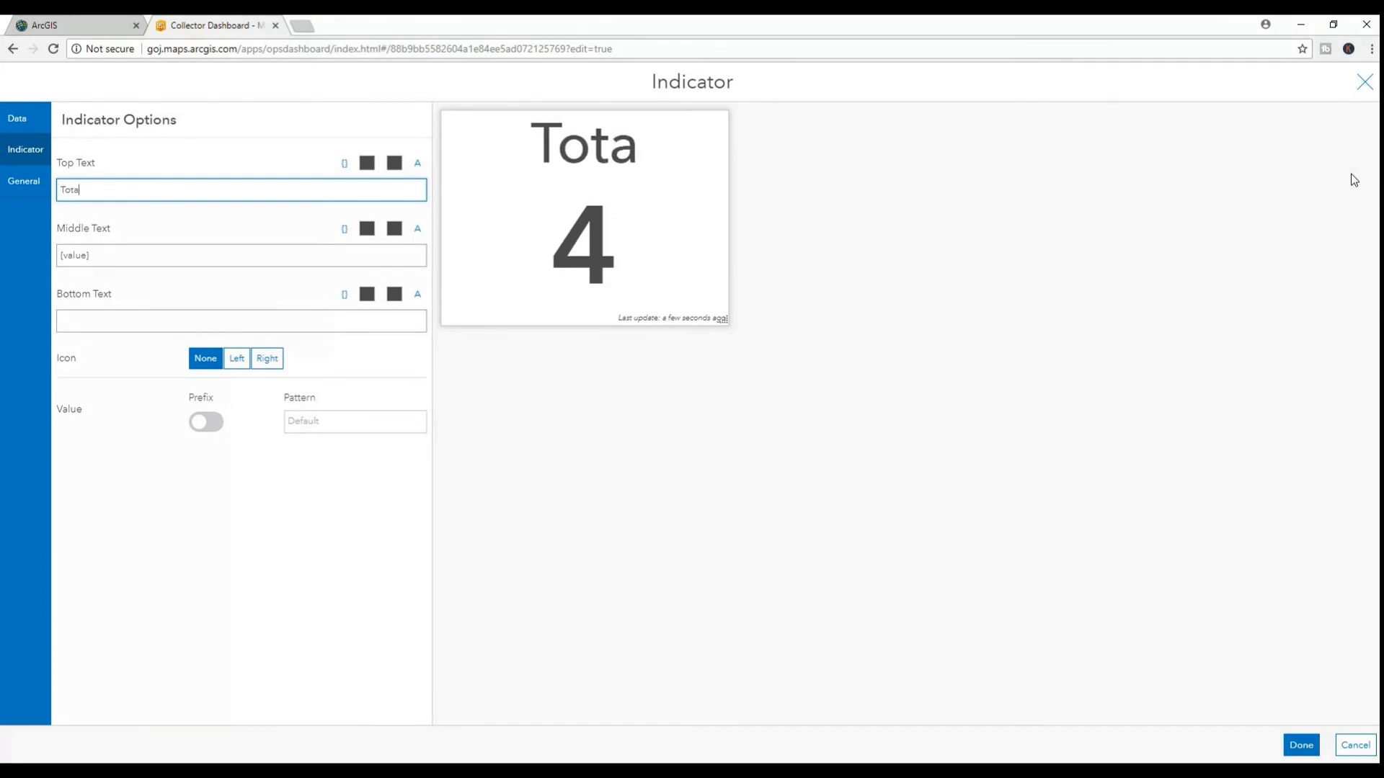
{"action": "key", "text": "BackSpace"}
{"action": "key", "text": "BackSpace"}
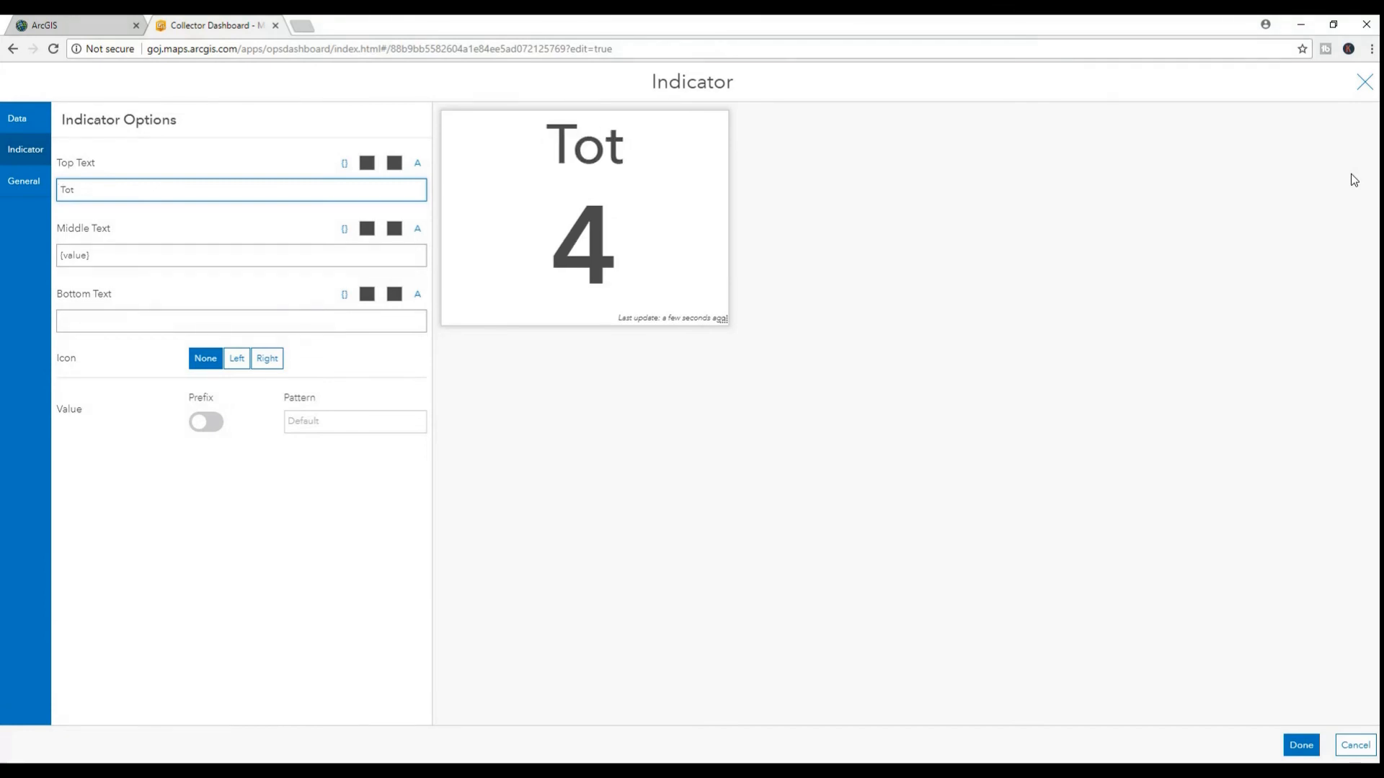
{"action": "type", "text": "al #"}
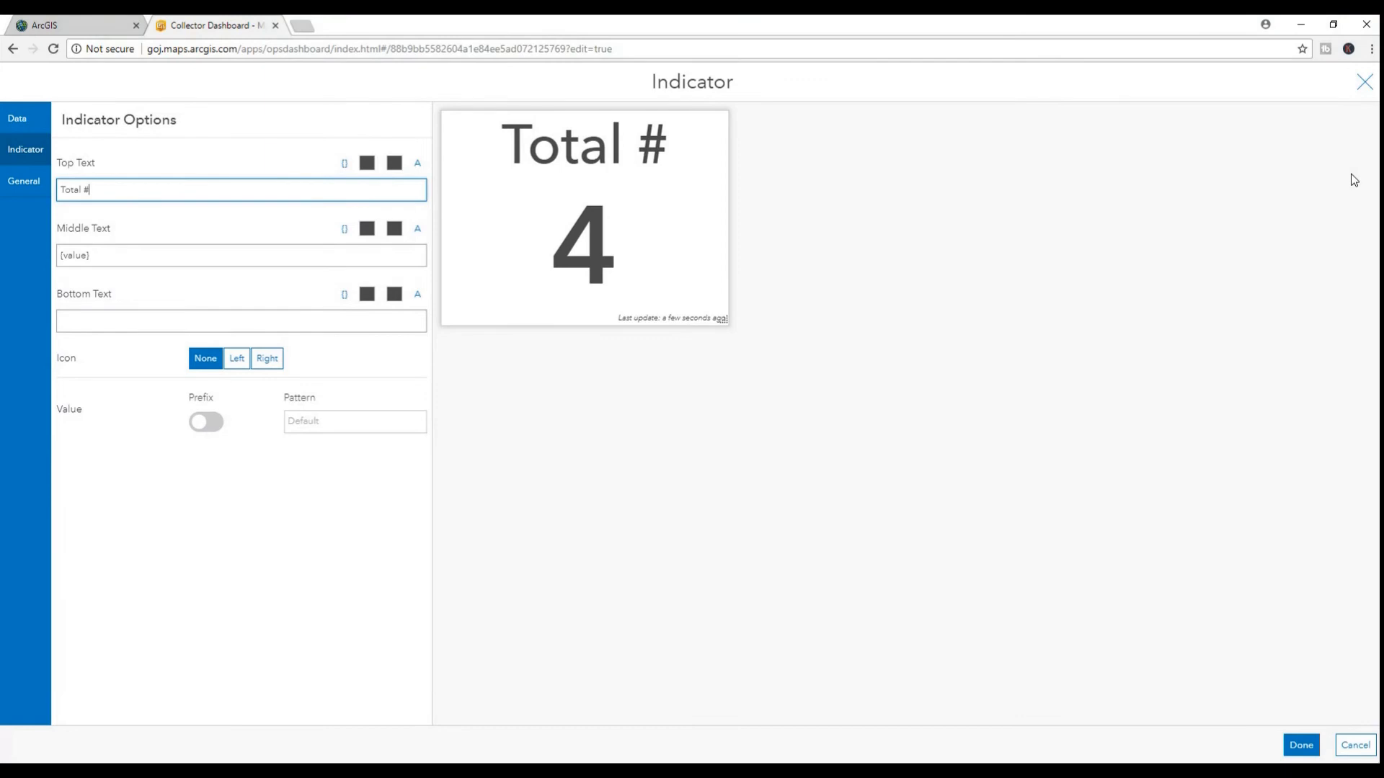
{"action": "type", "text": " buil"}
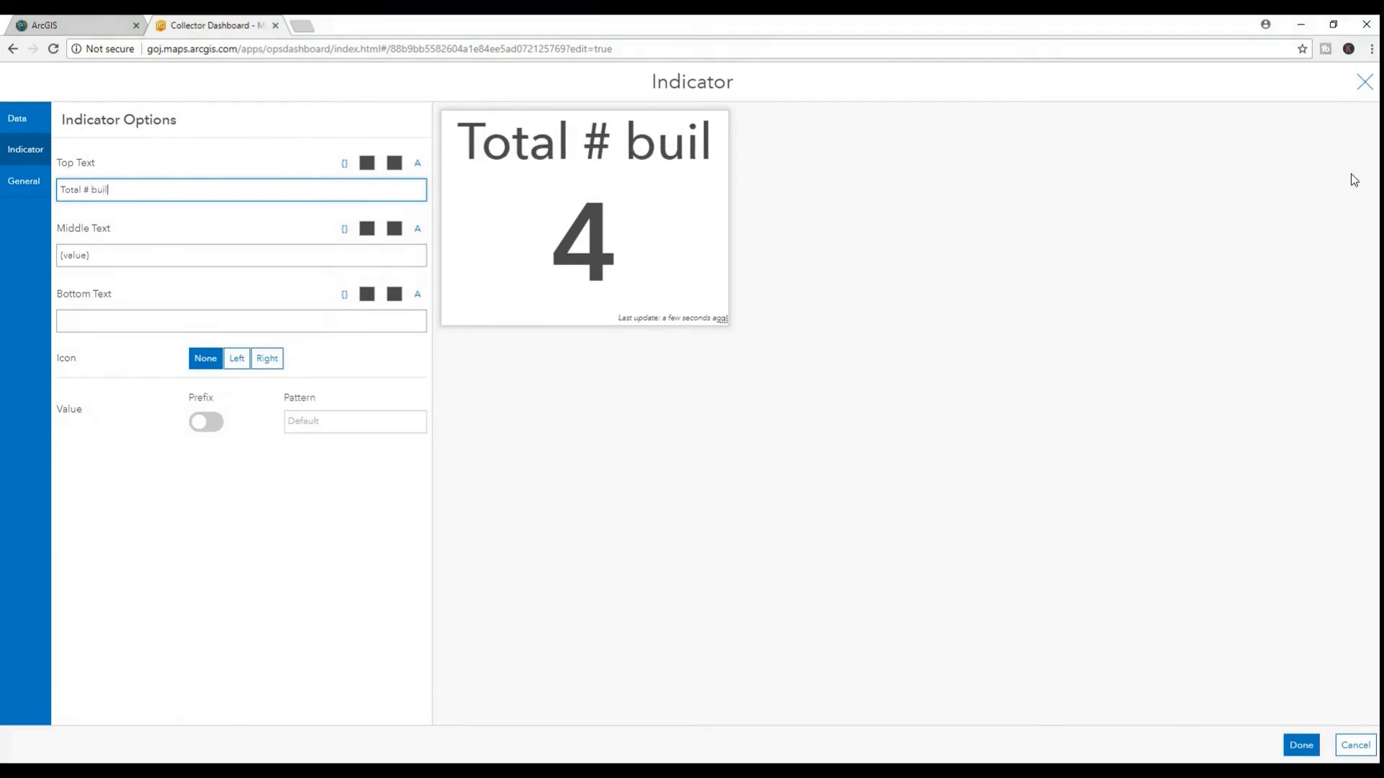
{"action": "type", "text": "dings:"}
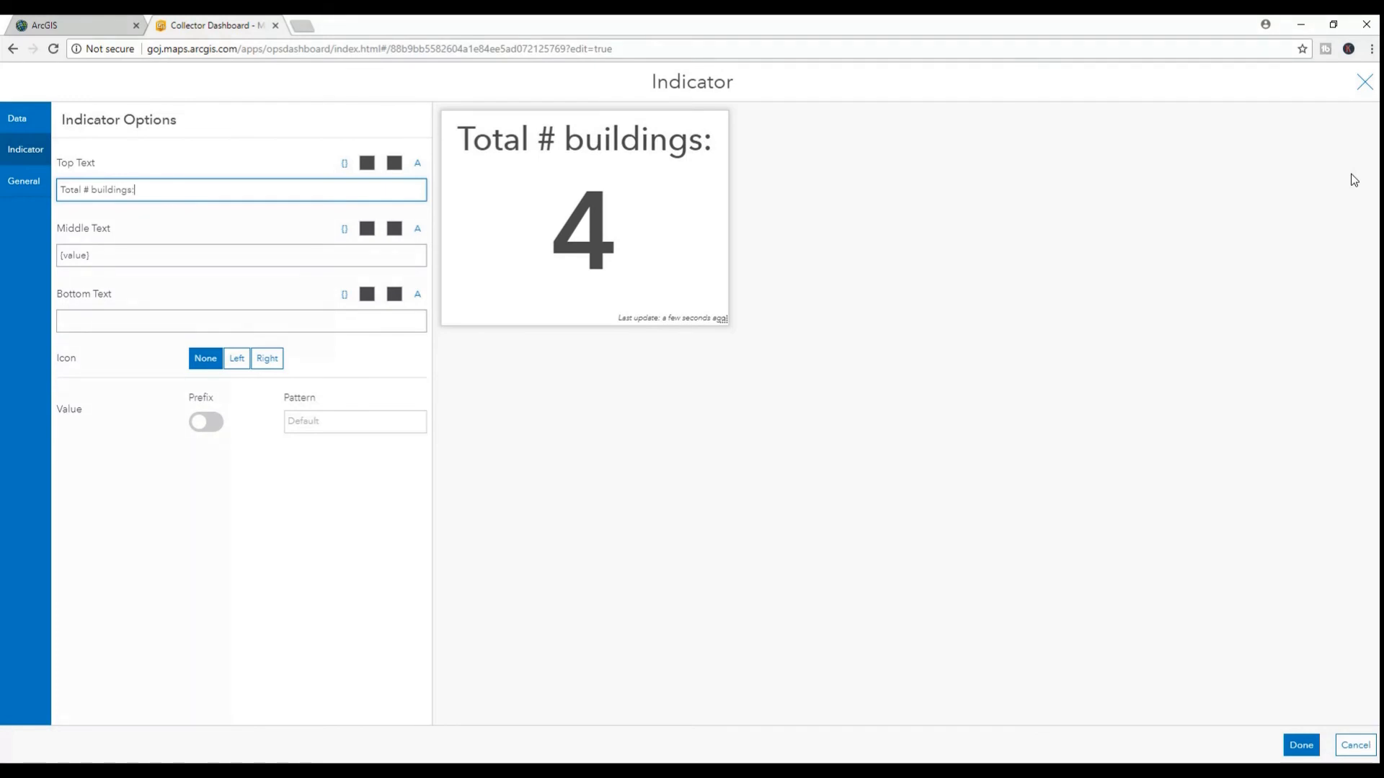
- Set the building indicator's bottom text to "Commercial"
{"action": "left_click", "coordinate": [164, 323]}
{"action": "type", "text": "C"}
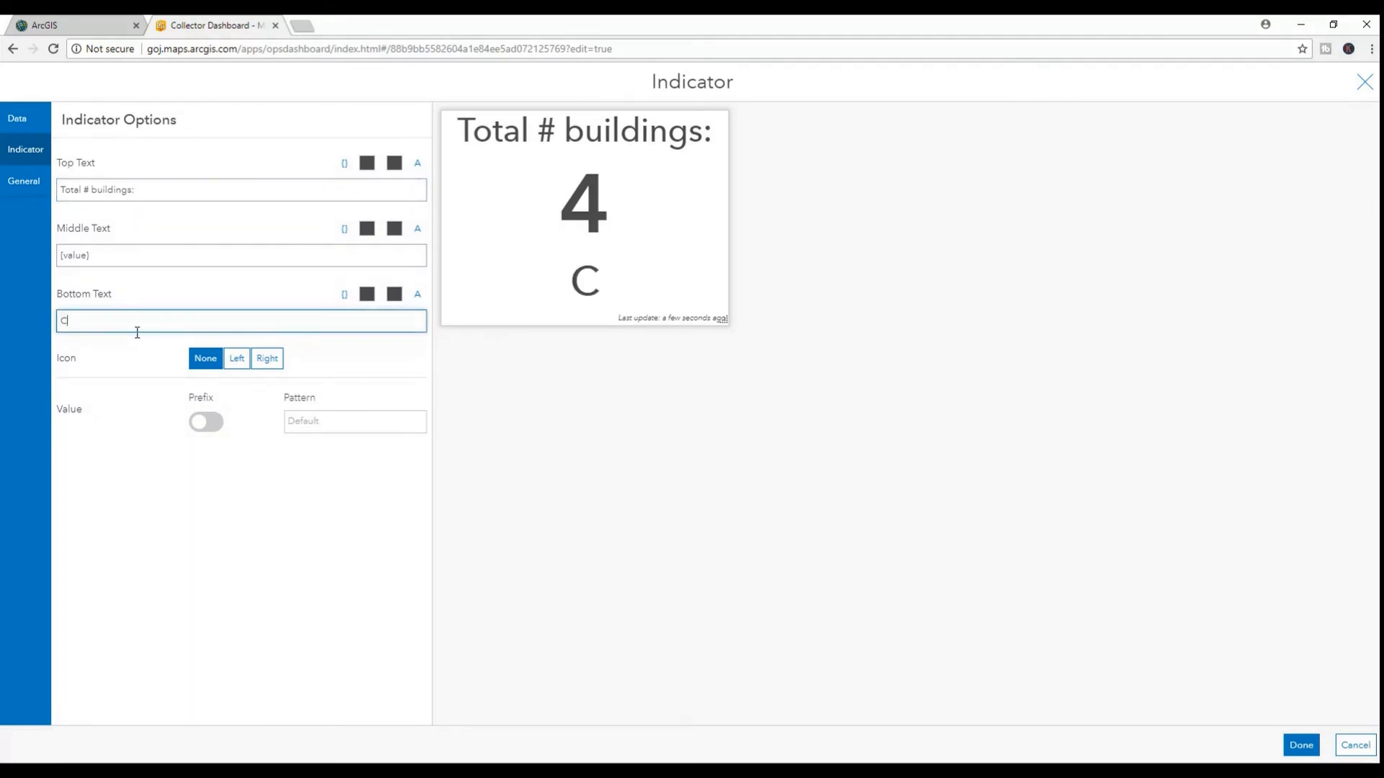
{"action": "type", "text": "ommerc"}
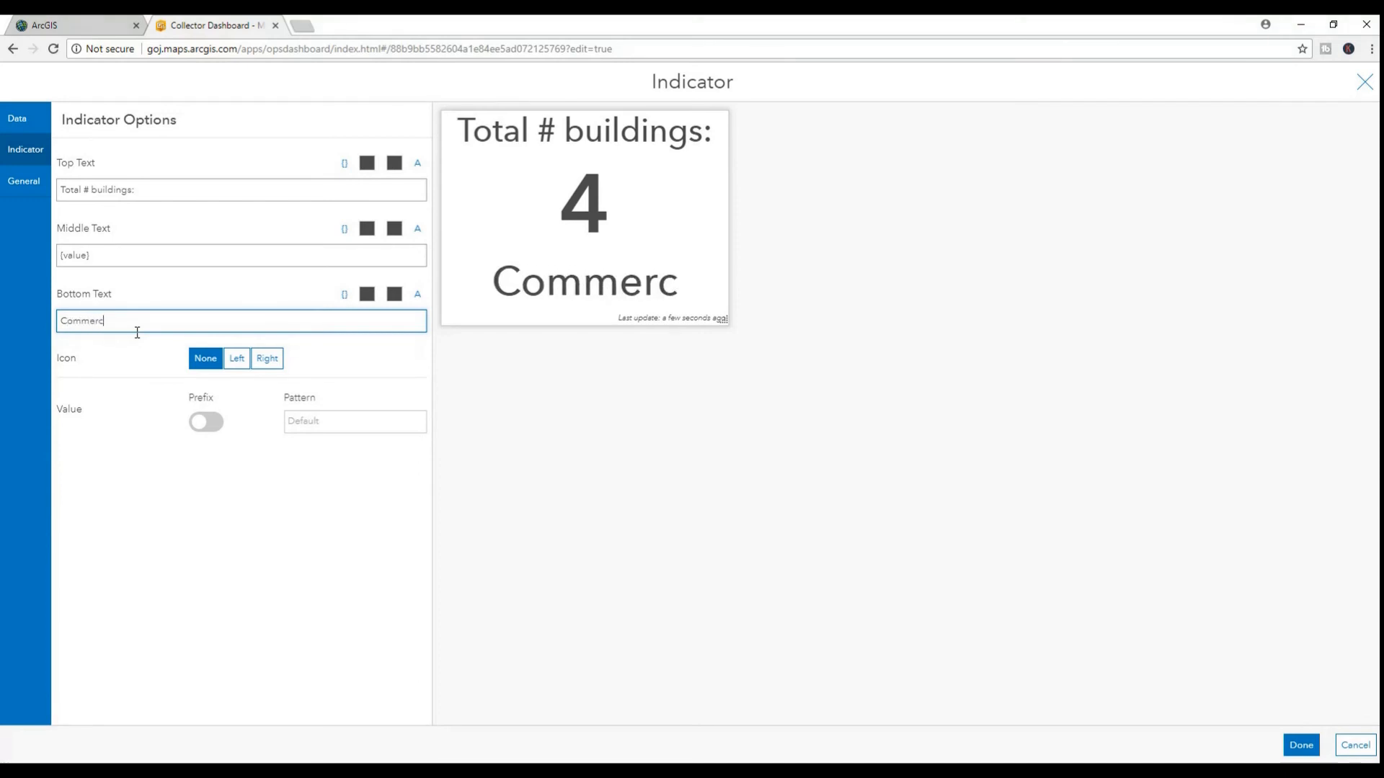
{"action": "type", "text": "ial"}
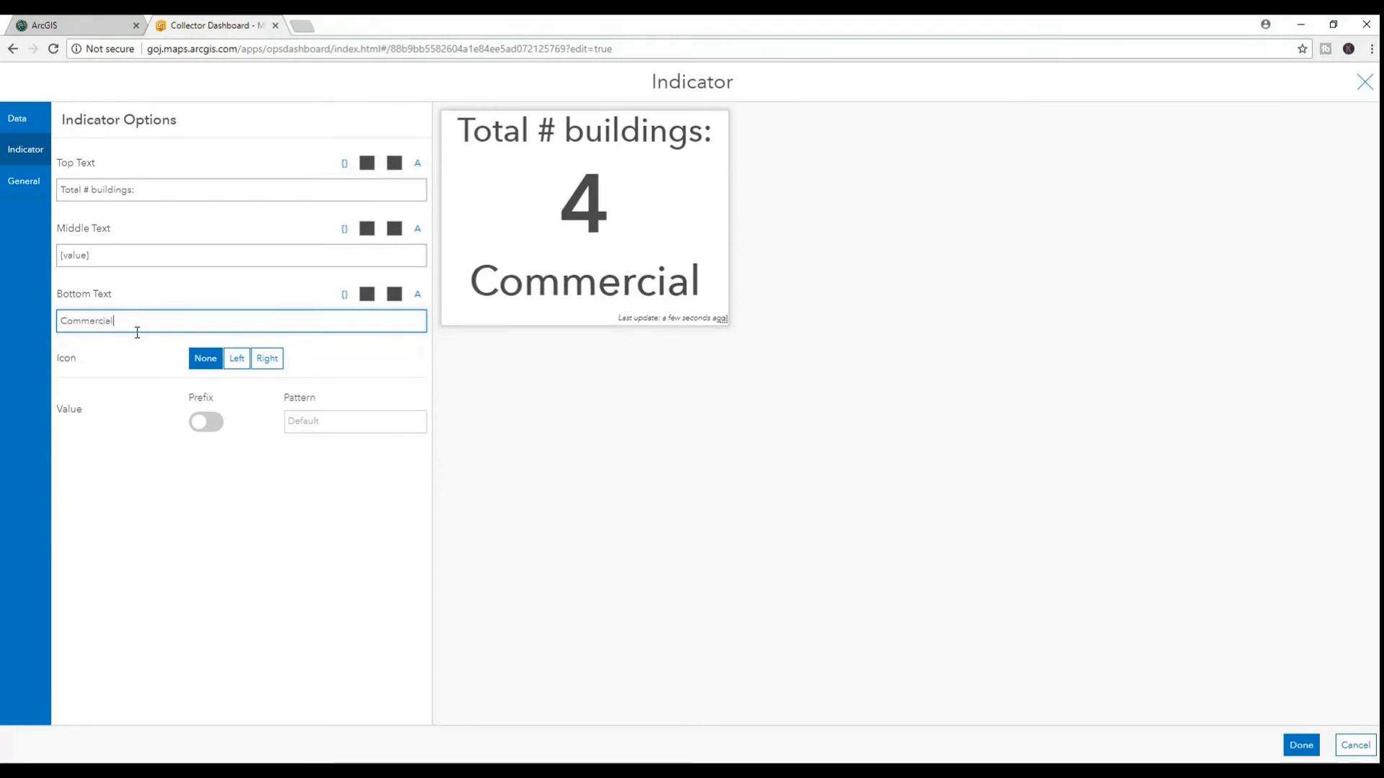
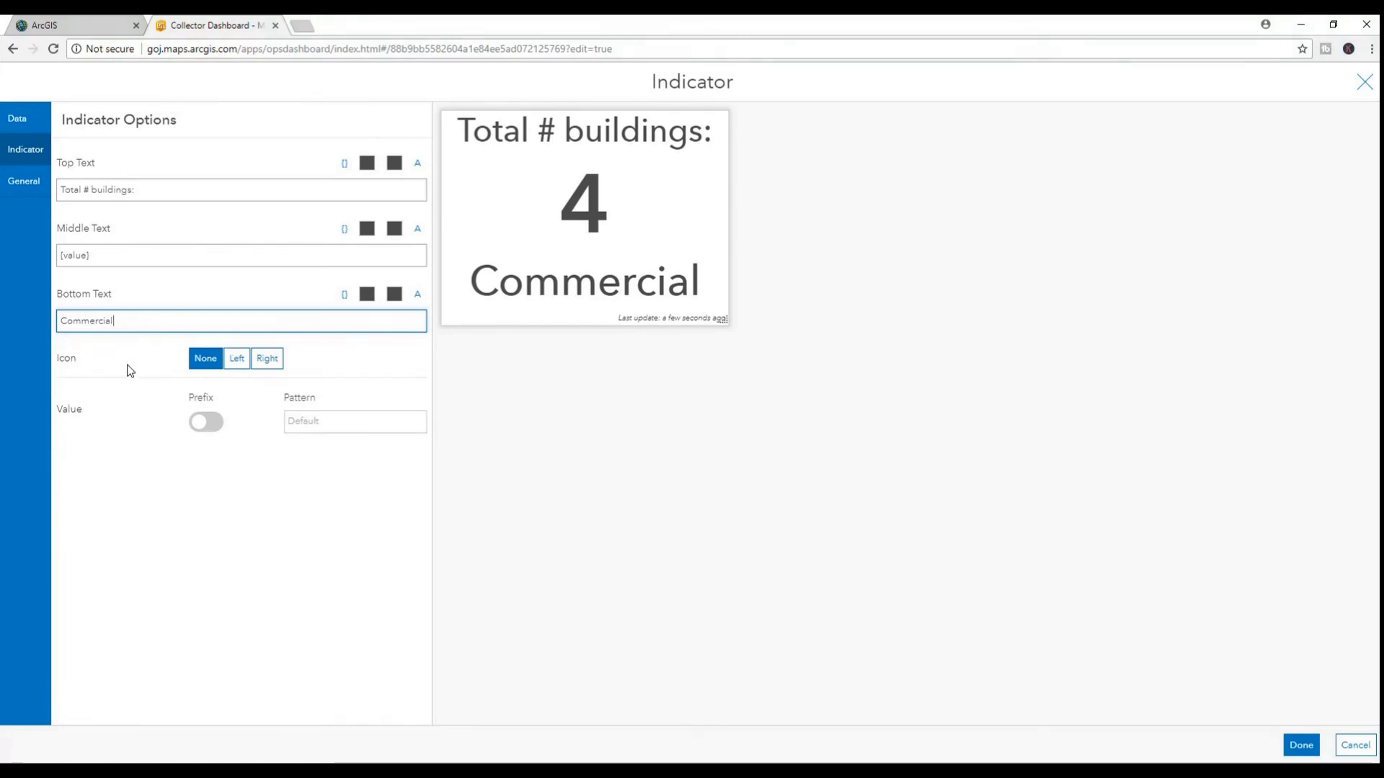
- Add the flagged building icon from Points of interest on the right of the commercial indicator's value and finish the indicator
{"action": "left_click", "coordinate": [238, 359]}
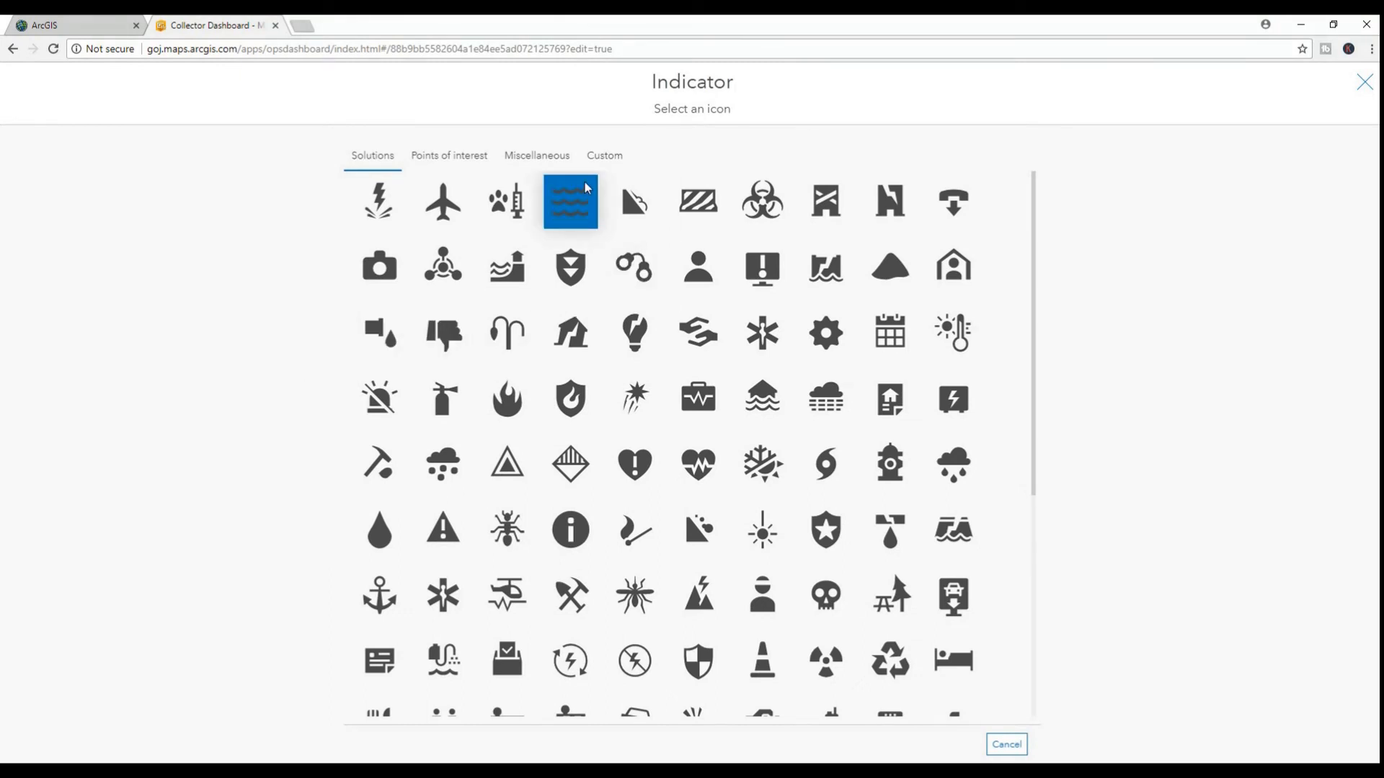
{"action": "left_click", "coordinate": [455, 159]}
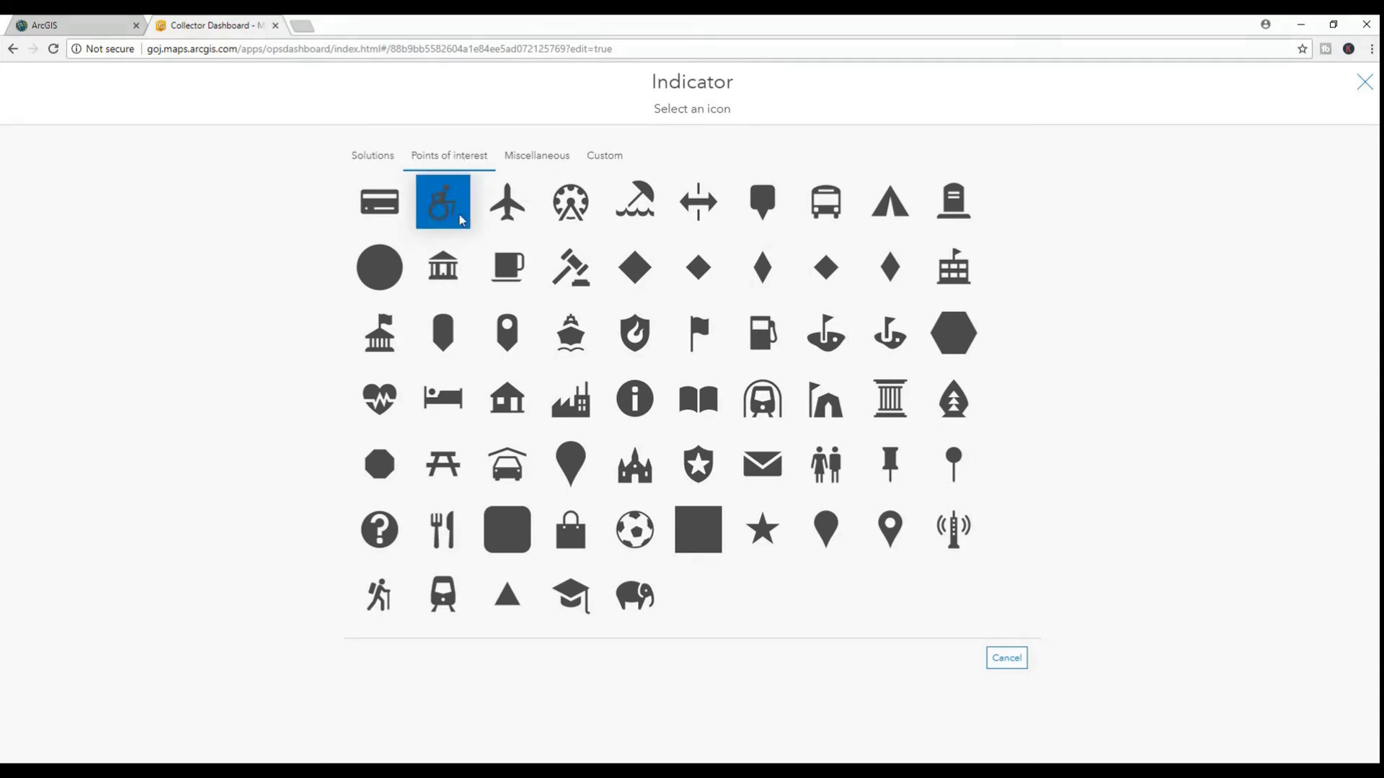
{"action": "left_click", "coordinate": [953, 274]}
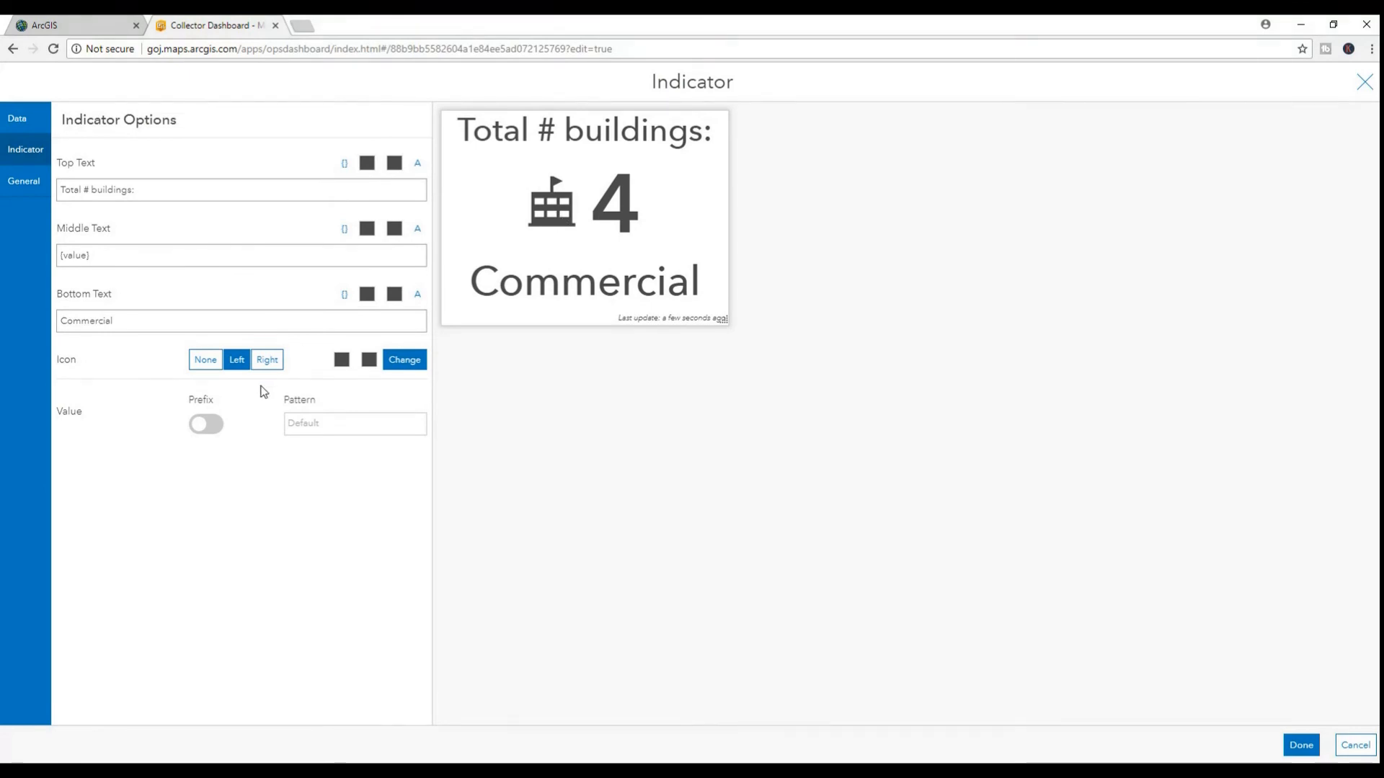
{"action": "left_click", "coordinate": [266, 362]}
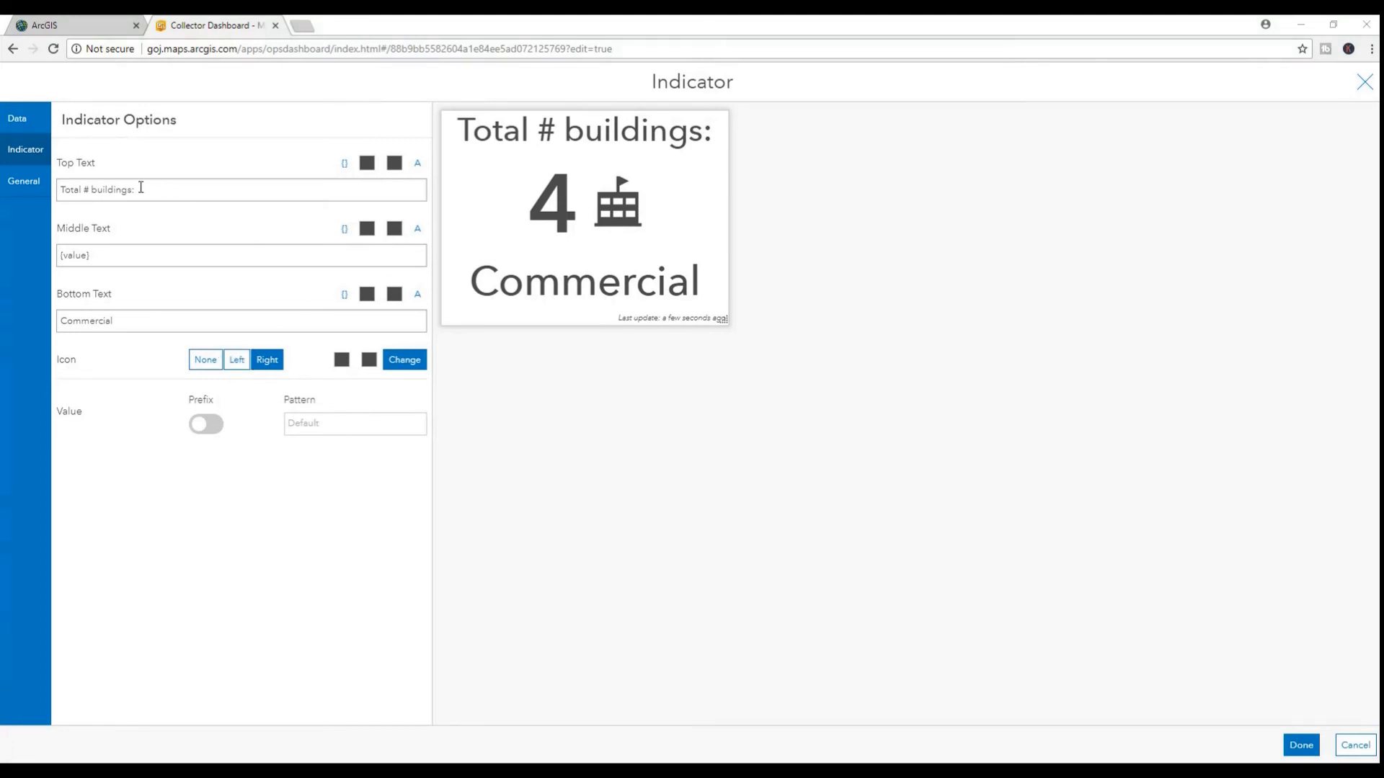
{"action": "left_click", "coordinate": [24, 188]}
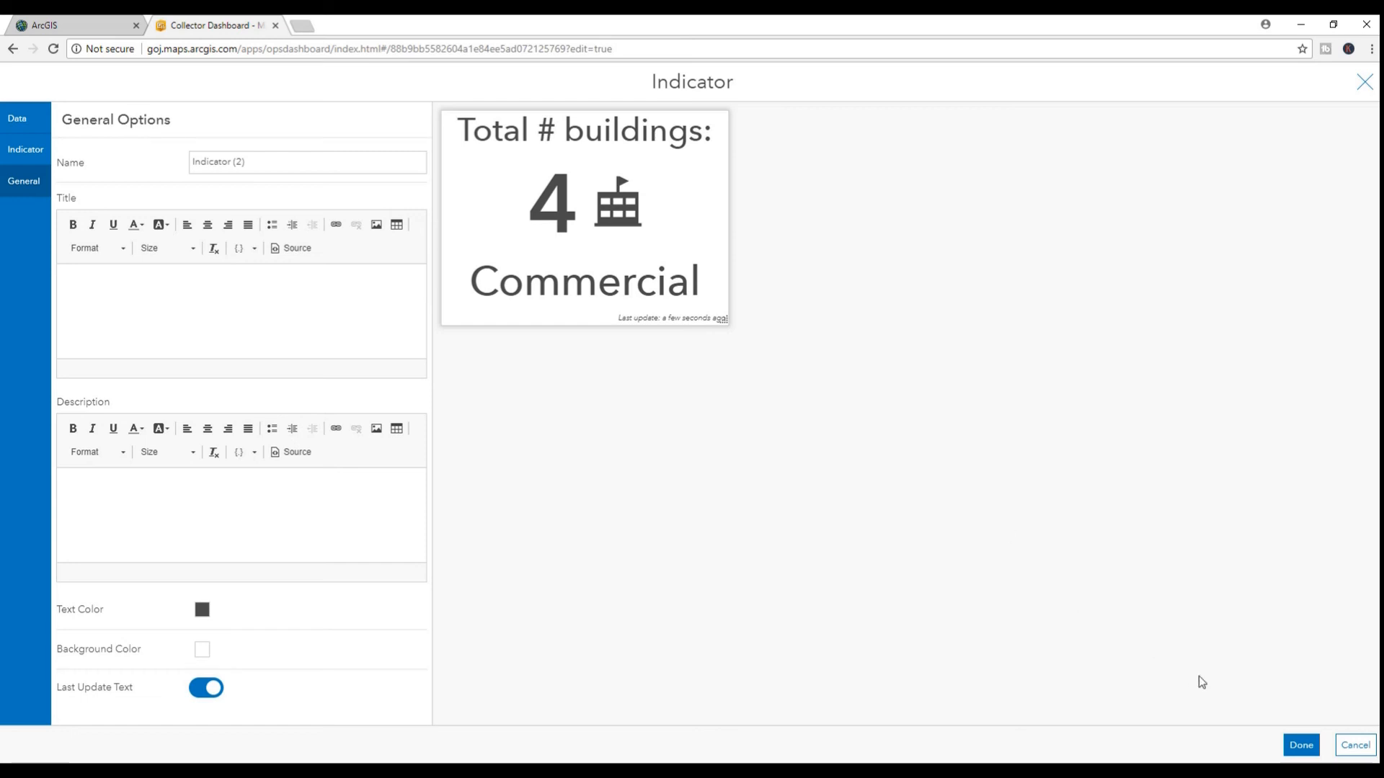
{"action": "left_click", "coordinate": [1297, 745]}
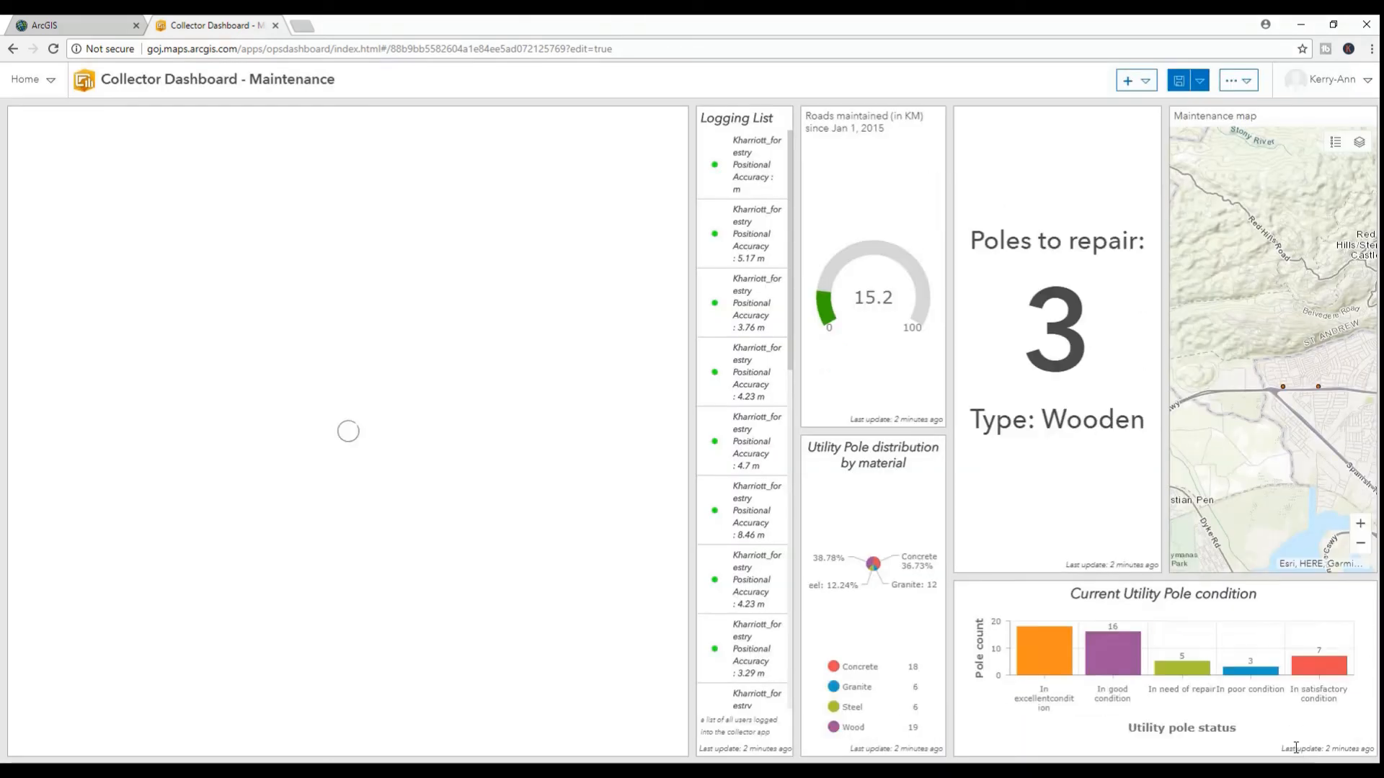
- Dock the commercial buildings indicator beneath the poles-to-repair indicator, then widen the map and narrow the gauge and pie chart column
{"action": "mouse_move", "coordinate": [21, 114]}
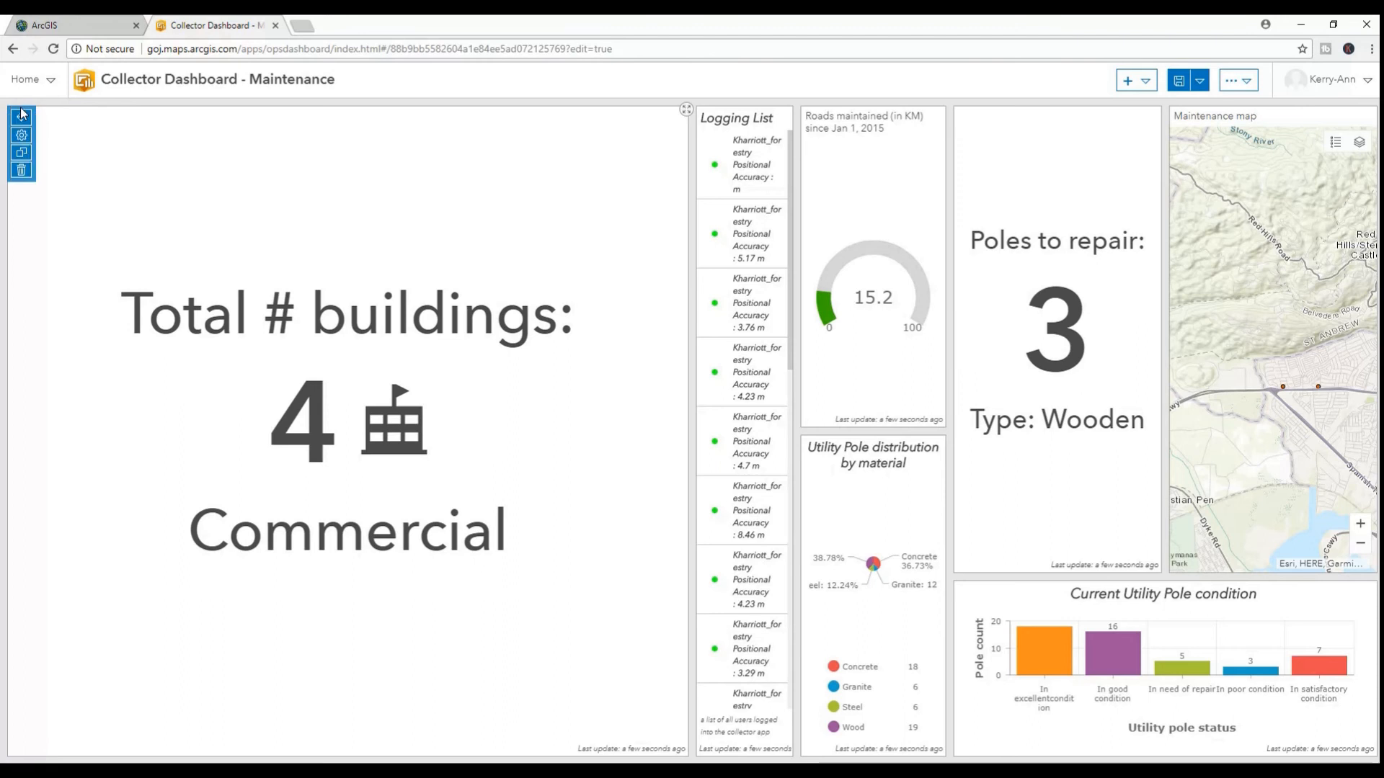
{"action": "left_click_drag", "start_coordinate": [21, 119], "coordinate": [1055, 547]}
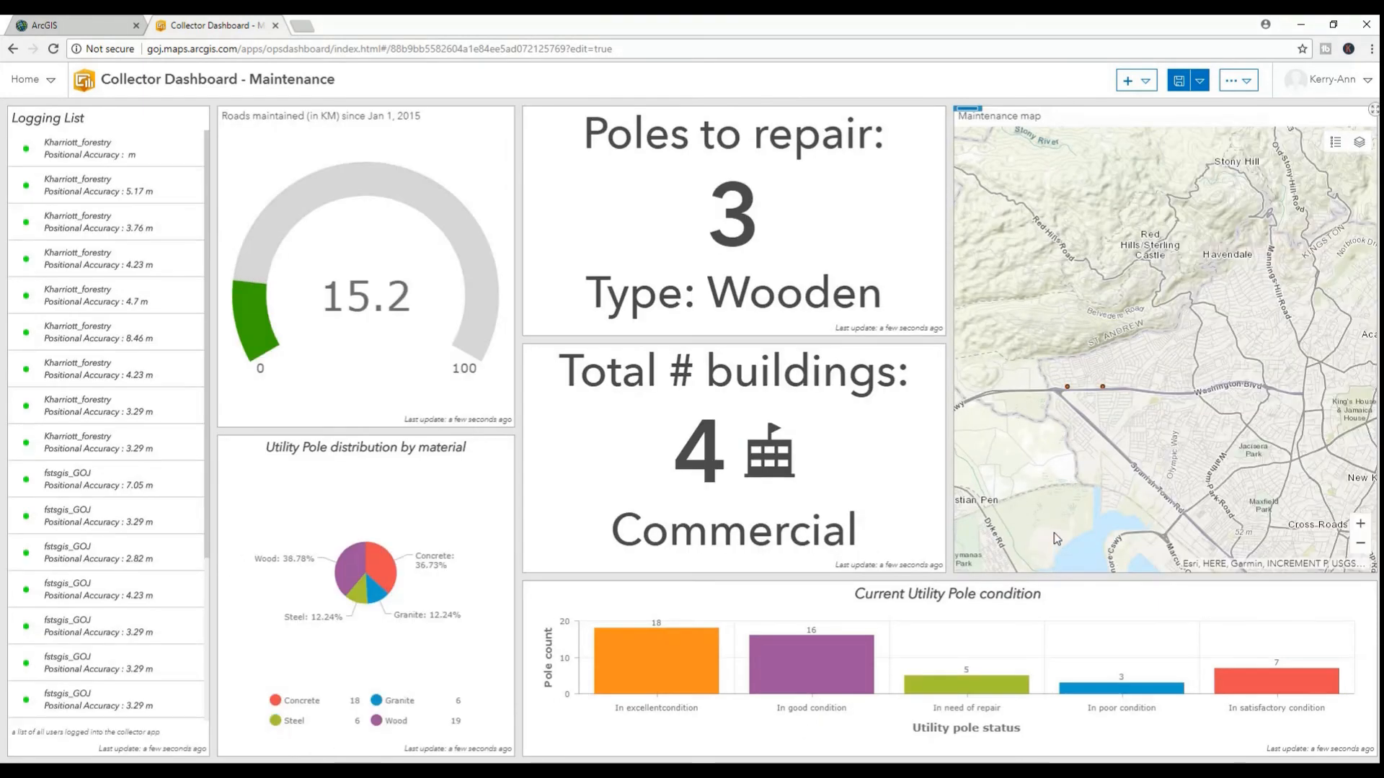
{"action": "left_click_drag", "start_coordinate": [950, 259], "coordinate": [768, 270]}
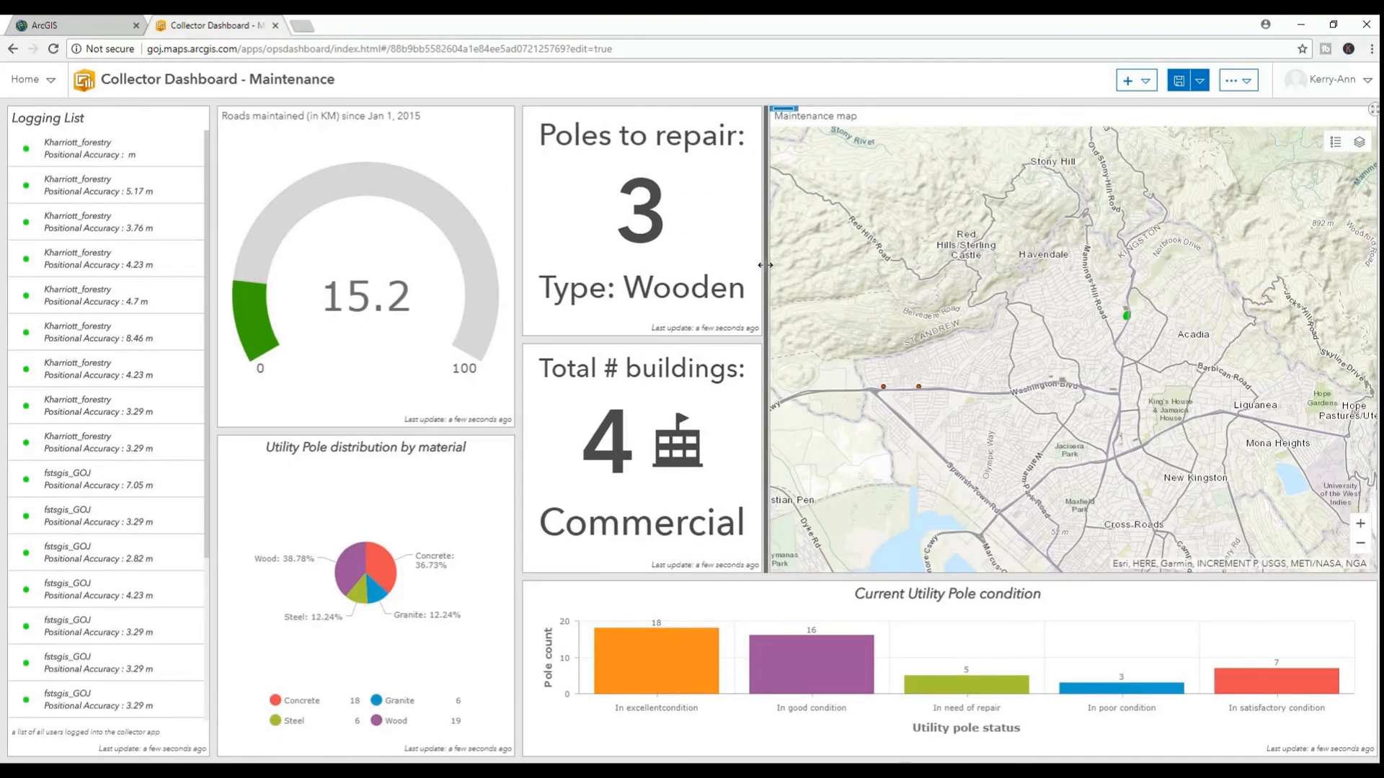
{"action": "left_click_drag", "start_coordinate": [514, 279], "coordinate": [479, 279]}
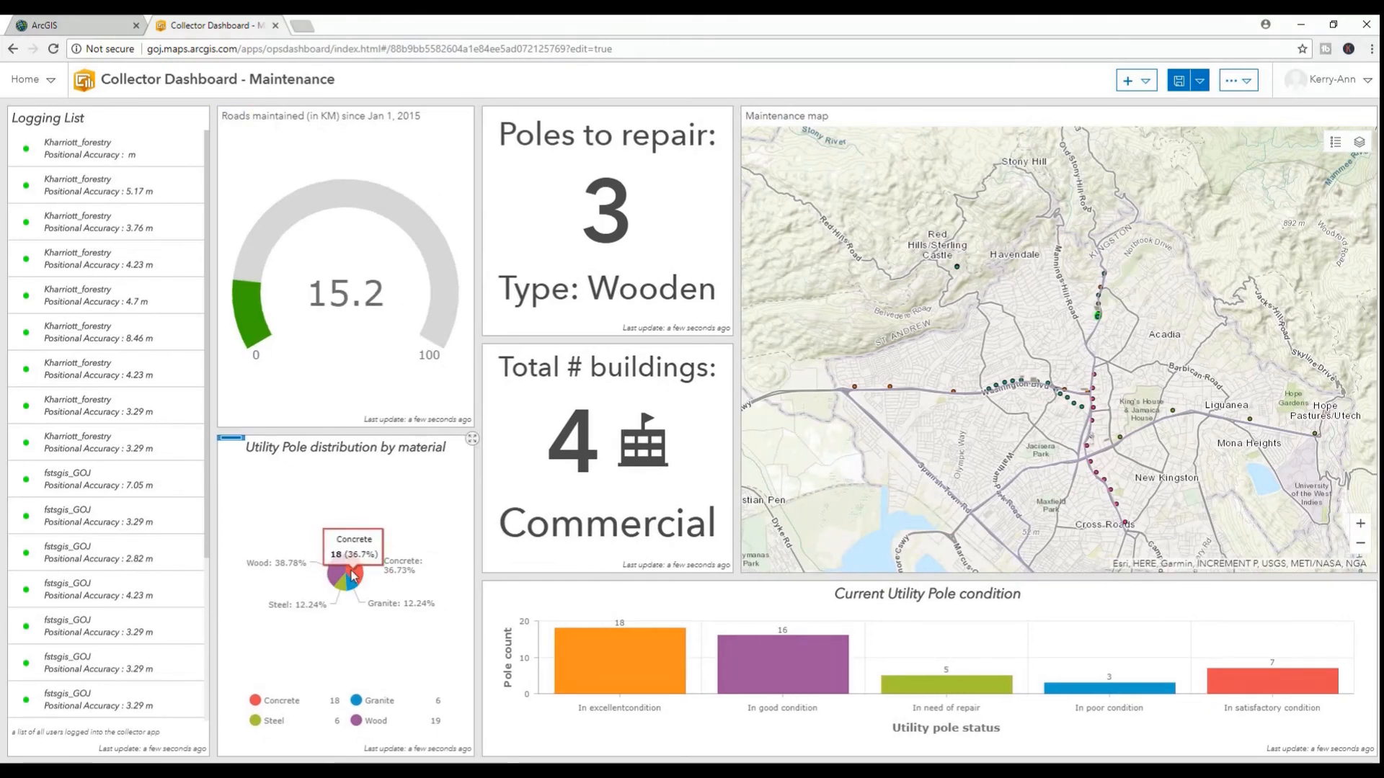
- Add a third indicator element to the dashboard based on the Building layer
{"action": "left_click", "coordinate": [1132, 83]}
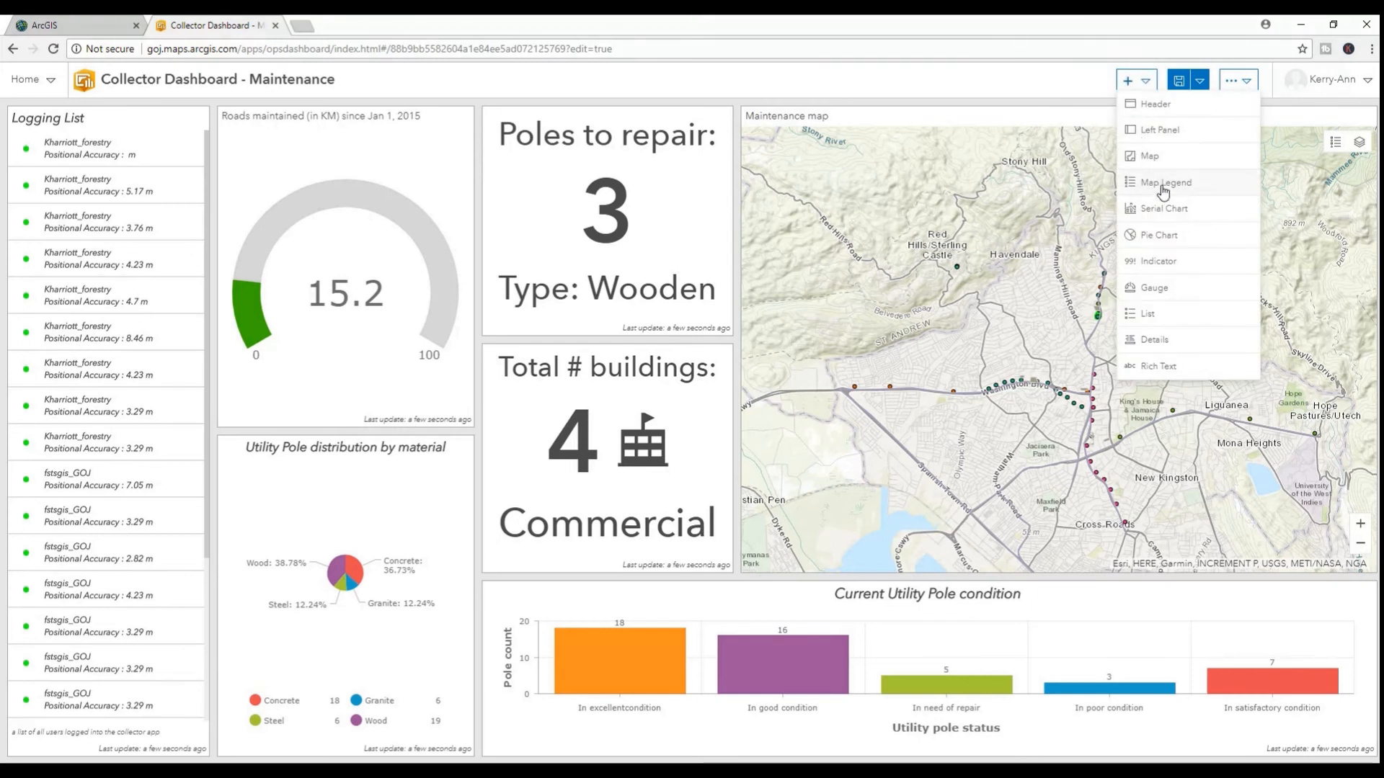
{"action": "left_click", "coordinate": [1162, 266]}
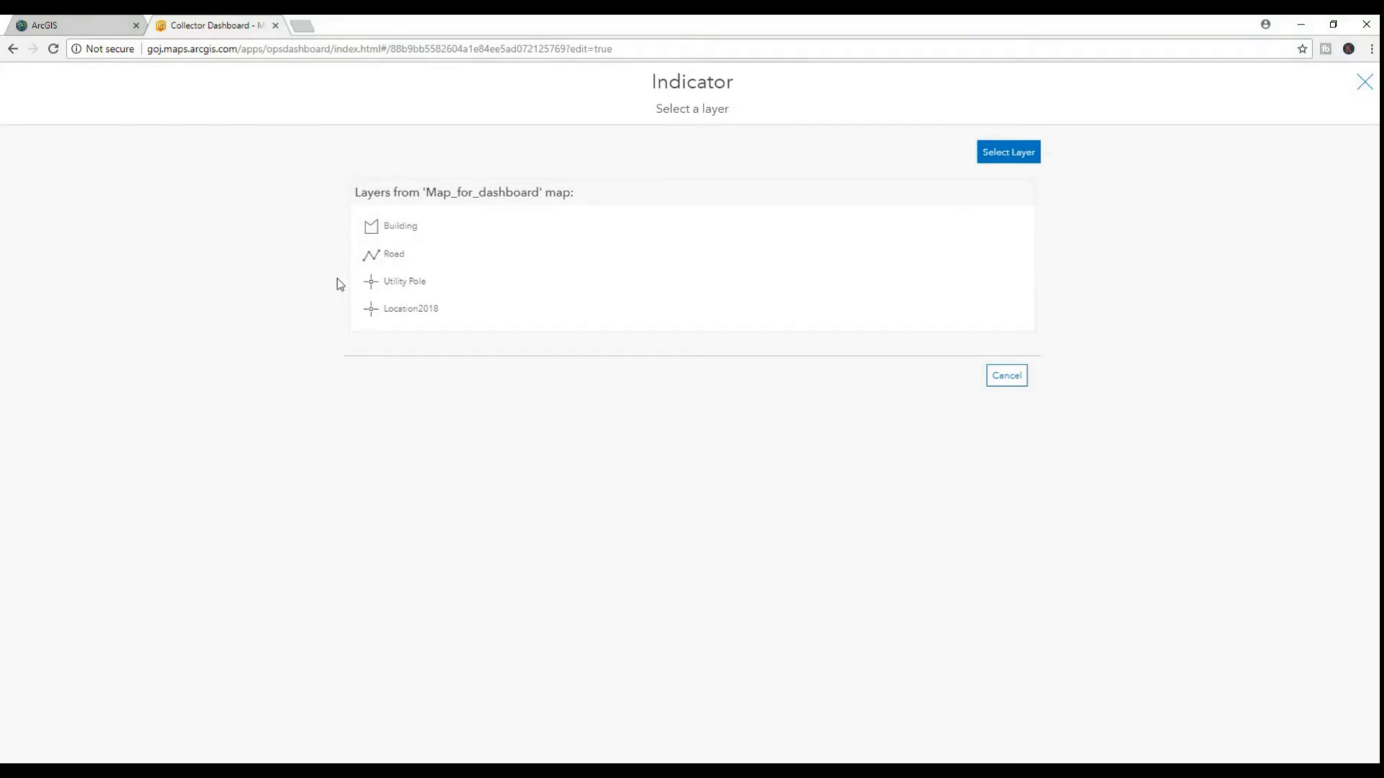
{"action": "left_click", "coordinate": [403, 229]}
- Filter the new building indicator to features whose Type equals Residential
{"action": "left_click", "coordinate": [225, 232]}
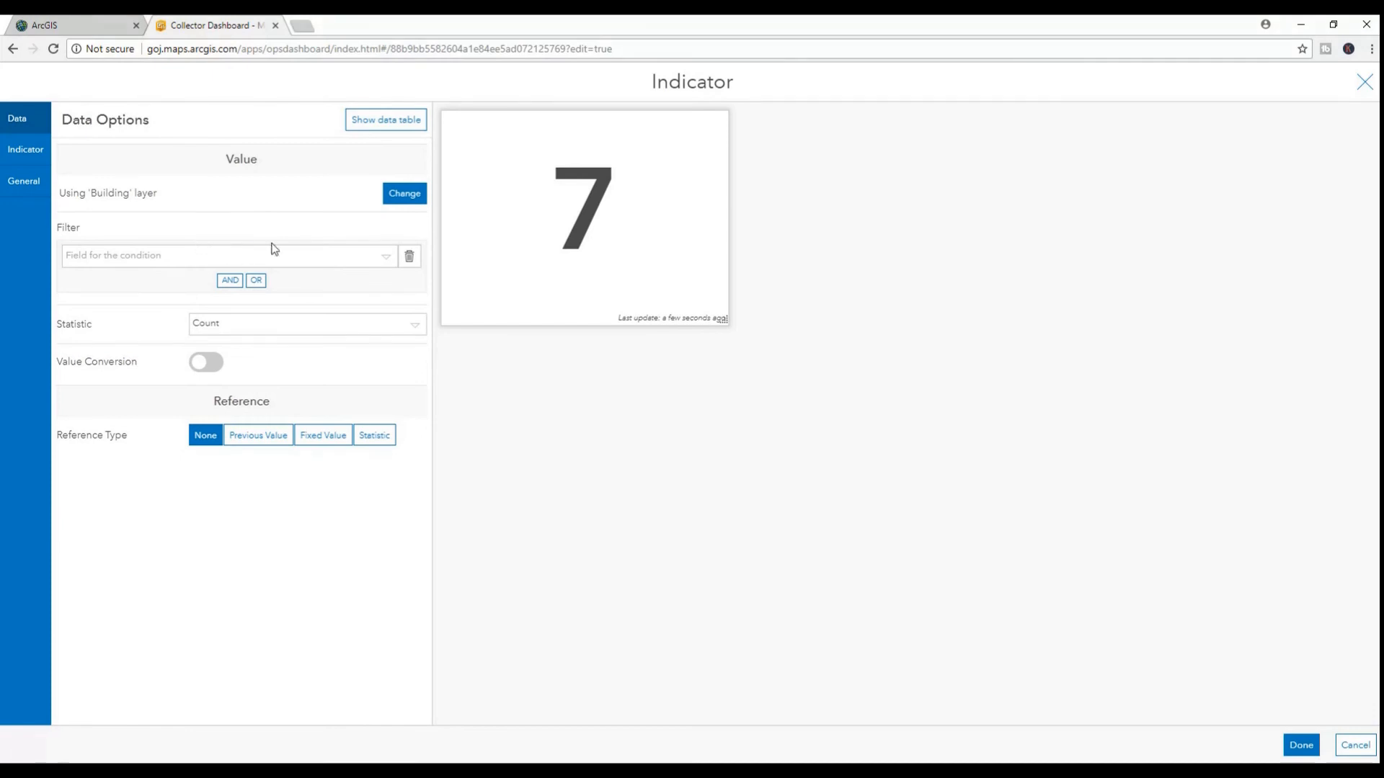
{"action": "left_click", "coordinate": [384, 258]}
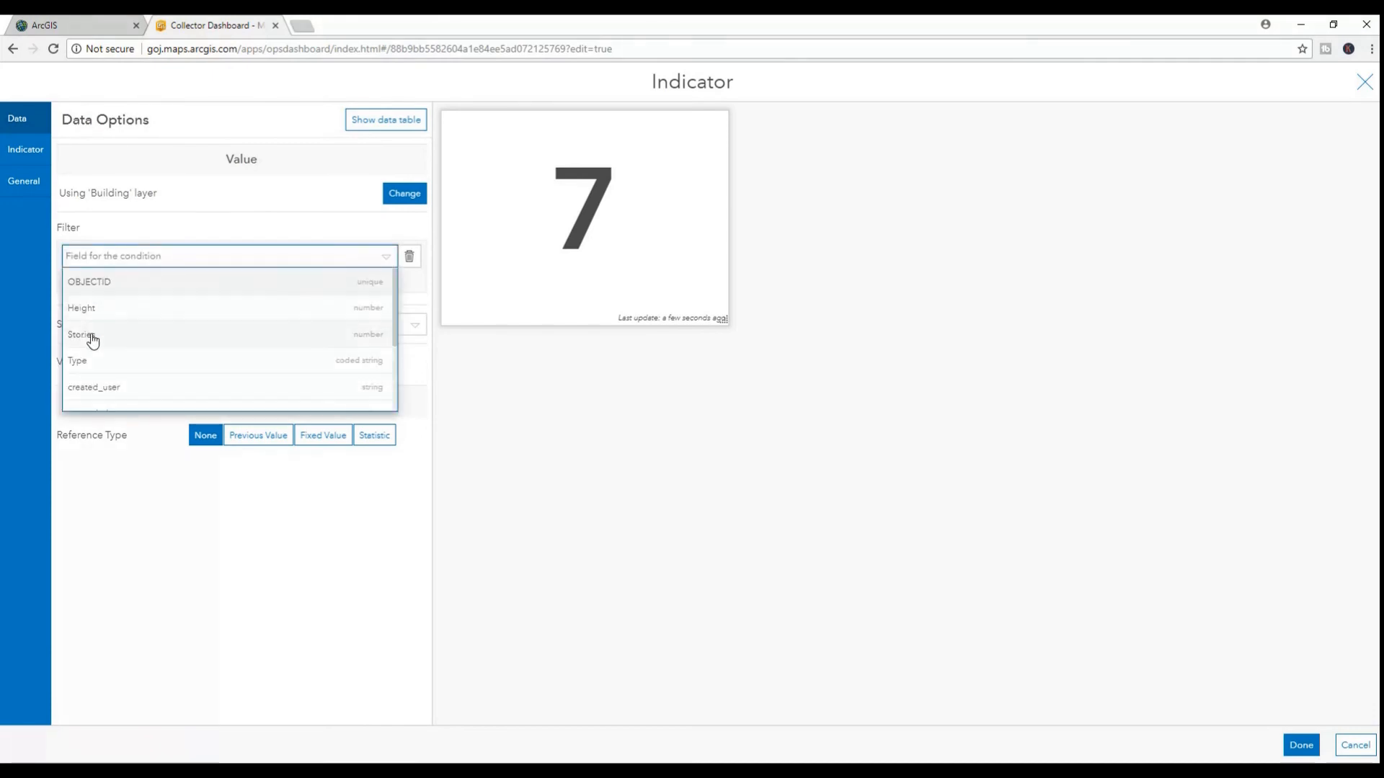
{"action": "left_click", "coordinate": [83, 361]}
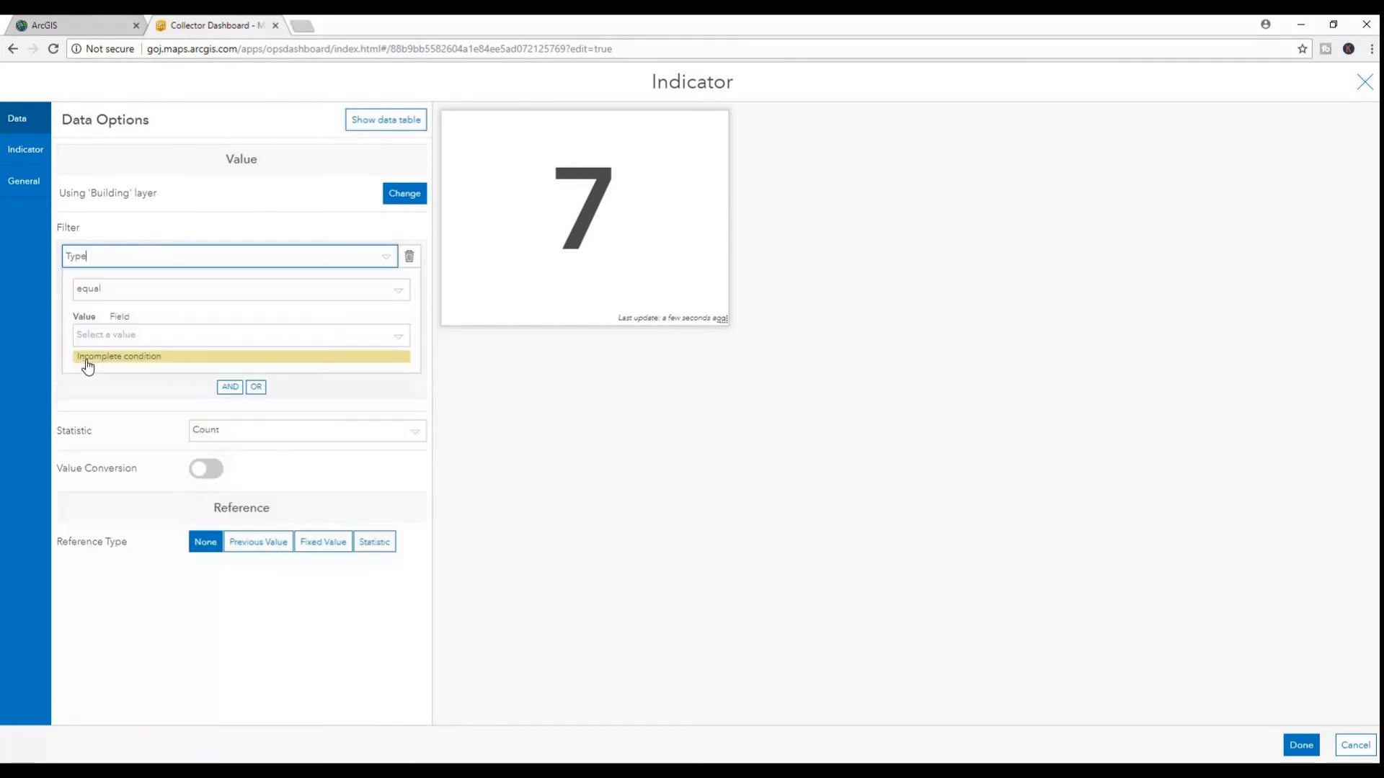
{"action": "left_click", "coordinate": [397, 339]}
{"action": "left_click", "coordinate": [133, 387]}
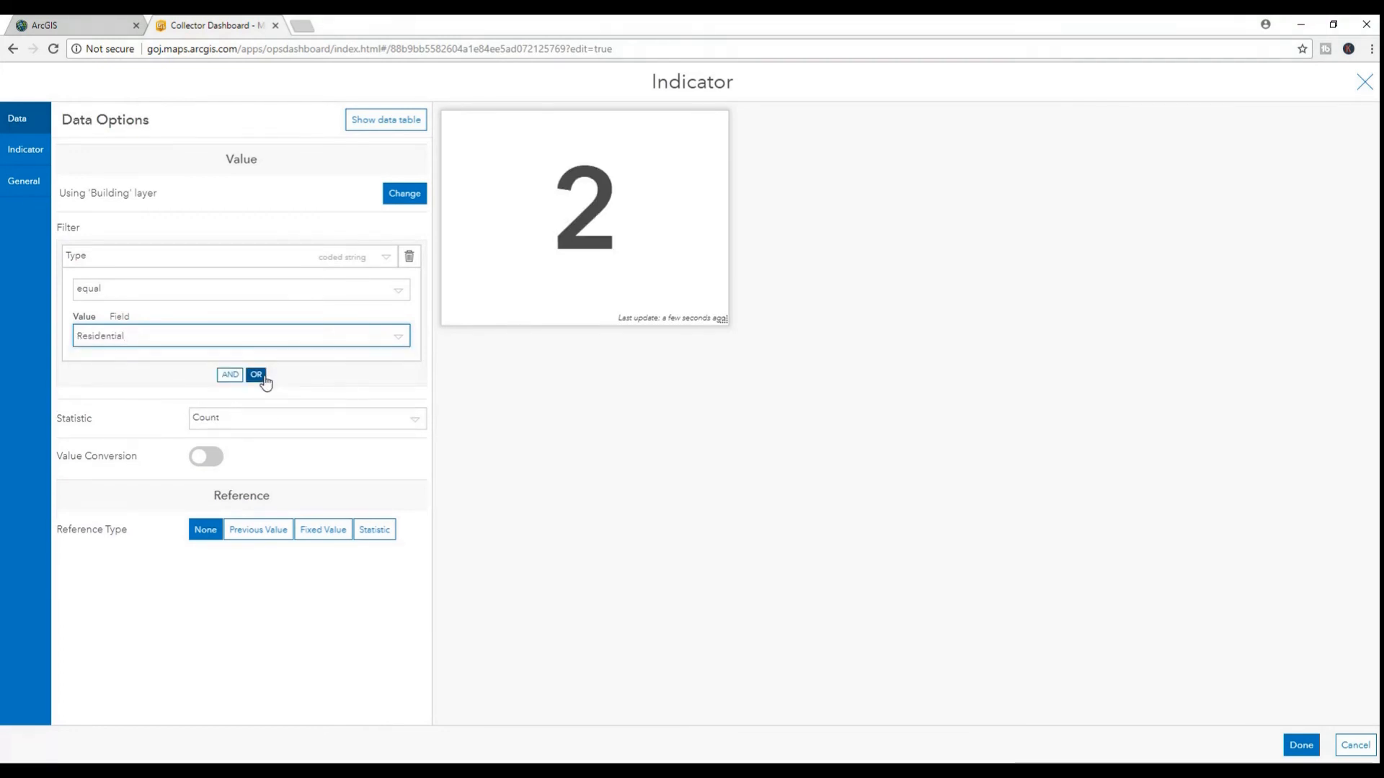
- Set the residential indicator's top text to "Total # buildings:"
{"action": "left_click", "coordinate": [26, 156]}
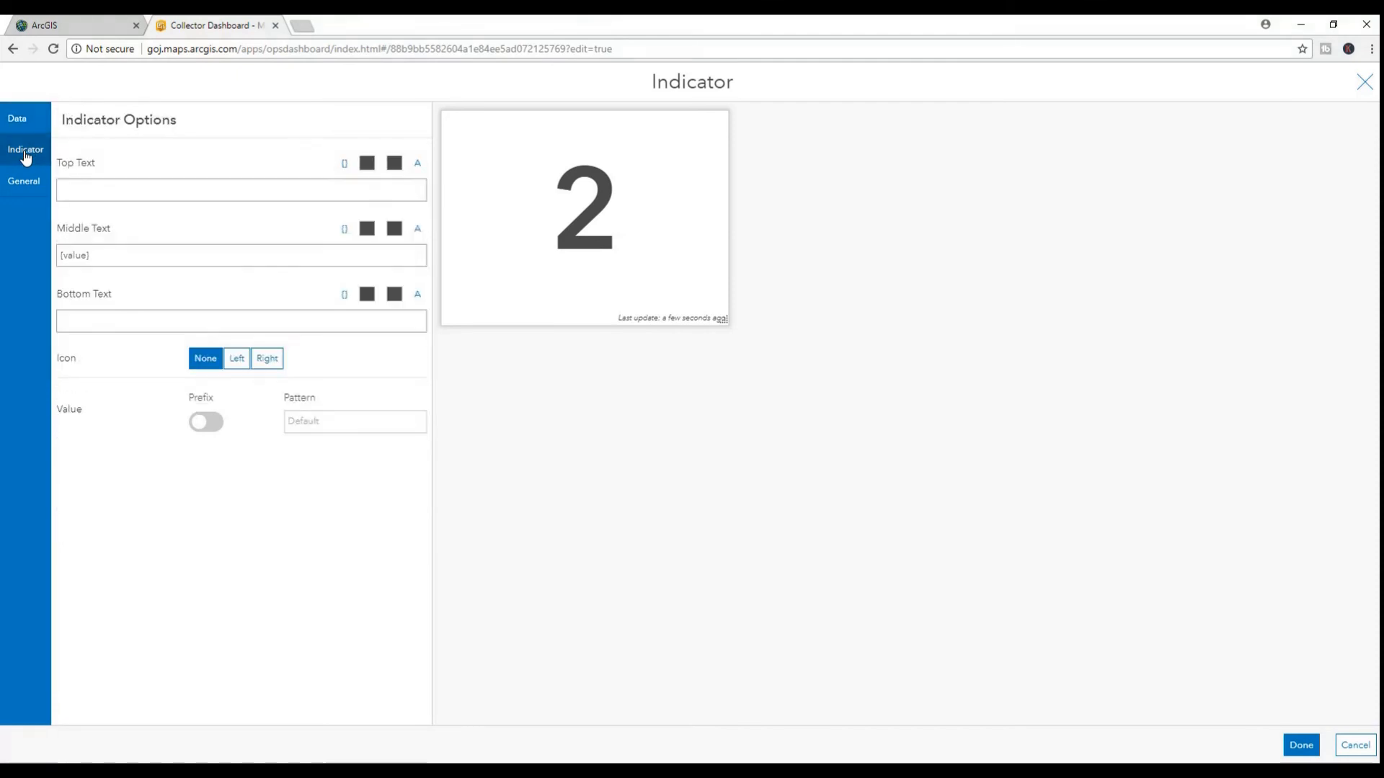
{"action": "left_click", "coordinate": [100, 189]}
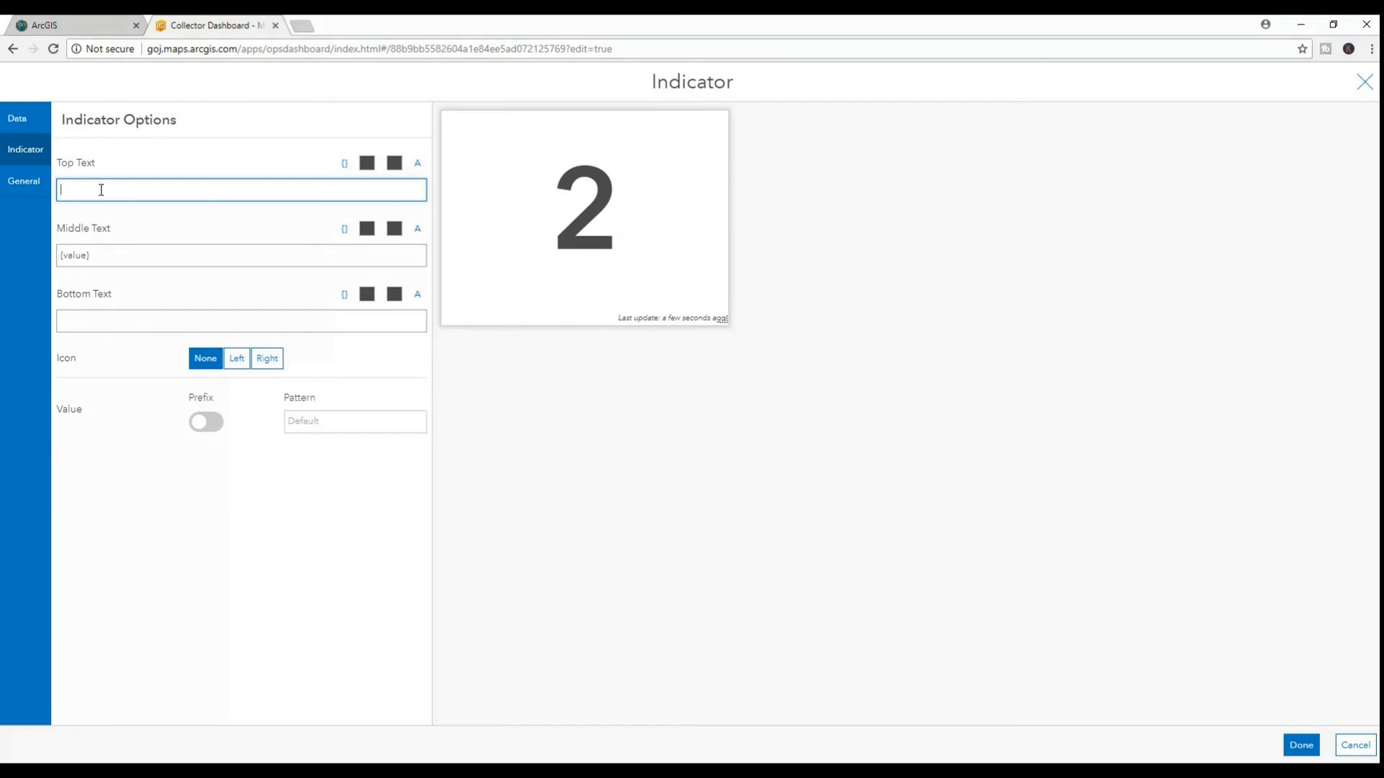
{"action": "type", "text": "Total"}
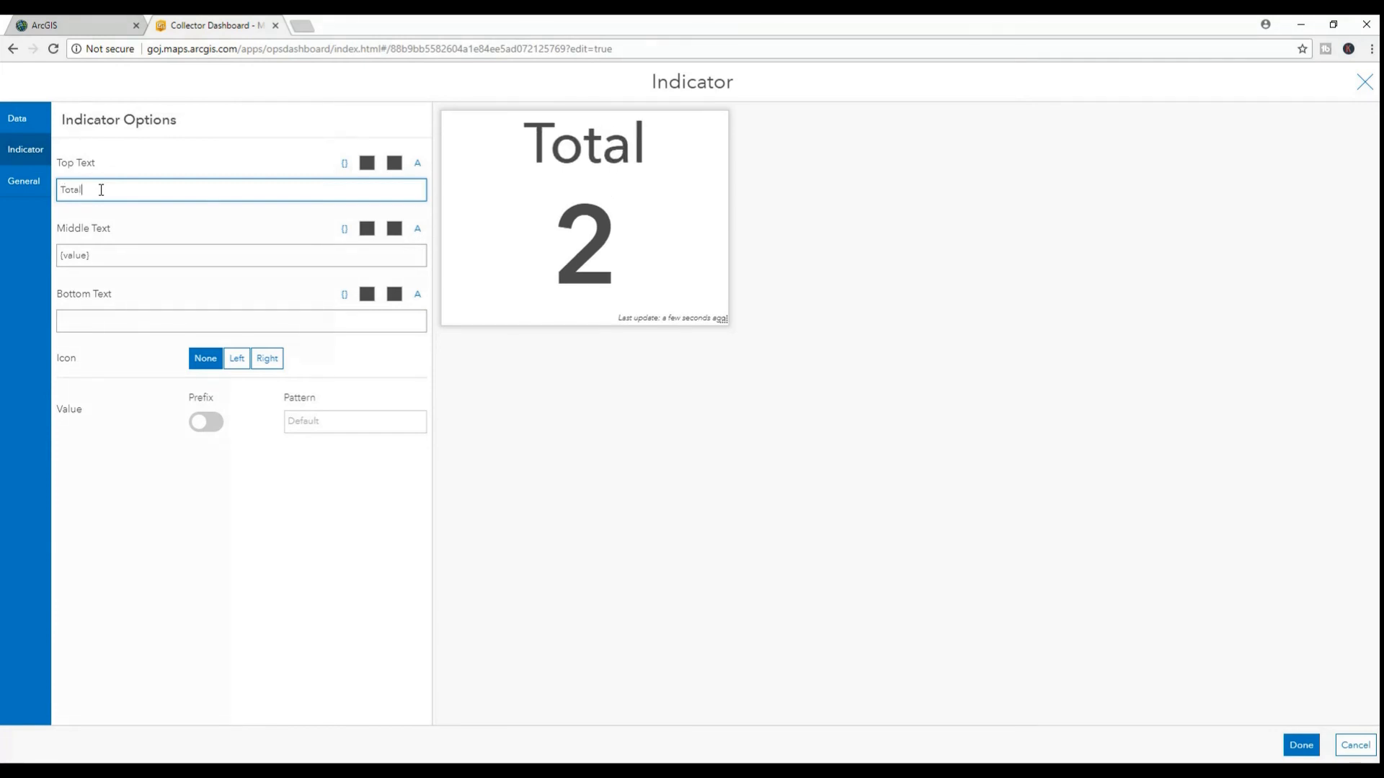
{"action": "type", "text": " $"}
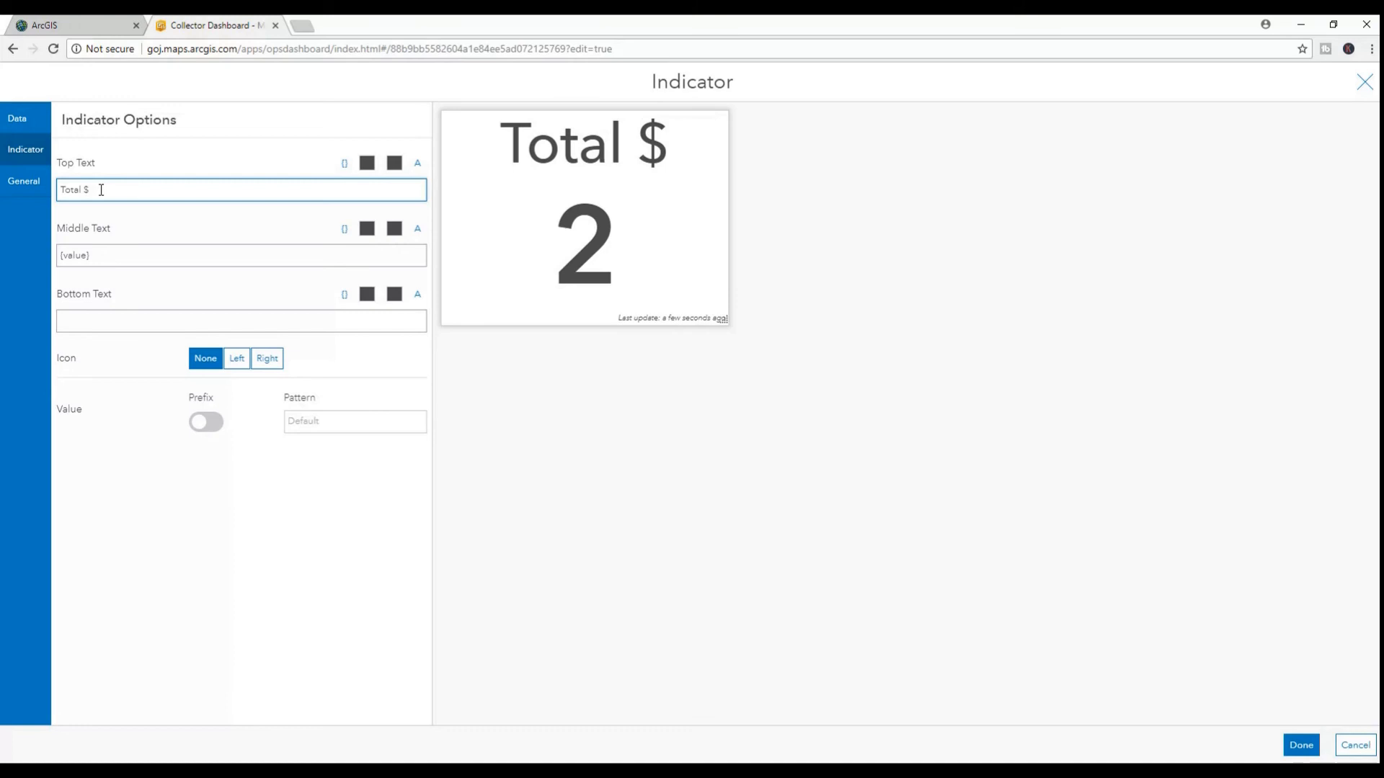
{"action": "key", "text": "BackSpace"}
{"action": "type", "text": "#"}
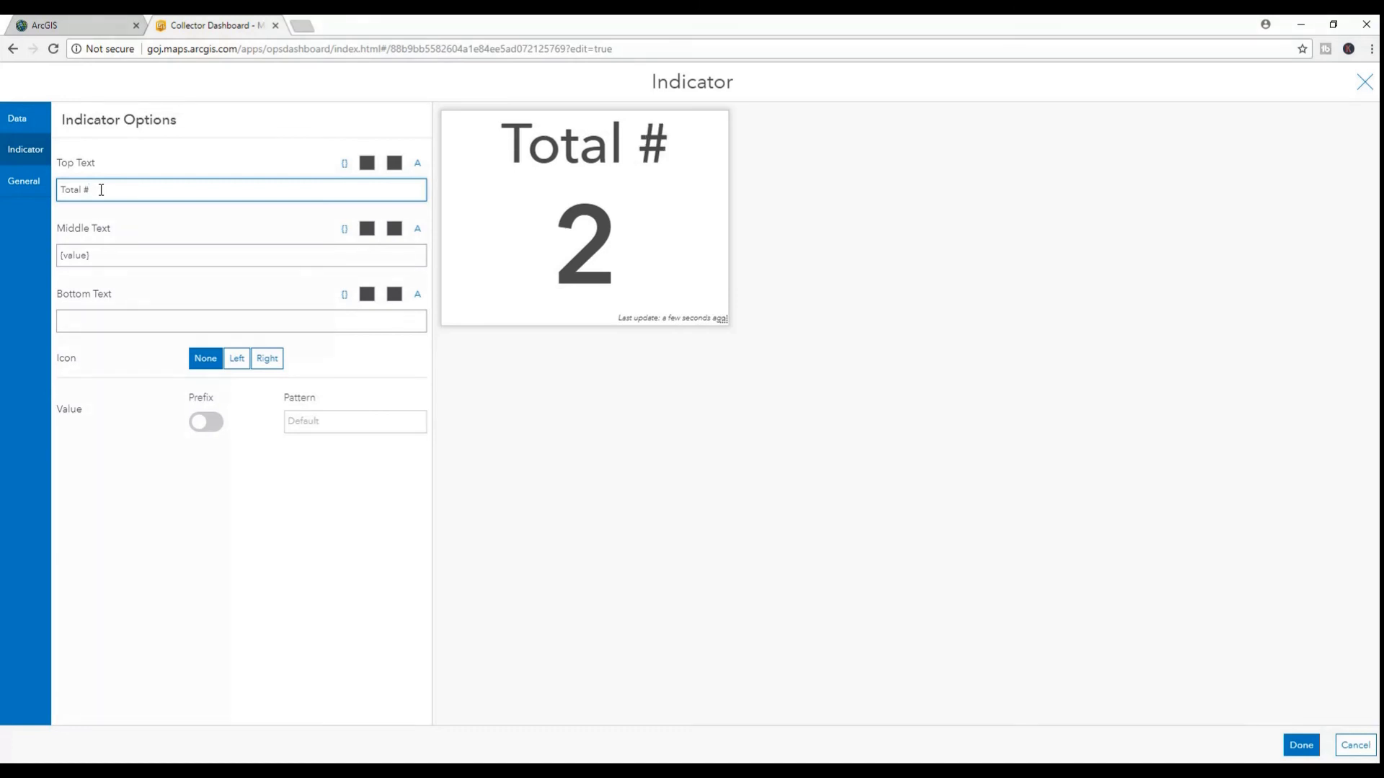
{"action": "type", "text": " buil"}
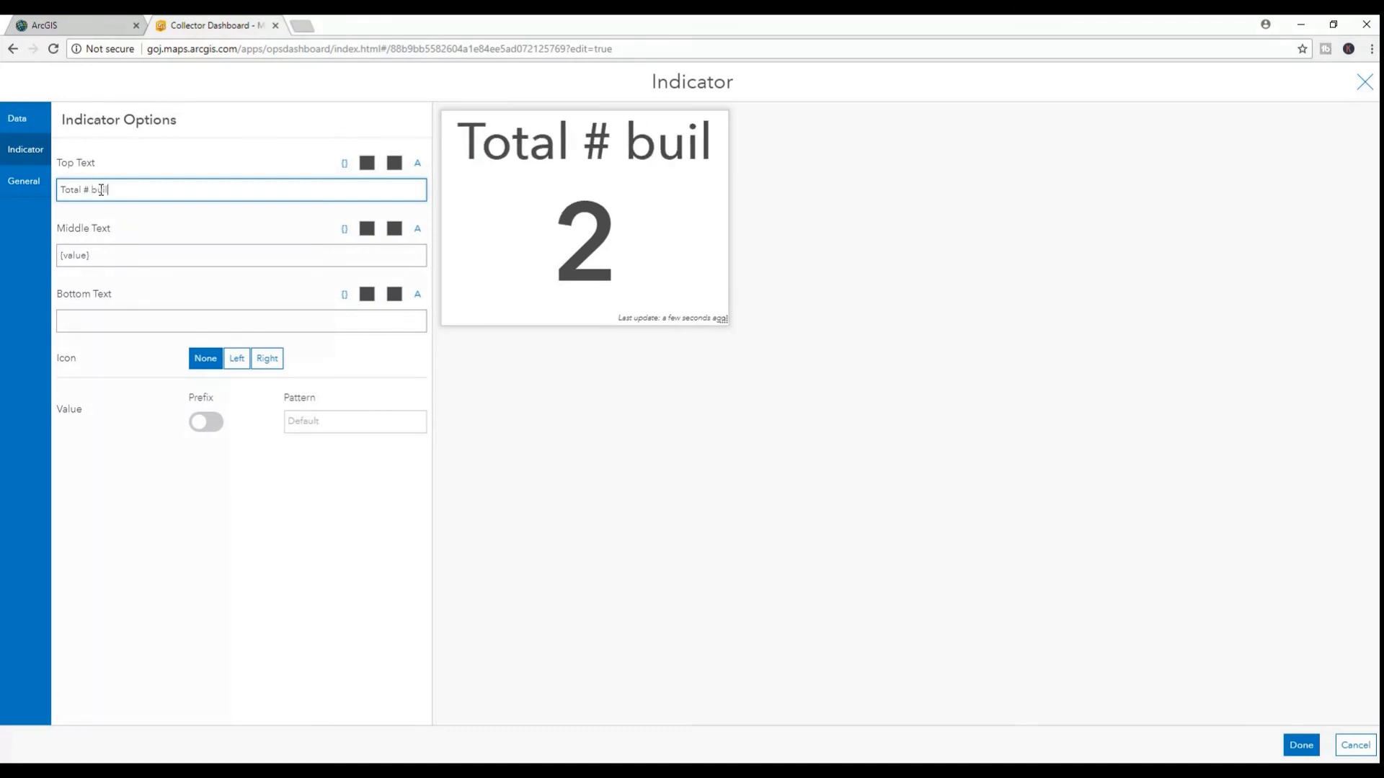
{"action": "type", "text": "dings"}
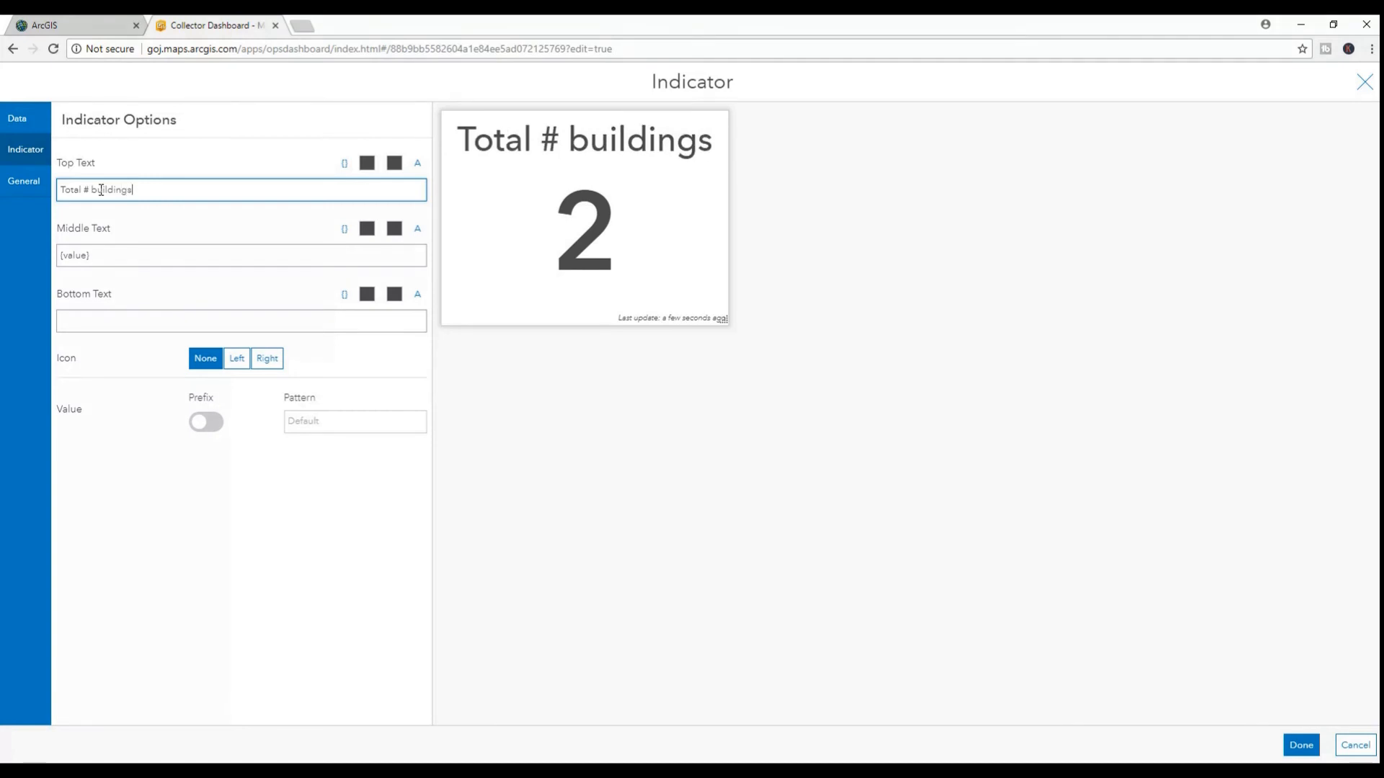
{"action": "type", "text": ":"}
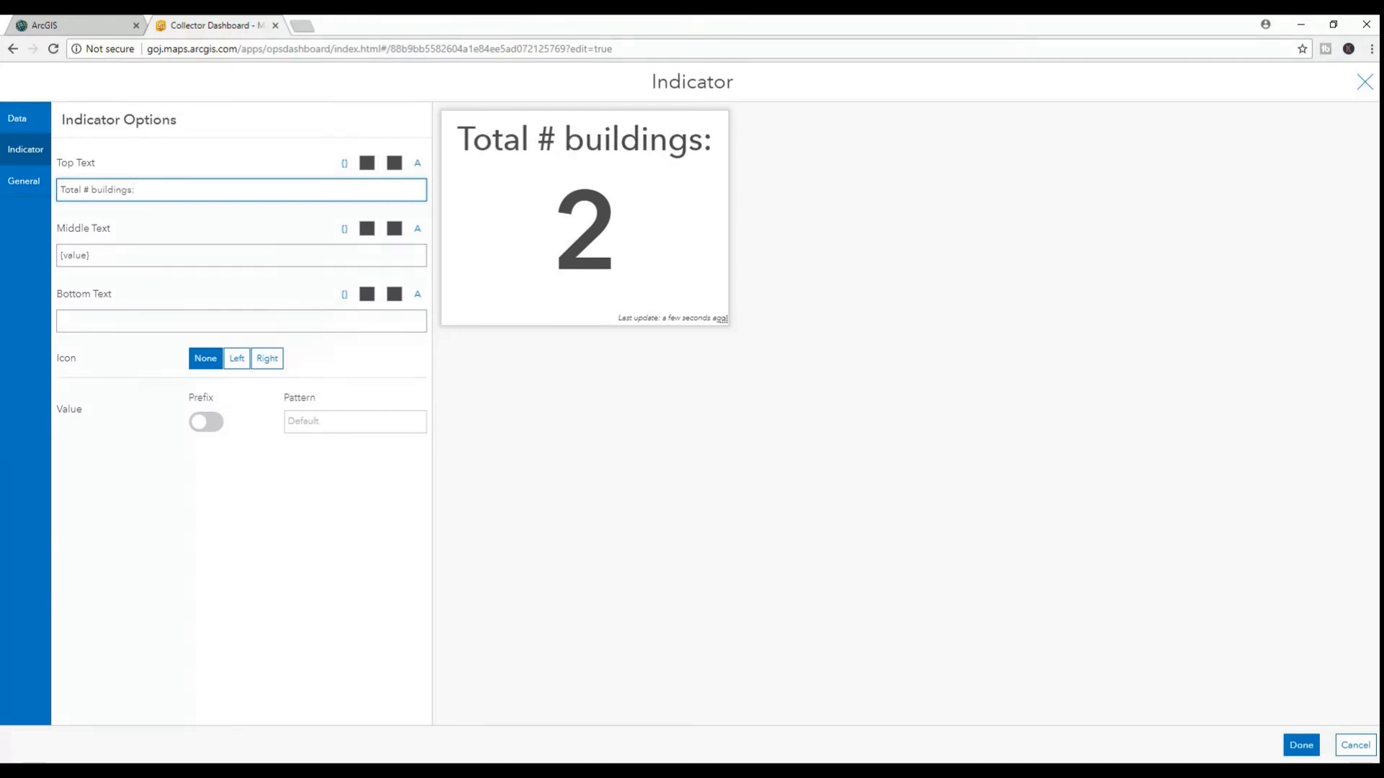
- Set the residential indicator's bottom text to "Residential"
{"action": "left_click", "coordinate": [173, 321]}
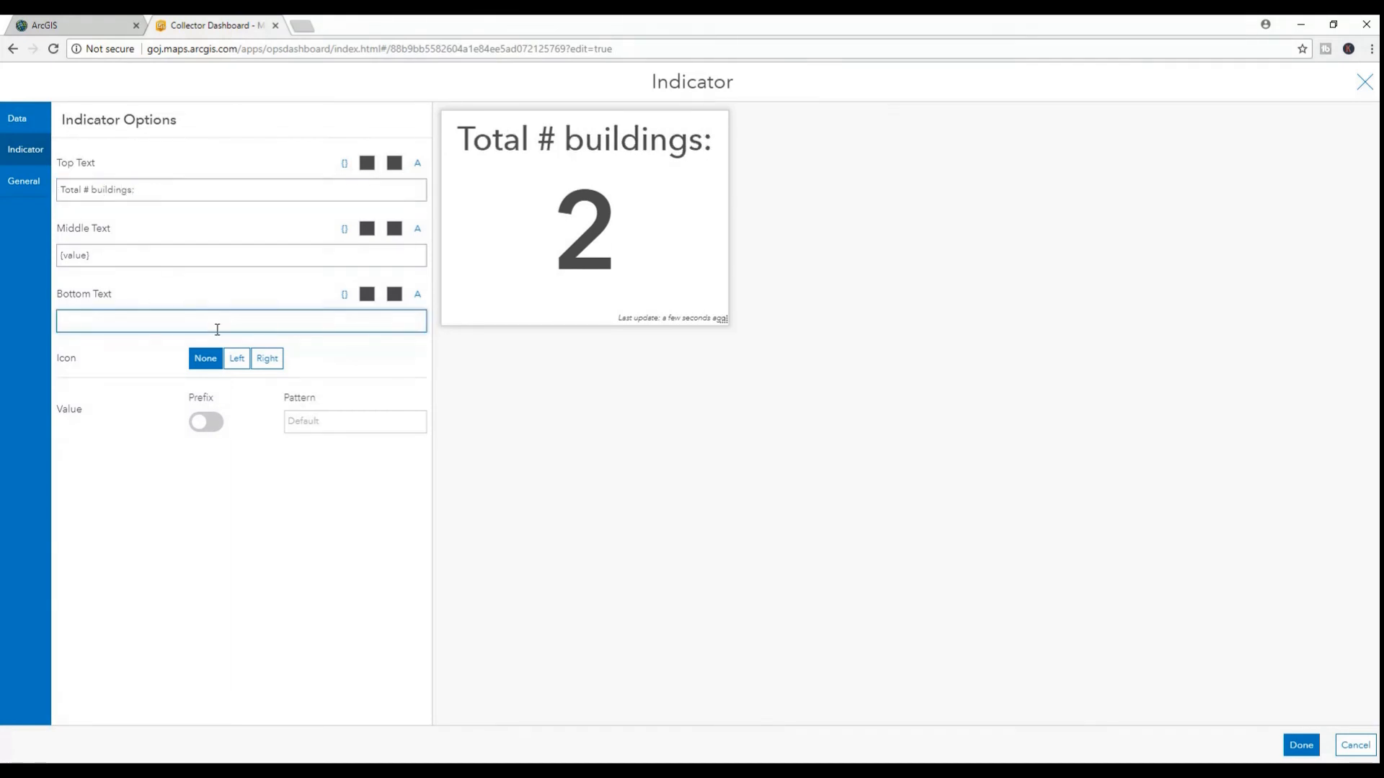
{"action": "type", "text": "Rese"}
{"action": "key", "text": "BackSpace"}
{"action": "type", "text": "idential"}
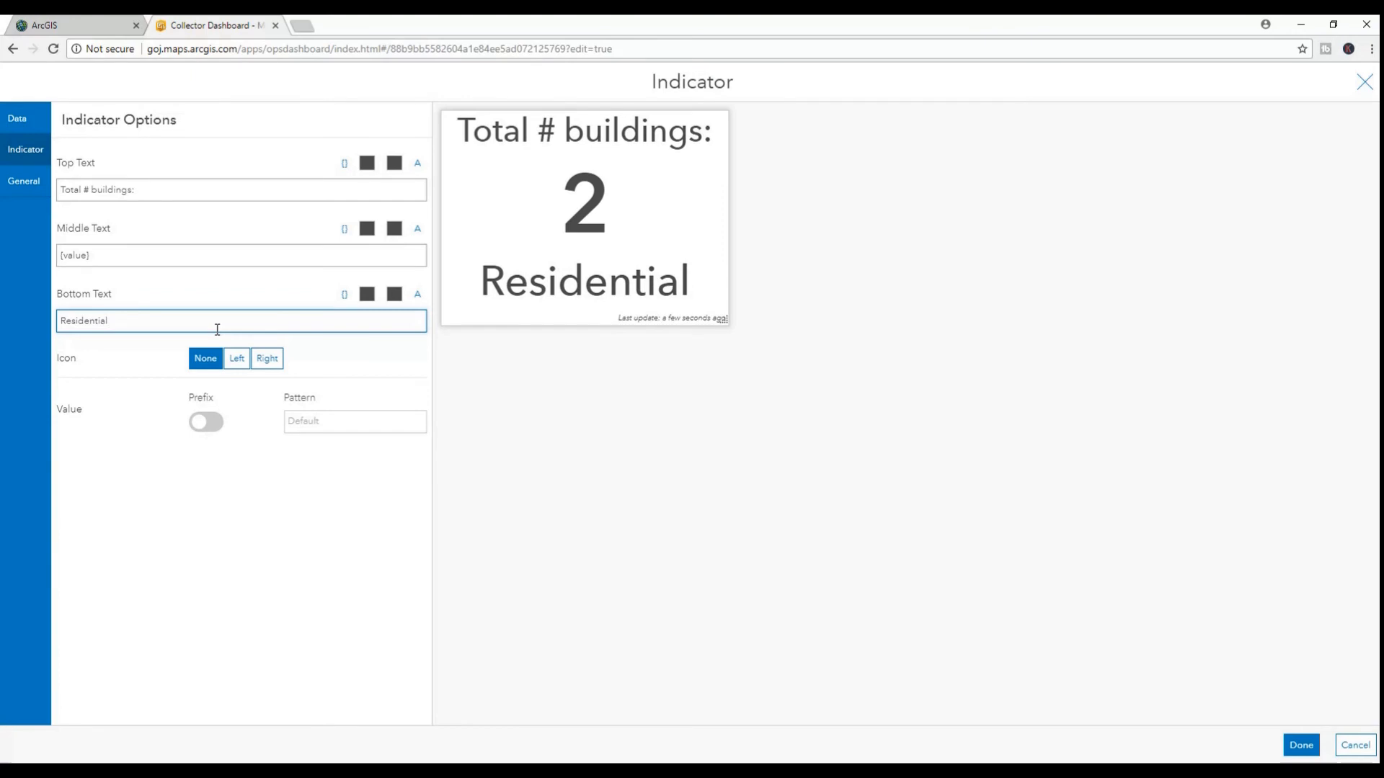
- Add the shelter icon with a person lying under a slanted roof on the right of the residential indicator's value
{"action": "left_click", "coordinate": [267, 360]}
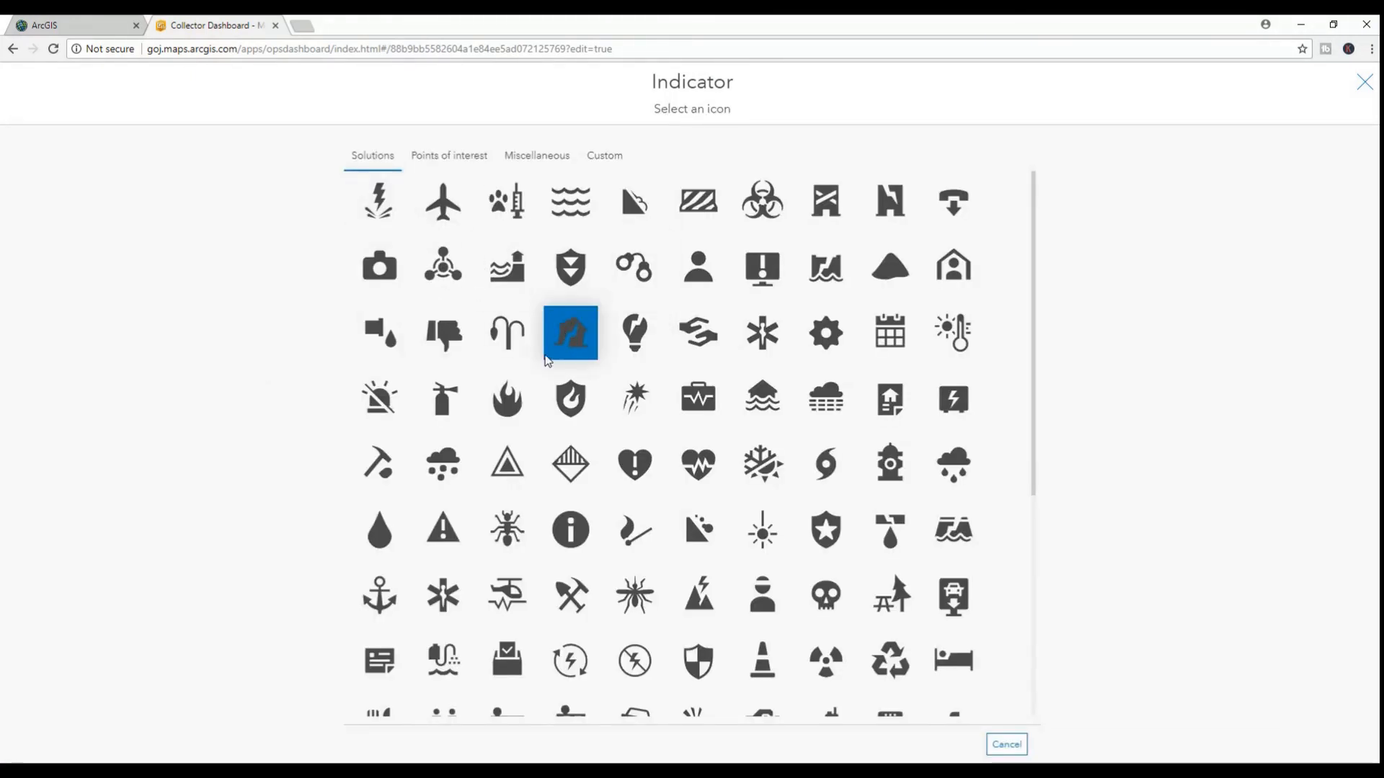
{"action": "scroll", "coordinate": [775, 339], "scroll_direction": "down", "scroll_amount": 1}
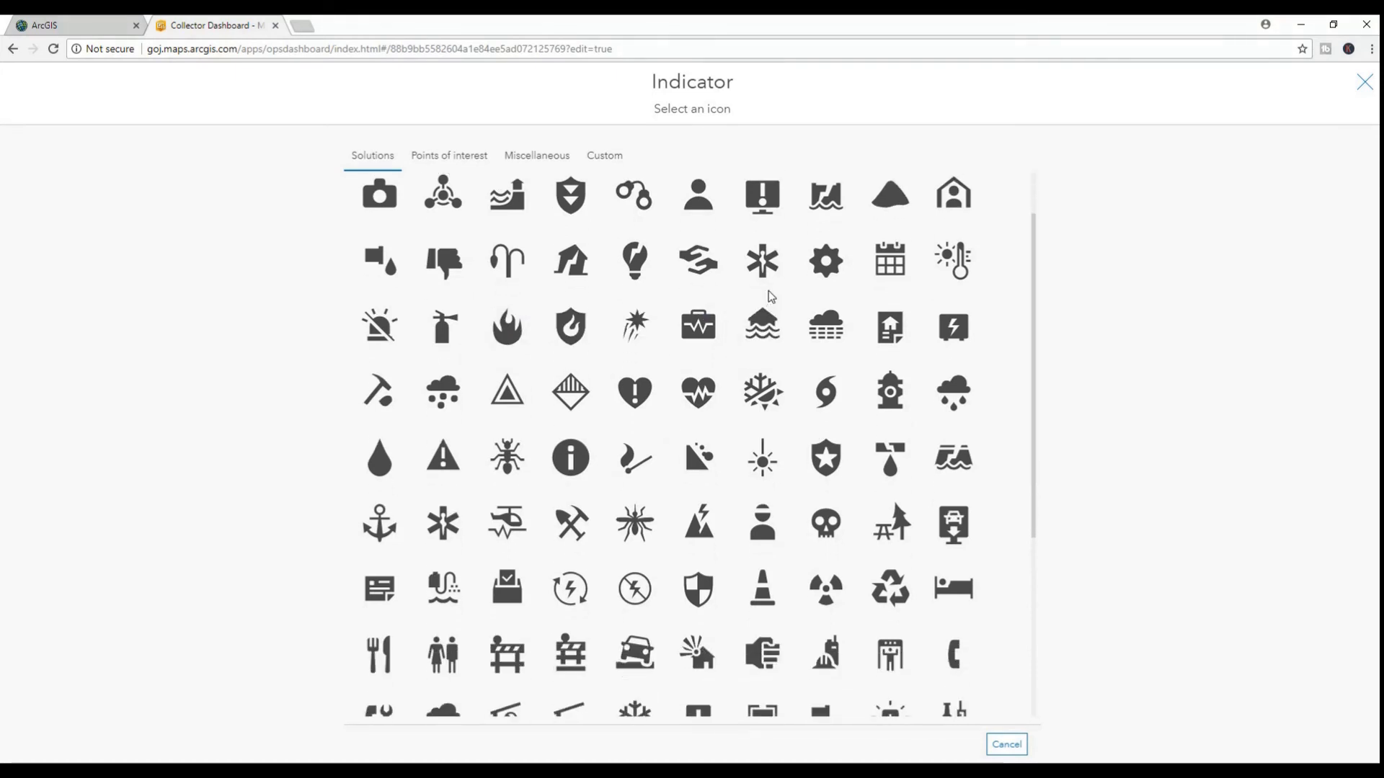
{"action": "scroll", "coordinate": [768, 296], "scroll_direction": "down", "scroll_amount": 1}
{"action": "scroll", "coordinate": [768, 291], "scroll_direction": "down", "scroll_amount": 1}
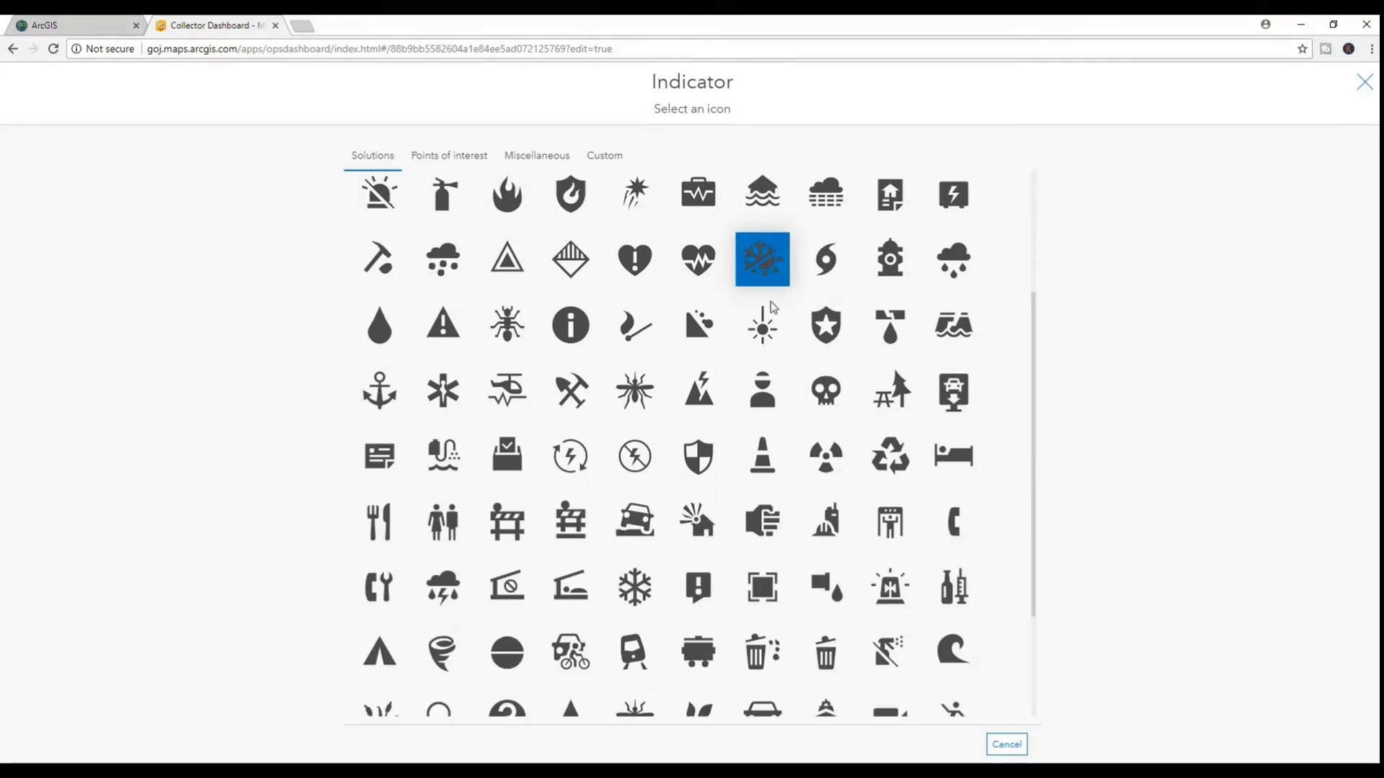
{"action": "scroll", "coordinate": [770, 300], "scroll_direction": "down", "scroll_amount": 1}
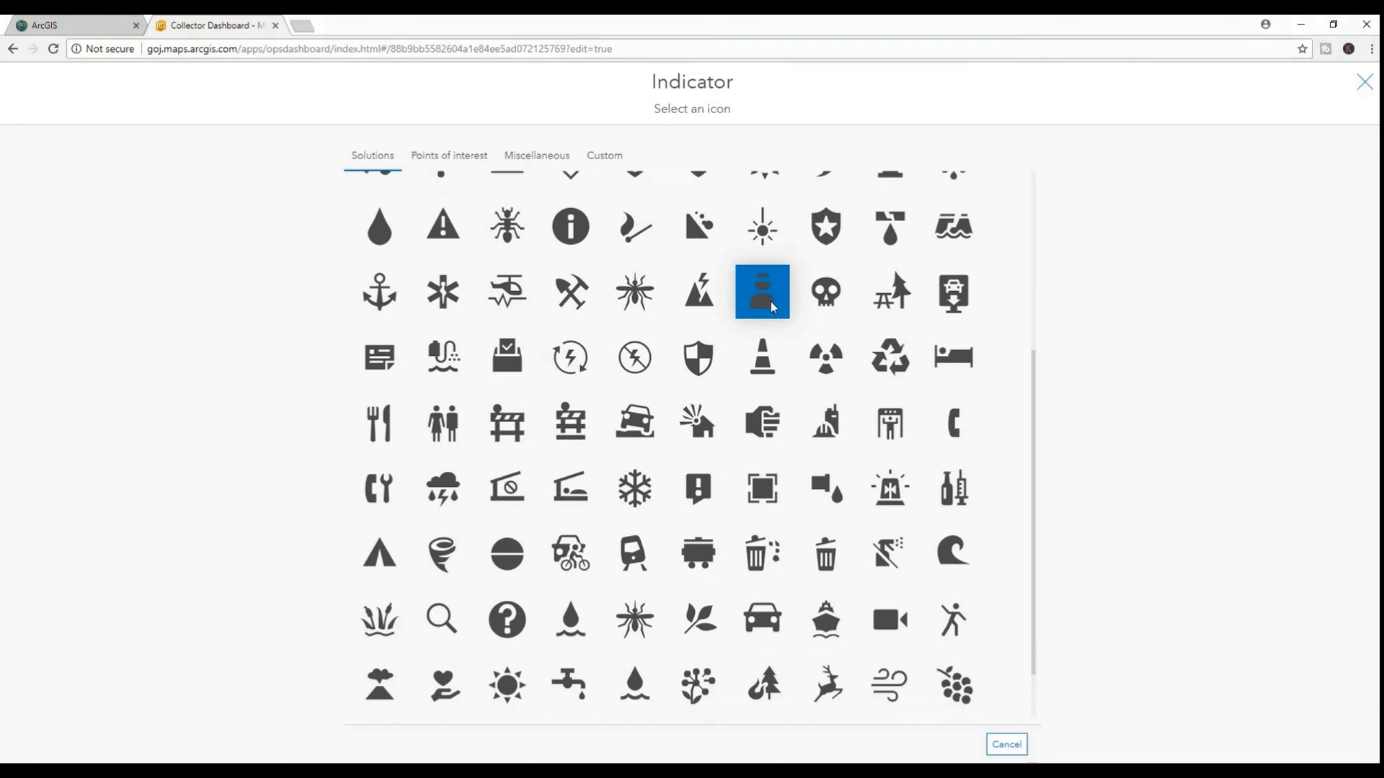
{"action": "scroll", "coordinate": [770, 300], "scroll_direction": "down", "scroll_amount": 1}
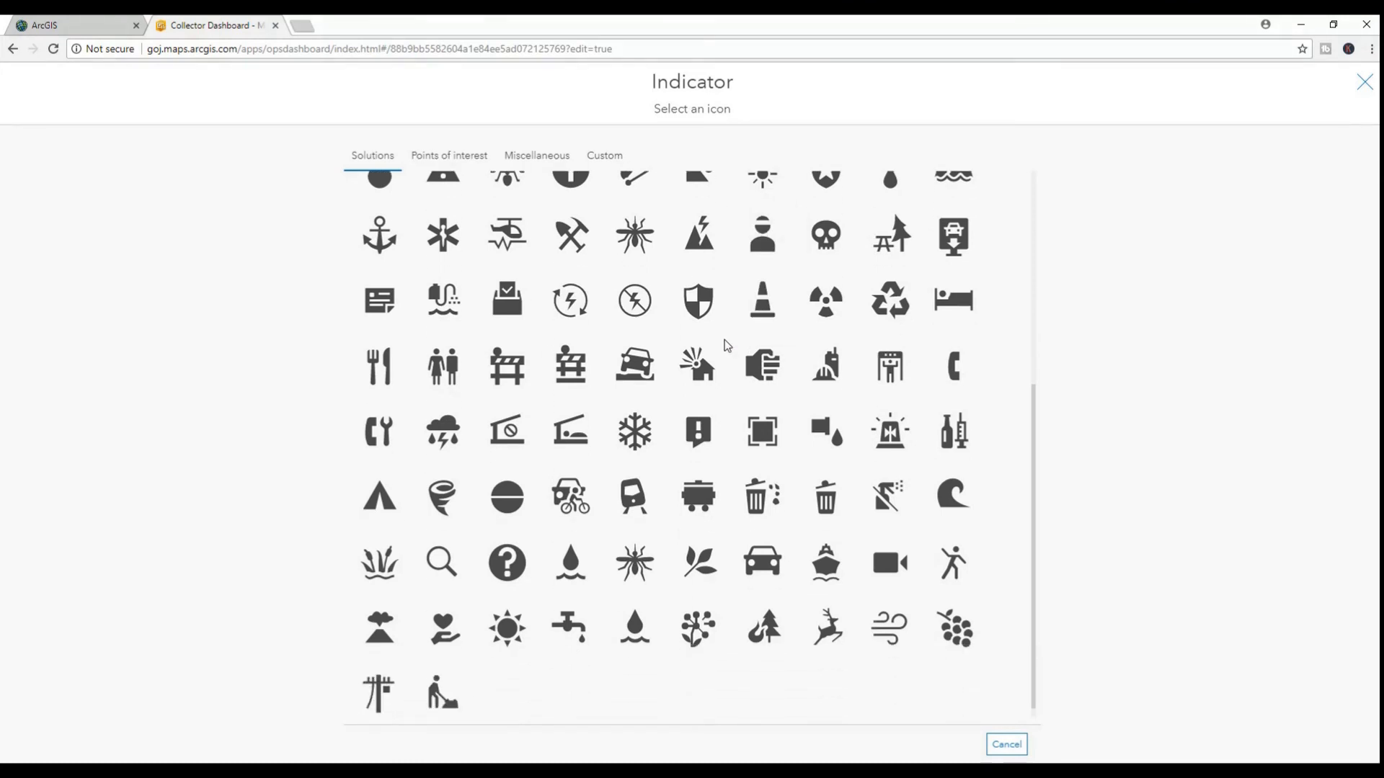
{"action": "left_click", "coordinate": [575, 434]}
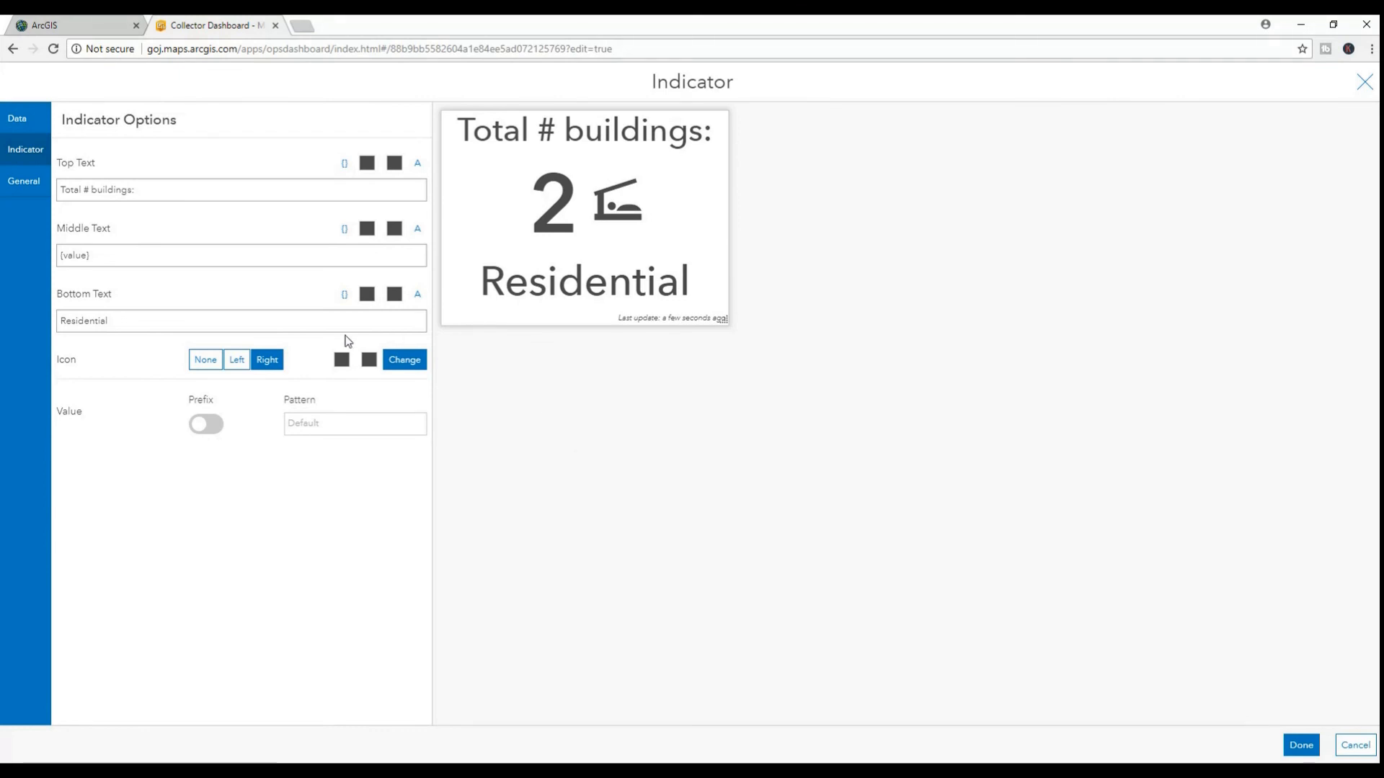
- Finish the residential indicator and dock it beneath the commercial buildings indicator
{"action": "left_click", "coordinate": [1301, 745]}
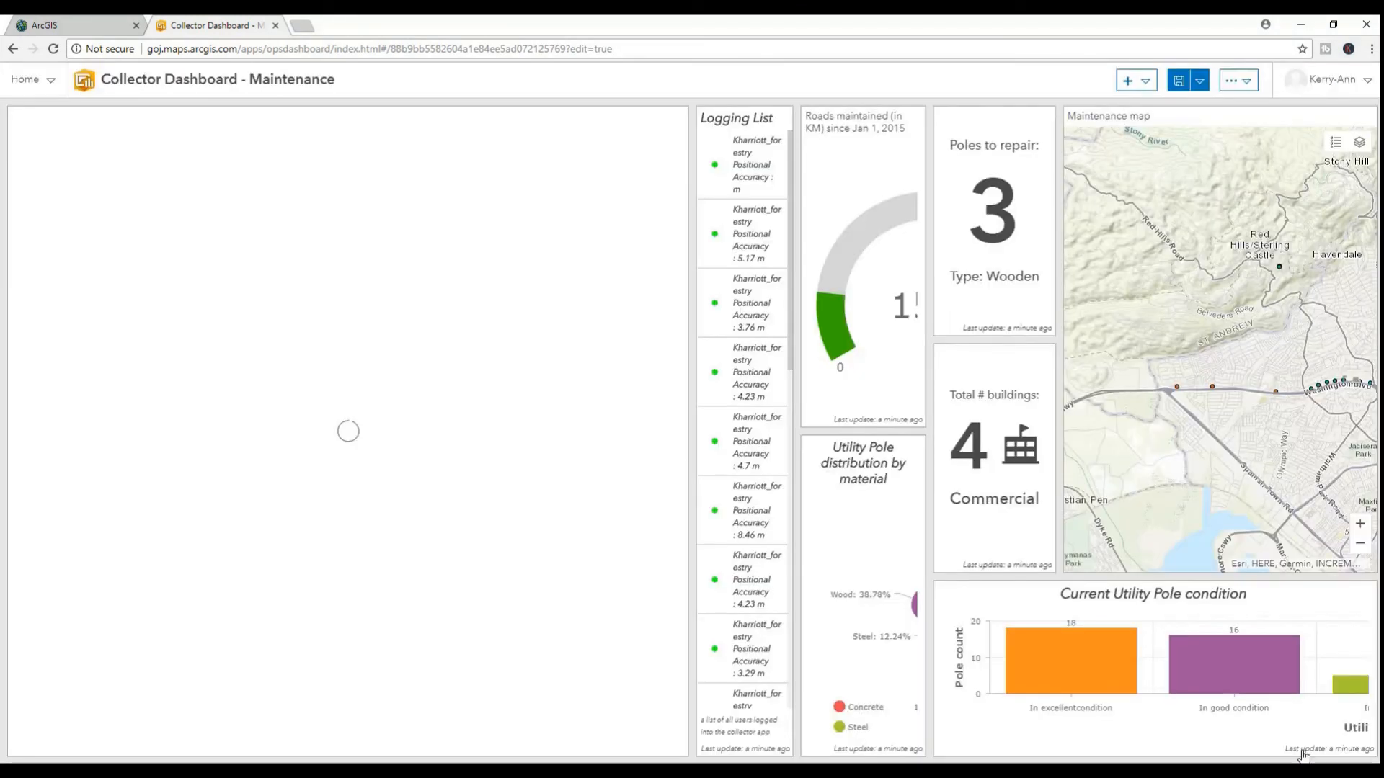
{"action": "mouse_move", "coordinate": [16, 118]}
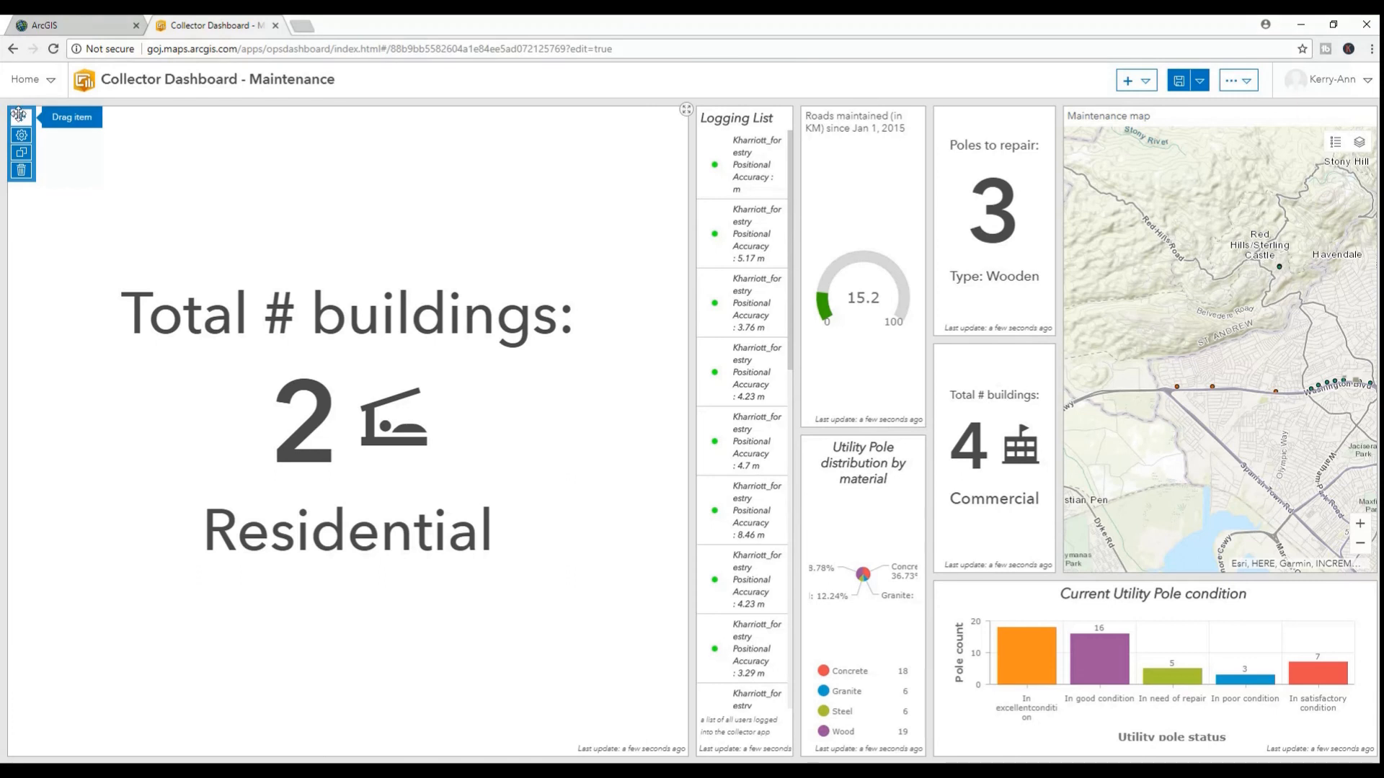
{"action": "left_click_drag", "start_coordinate": [16, 117], "coordinate": [991, 548]}
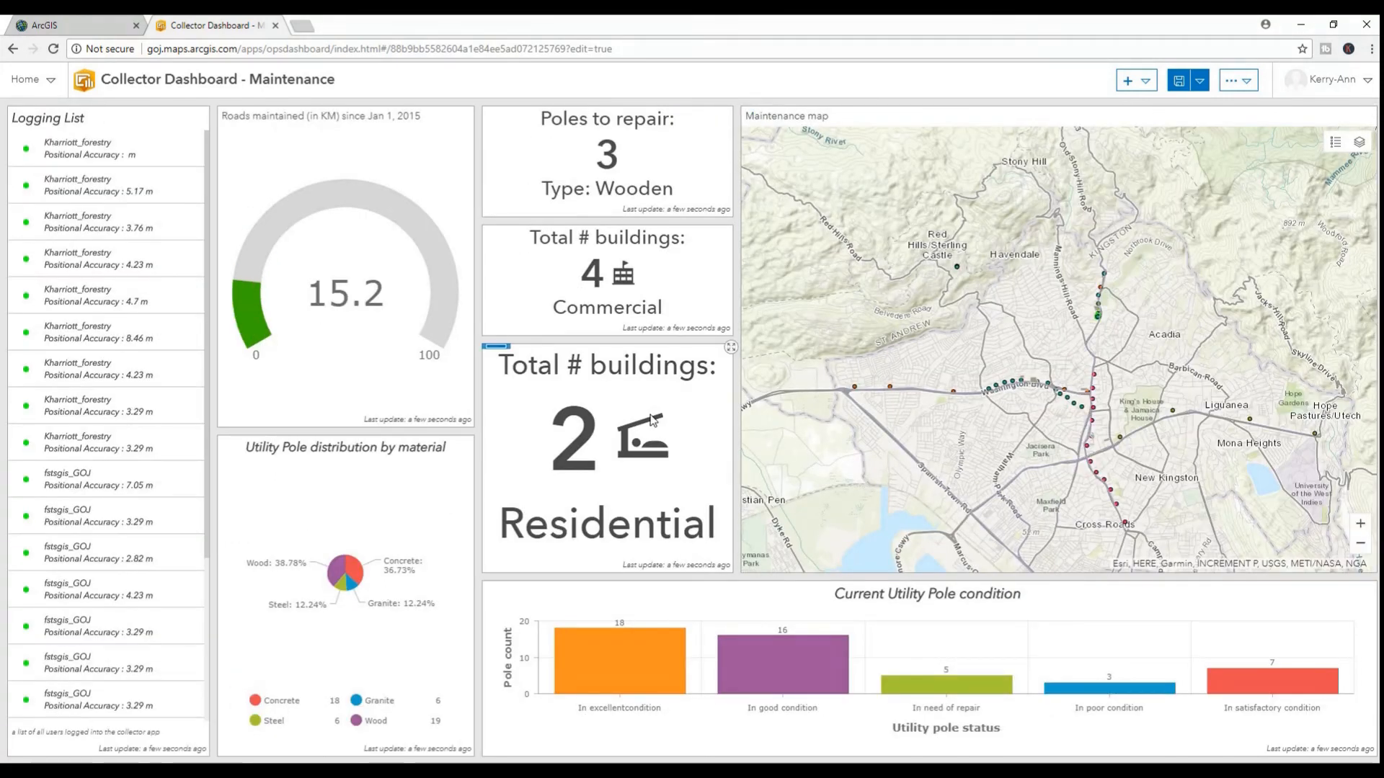
- Enlarge the commercial buildings indicator downward until it is about as tall as the residential indicator
{"action": "left_click_drag", "start_coordinate": [612, 337], "coordinate": [611, 390]}
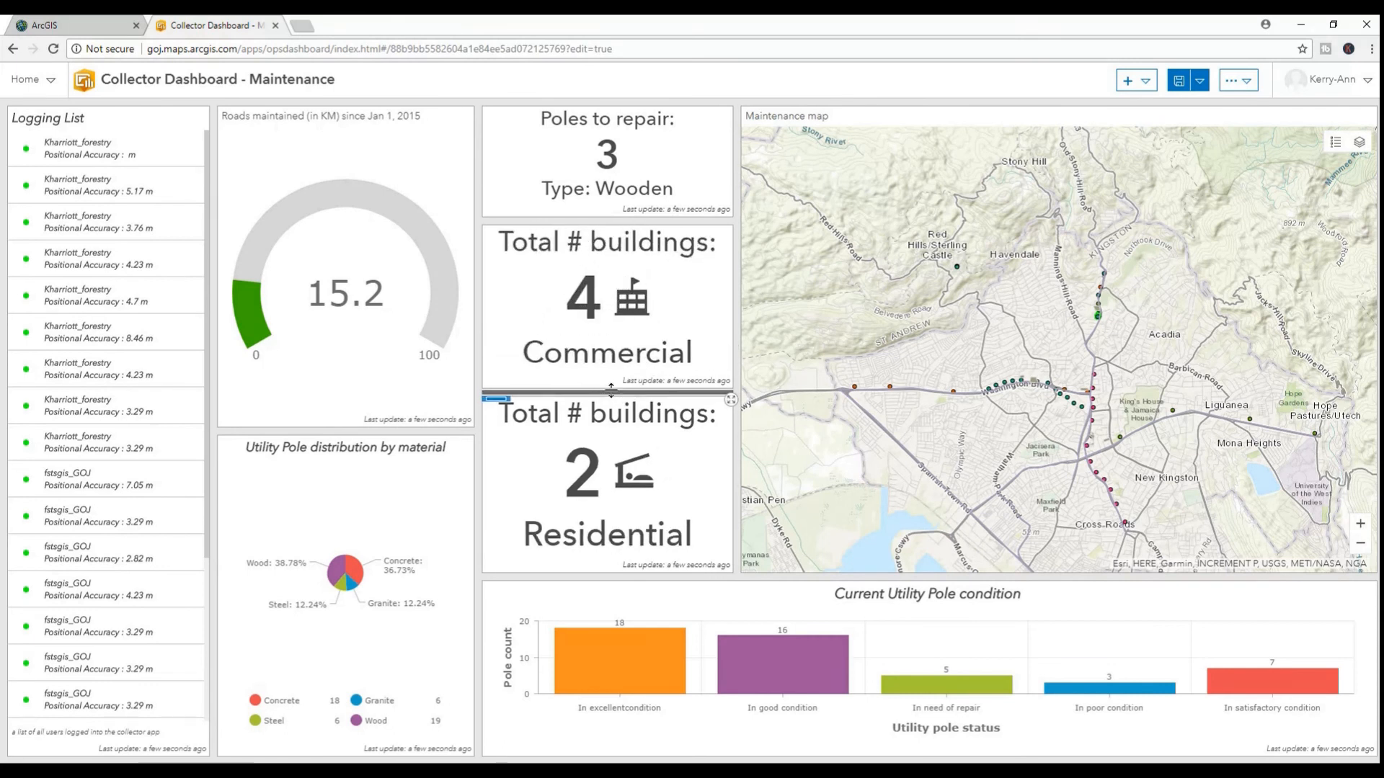
- Add a new indicator to the dashboard based on the Road layer
{"action": "left_click", "coordinate": [1128, 81]}
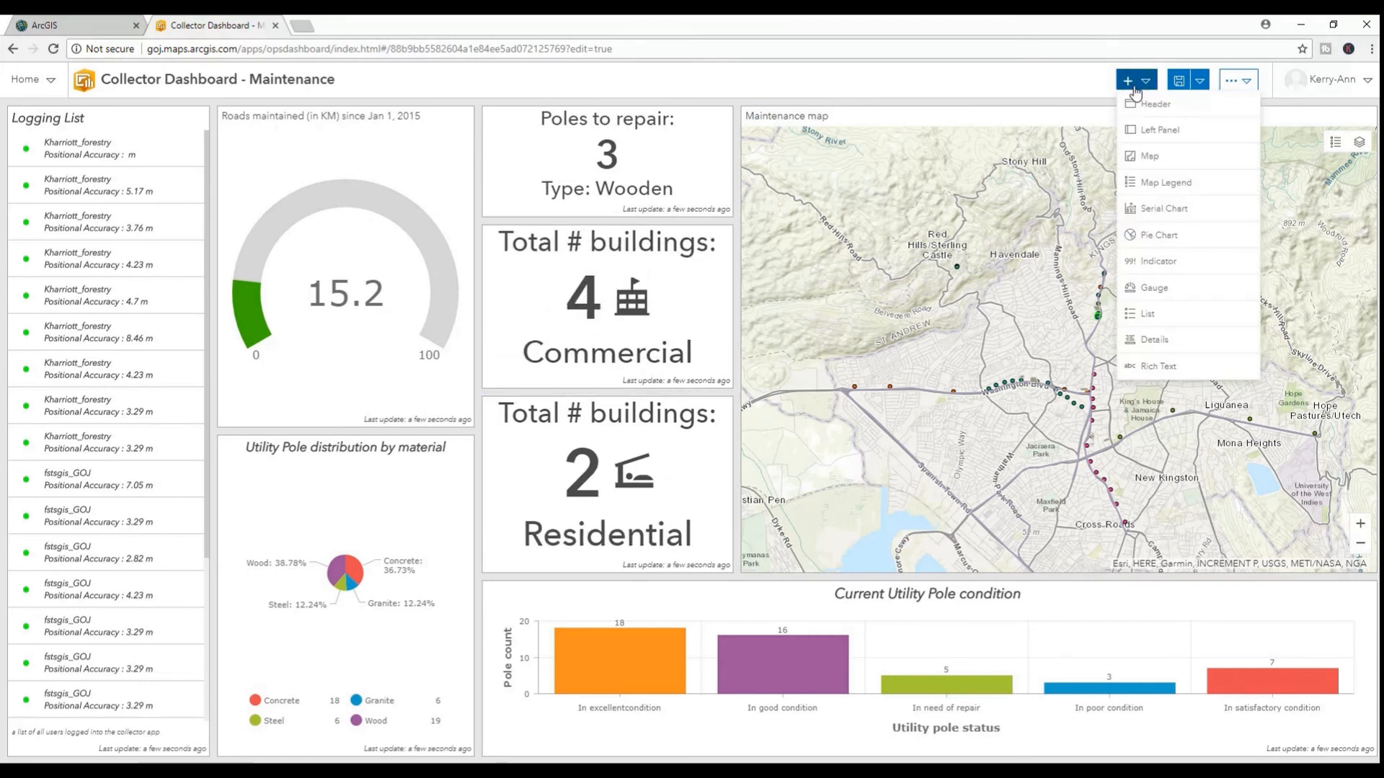
{"action": "left_click", "coordinate": [1135, 264]}
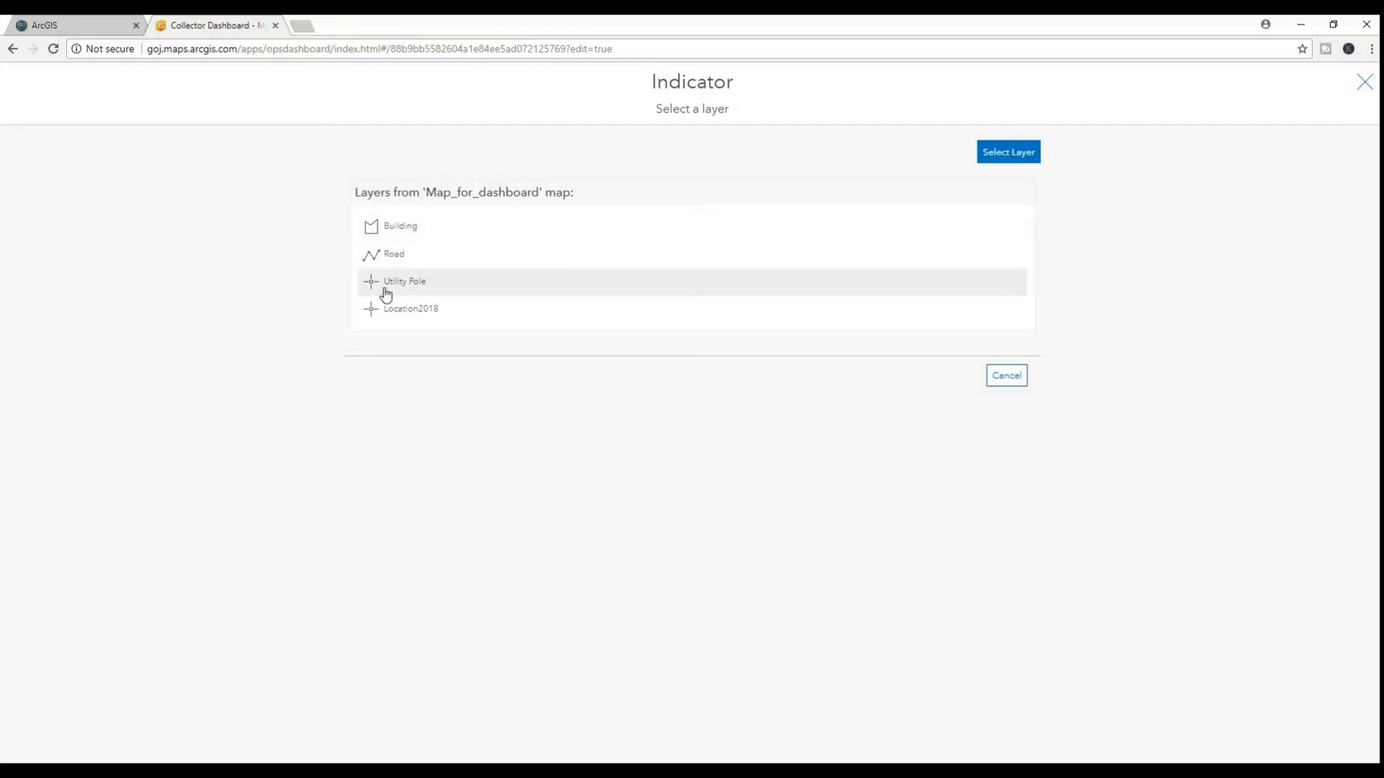
{"action": "left_click", "coordinate": [398, 257]}
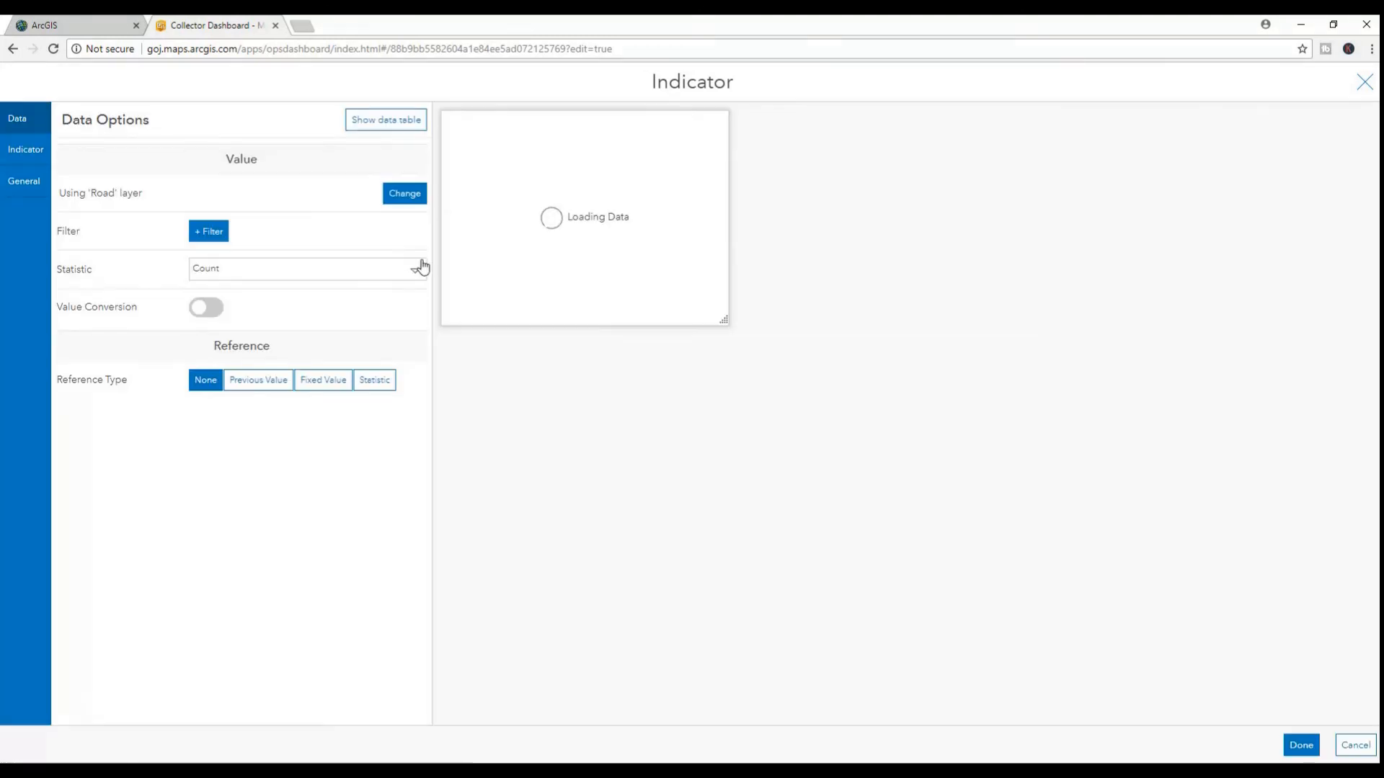
- Add a filter to the road indicator on the Last Maintained field with the condition "is after"
{"action": "left_click", "coordinate": [211, 234]}
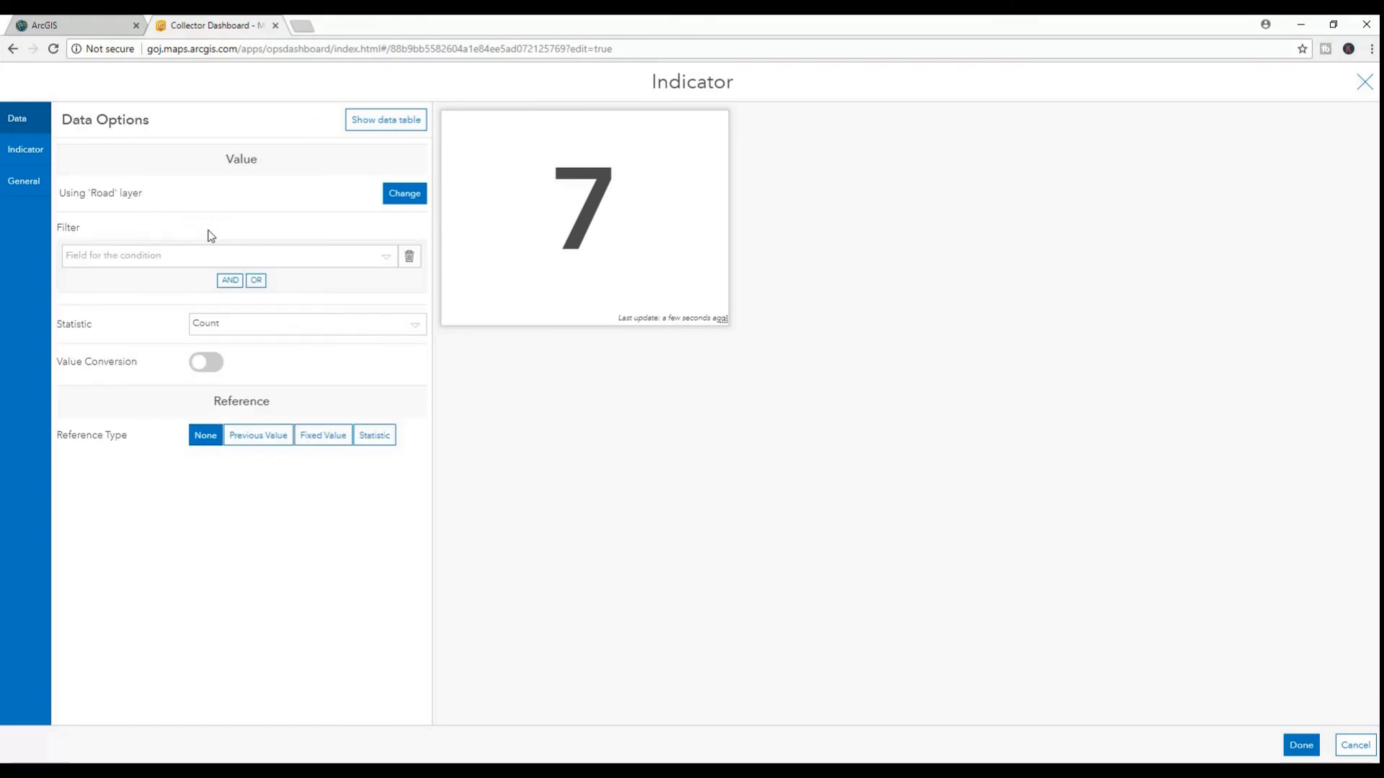
{"action": "left_click", "coordinate": [387, 260]}
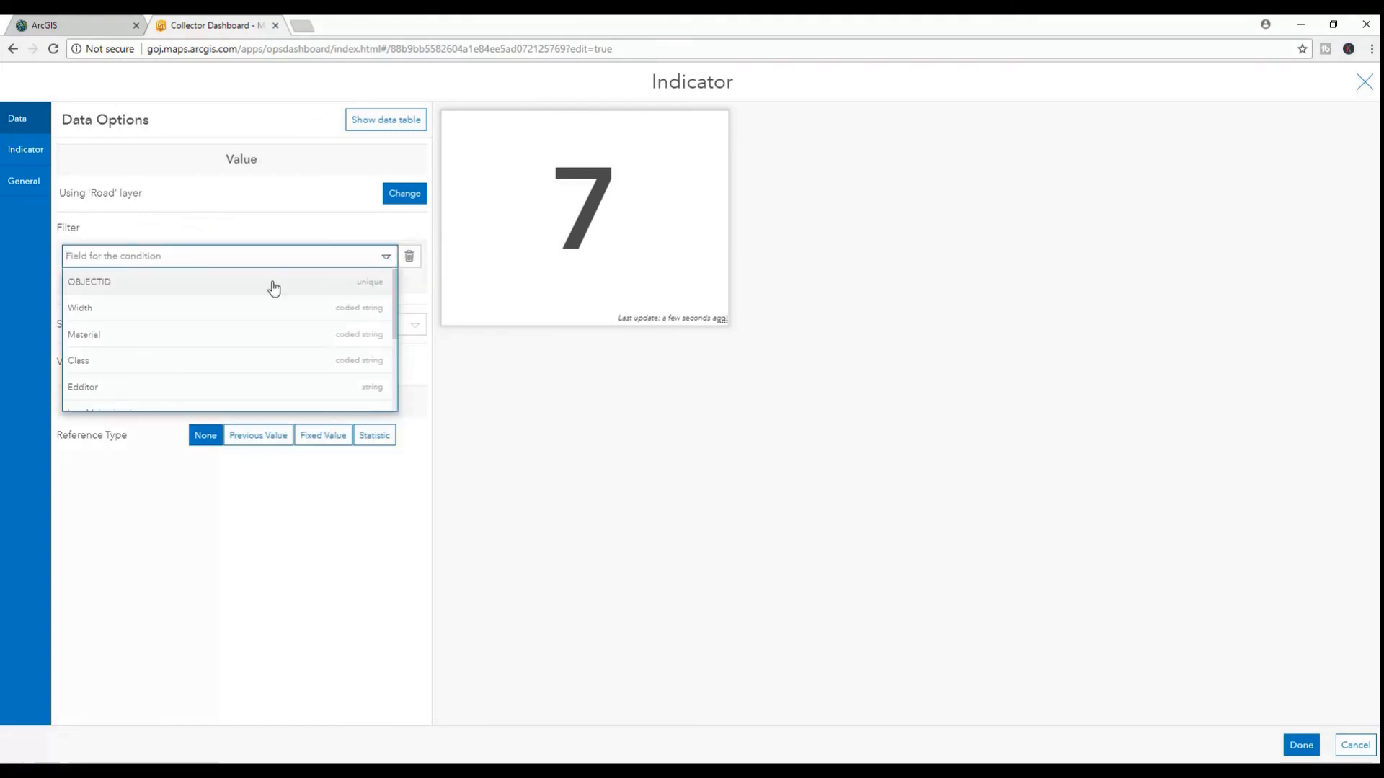
{"action": "scroll", "coordinate": [158, 346], "scroll_direction": "down", "scroll_amount": 2}
{"action": "left_click", "coordinate": [145, 347]}
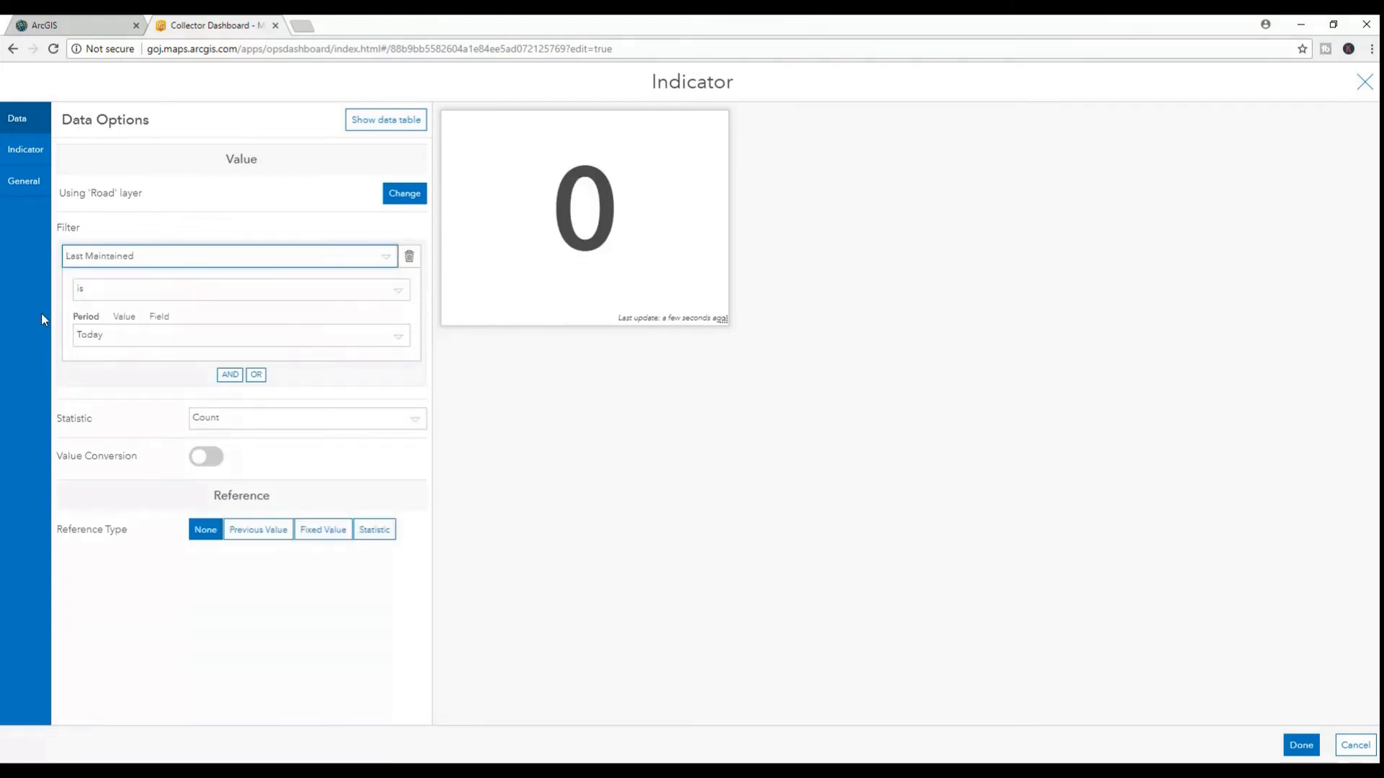
{"action": "left_click", "coordinate": [386, 294]}
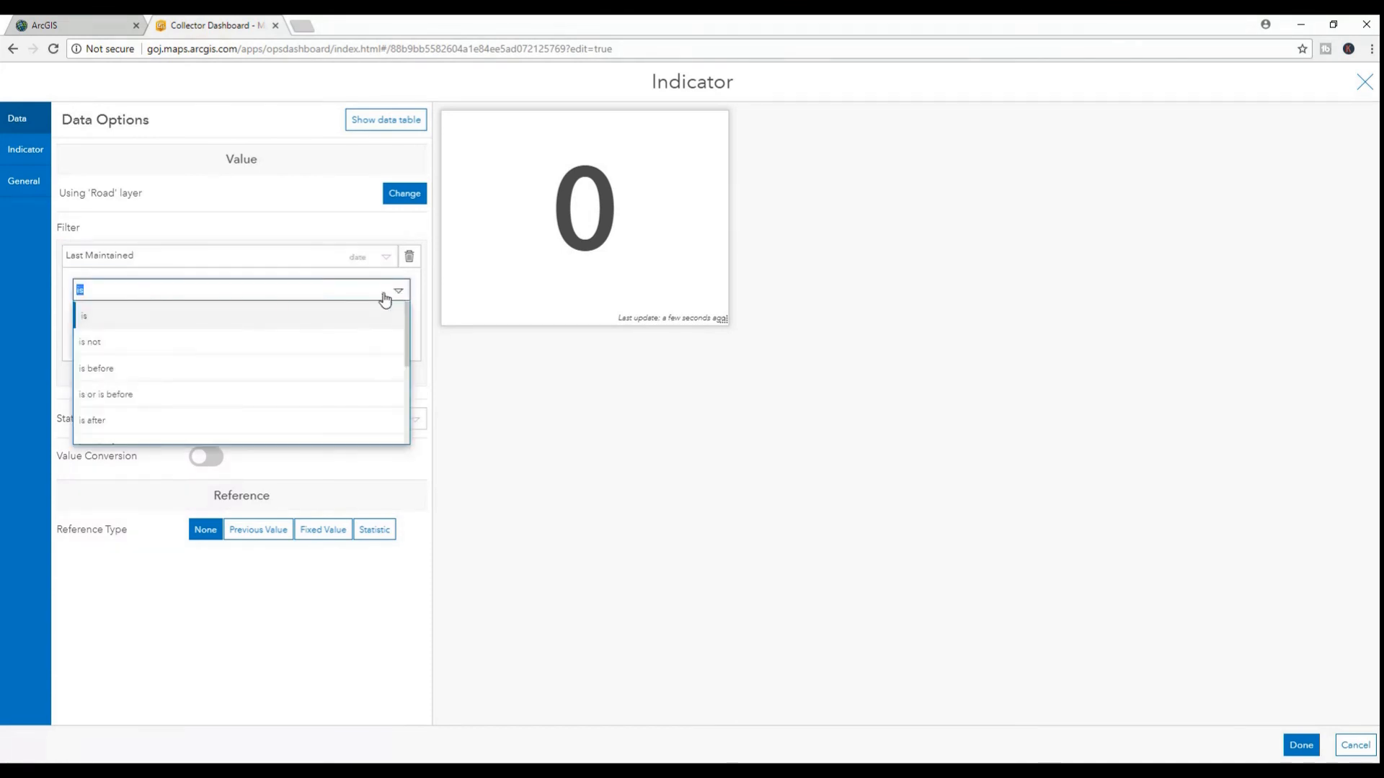
{"action": "left_click", "coordinate": [108, 420]}
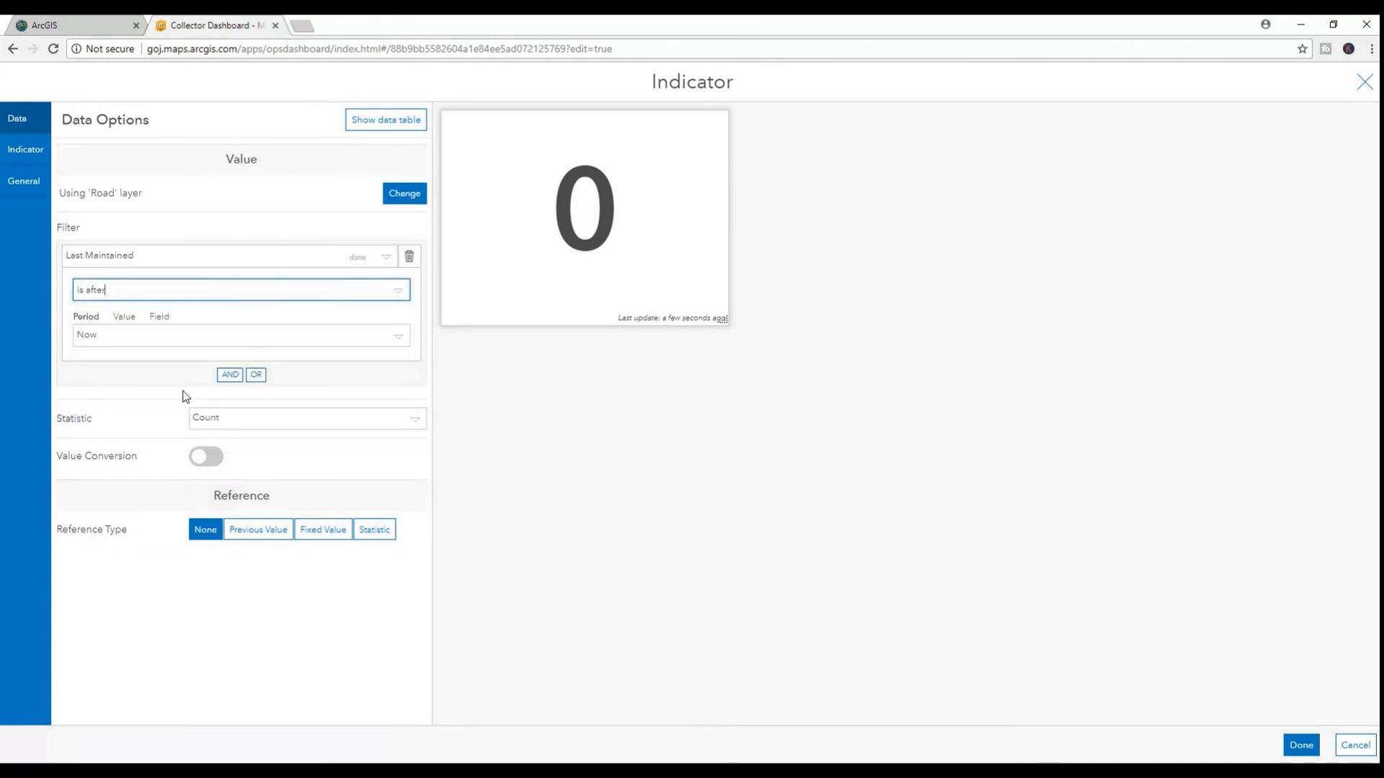
- Compare the Last Maintained filter against a fixed date value of 1/1/2015
{"action": "left_click", "coordinate": [410, 336]}
{"action": "scroll", "coordinate": [126, 403], "scroll_direction": "down", "scroll_amount": 2}
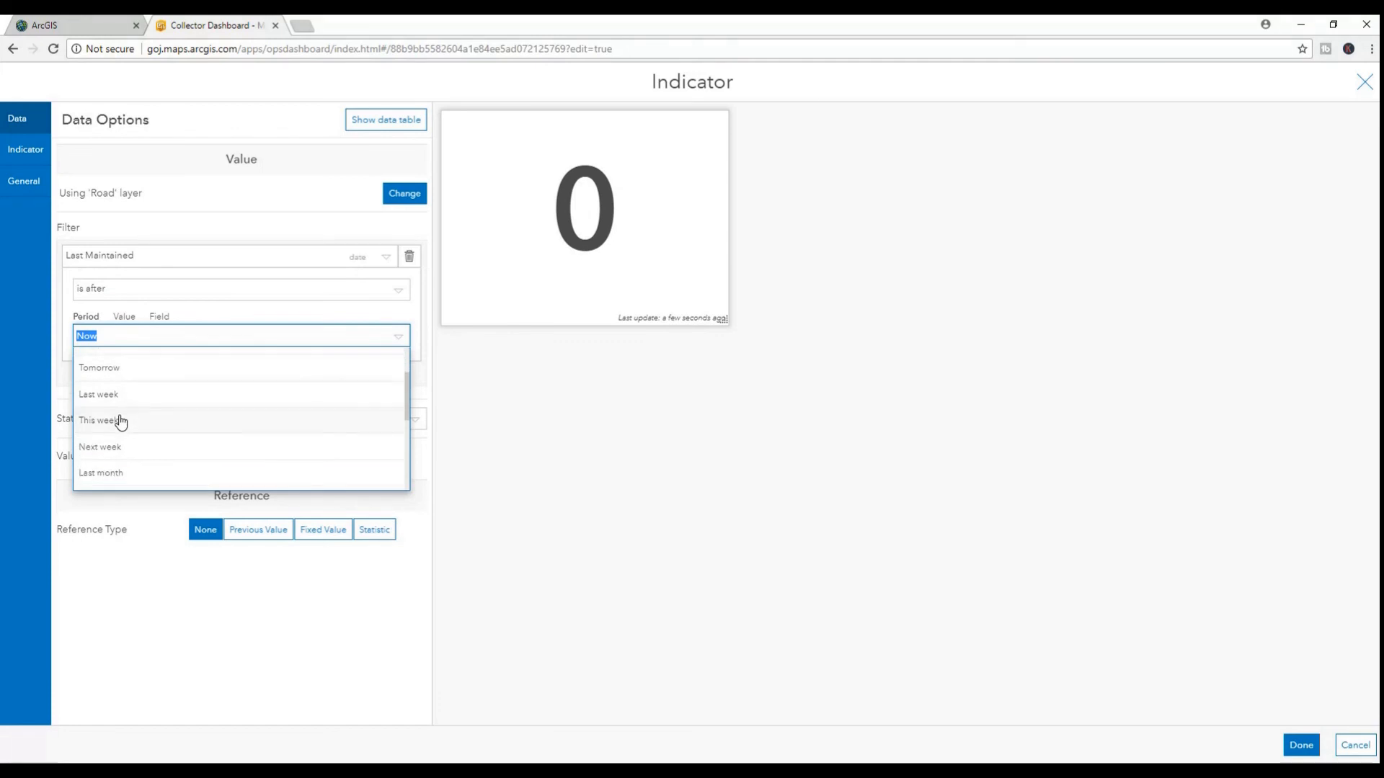
{"action": "left_click", "coordinate": [125, 316]}
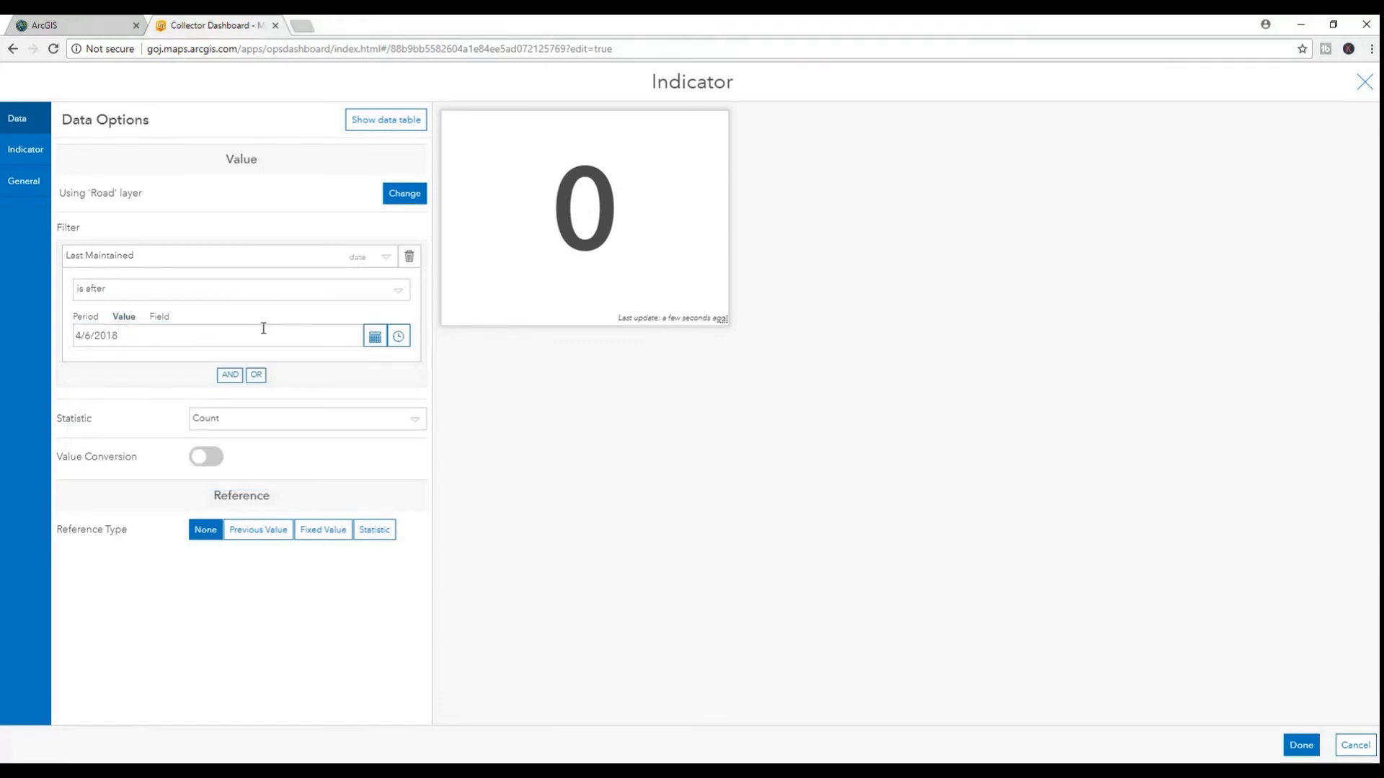
{"action": "left_click", "coordinate": [374, 337]}
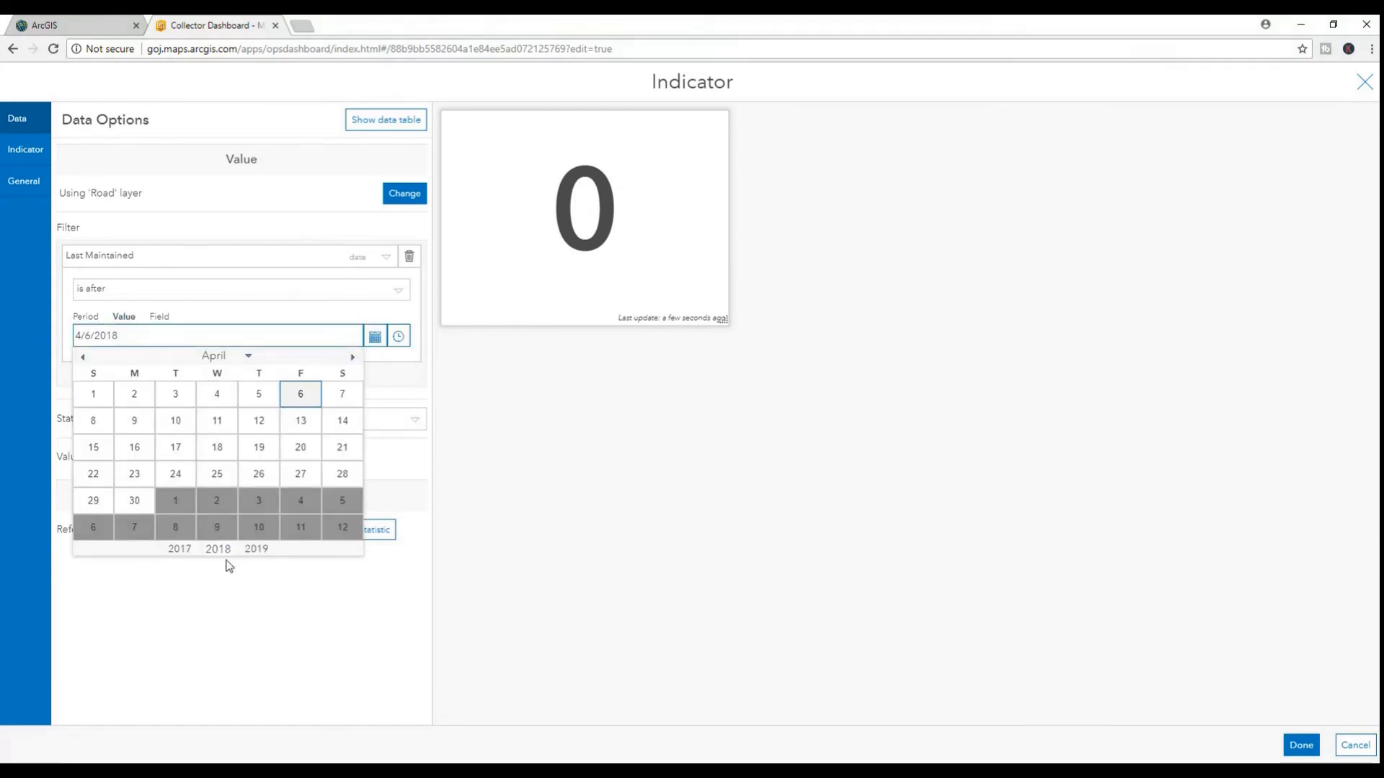
{"action": "left_click", "coordinate": [180, 549]}
{"action": "left_click", "coordinate": [179, 550]}
{"action": "left_click", "coordinate": [180, 550]}
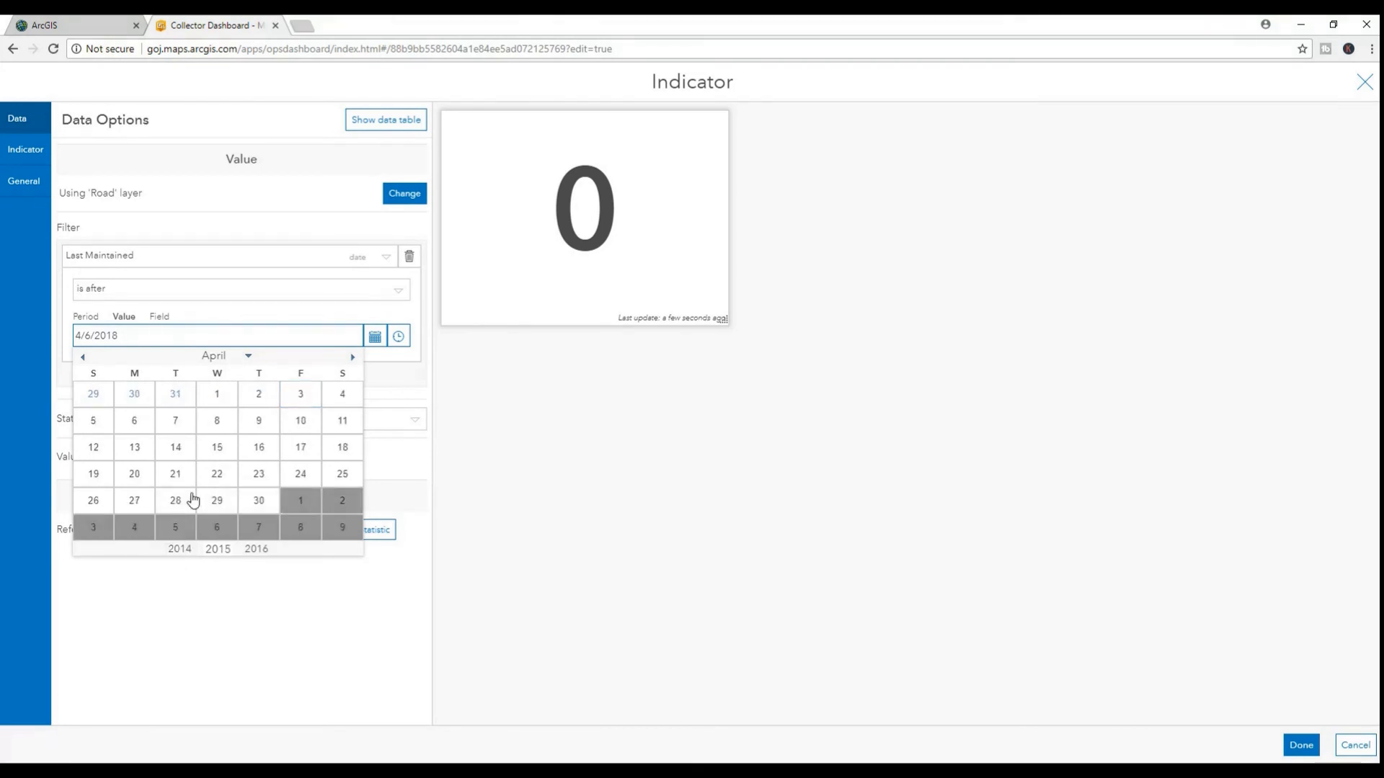
{"action": "left_click", "coordinate": [240, 357]}
{"action": "left_click", "coordinate": [232, 382]}
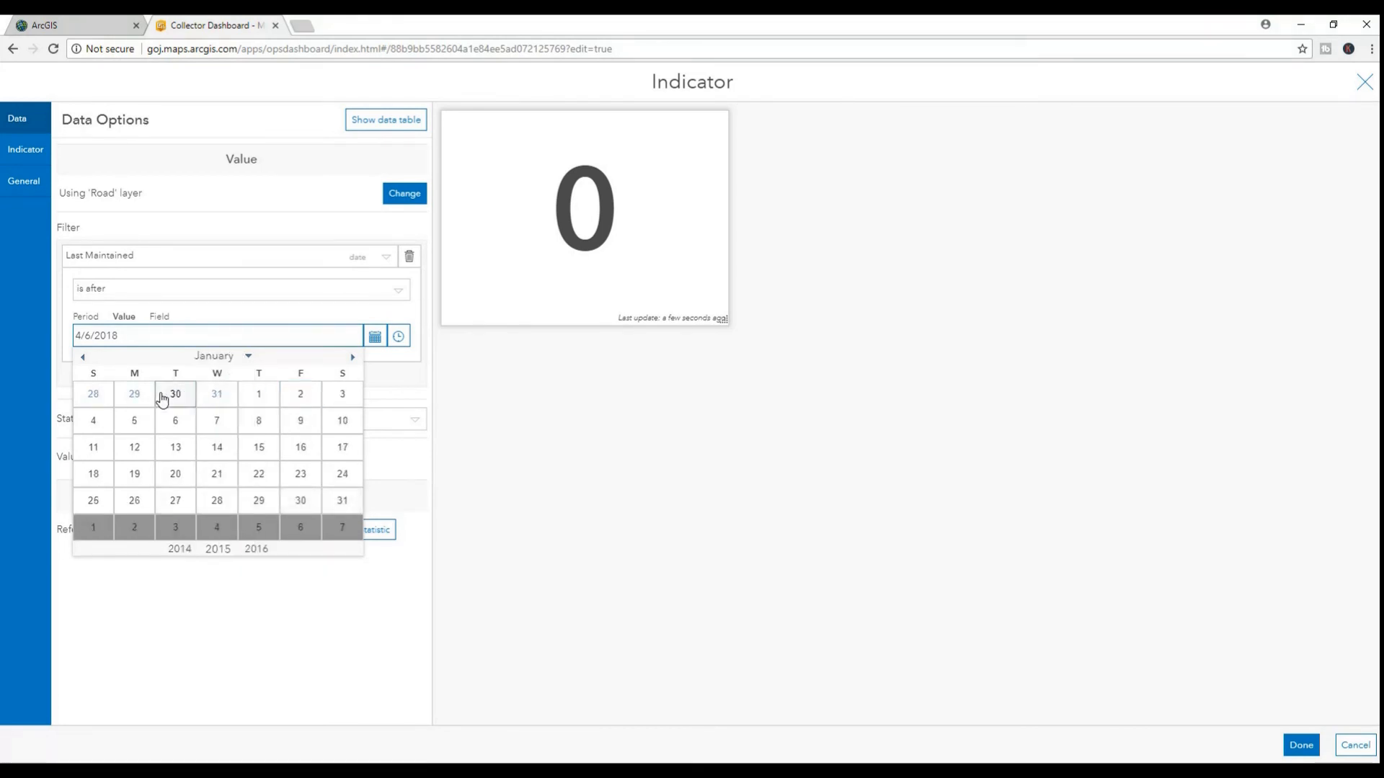
{"action": "left_click", "coordinate": [257, 395]}
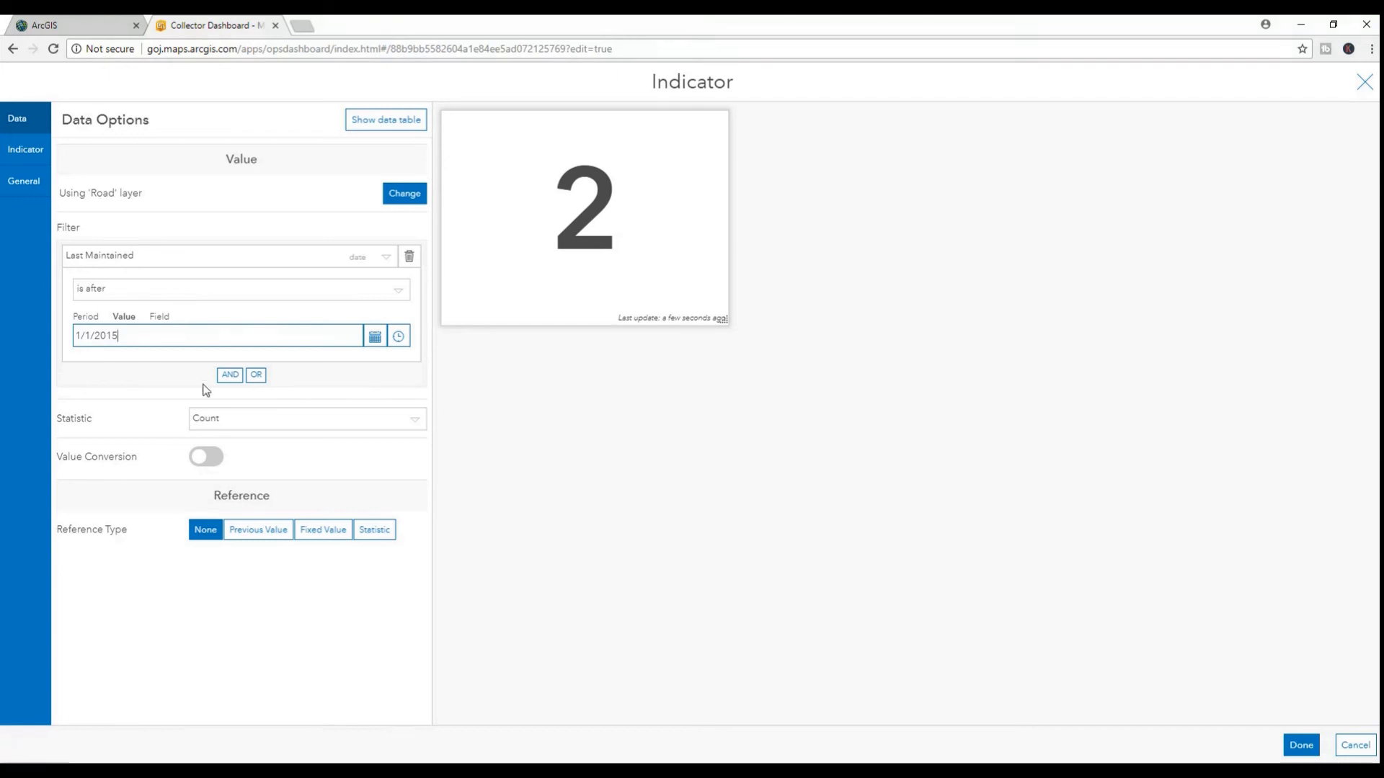
- Set the road indicator's statistic to the Sum of the Shape__Length field and enable value conversion
{"action": "left_click", "coordinate": [417, 423]}
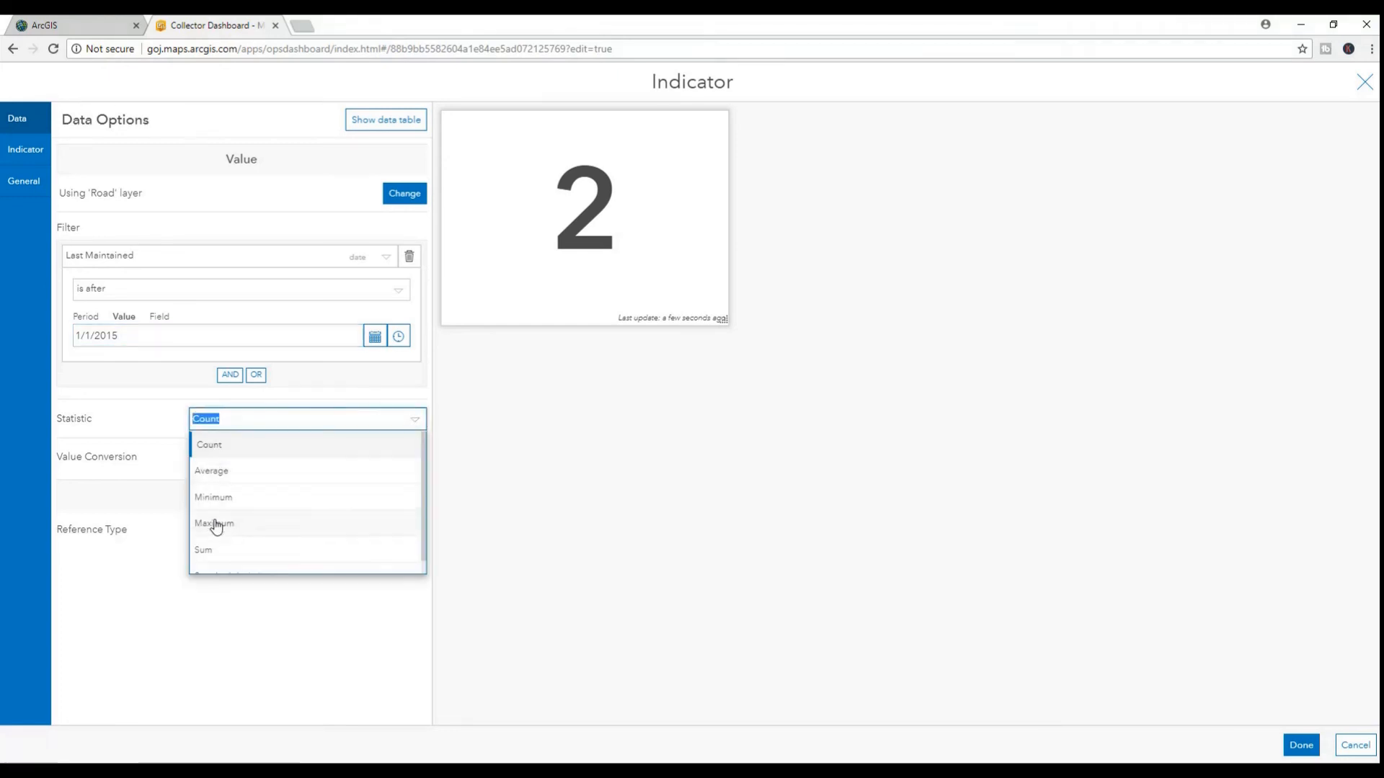
{"action": "left_click", "coordinate": [213, 549]}
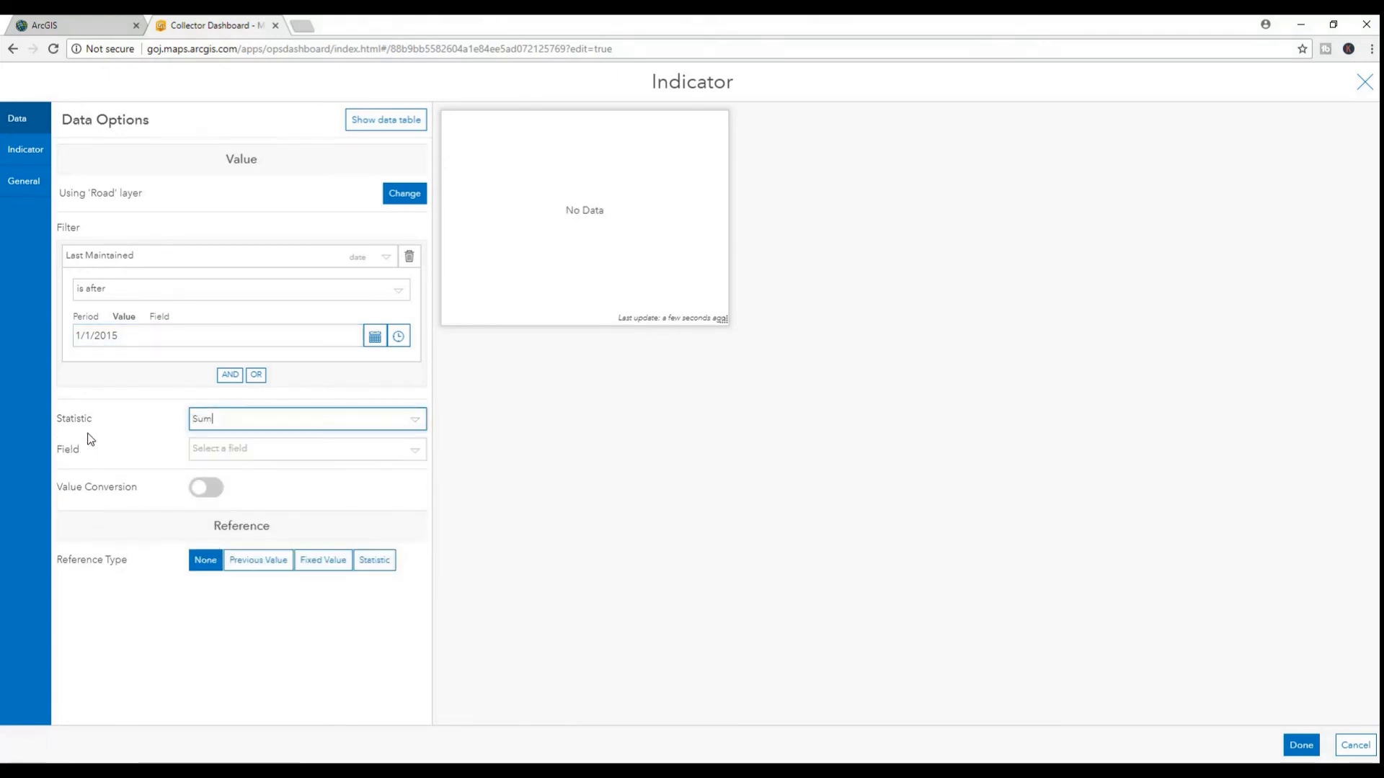
{"action": "left_click", "coordinate": [206, 488]}
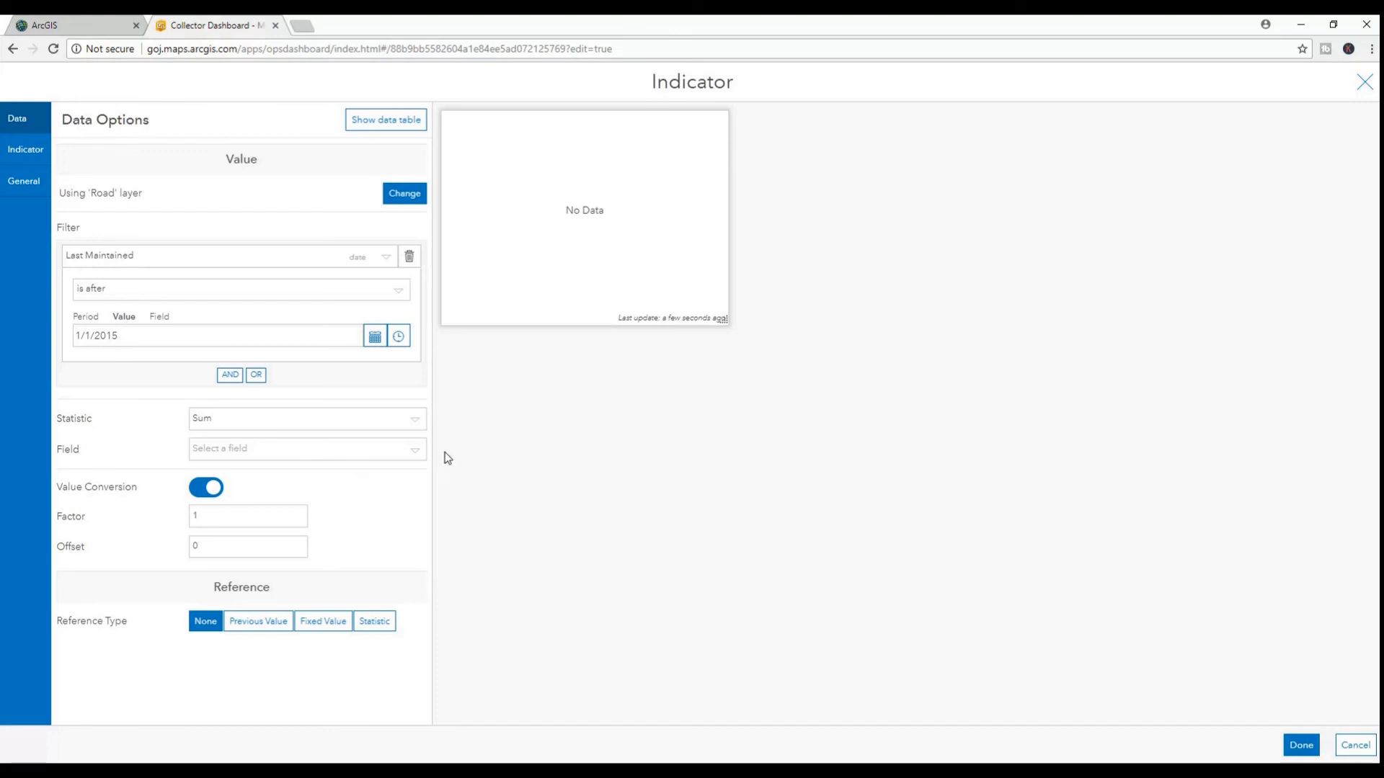
{"action": "left_click", "coordinate": [416, 452]}
{"action": "left_click", "coordinate": [251, 501]}
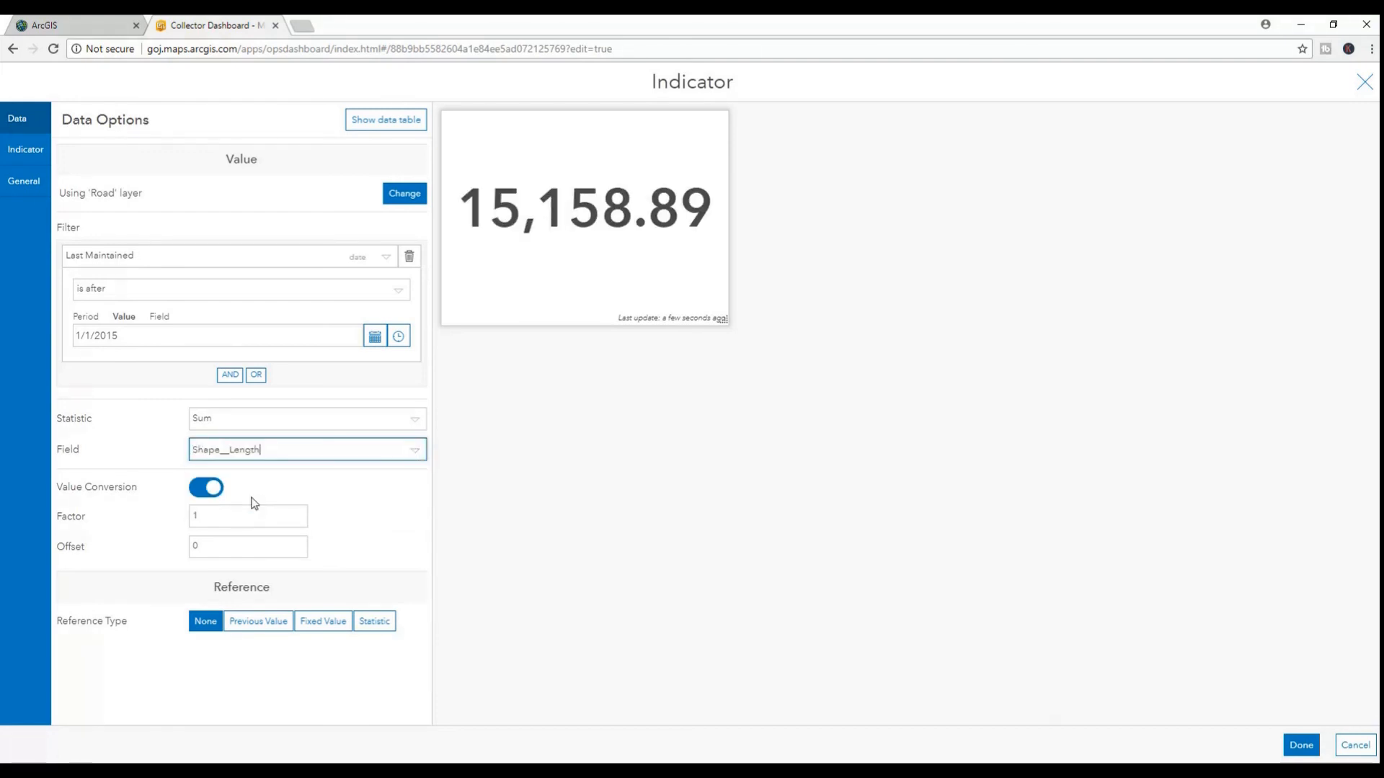
- Set the road indicator's value conversion factor to 0.001 and apply it
{"action": "double_click", "coordinate": [199, 518]}
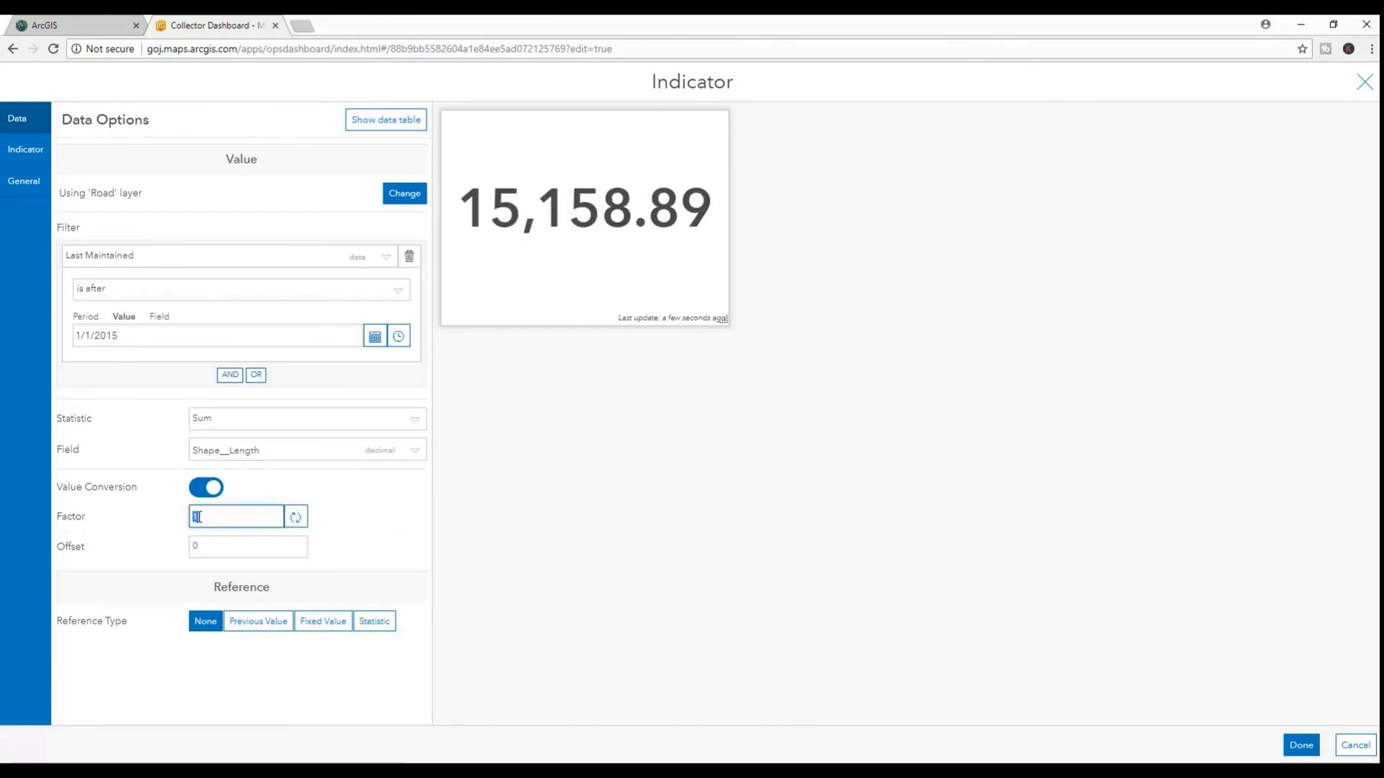
{"action": "type", "text": "0.001"}
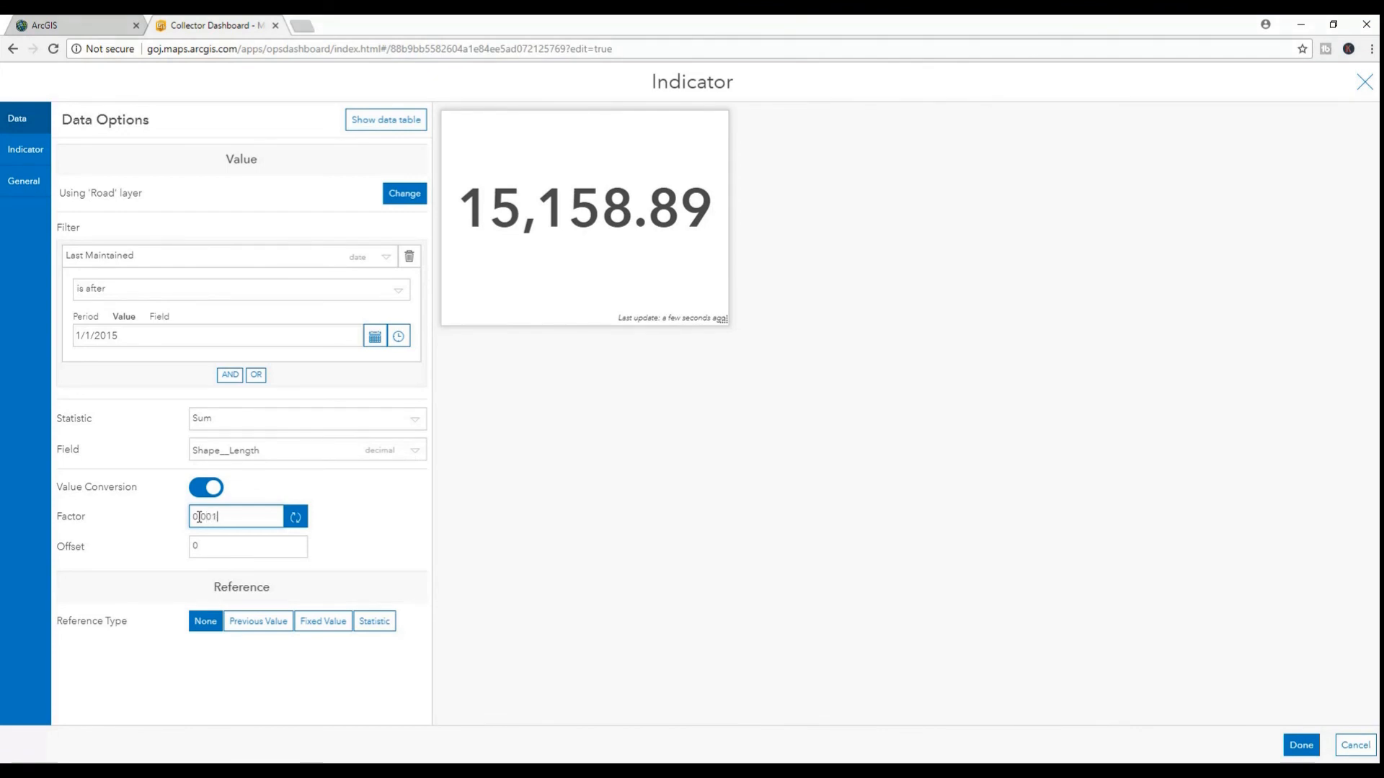
{"action": "left_click", "coordinate": [298, 527]}
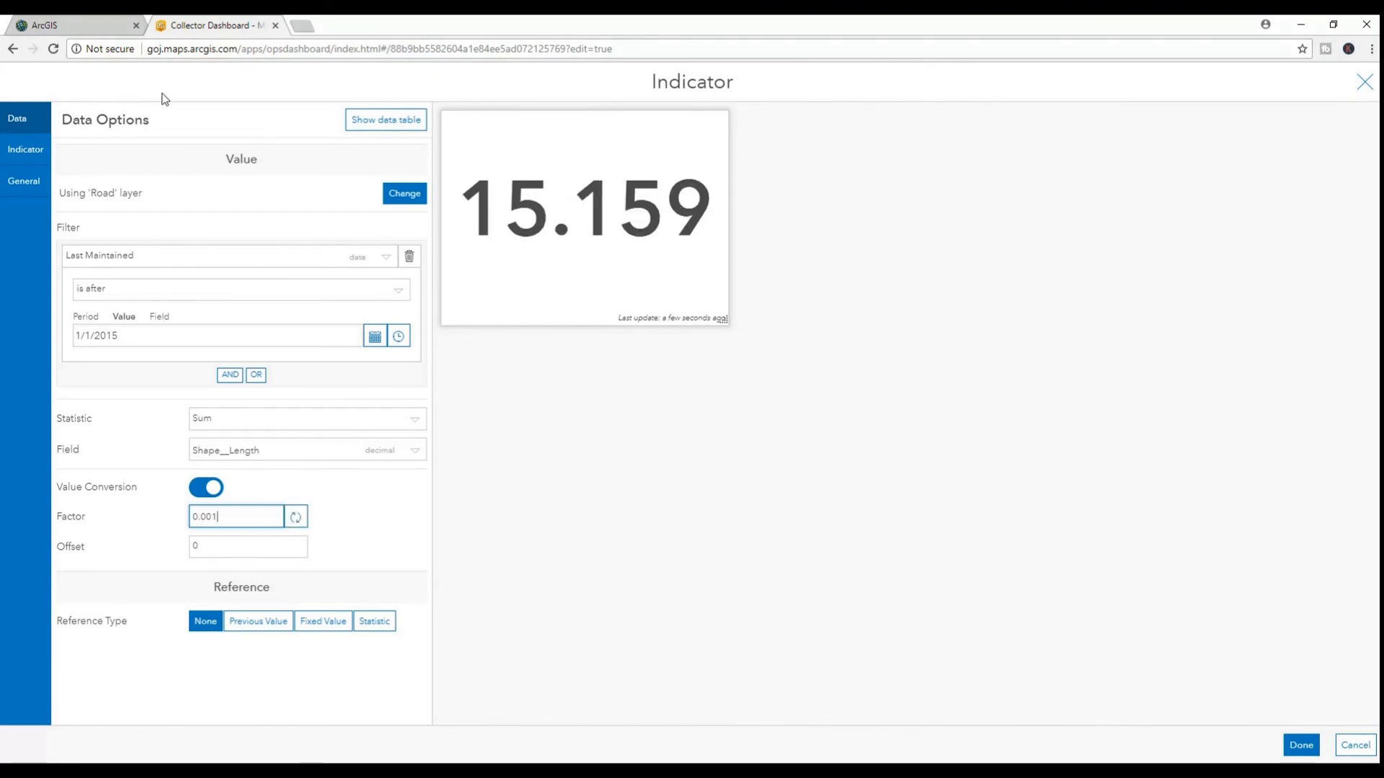
- Set the road indicator's top text to "Roads maintained total:"
{"action": "left_click", "coordinate": [25, 151]}
{"action": "left_click", "coordinate": [98, 187]}
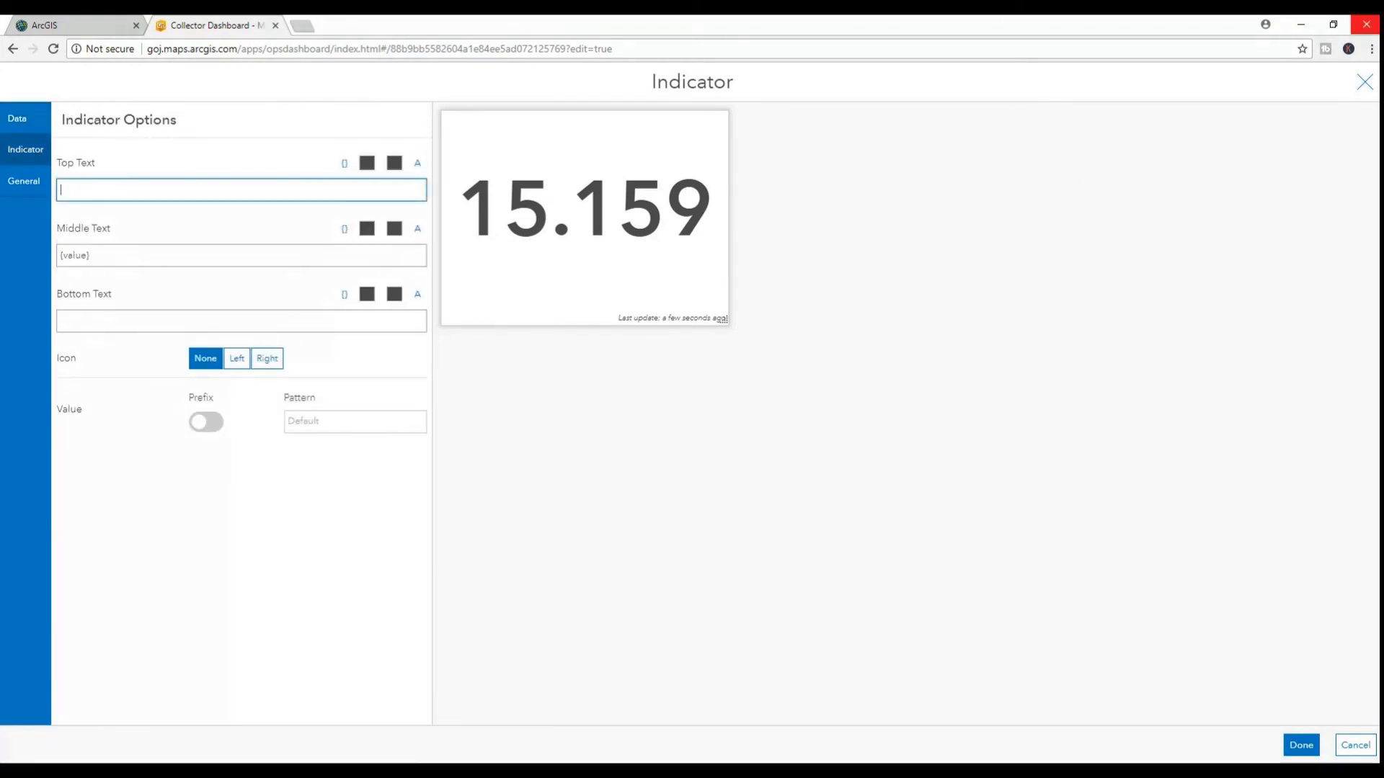
{"action": "type", "text": "Roads main"}
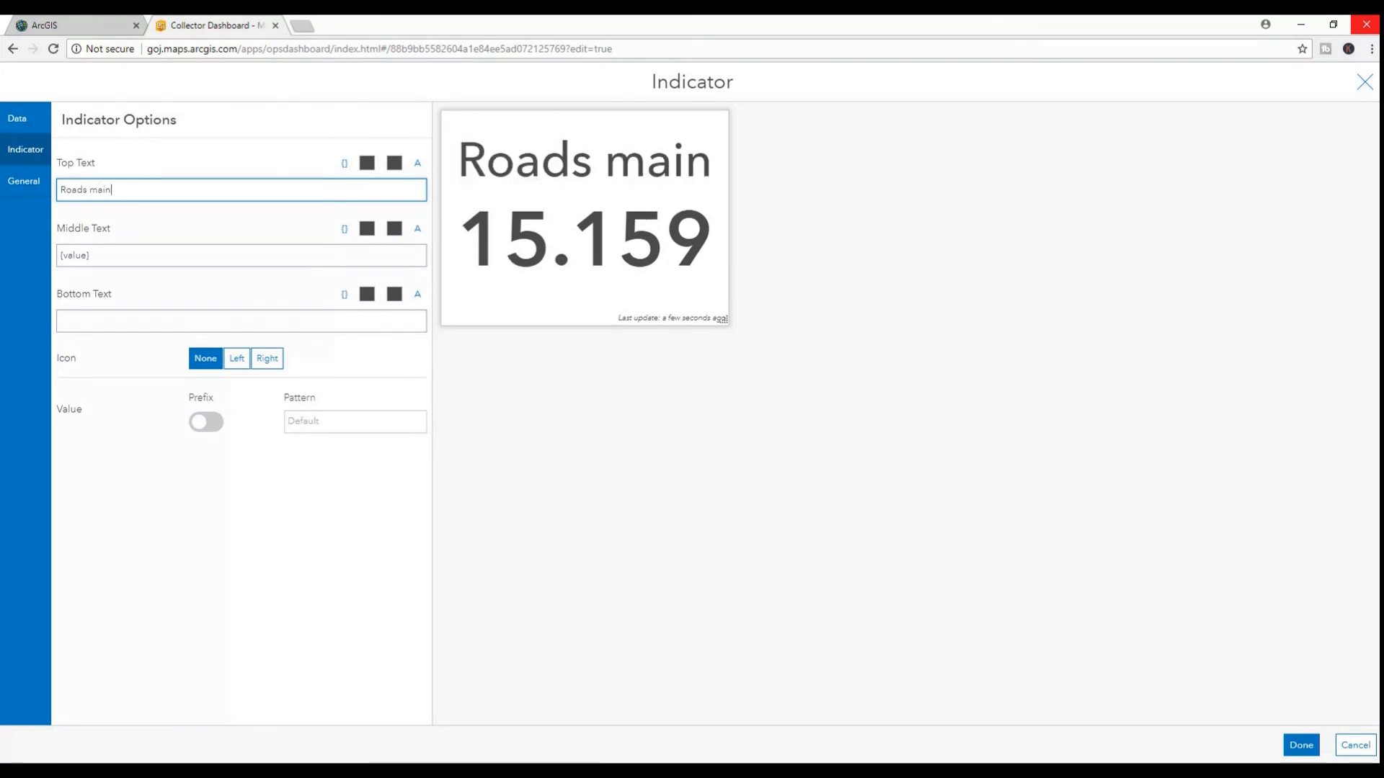
{"action": "type", "text": "ti"}
{"action": "key", "text": "BackSpace"}
{"action": "type", "text": "ained"}
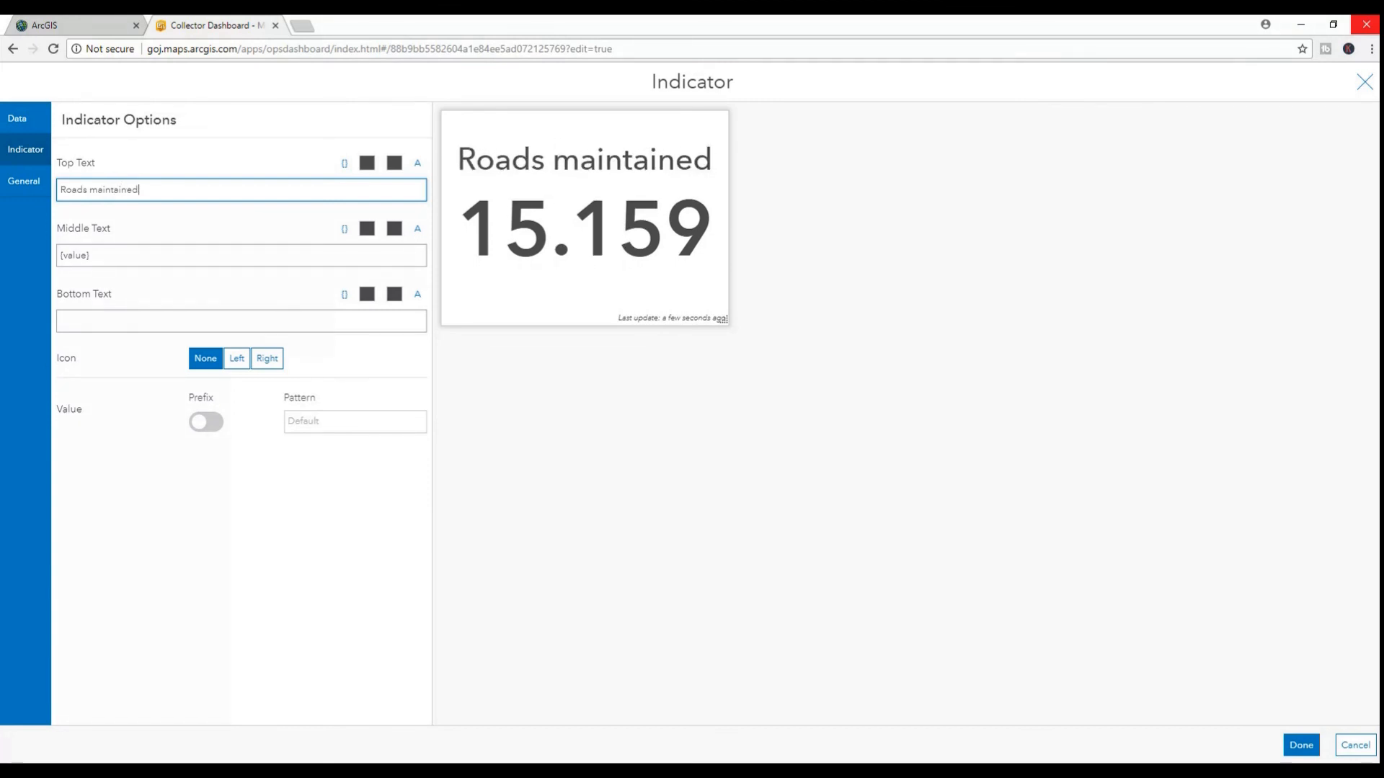
{"action": "type", "text": " total"}
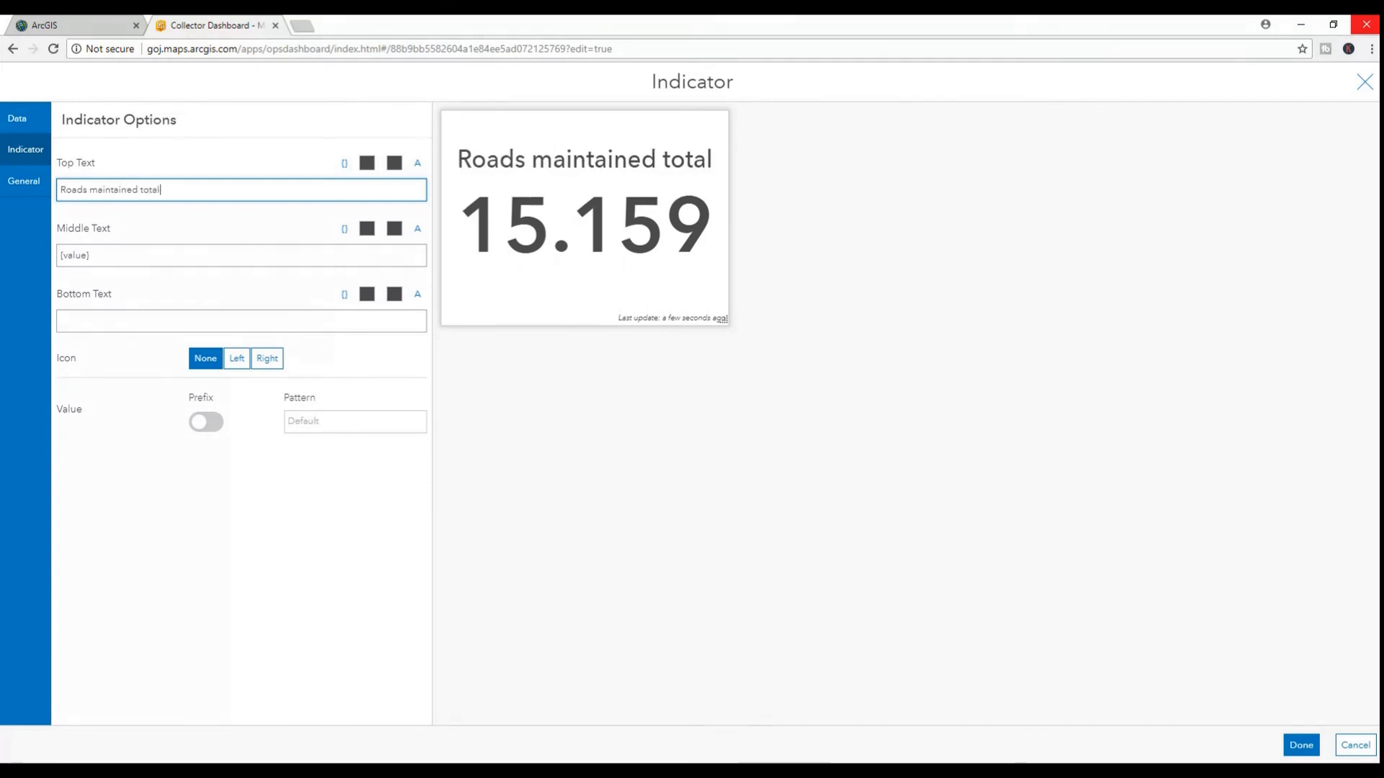
{"action": "type", "text": ":"}
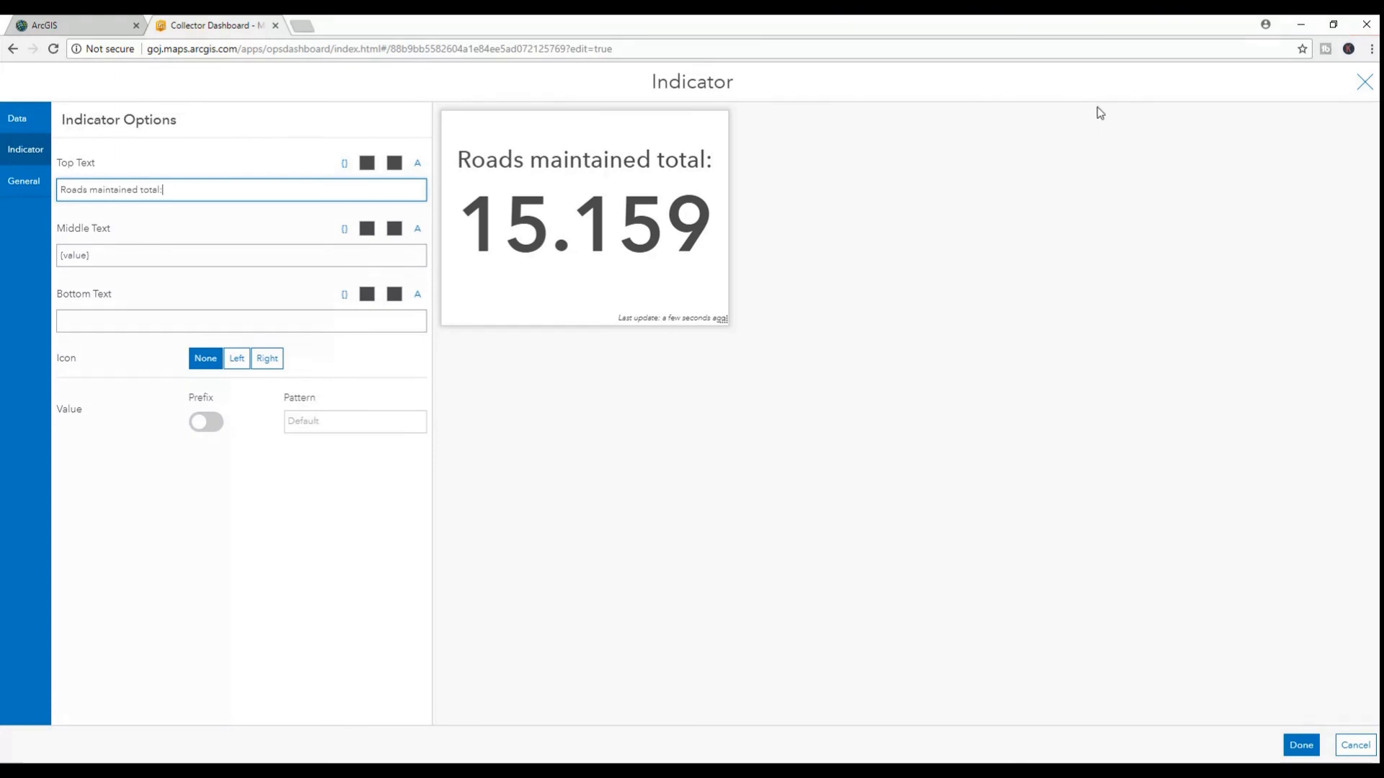
- Set the road indicator's middle text to "{value} Km" and its bottom text to "Since Jan 1, 2015"
{"action": "left_click", "coordinate": [127, 256]}
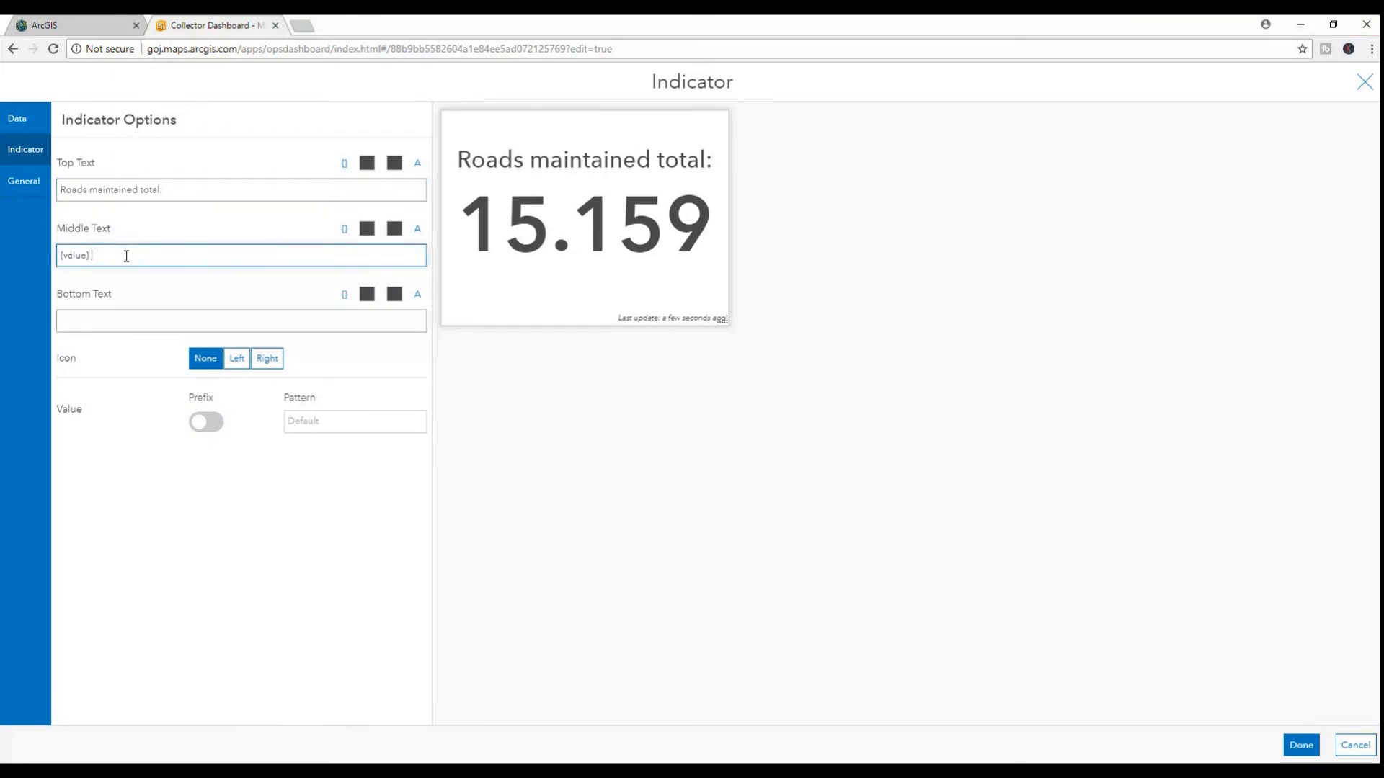
{"action": "type", "text": "Km"}
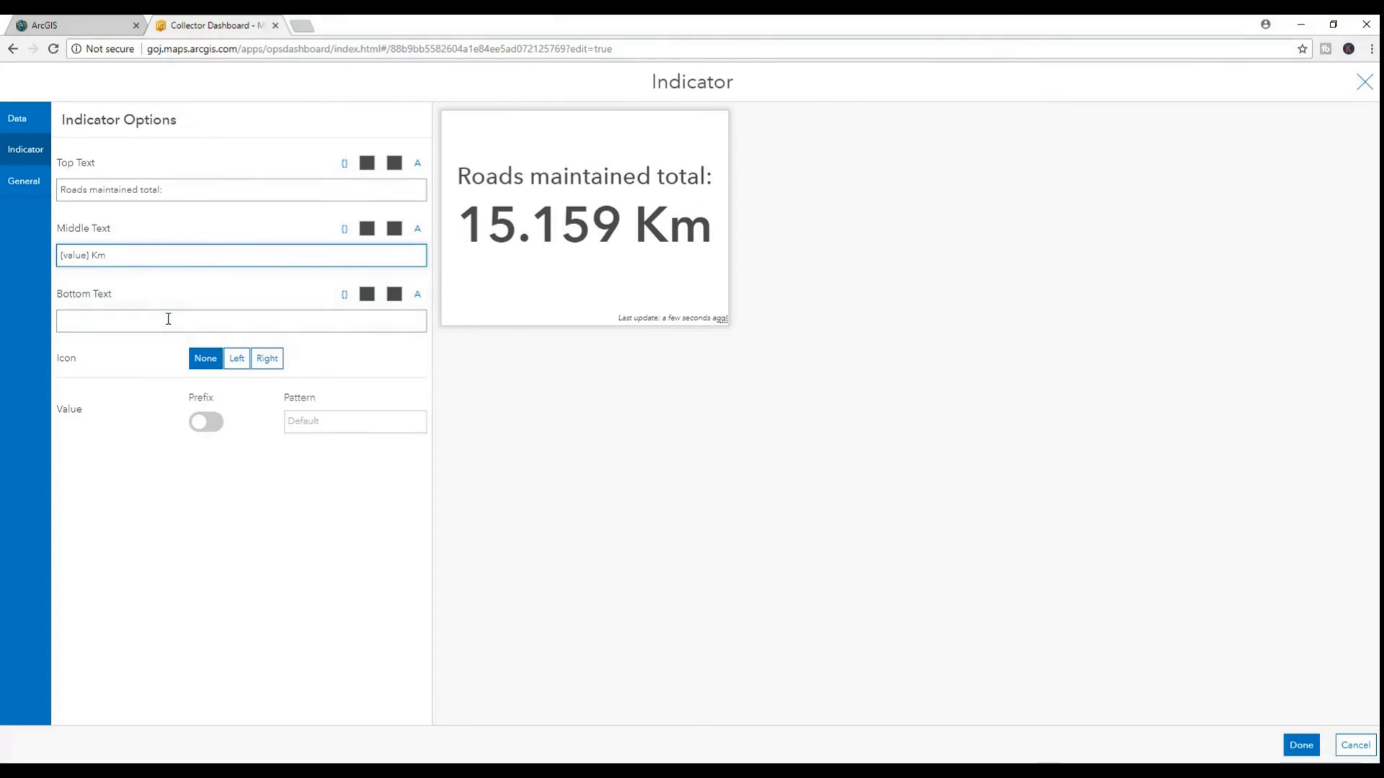
{"action": "left_click", "coordinate": [168, 323]}
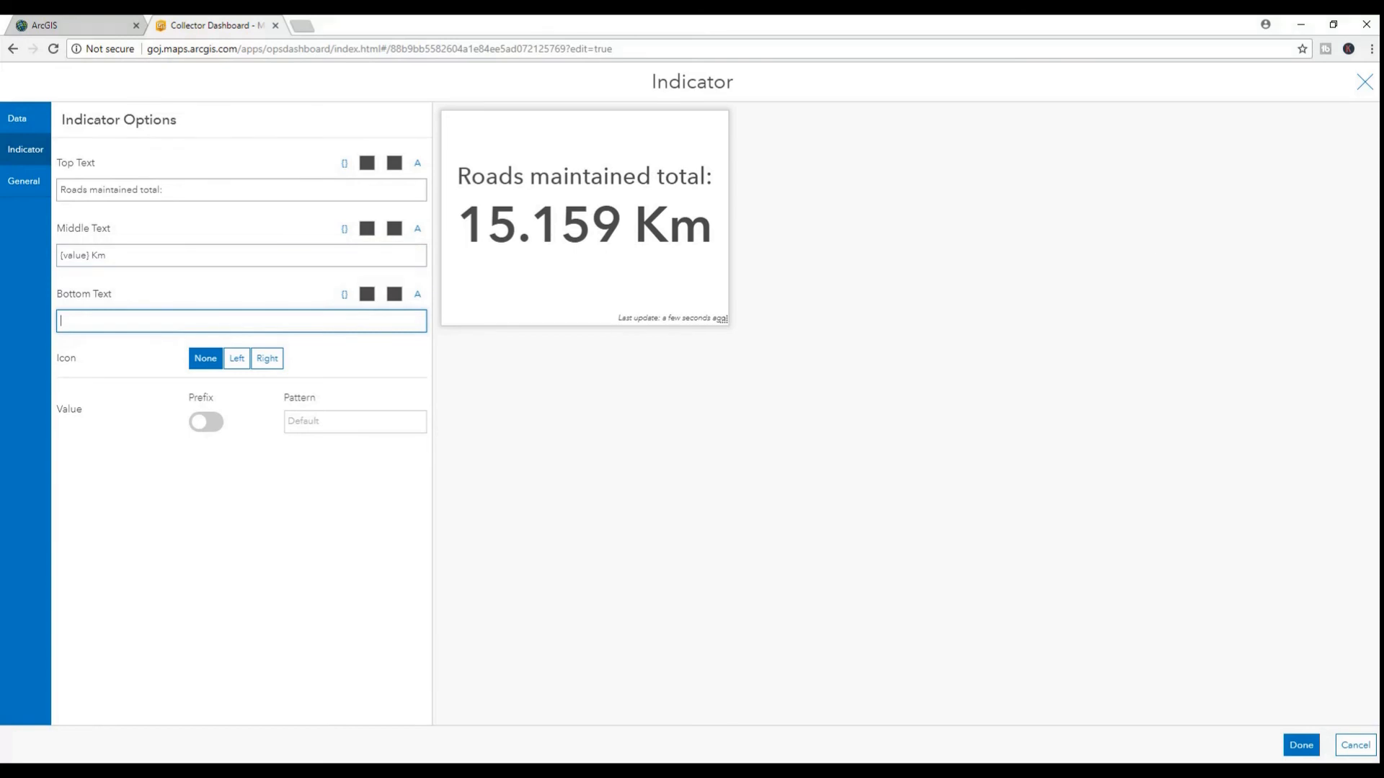
{"action": "type", "text": "Since "}
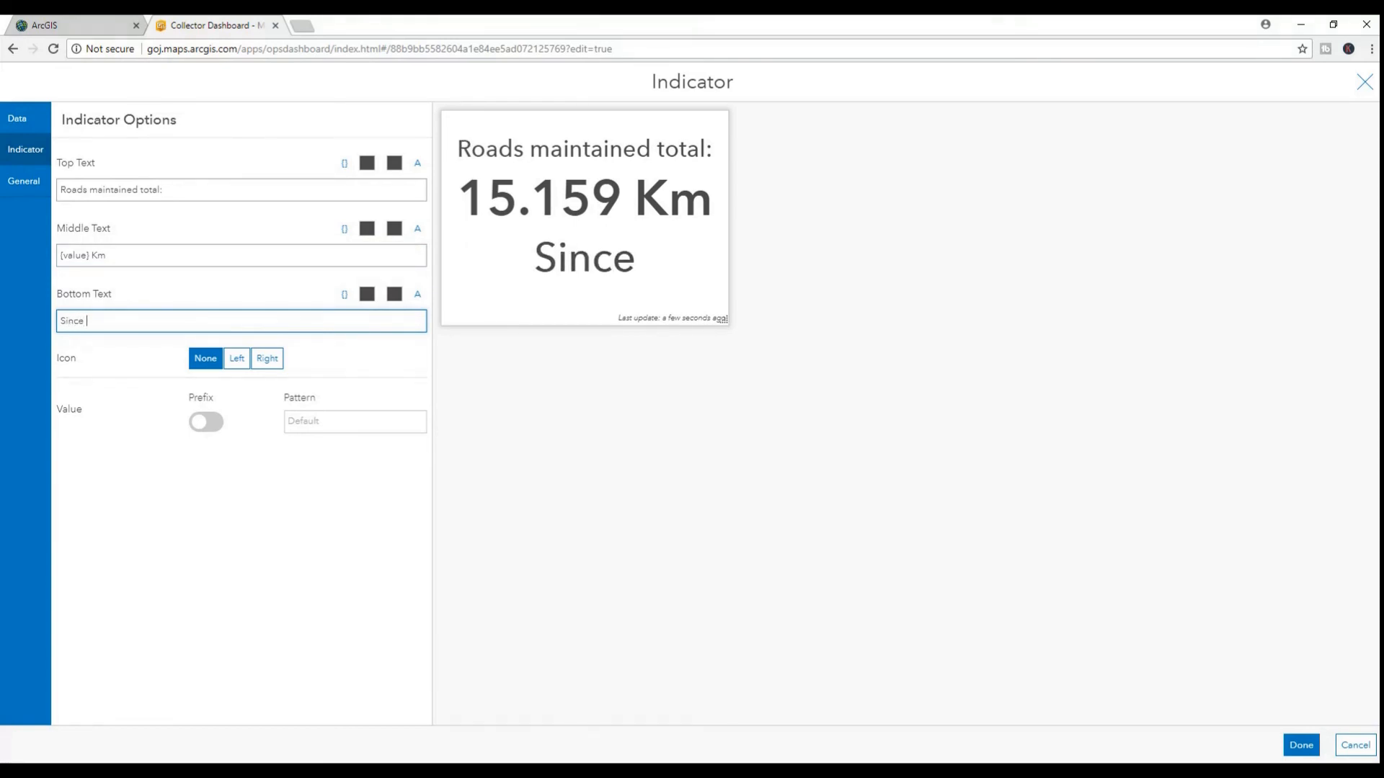
{"action": "type", "text": "Jan 2"}
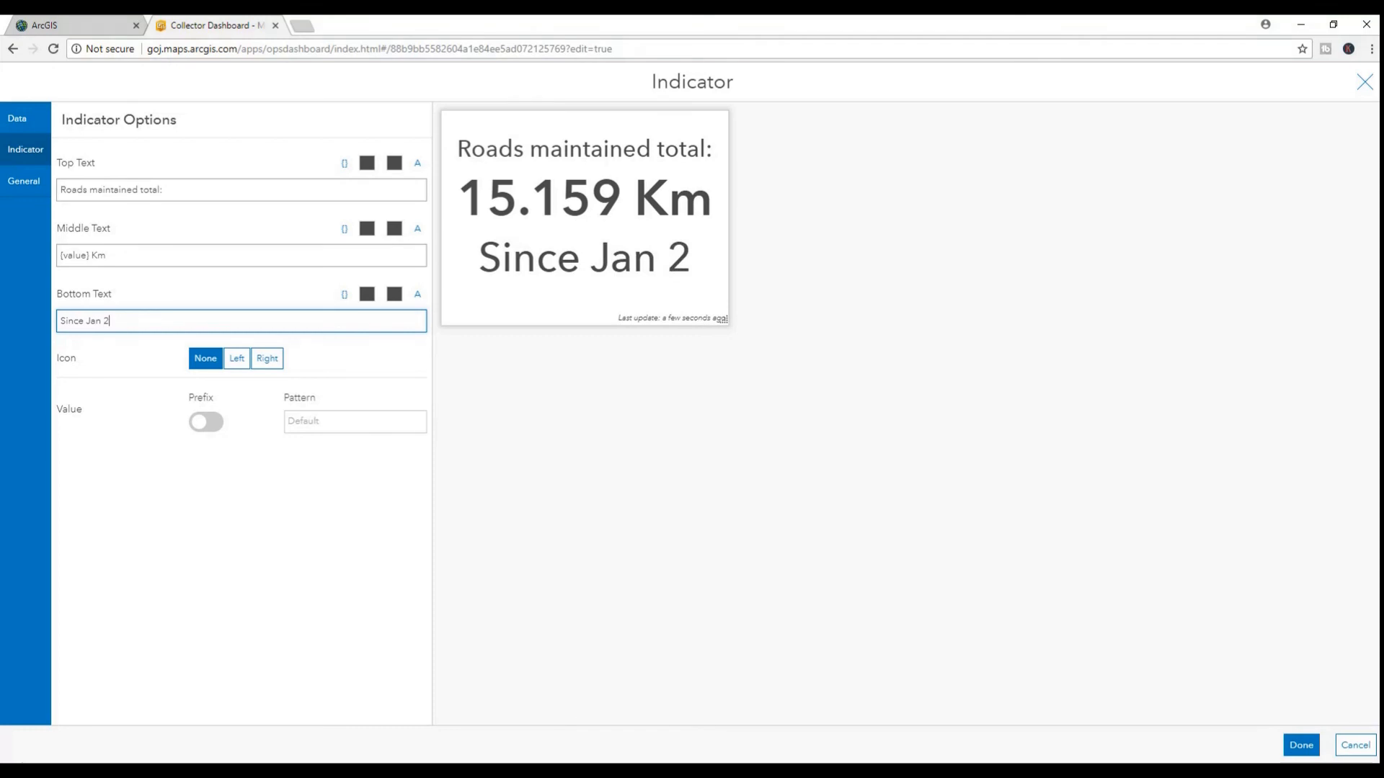
{"action": "key", "text": "BackSpace"}
{"action": "type", "text": "1, 2015"}
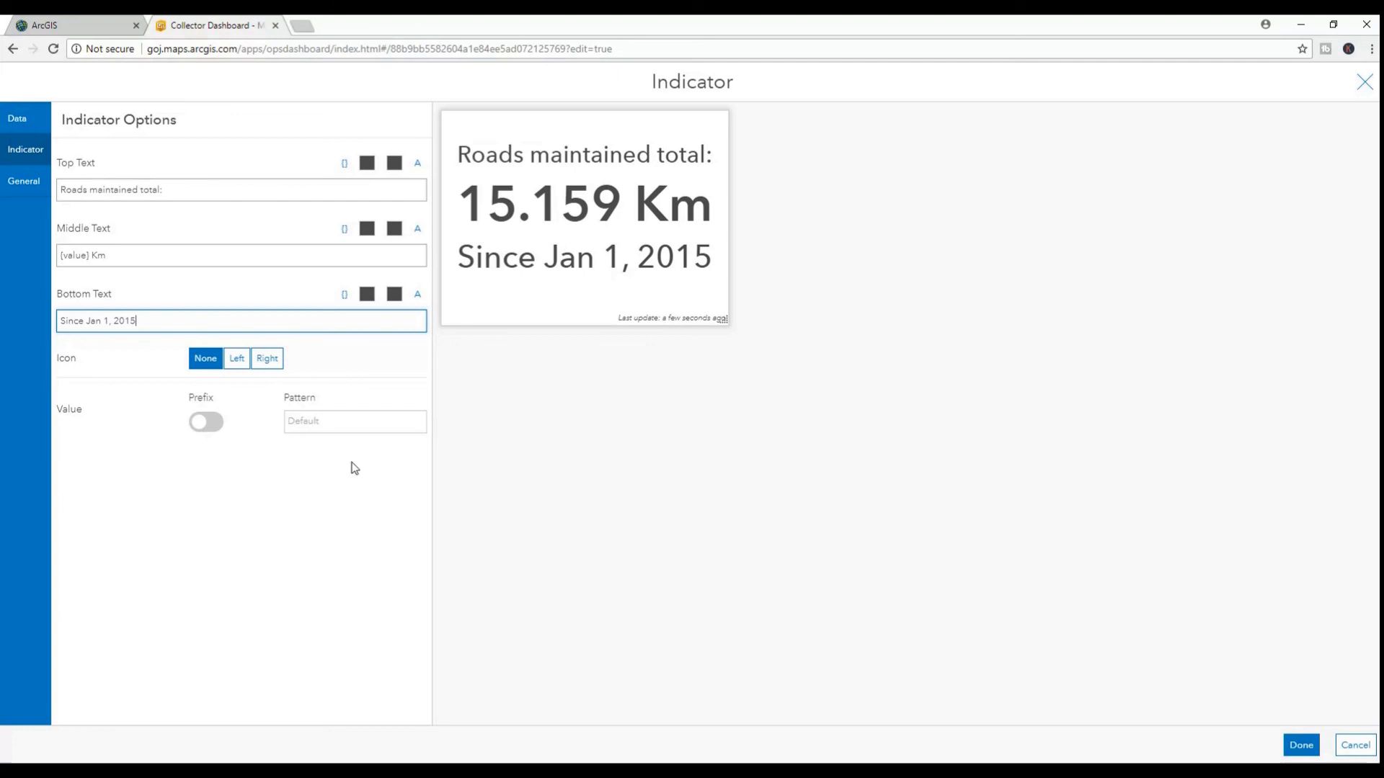
- Finish the roads maintained indicator and place it on the dashboard
{"action": "left_click", "coordinate": [1293, 747]}
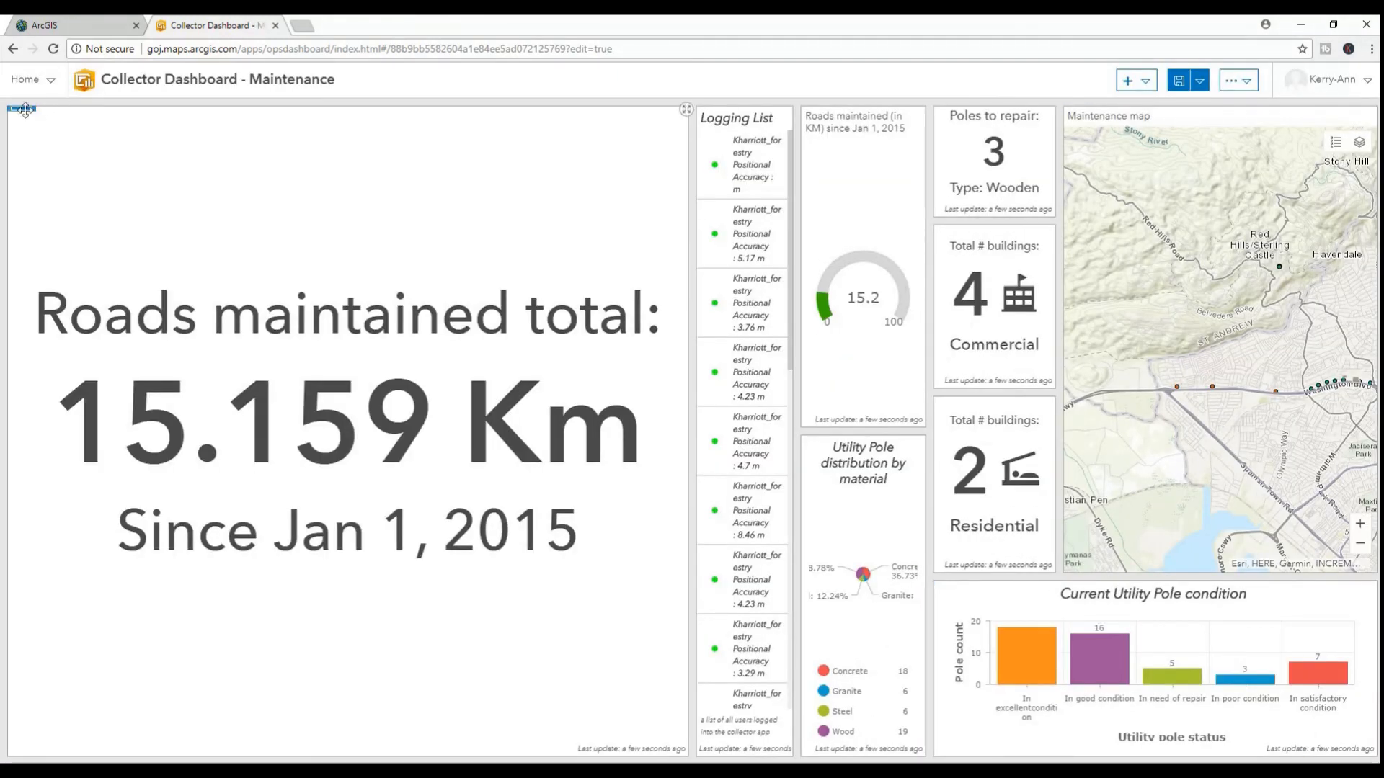
{"action": "mouse_move", "coordinate": [19, 116]}
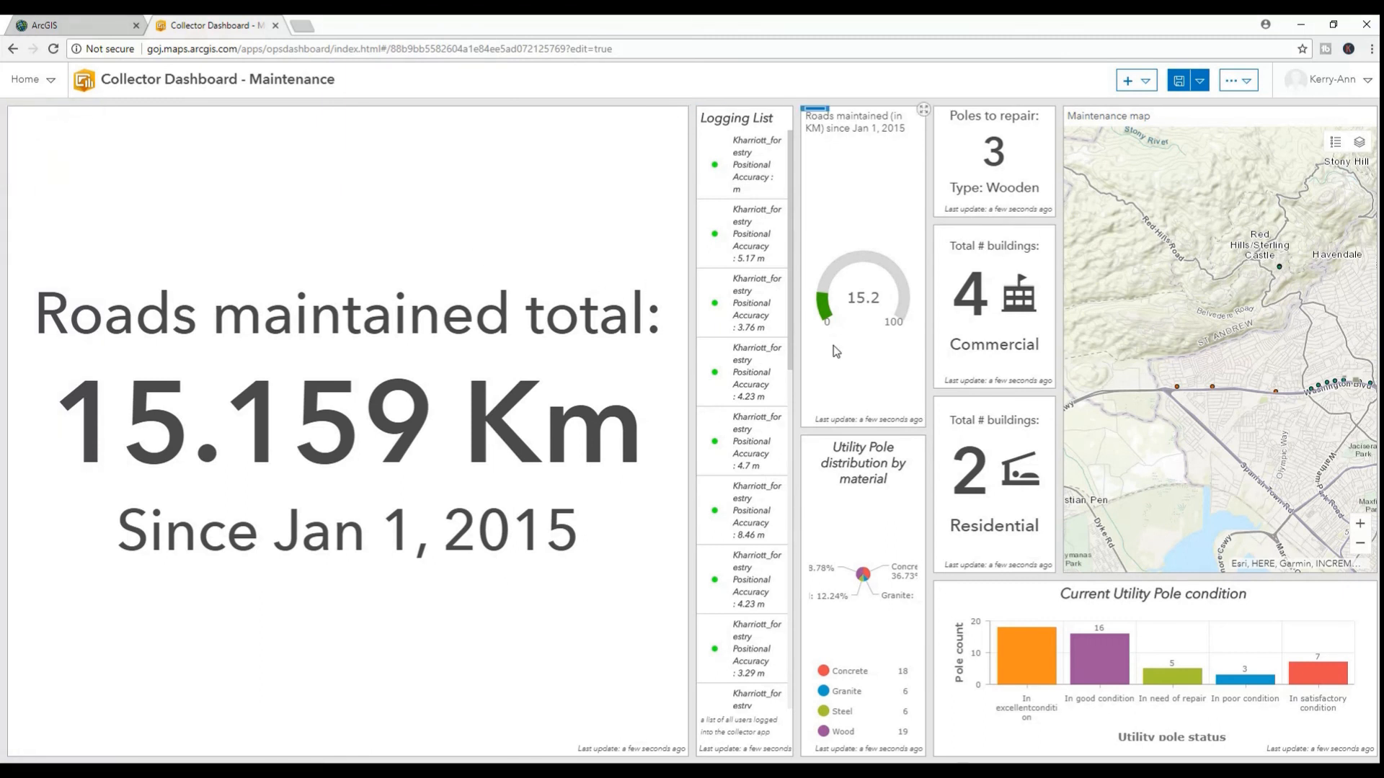
- Dock the roads maintained indicator between the gauge and the pie chart, even out the indicator heights in the middle column, and save the dashboard
{"action": "left_click_drag", "start_coordinate": [21, 116], "coordinate": [862, 402]}
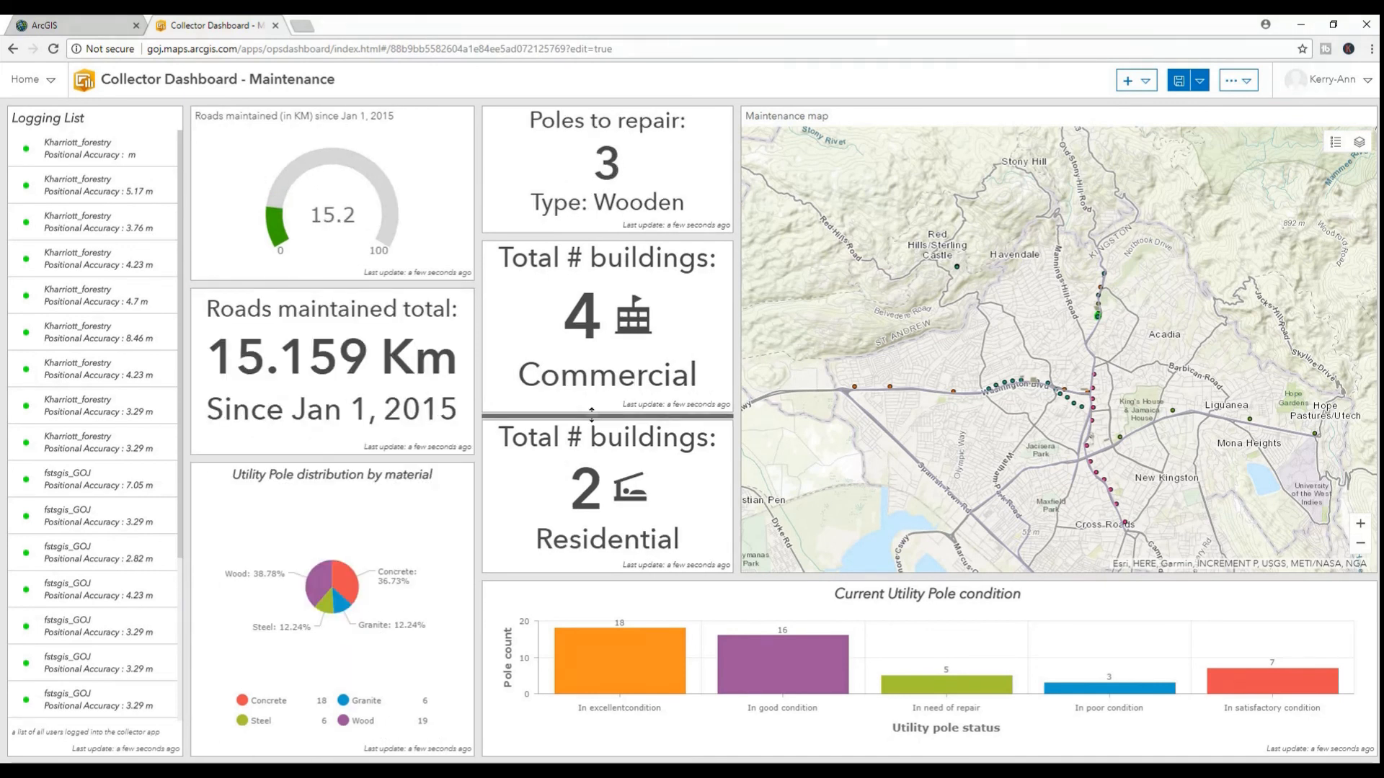
{"action": "left_click_drag", "start_coordinate": [603, 237], "coordinate": [602, 250]}
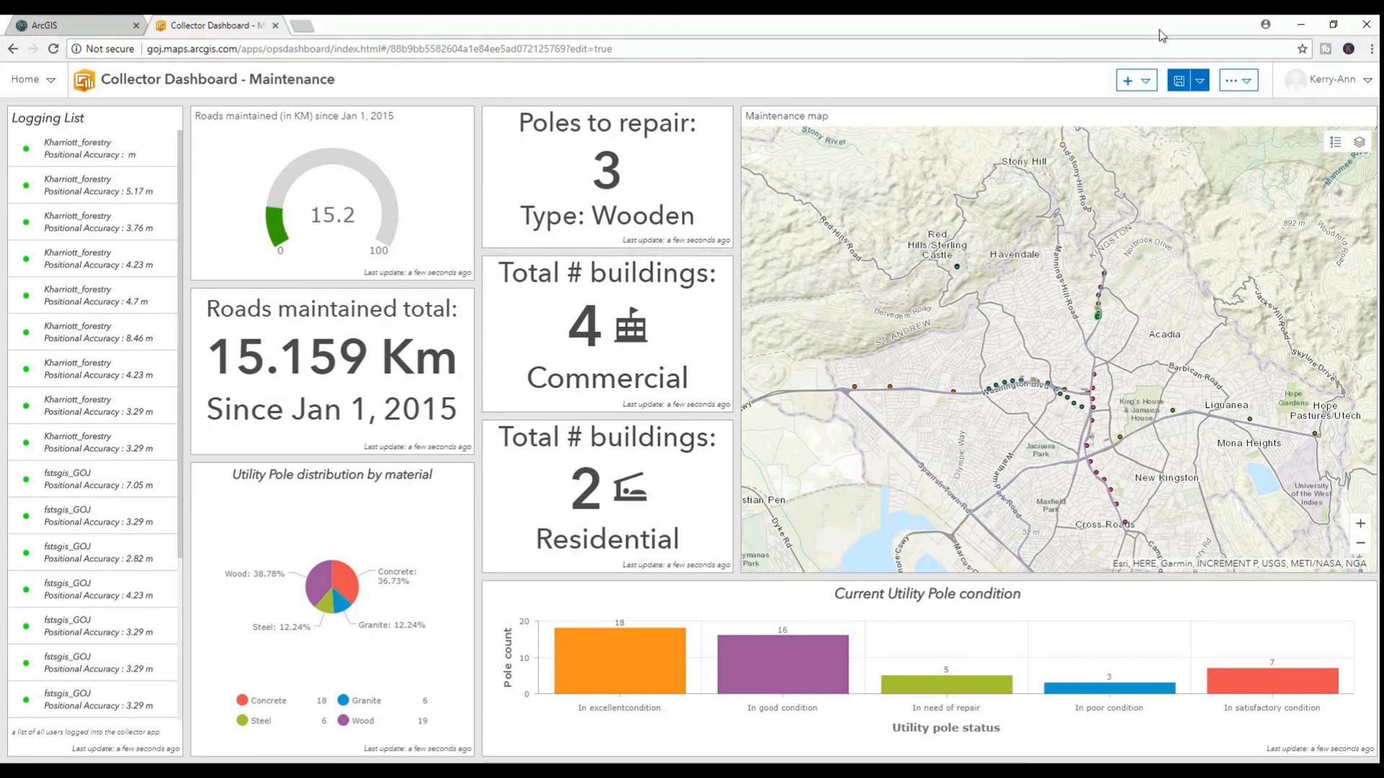
{"action": "left_click", "coordinate": [1179, 82]}
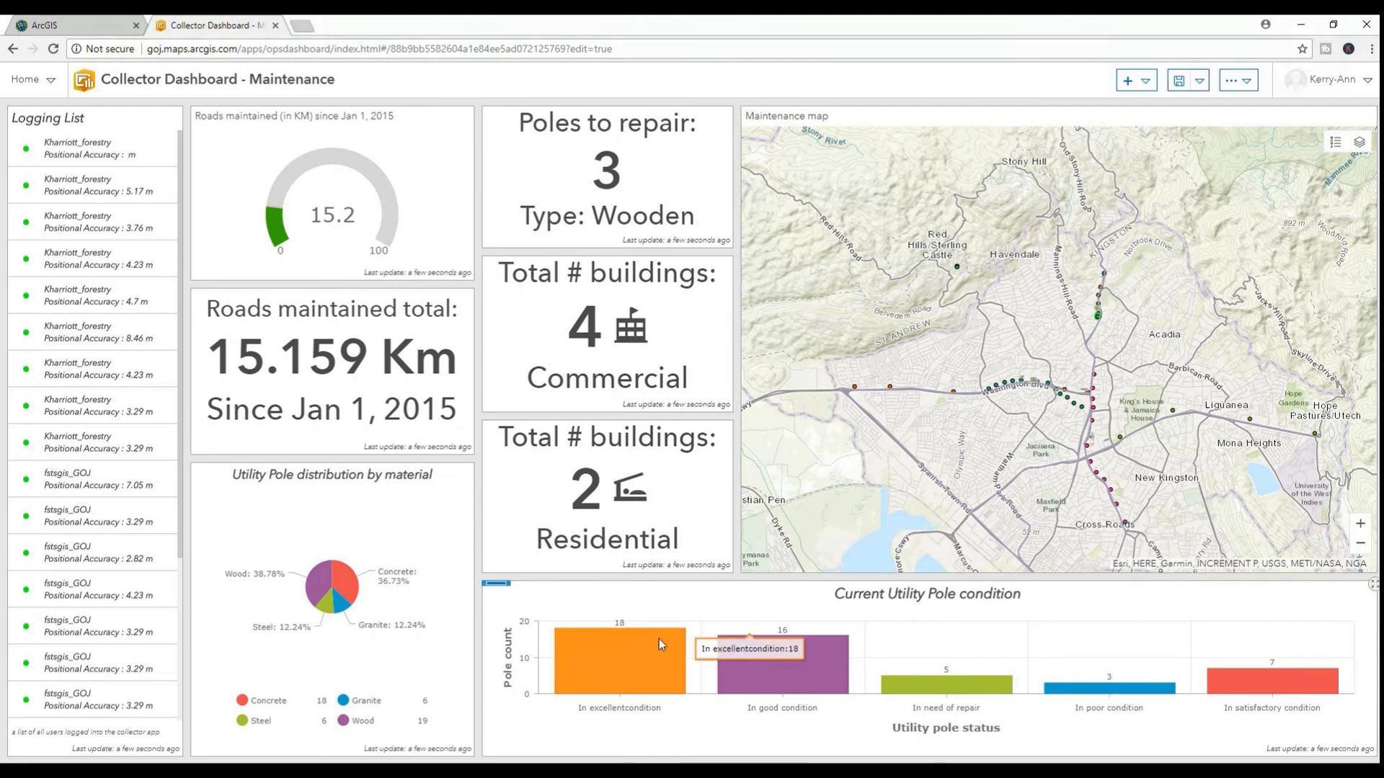
- Select the first Logging List entry to check its location on the map
{"action": "left_click", "coordinate": [96, 153]}
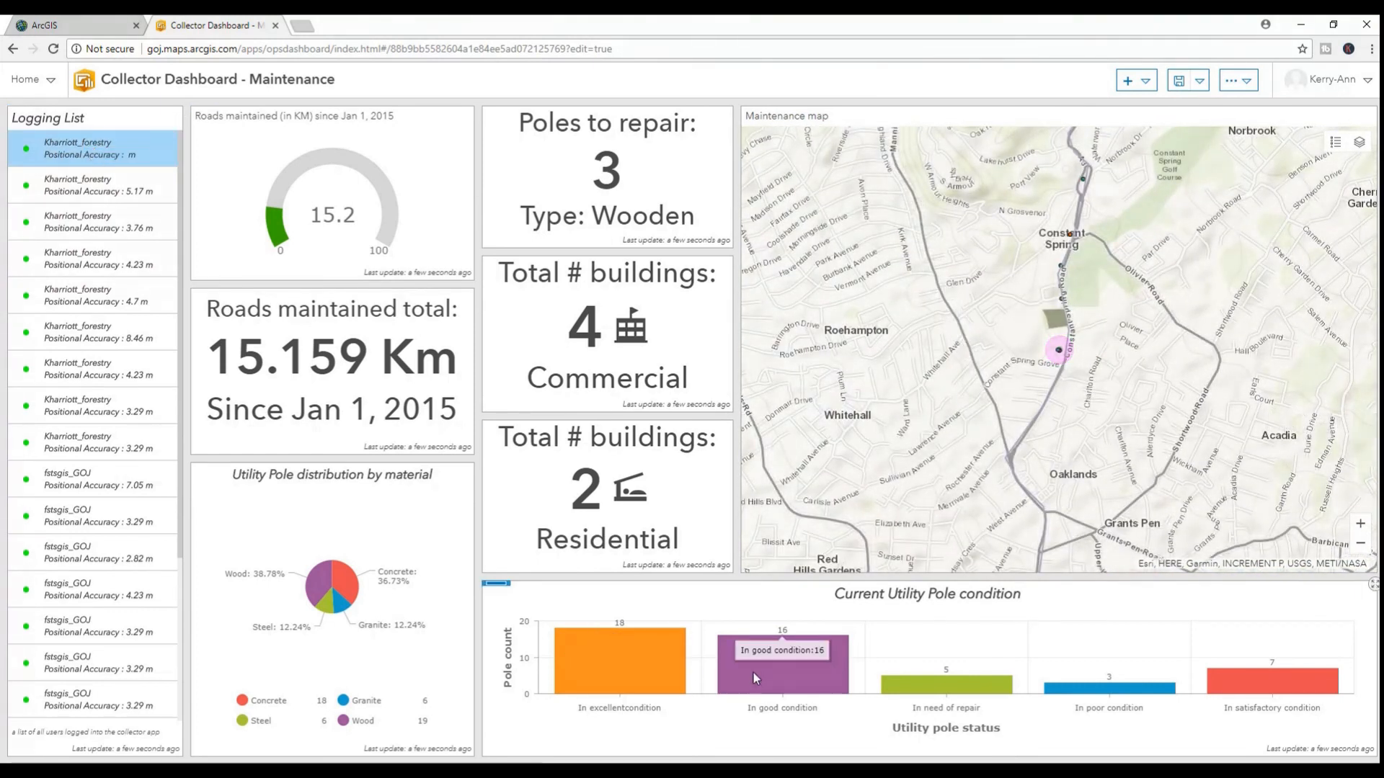
{"action": "mouse_move", "coordinate": [495, 588]}
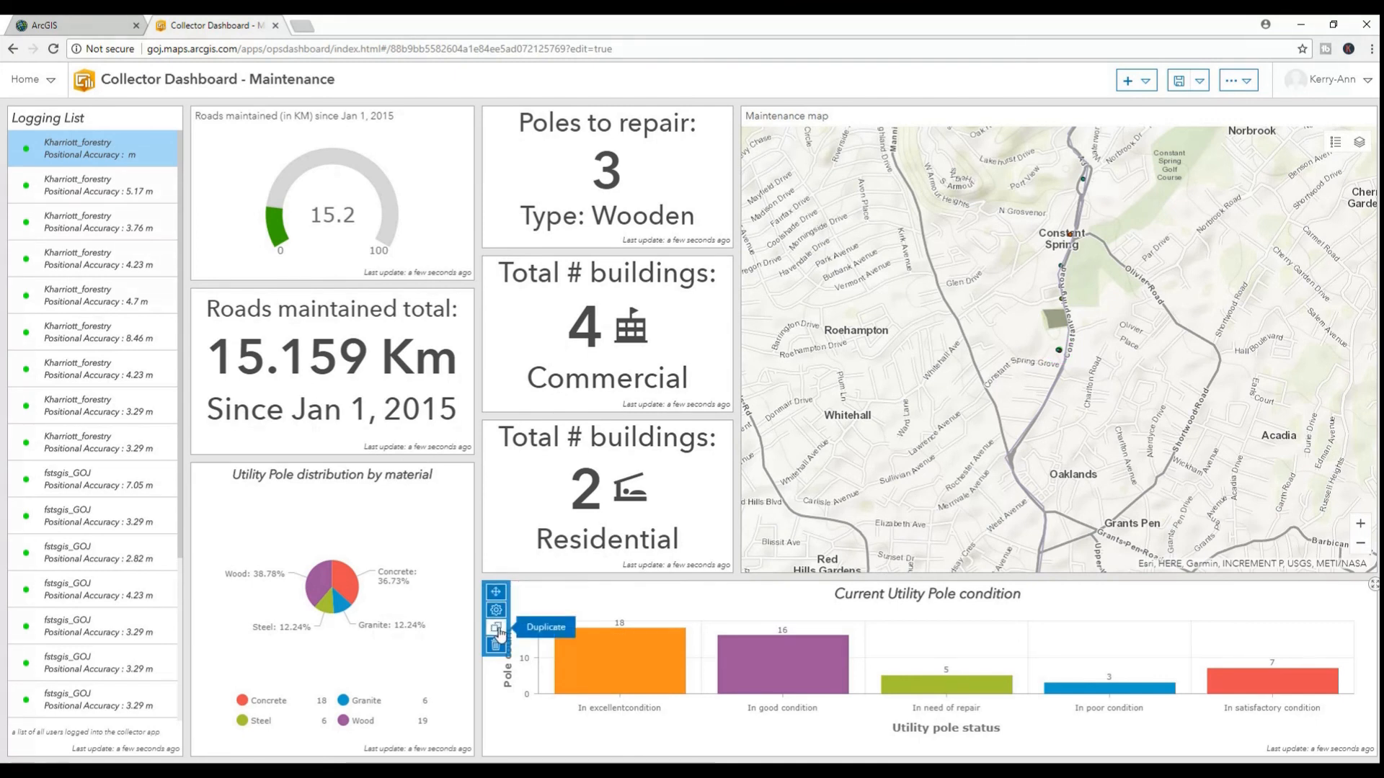
{"action": "mouse_move", "coordinate": [493, 425]}
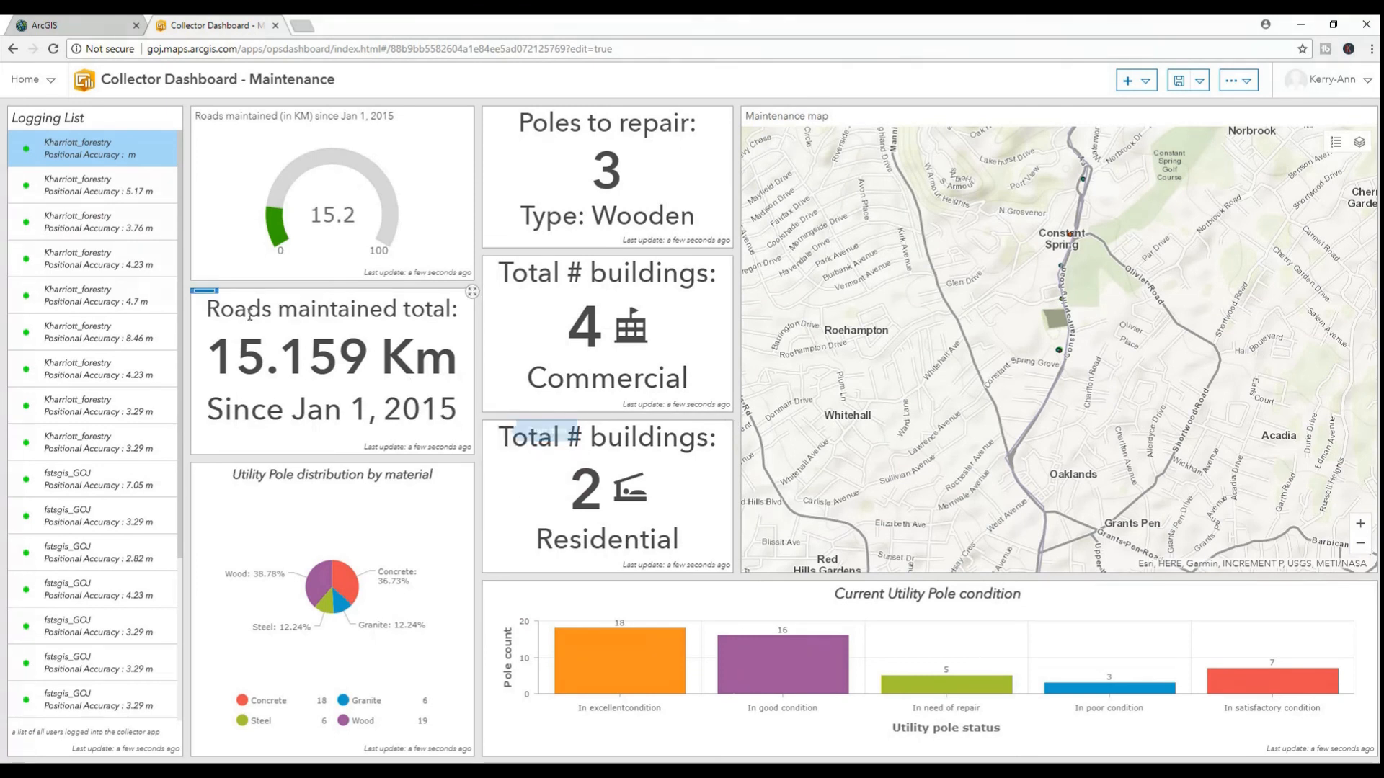
{"action": "mouse_move", "coordinate": [204, 297]}
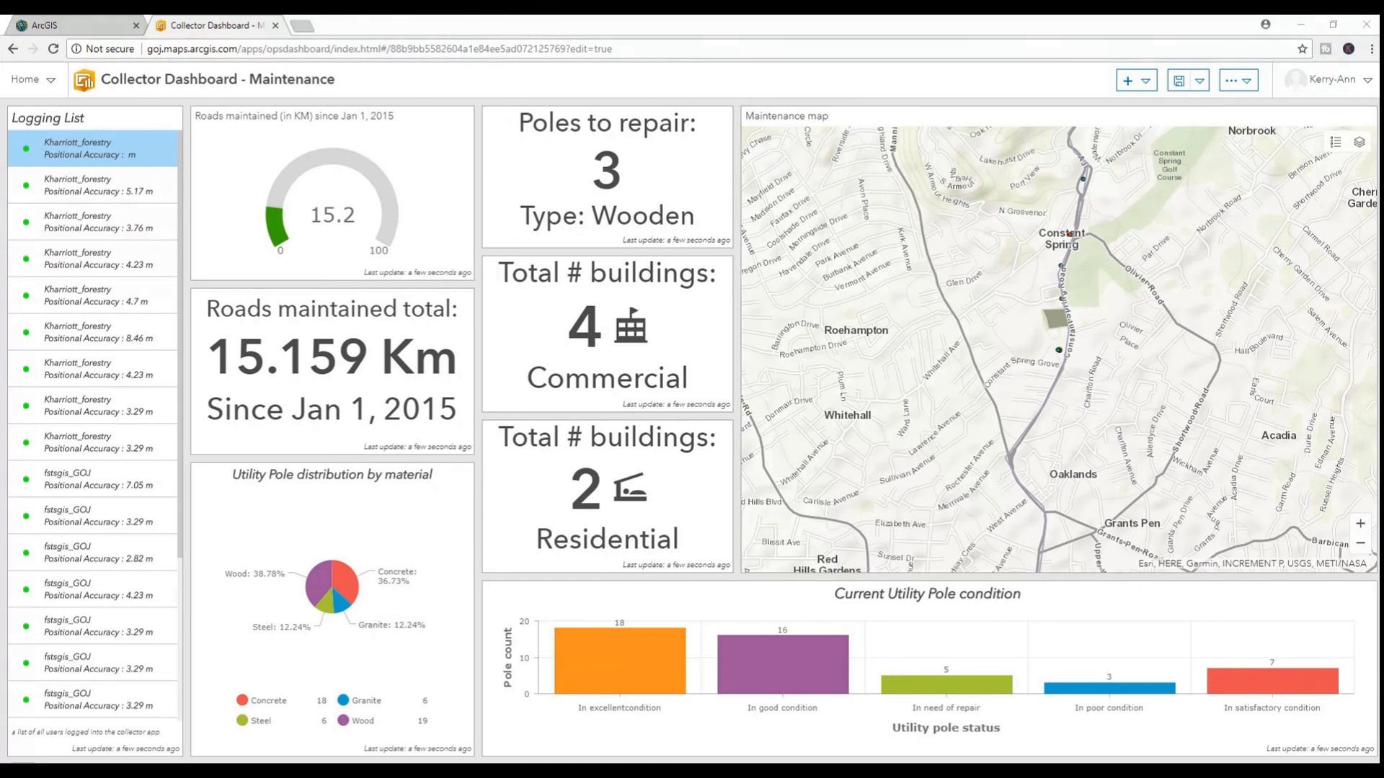
- Switch the dashboard theme to Dark and save the dashboard
{"action": "left_click", "coordinate": [1246, 86]}
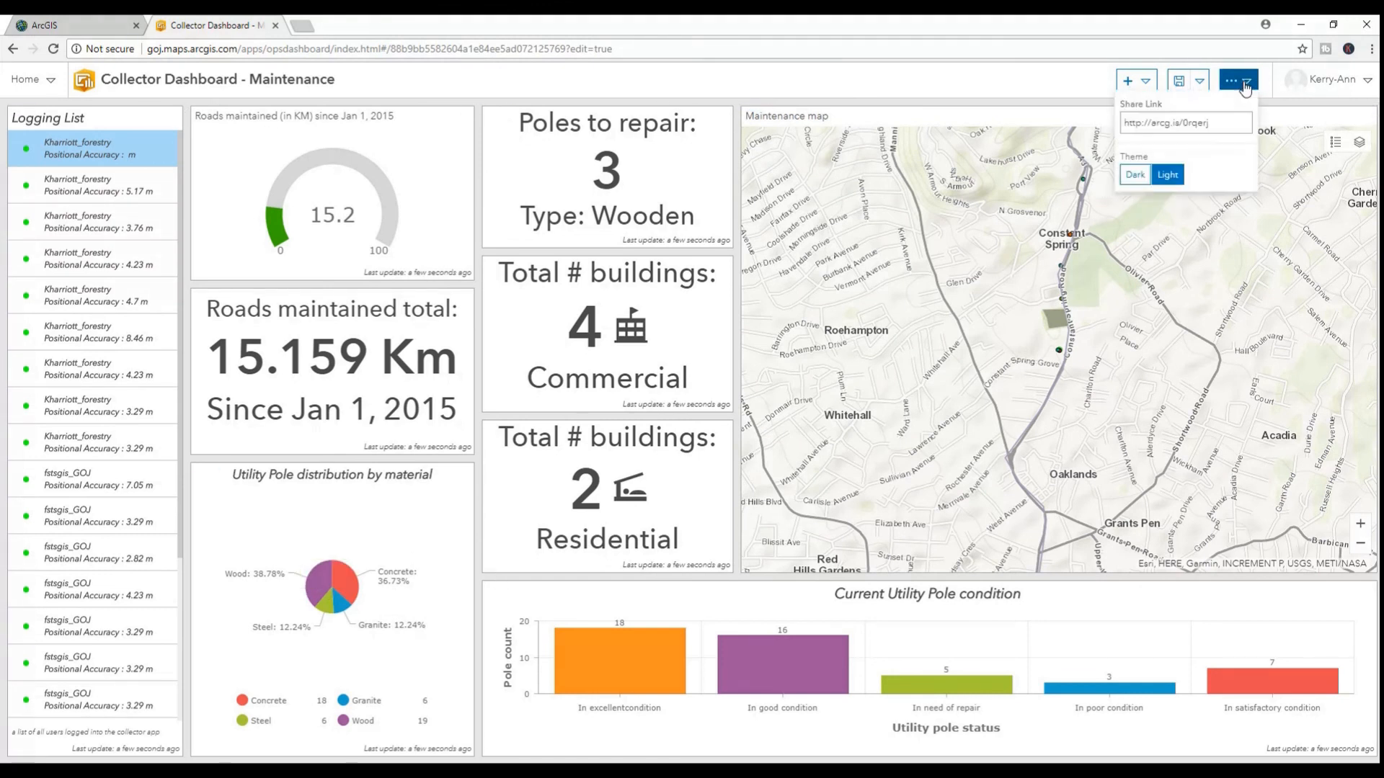
{"action": "left_click", "coordinate": [1133, 178]}
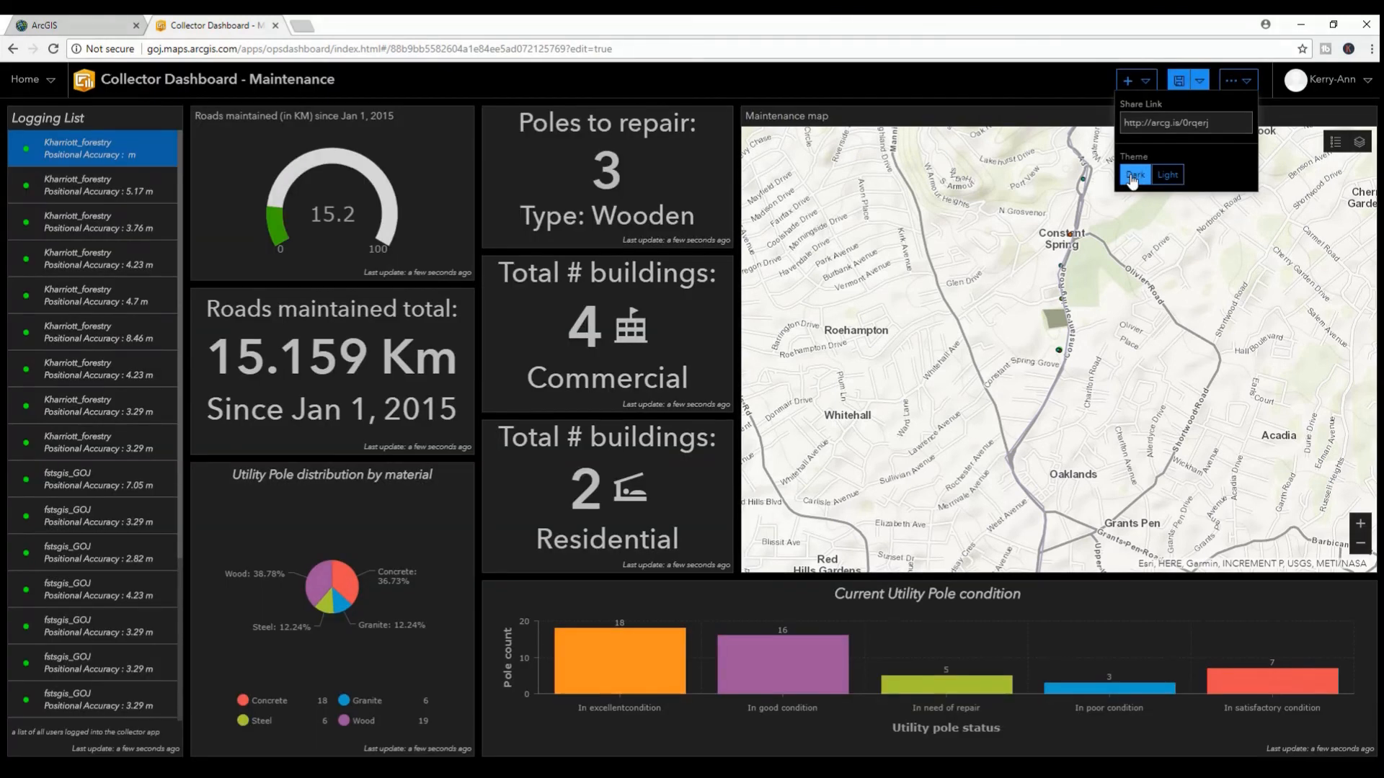
{"action": "left_click", "coordinate": [1176, 85]}
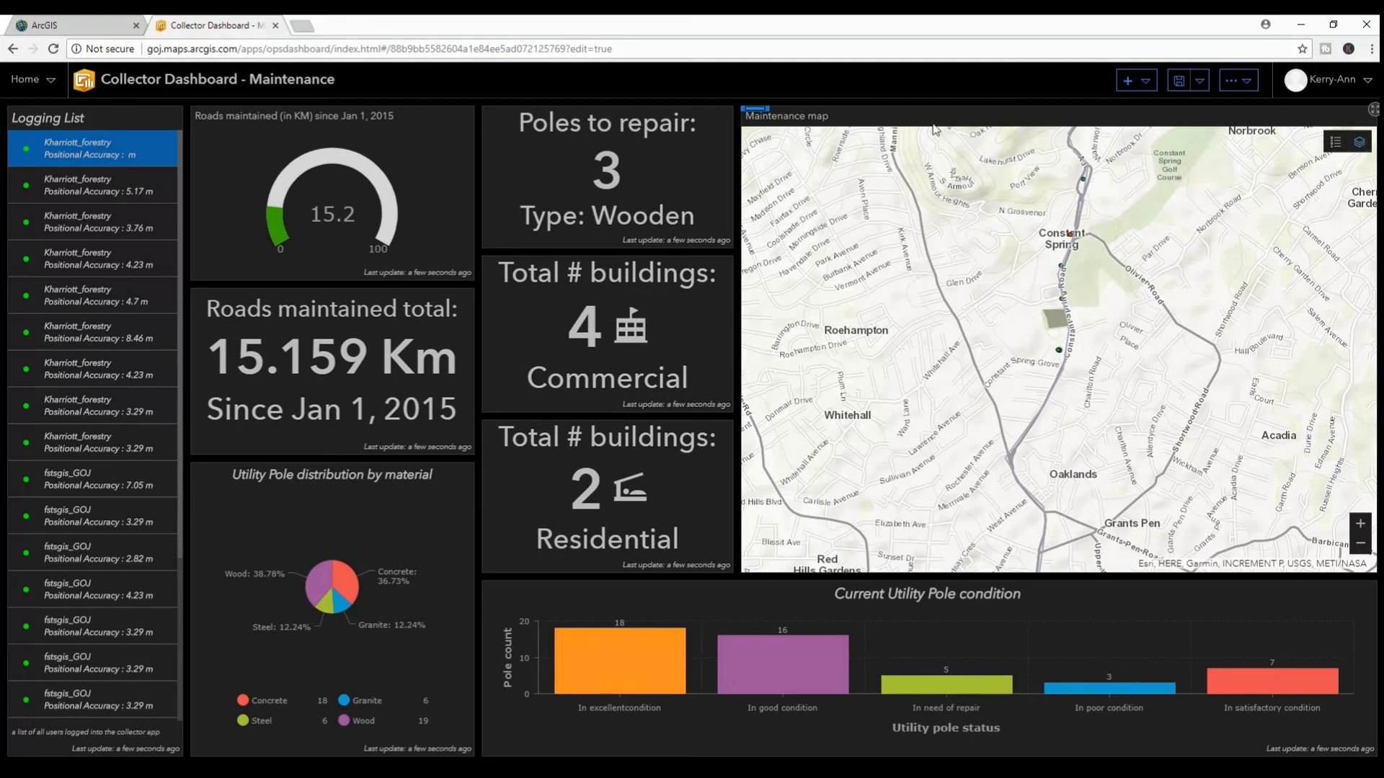
{"action": "mouse_move", "coordinate": [771, 117]}
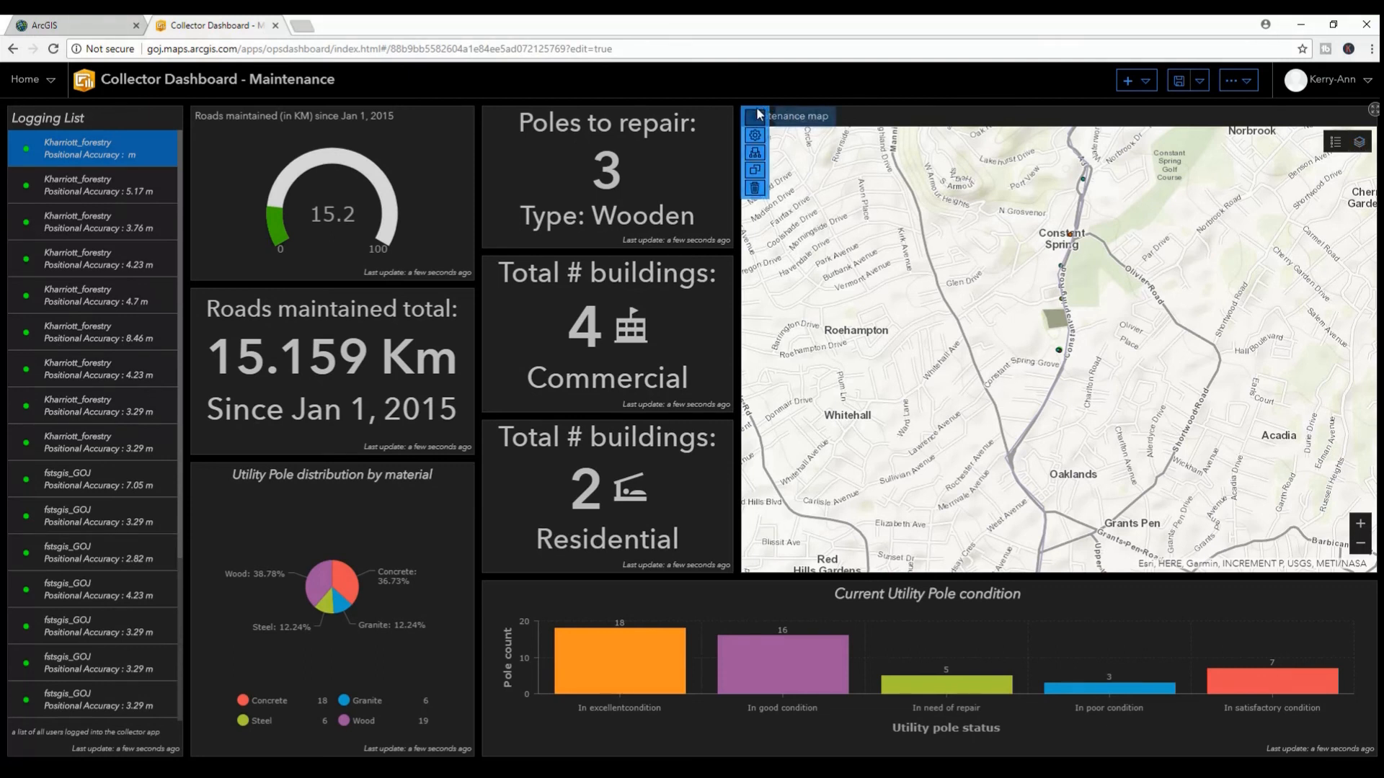
{"action": "left_click", "coordinate": [755, 154]}
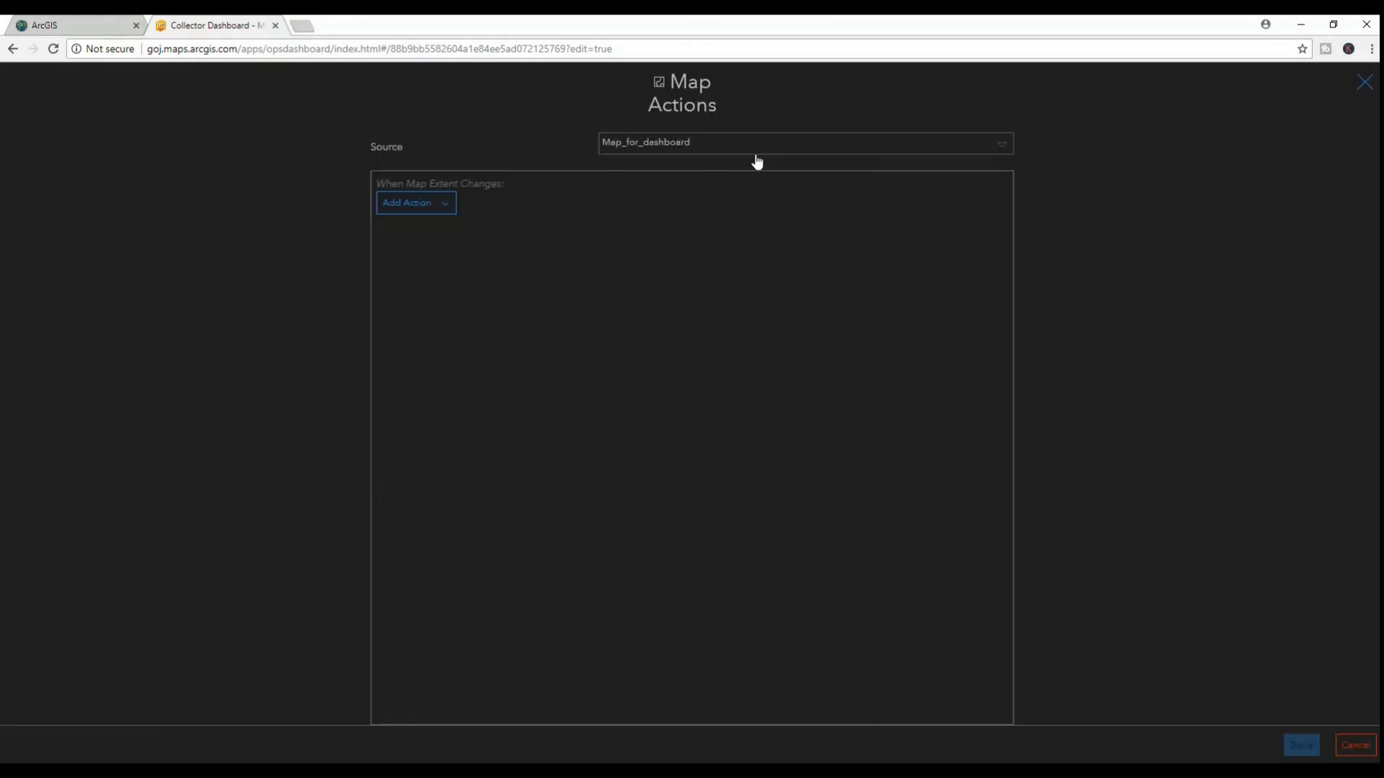
{"action": "left_click", "coordinate": [1355, 747]}
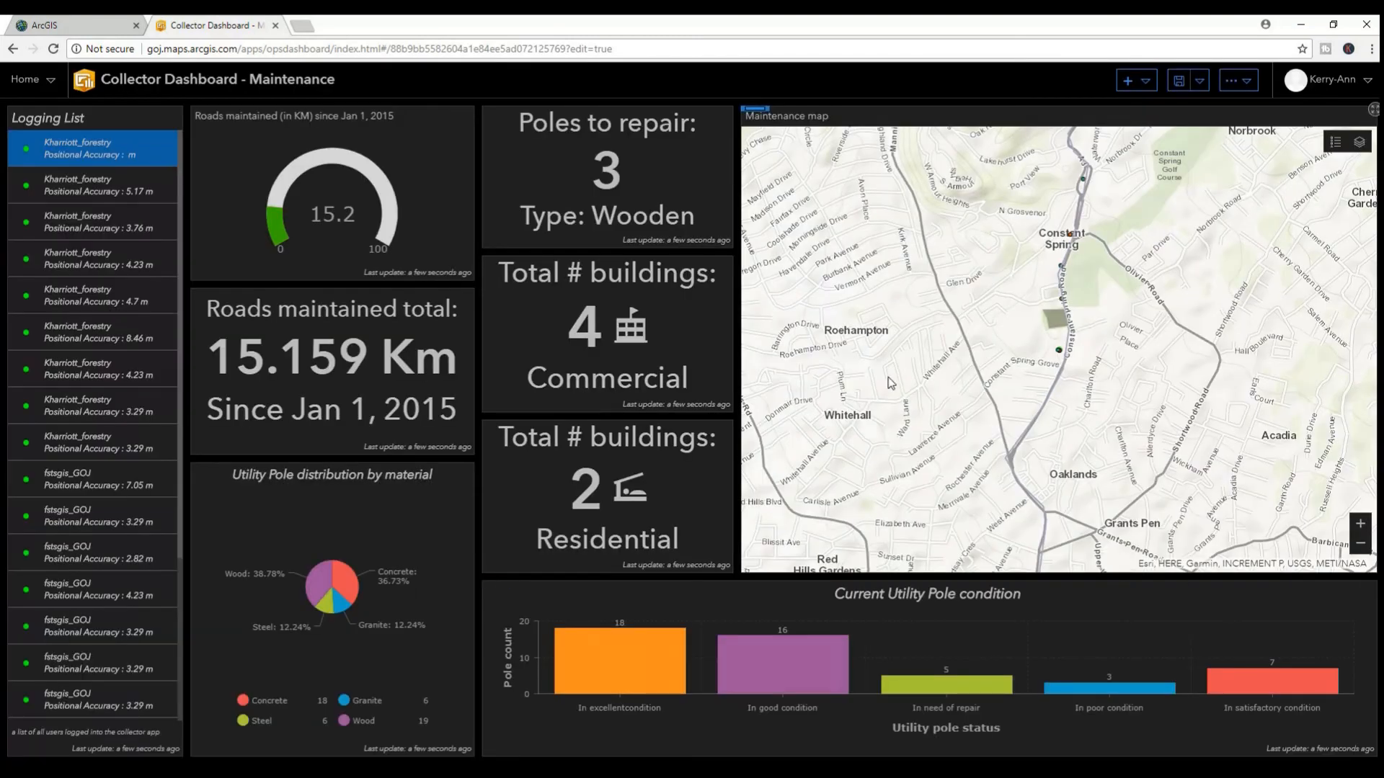
- Enable the Basemap tool in the maintenance map's settings and apply the change
{"action": "left_click", "coordinate": [752, 139]}
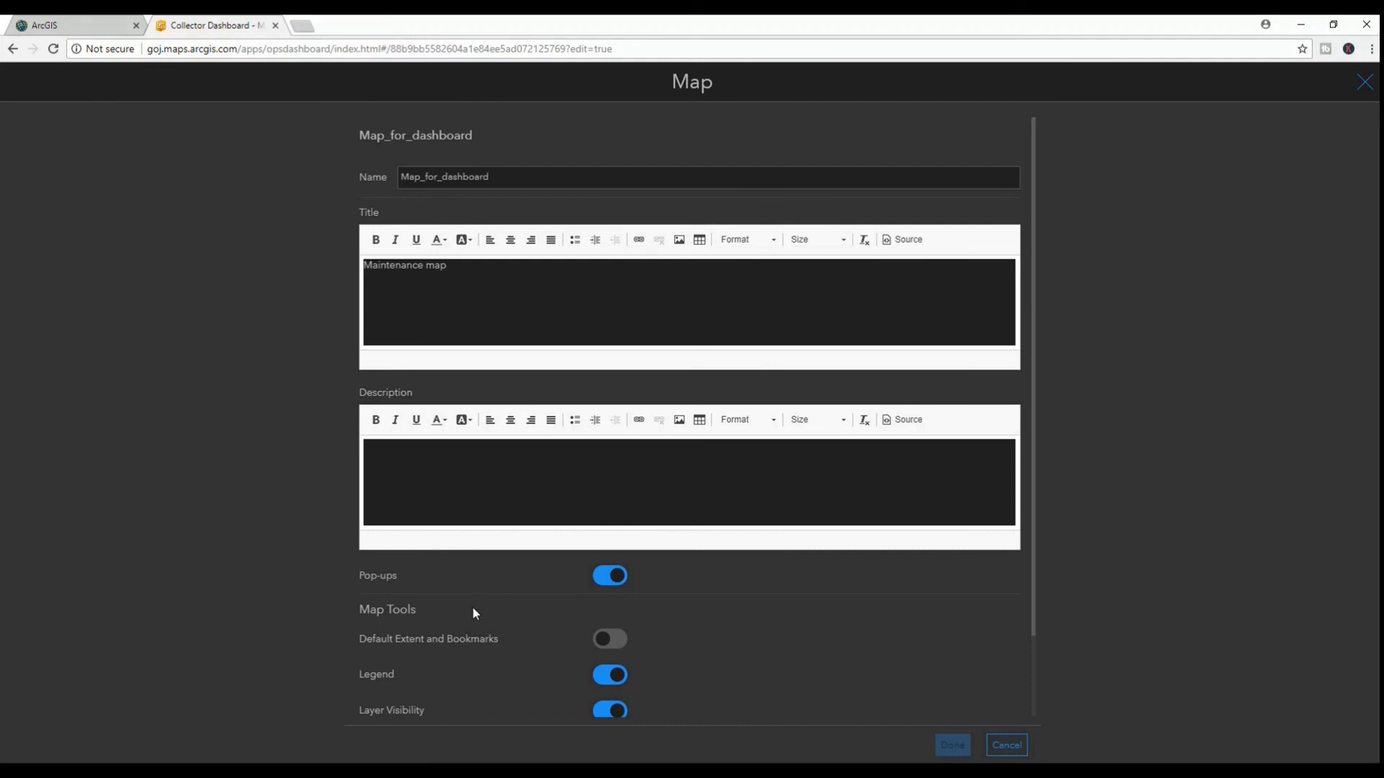
{"action": "scroll", "coordinate": [470, 627], "scroll_direction": "down", "scroll_amount": 2}
{"action": "left_click", "coordinate": [610, 654]}
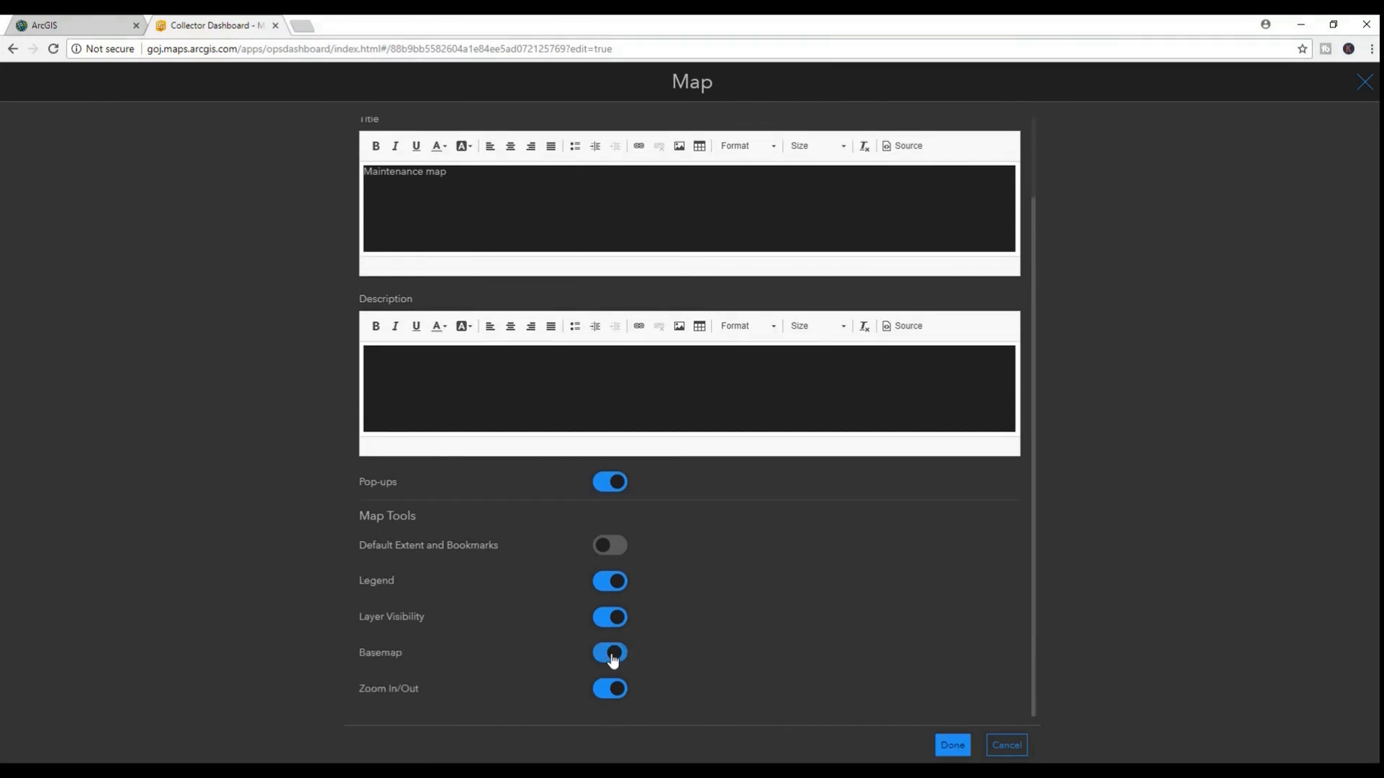
{"action": "left_click", "coordinate": [949, 744]}
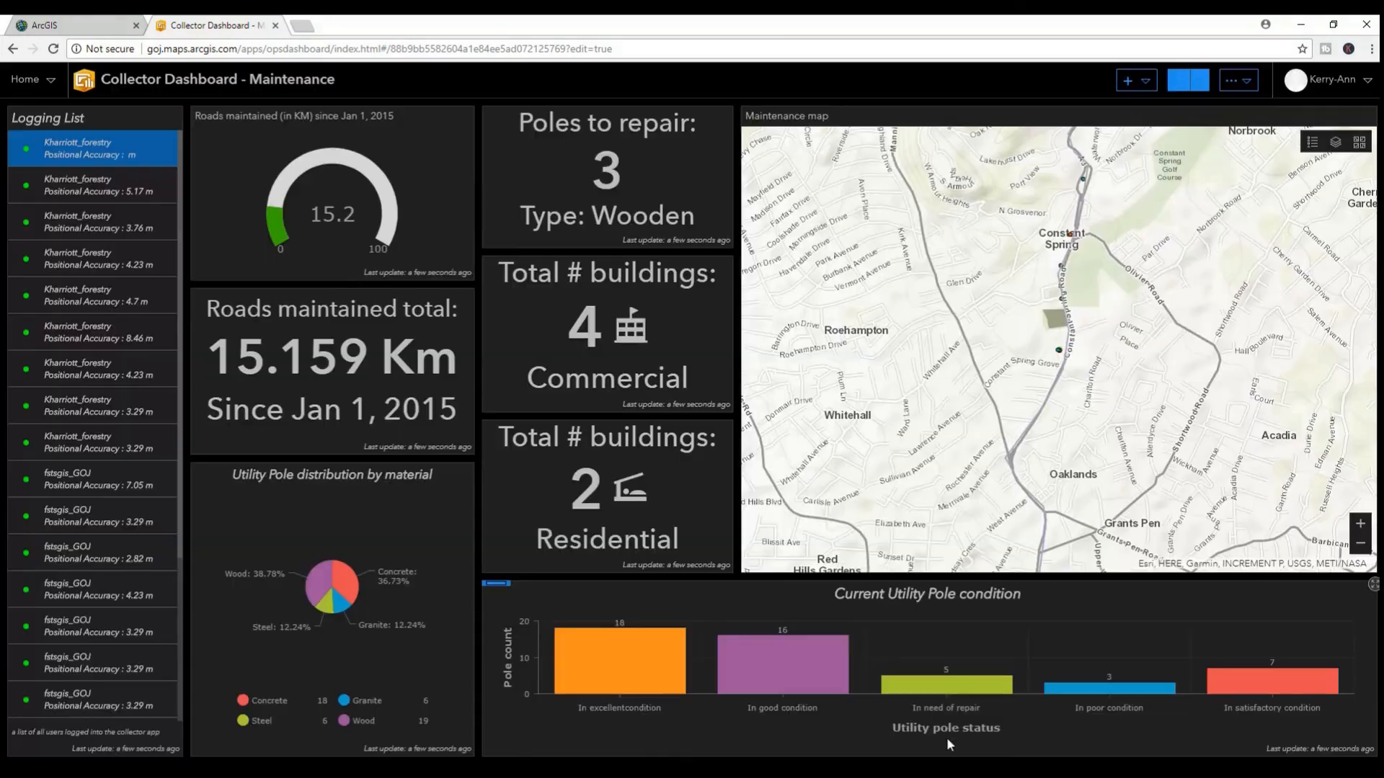
- Change the maintenance map's basemap to the dark gray one and save the dashboard
{"action": "left_click", "coordinate": [1359, 142]}
{"action": "left_click", "coordinate": [1148, 408]}
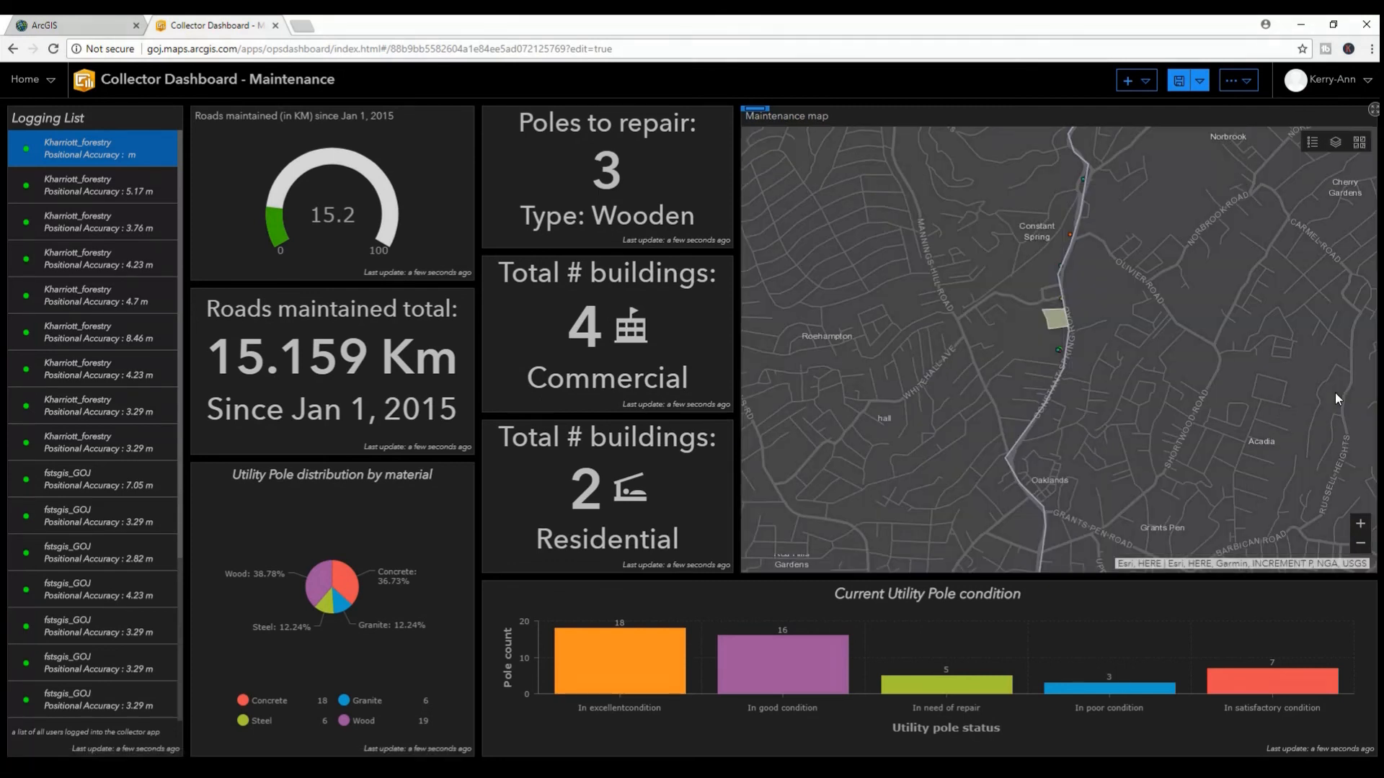
{"action": "left_click", "coordinate": [1178, 81]}
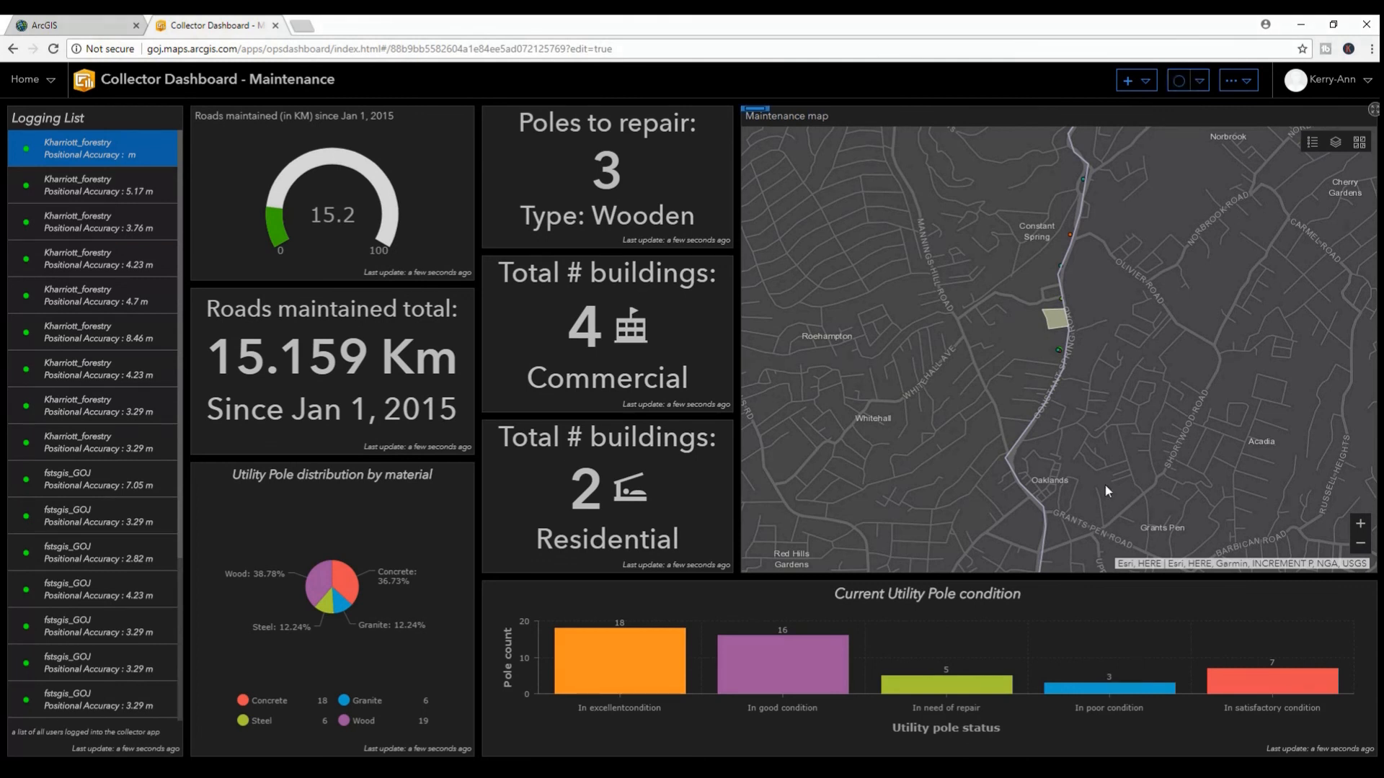